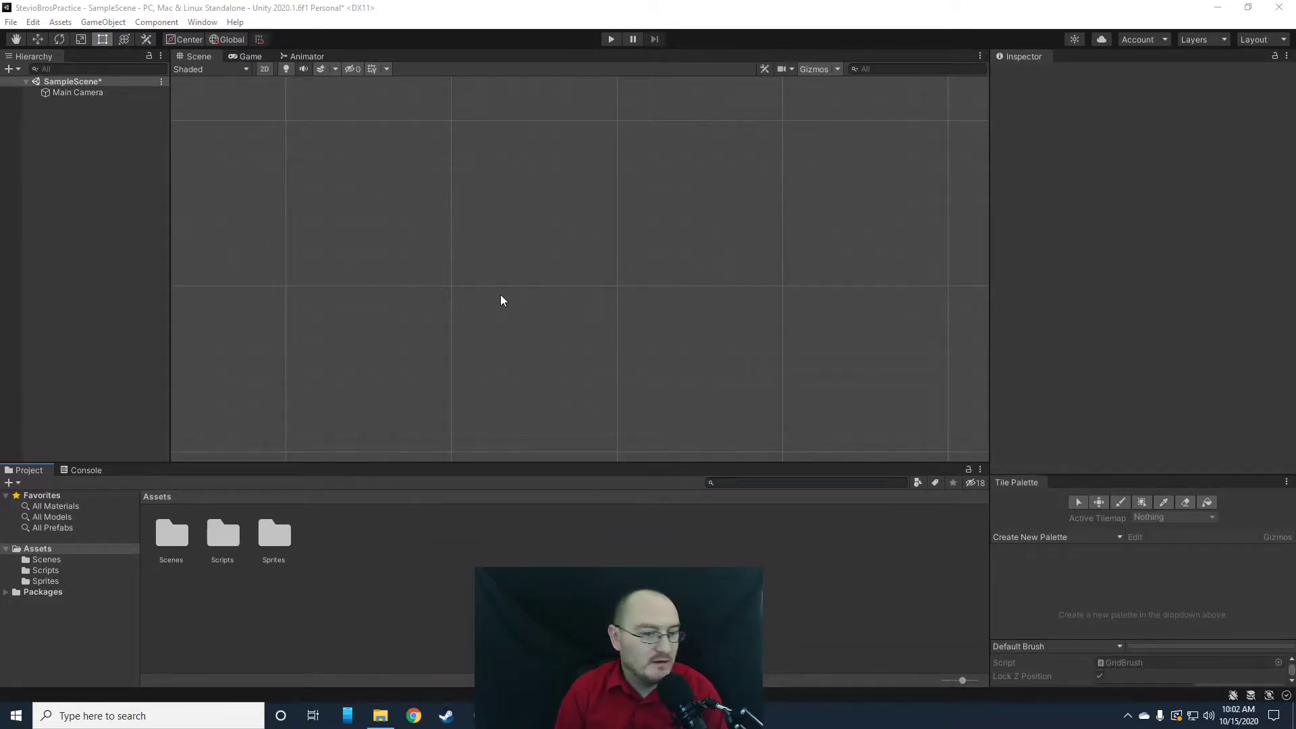
- Look through the Sprites and Scripts asset folders and inspect the CameraController script
left_click_drag(356, 464, 304, 506)
left_click(274, 579)
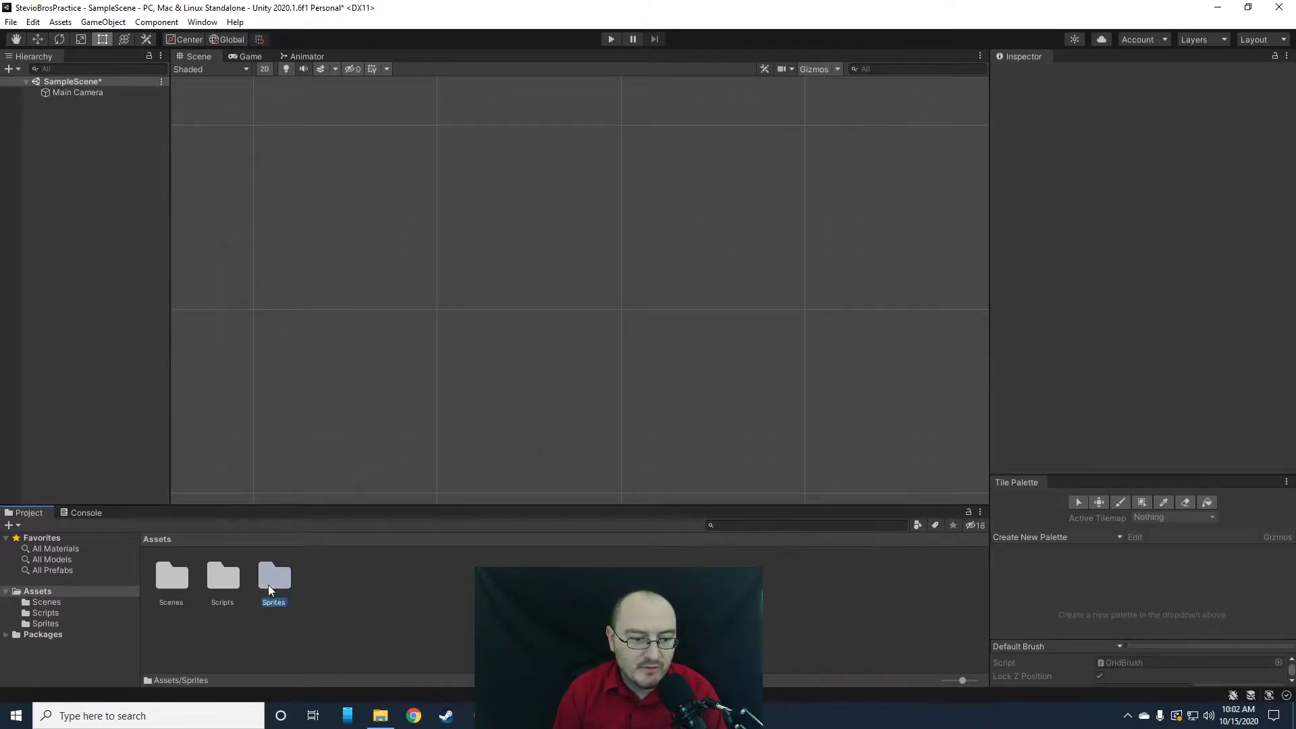
double_click(277, 579)
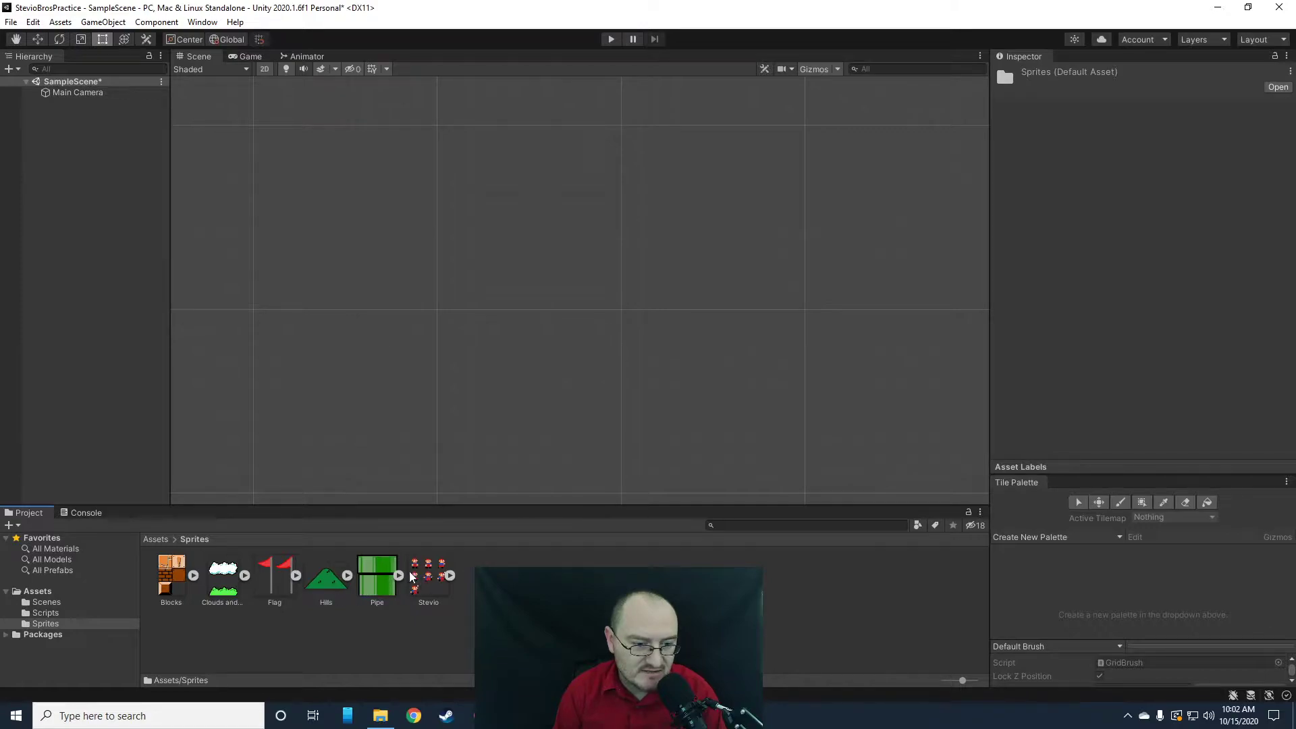
left_click(156, 538)
left_click(230, 583)
double_click(230, 584)
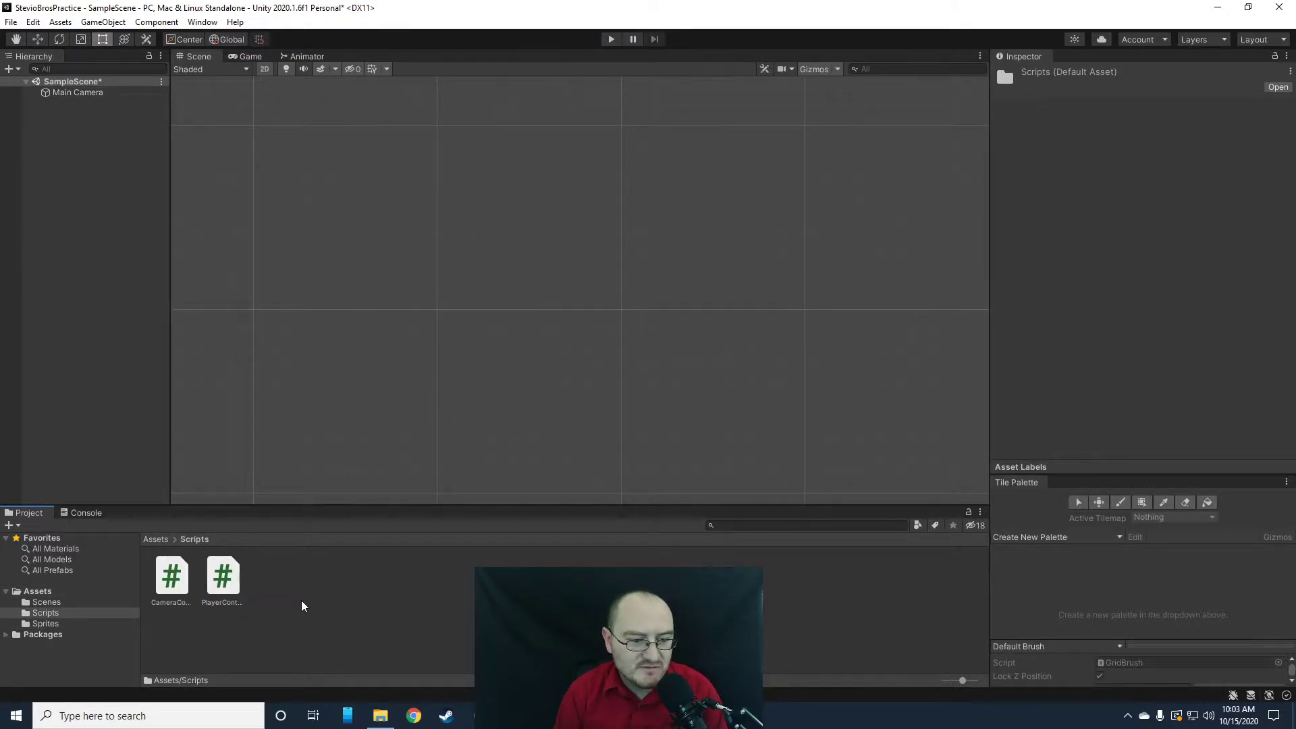
left_click(171, 578)
key("Right")
key("Left")
left_click(156, 539)
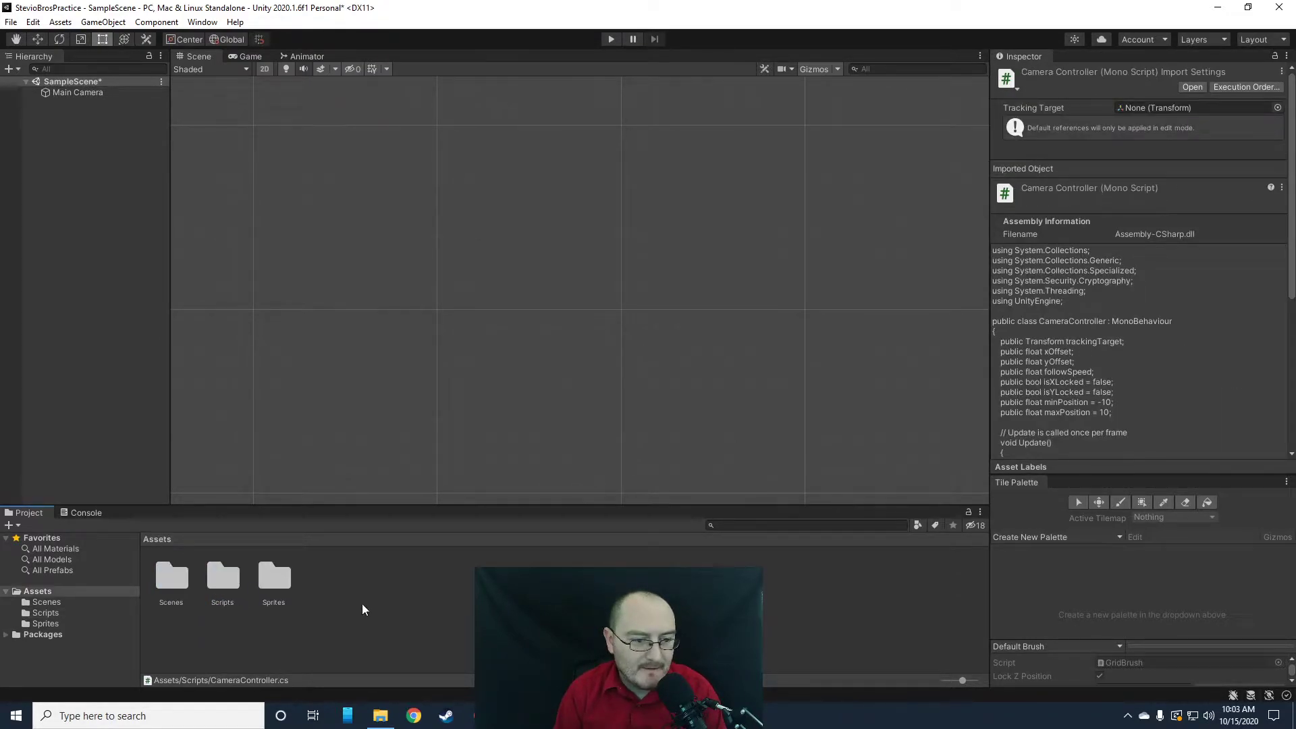
- Set all six textures in the Sprites folder to 32 pixels per unit with Point (no filter) filtering, and apply the import settings
left_click(274, 580)
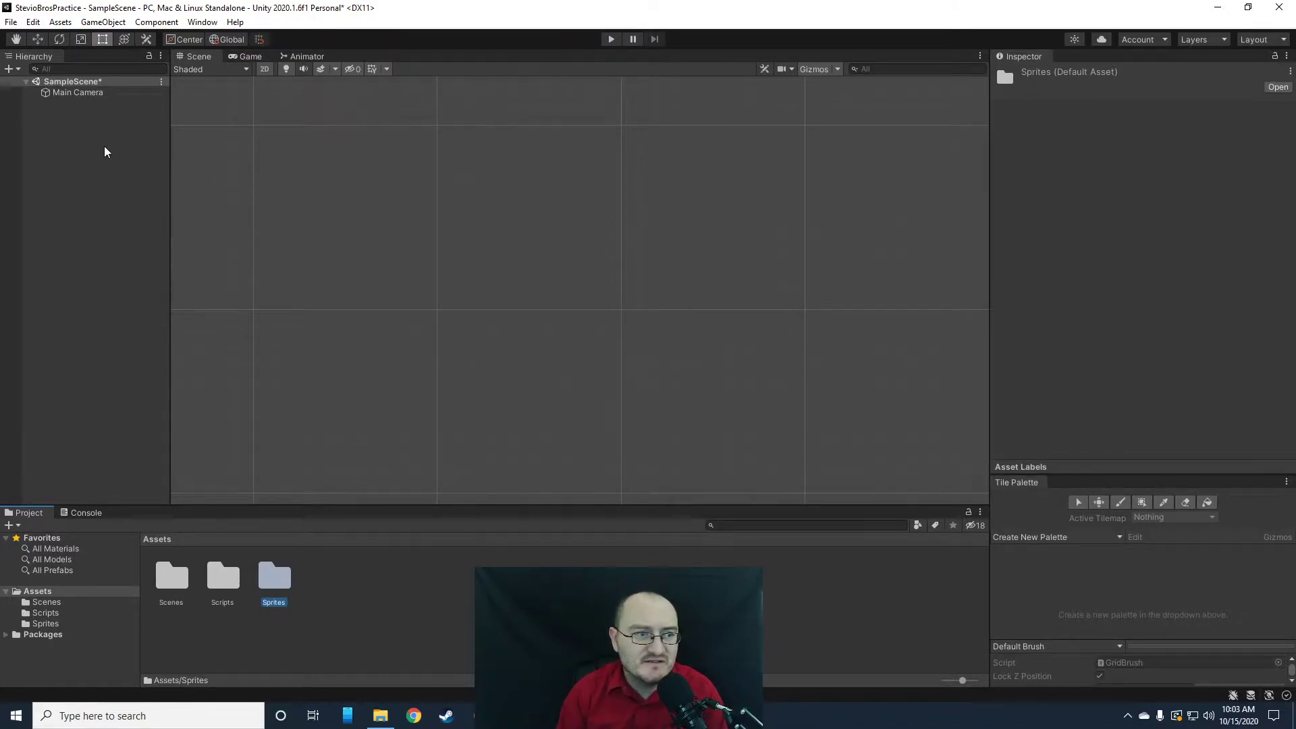
double_click(269, 585)
left_click(166, 586)
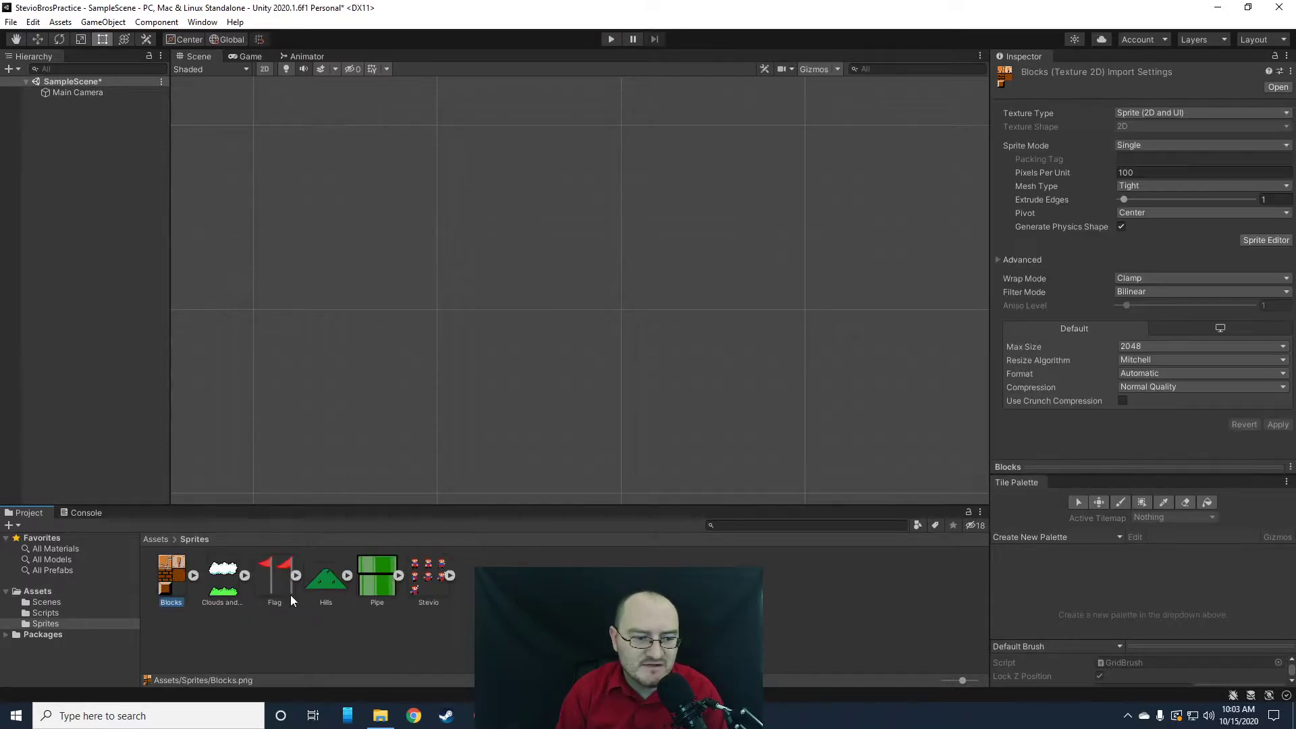
left_click(432, 574, "shift")
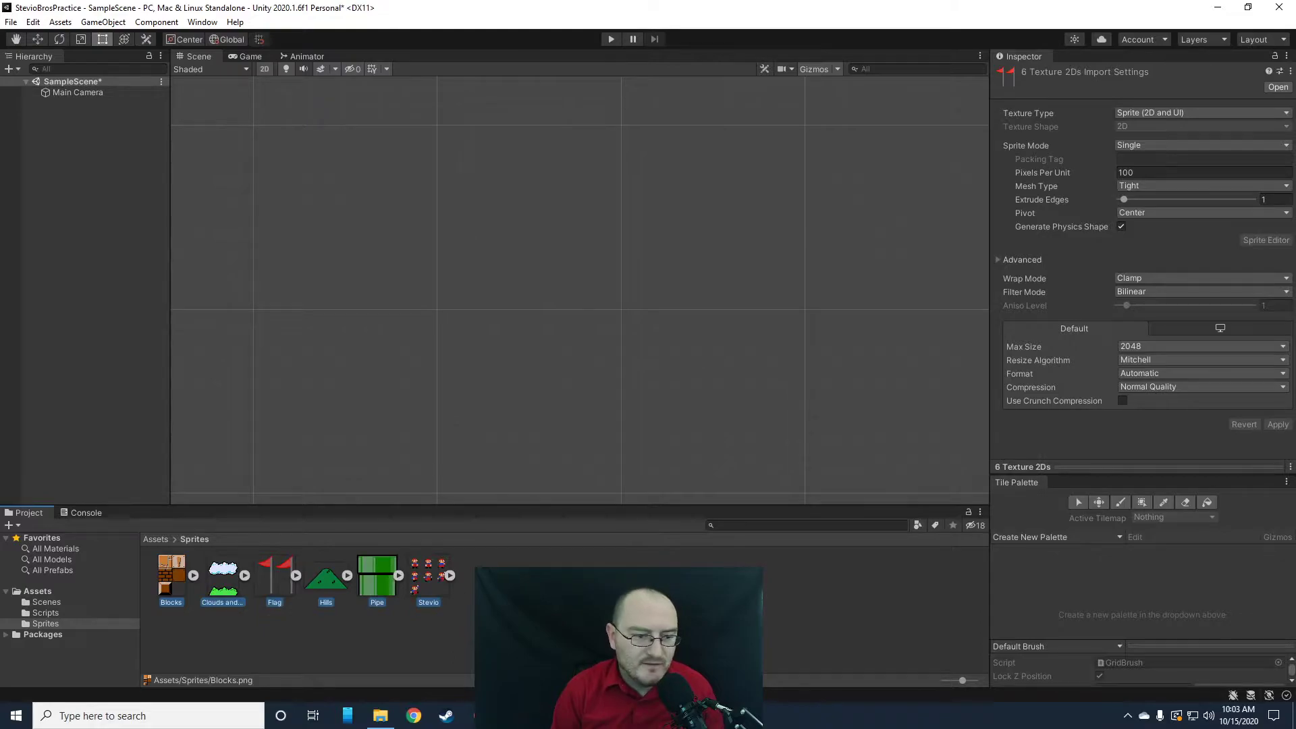
left_click(1143, 170)
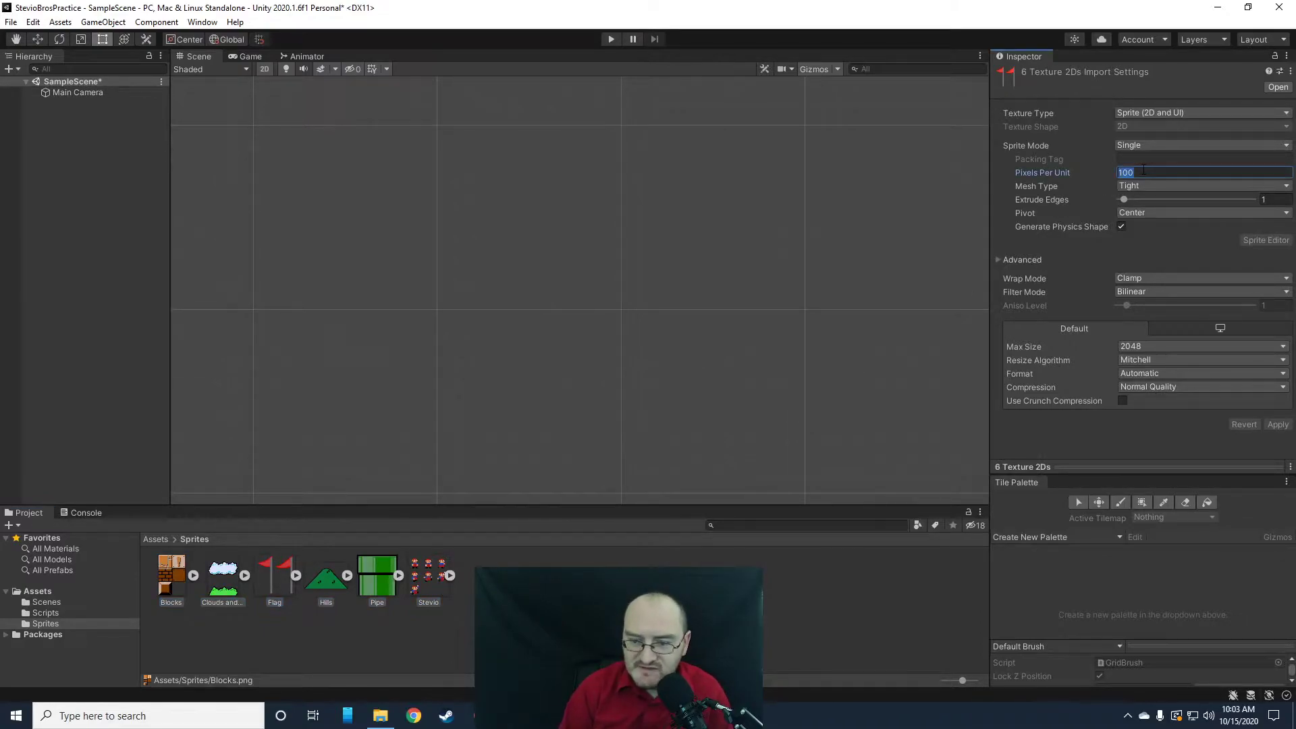
type("32")
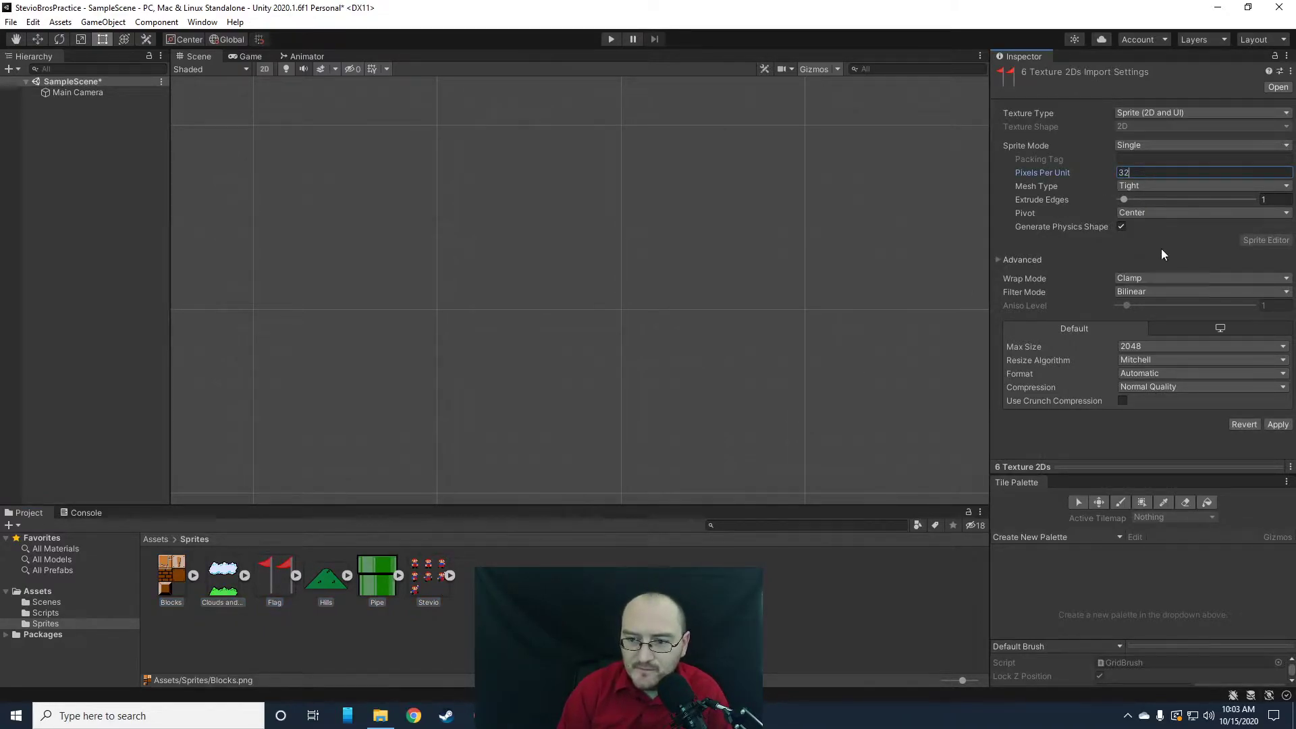
left_click(1128, 293)
left_click(1122, 304)
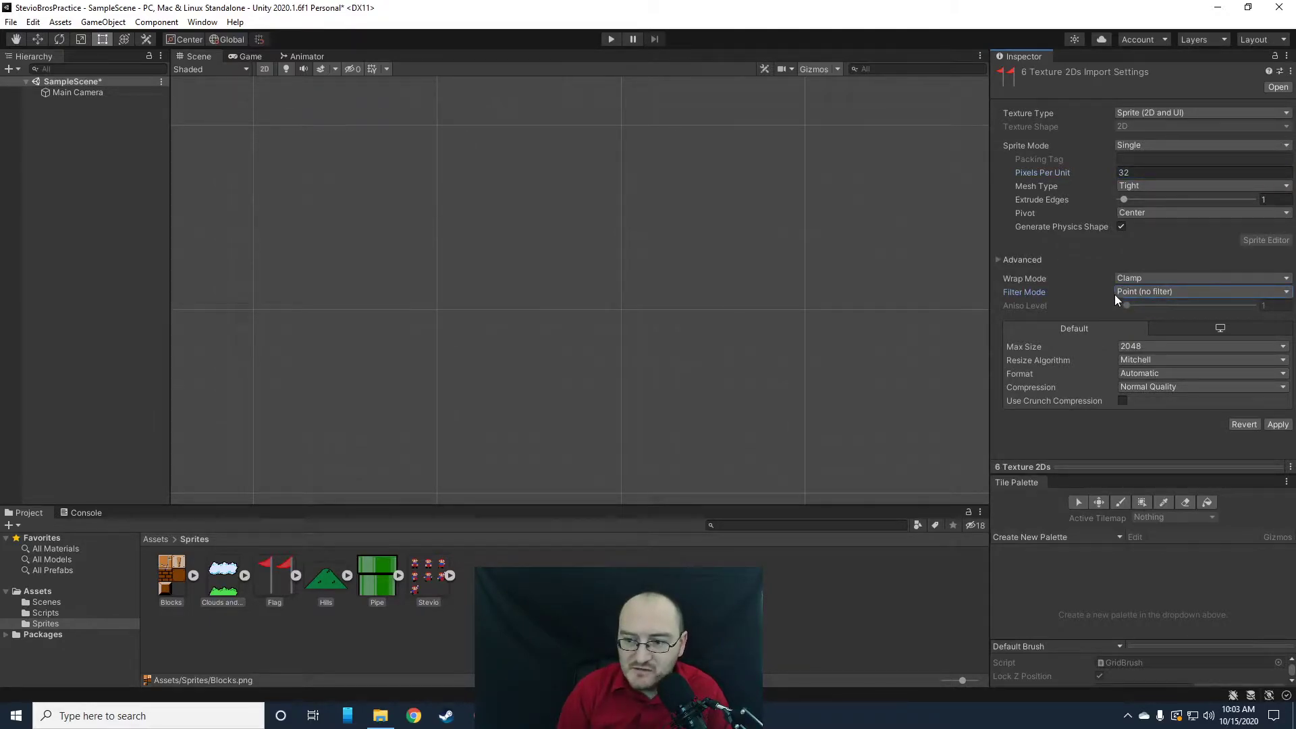
left_click(1277, 424)
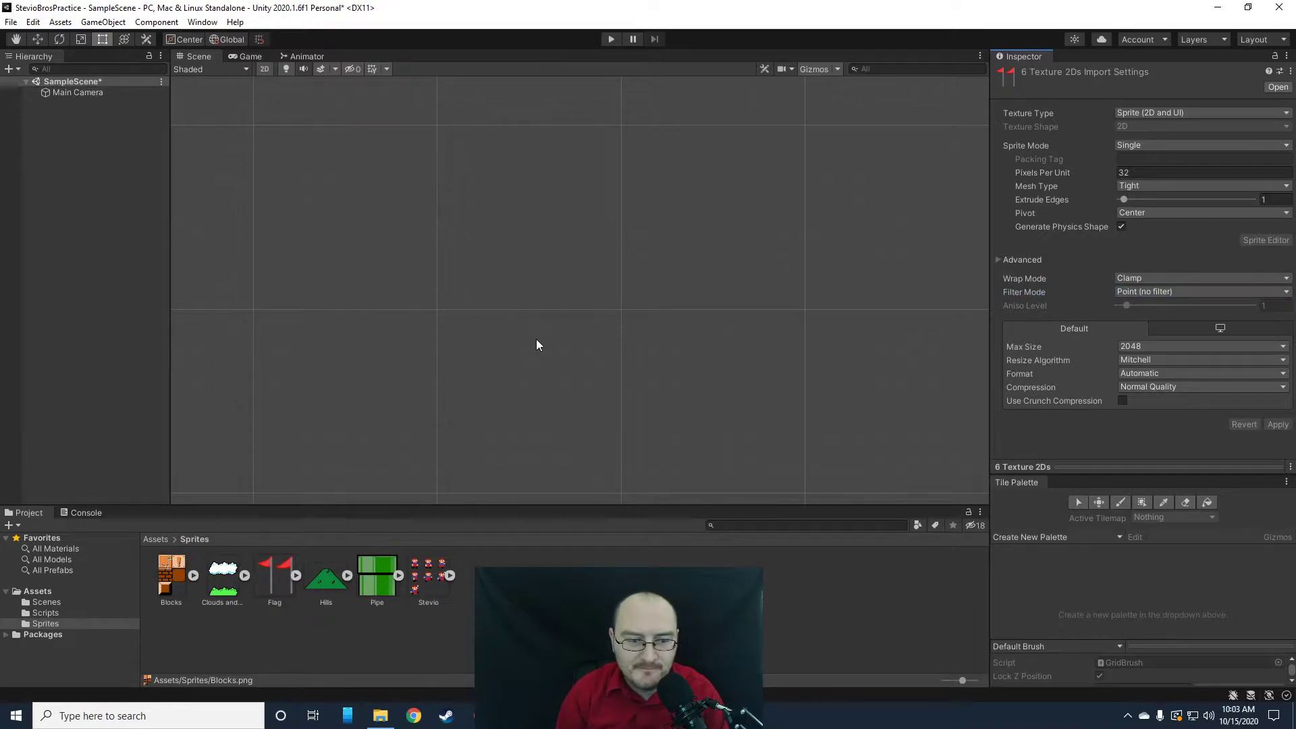
left_click(407, 614)
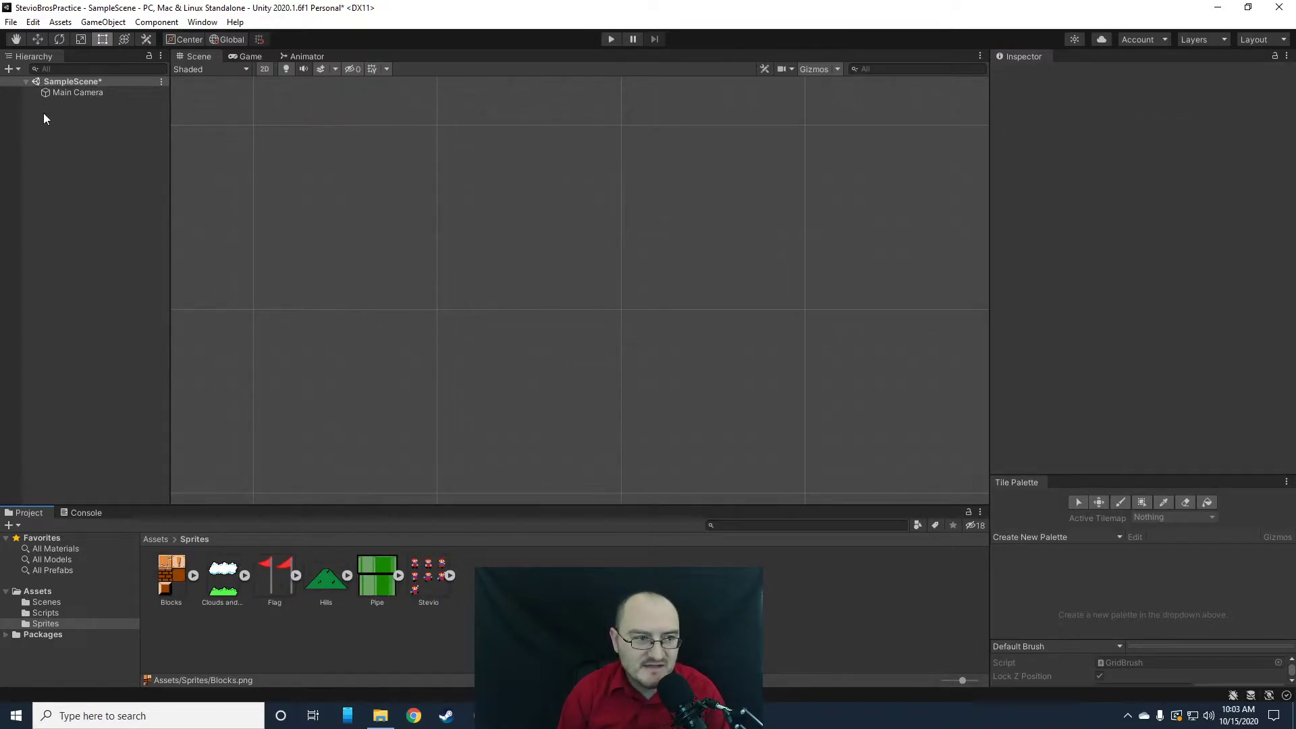
left_click(79, 94)
left_click(102, 162)
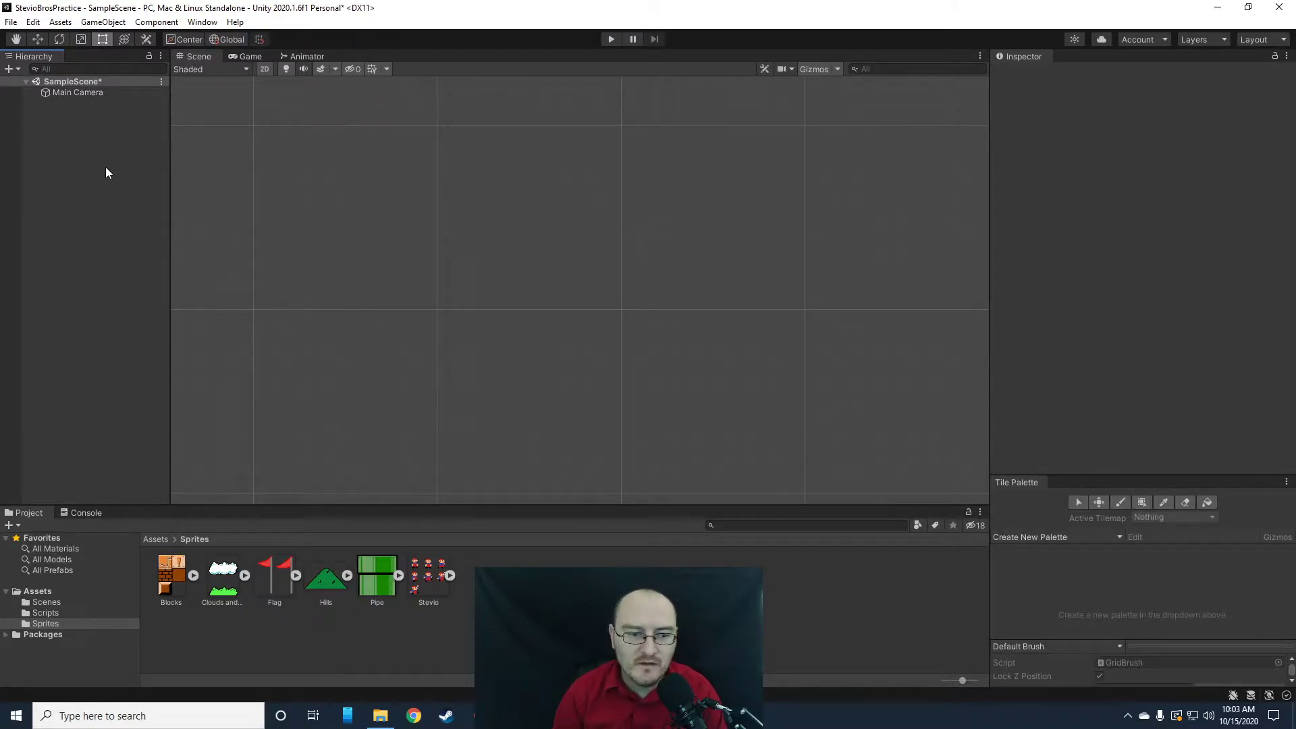
left_click(174, 573)
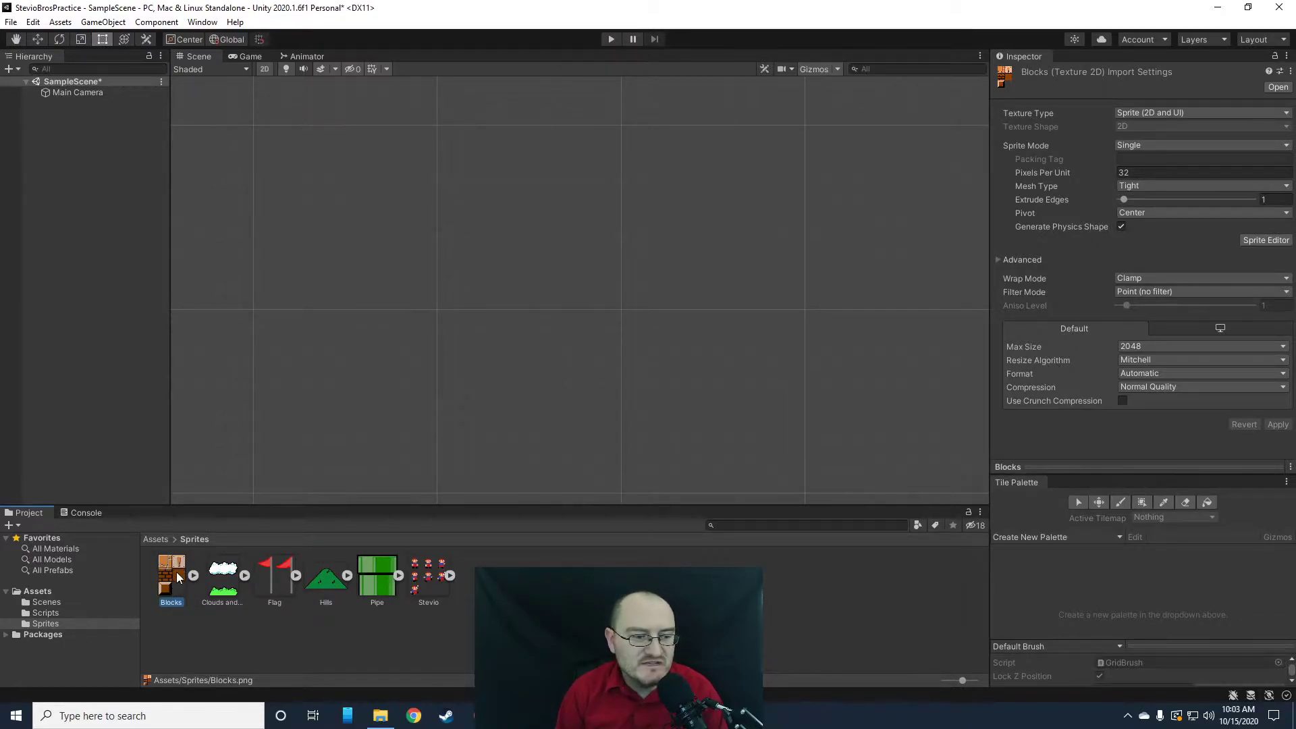
- Add a standard 2D Tilemap to the scene and view the settings of its parent Grid and the Tilemap
right_click(52, 119)
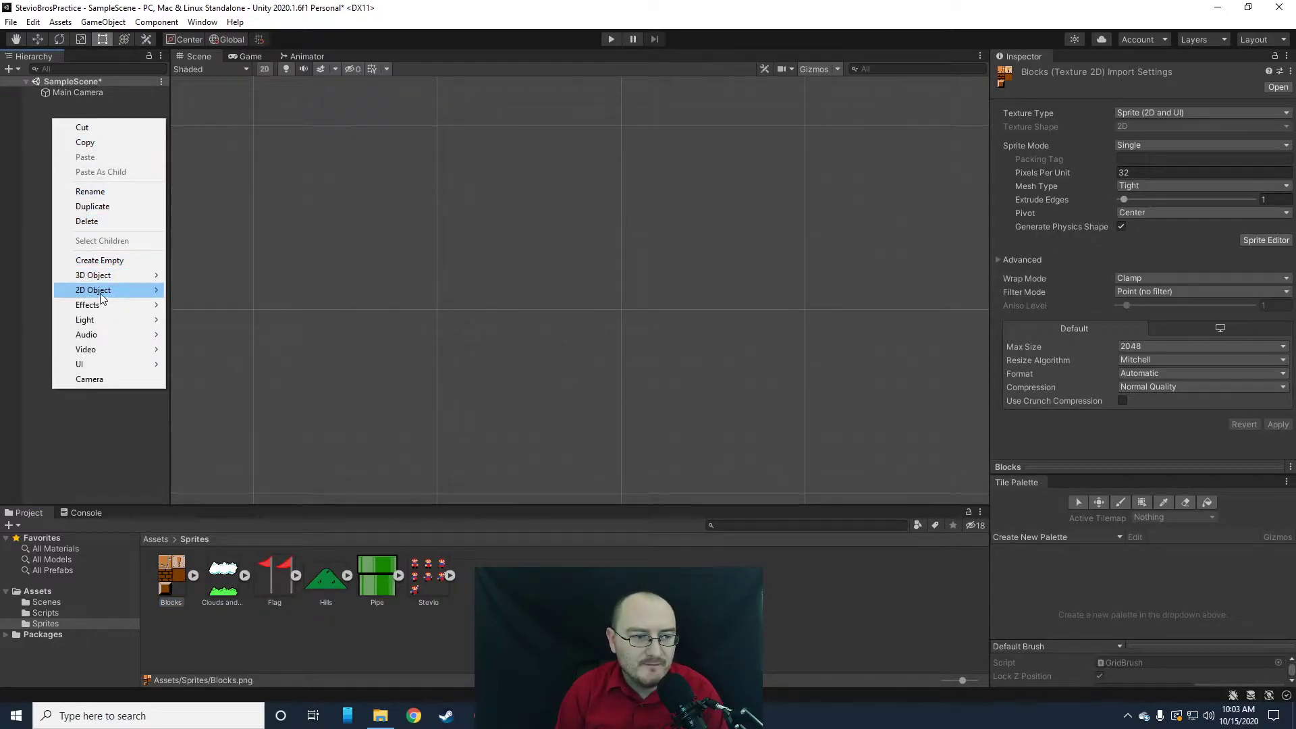
mouse_move(100, 292)
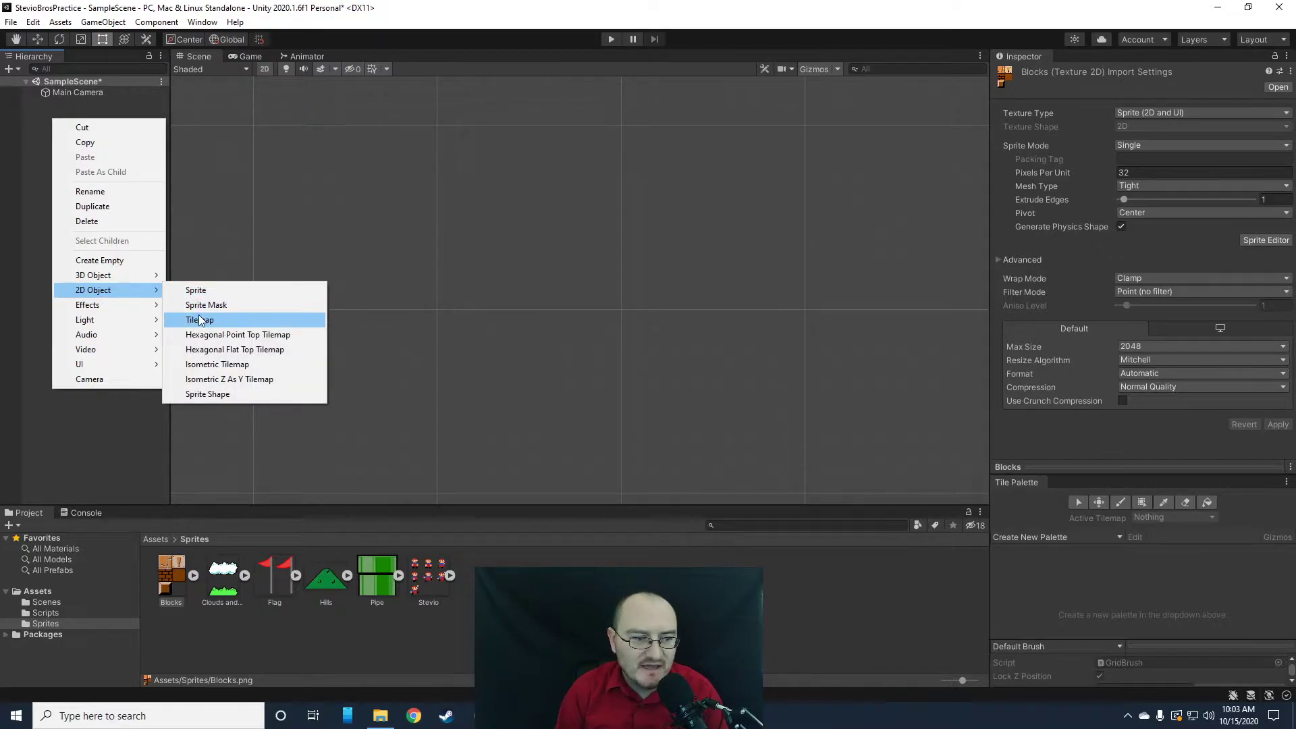
left_click(201, 321)
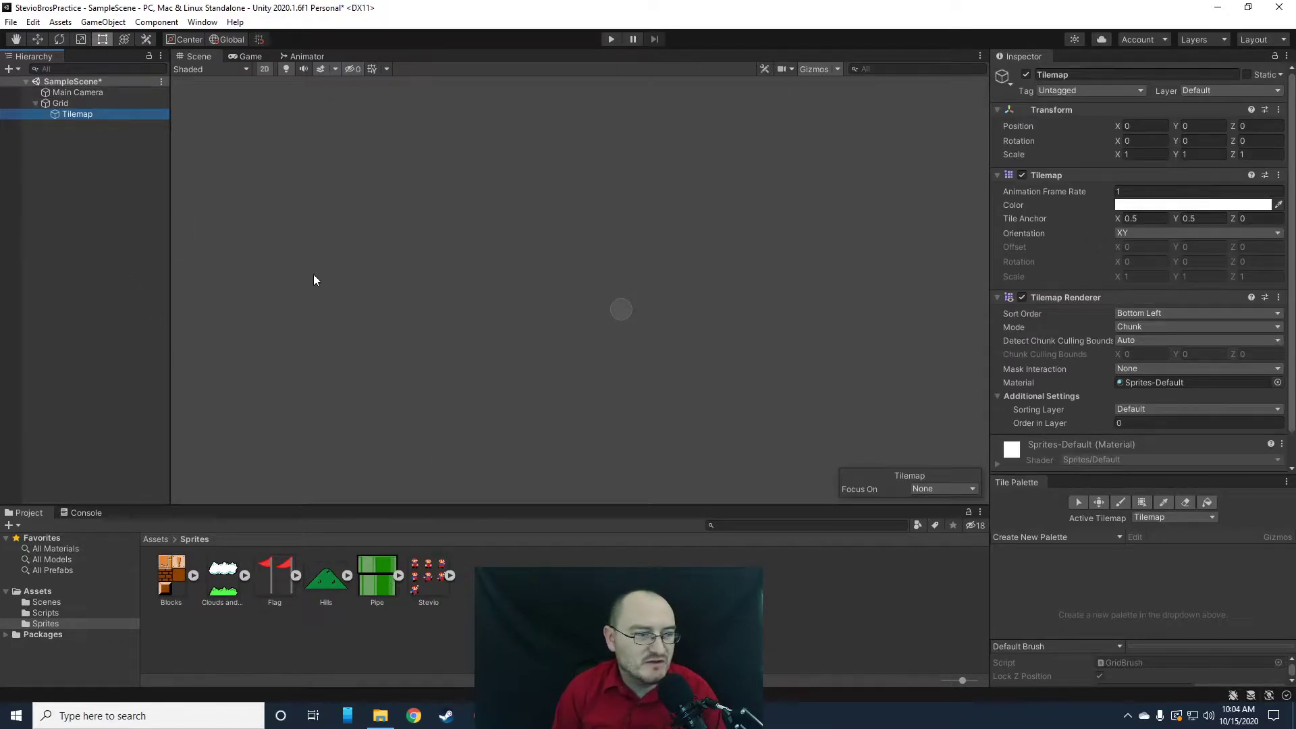
left_click(68, 105)
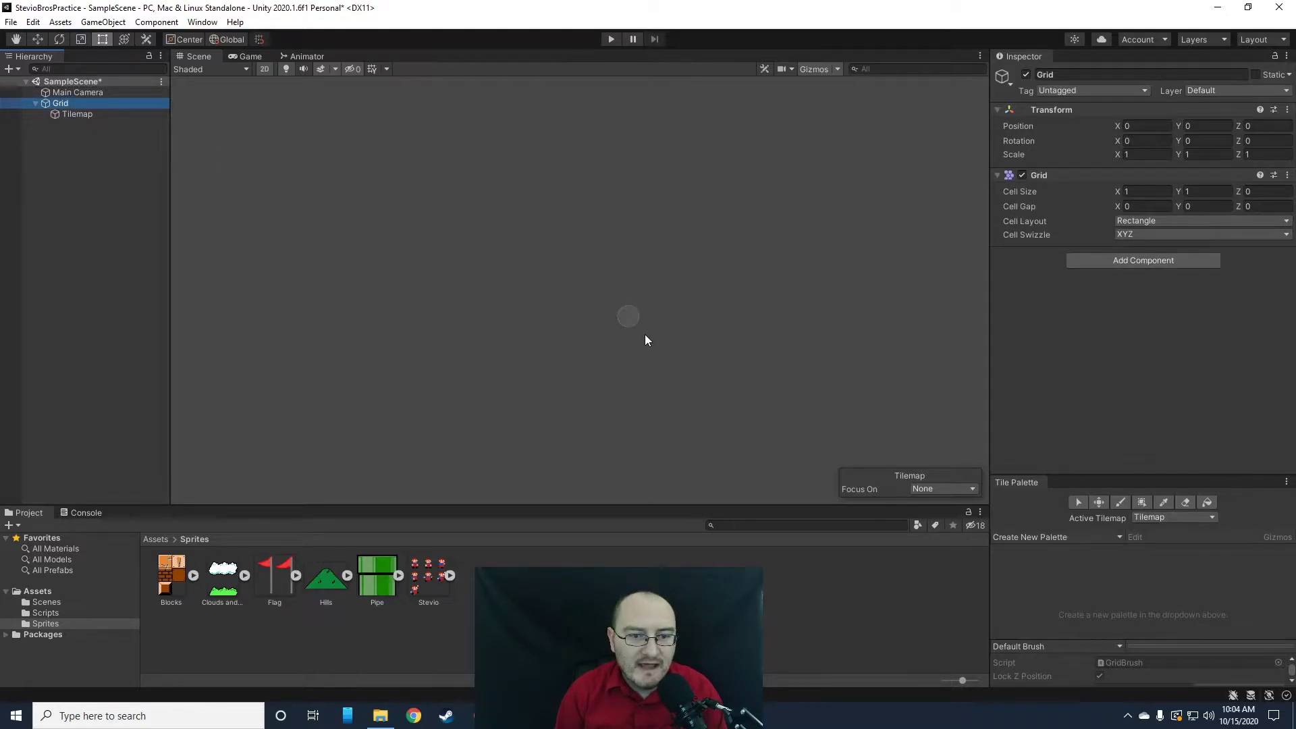
left_click(84, 114)
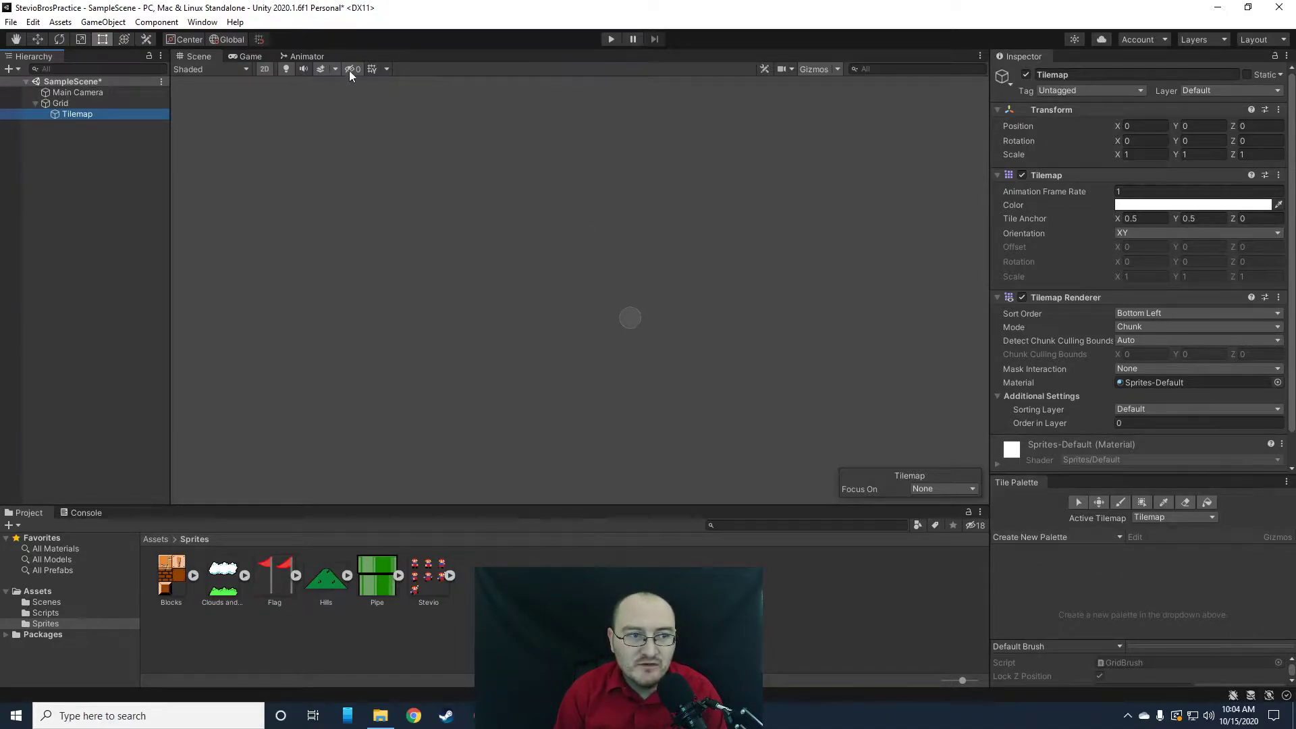
- Bring up the Tile Palette window for the tilemap
left_click(203, 22)
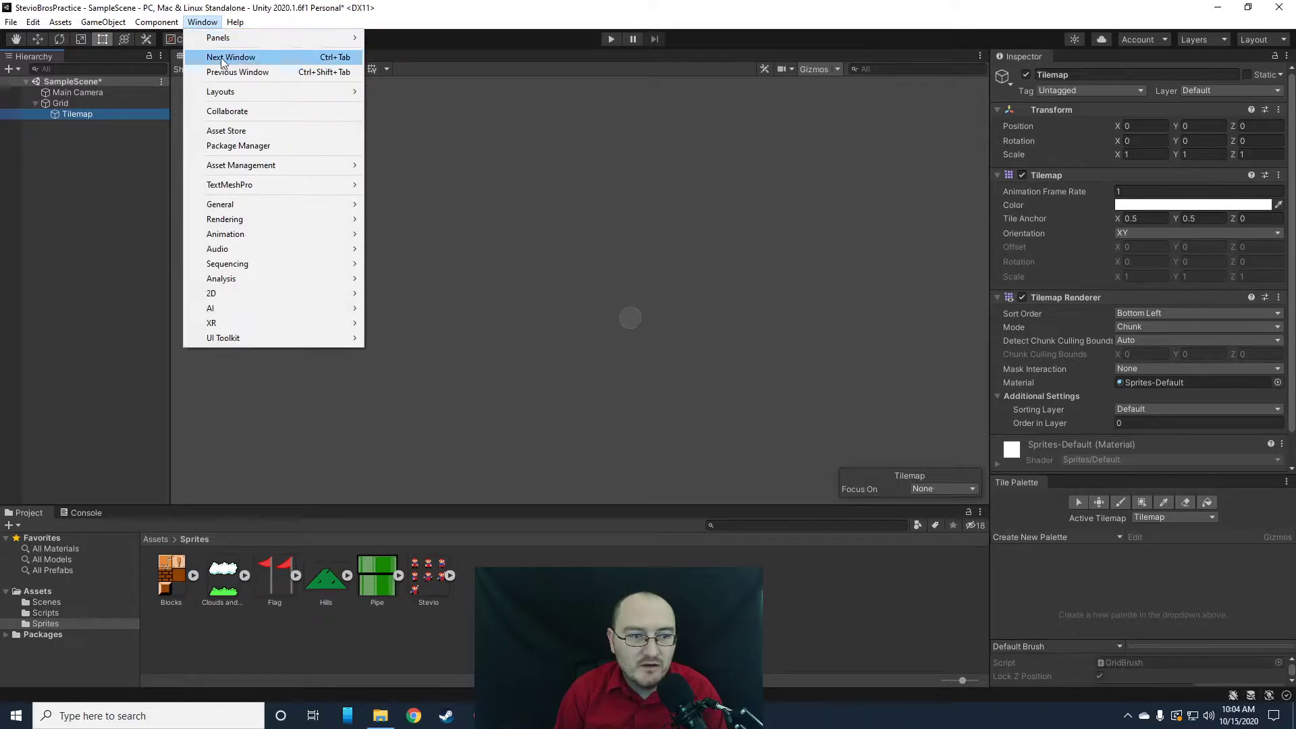
mouse_move(227, 295)
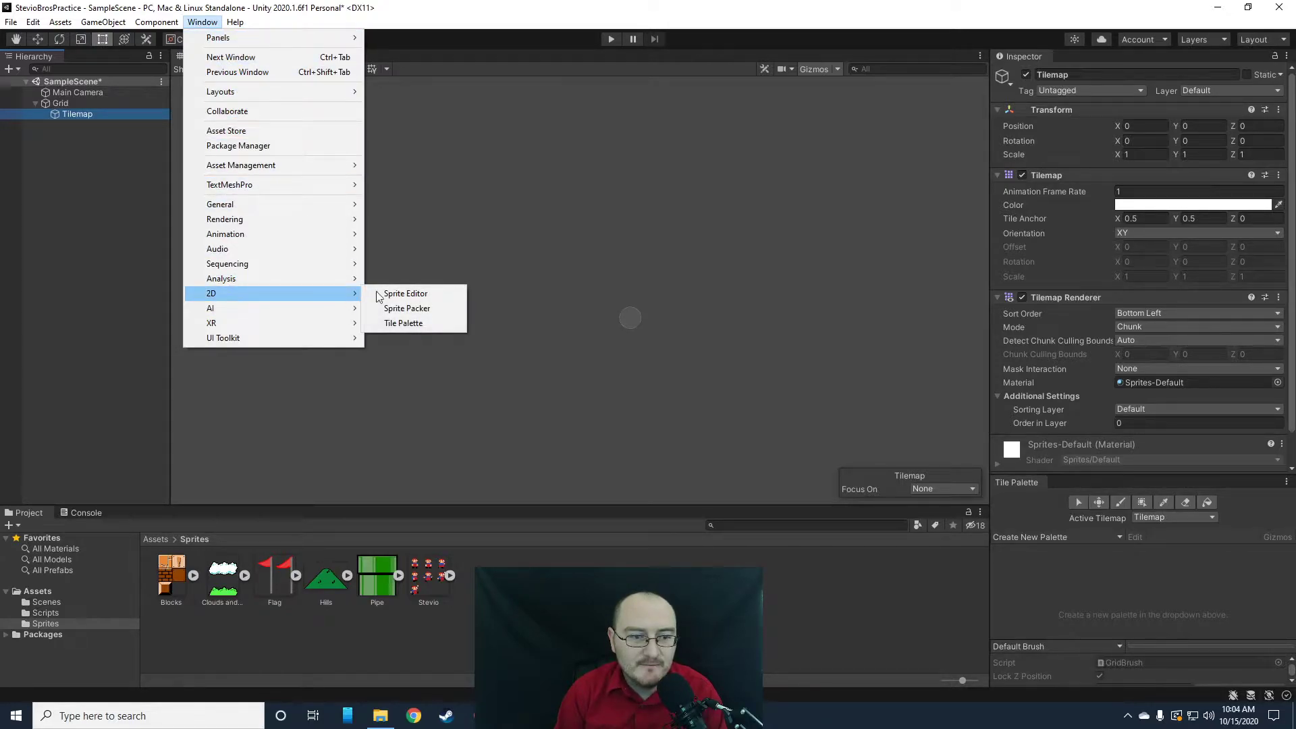
left_click(396, 322)
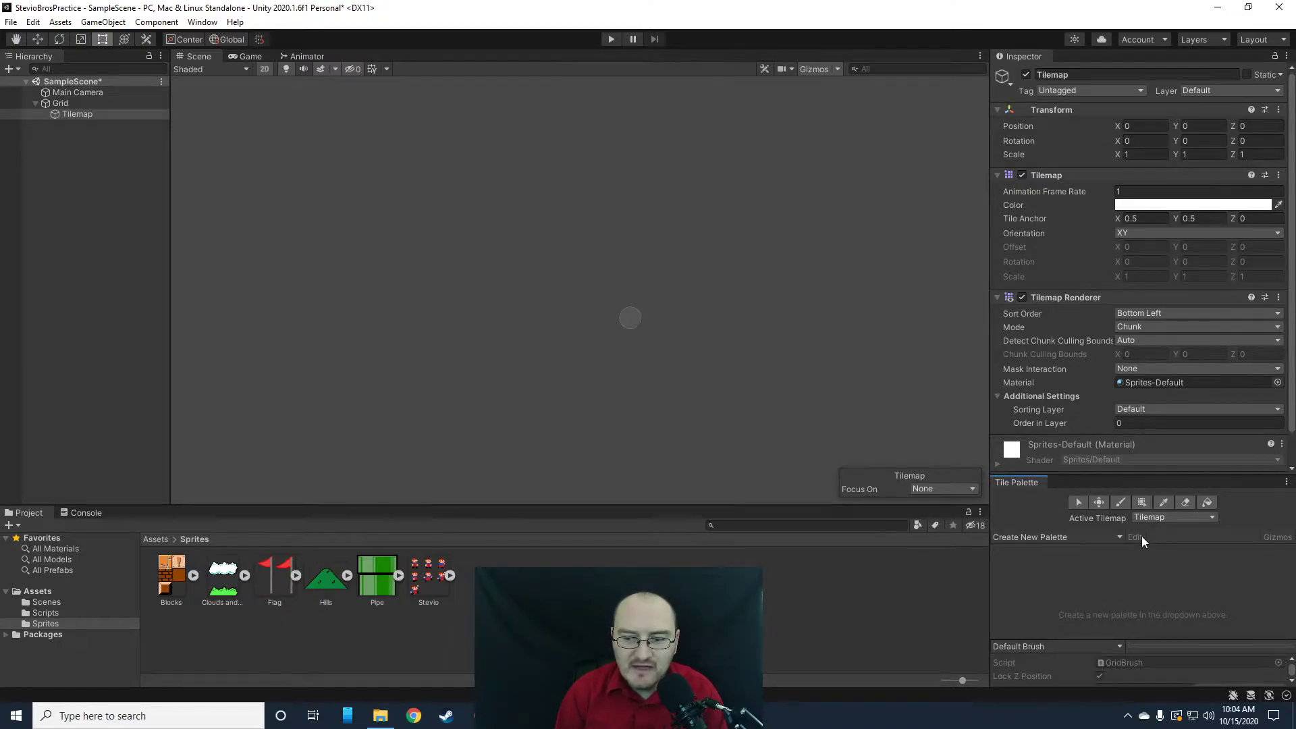
- Change the Blocks texture's sprite mode to Multiple, apply the import settings and open the texture in the Sprite Editor
left_click(166, 574)
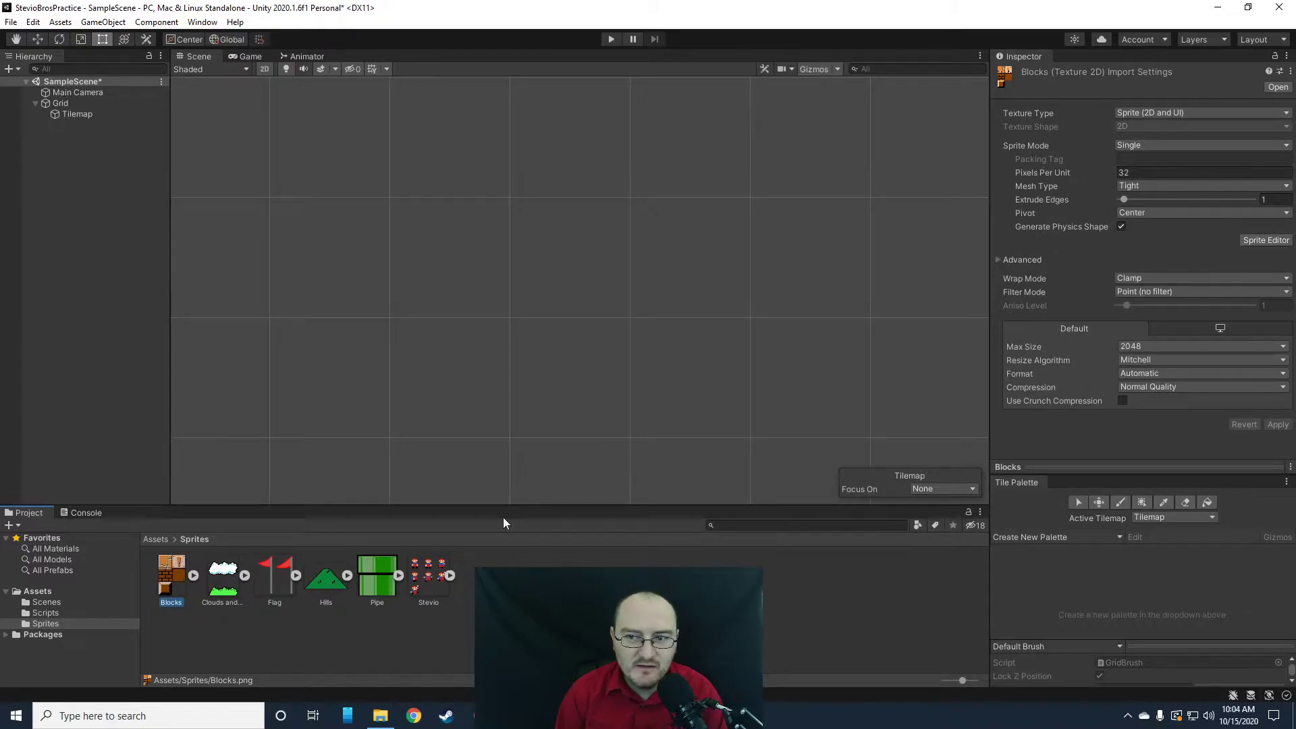
left_click(1131, 145)
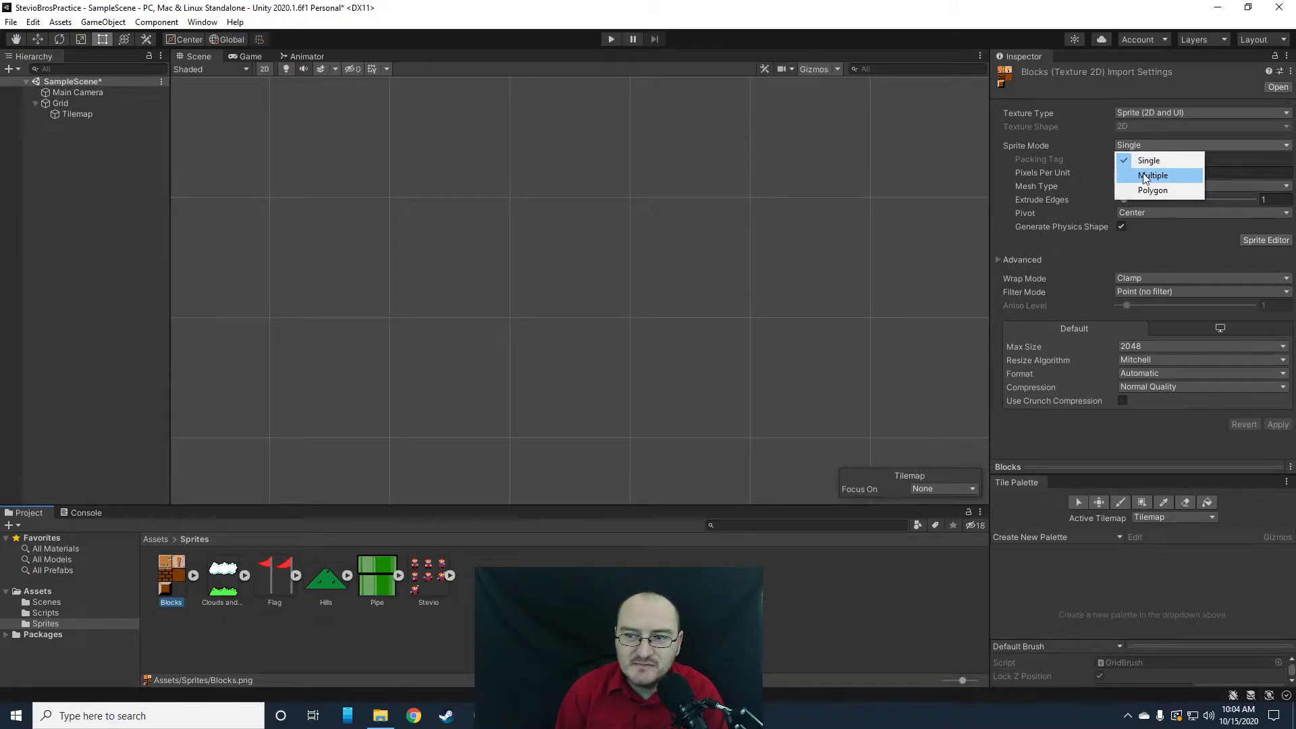
left_click(1140, 173)
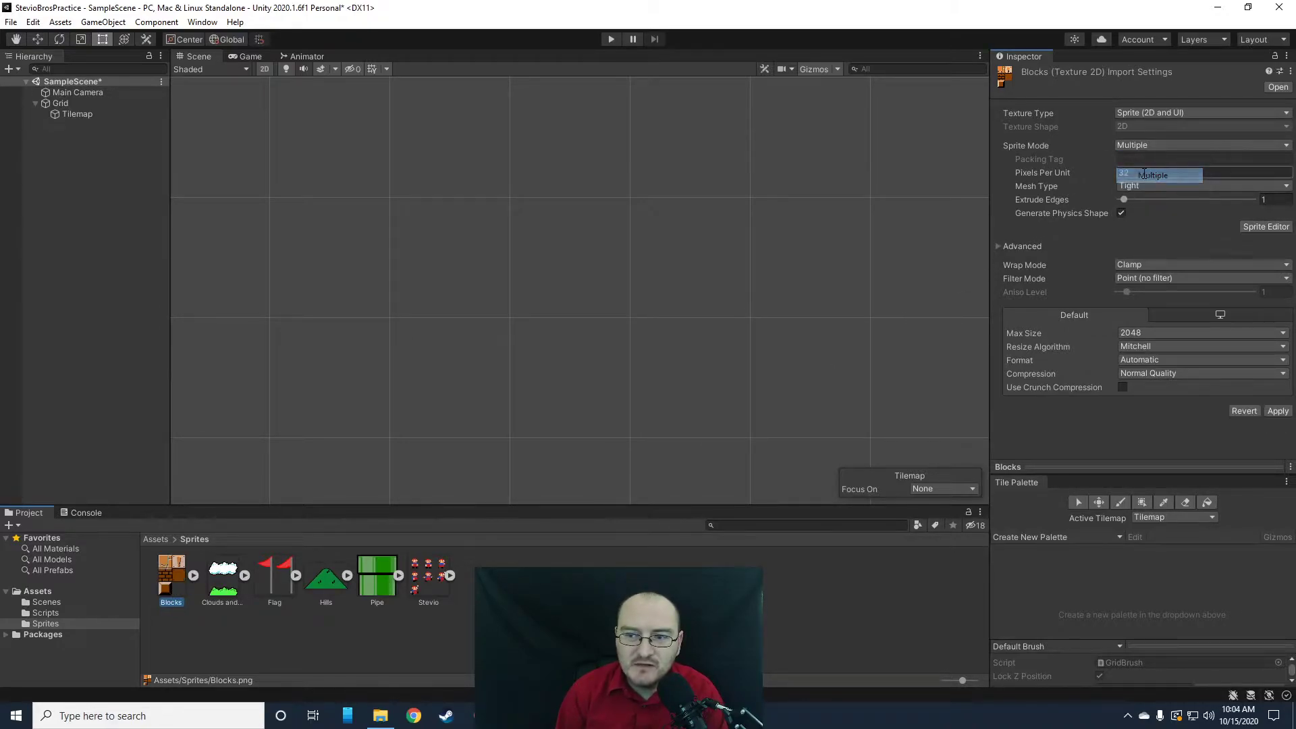
left_click(1261, 227)
left_click(685, 384)
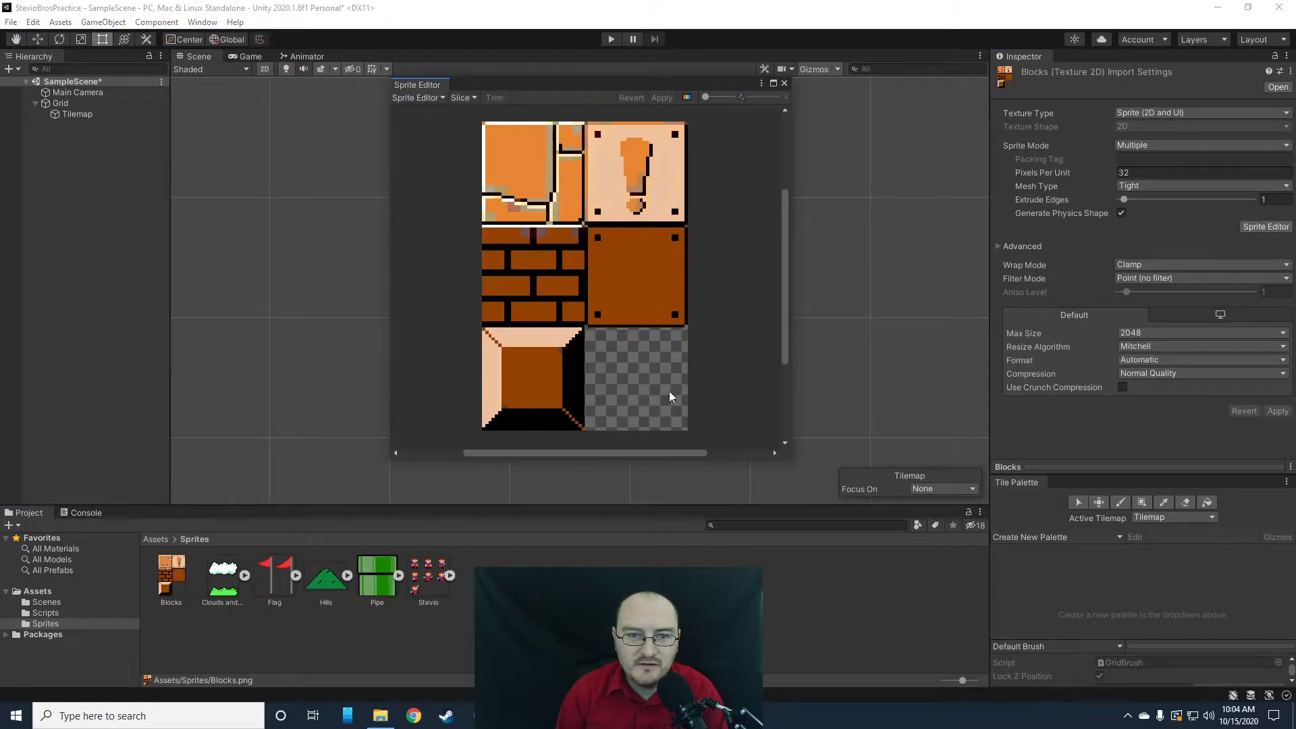
left_click_drag(511, 84, 486, 78)
- Slice the Blocks sprite sheet using the Automatic type
left_click(445, 92)
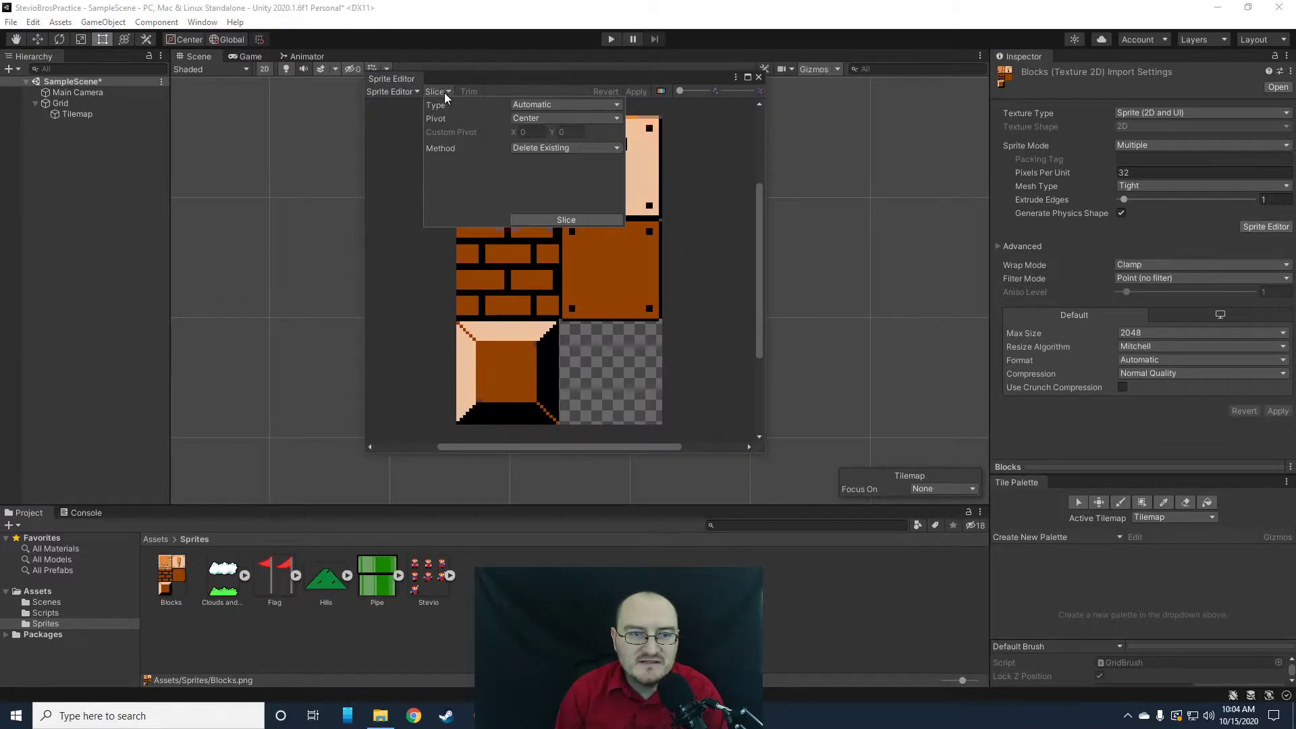
left_click(532, 105)
left_click(529, 97)
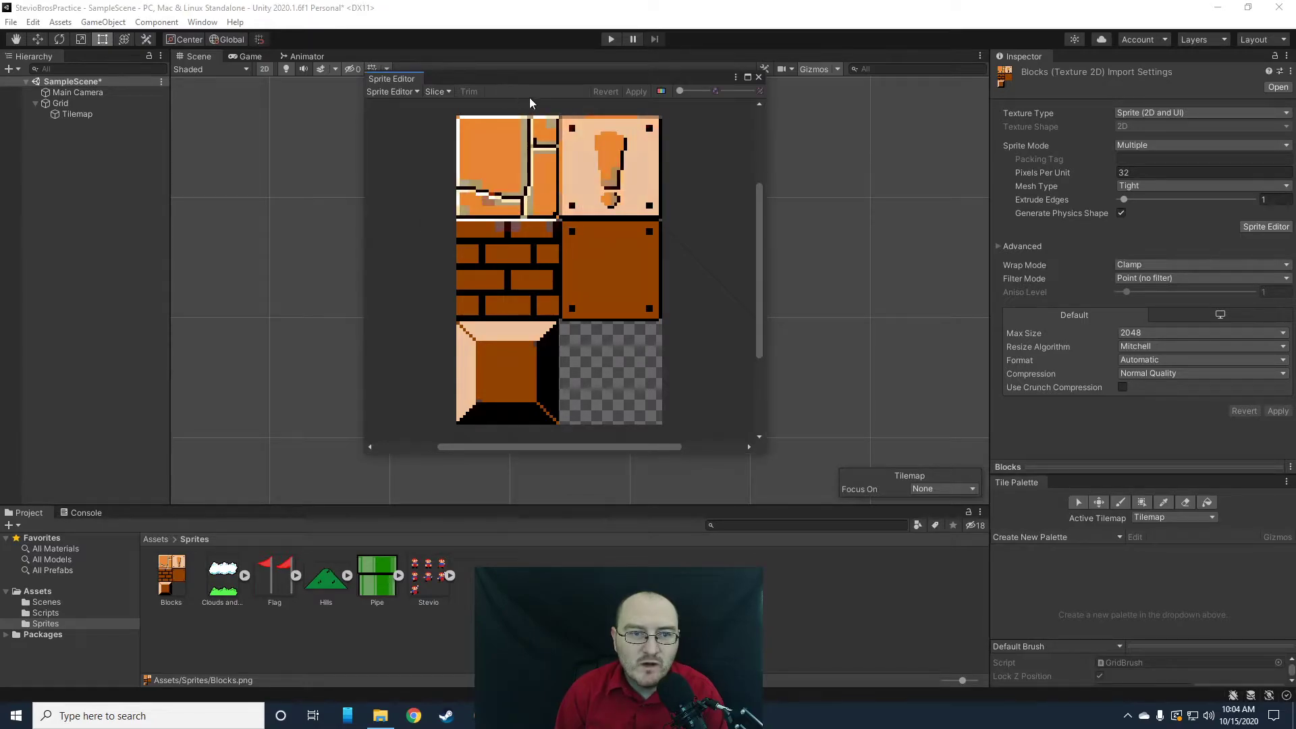
left_click(443, 91)
left_click(565, 220)
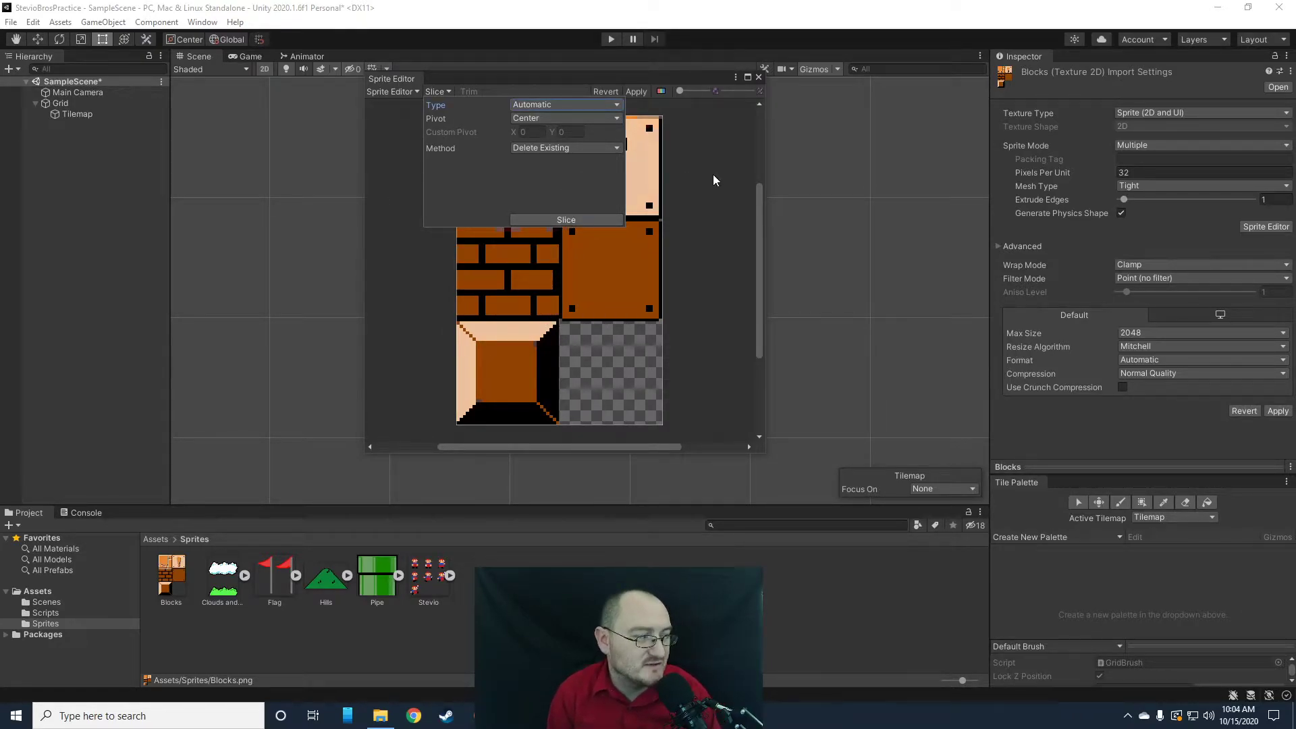
- Slice the Blocks sheet using Grid By Cell Size at 32 by 32 pixels, apply the slices and close the Sprite Editor
left_click(532, 104)
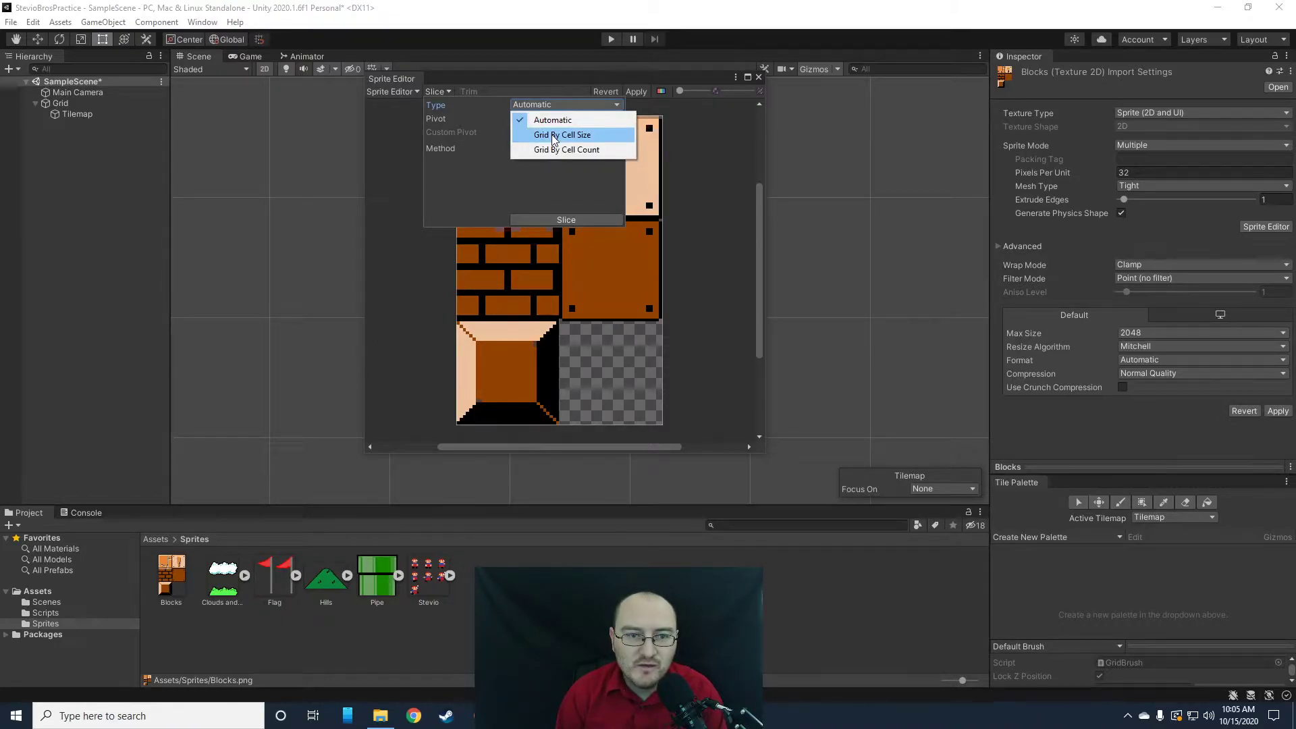
left_click(553, 135)
left_click(534, 119)
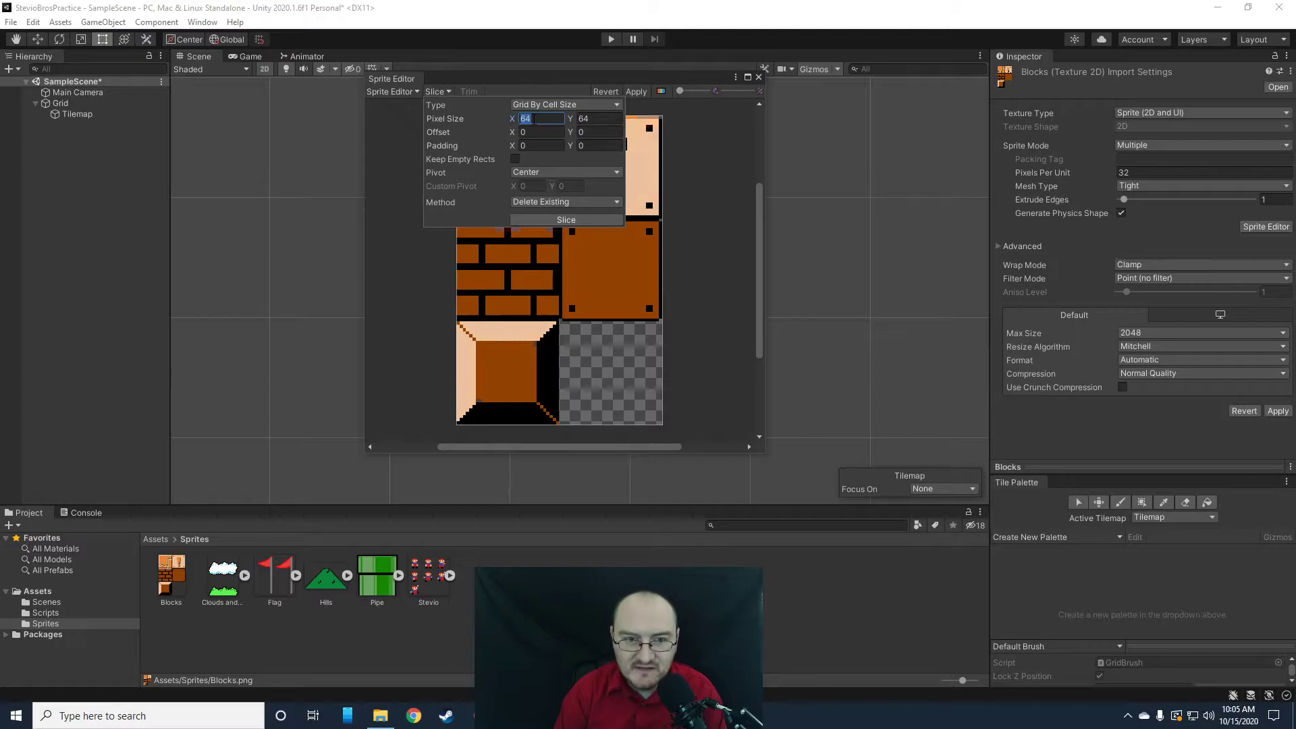
type("32")
left_click(609, 116)
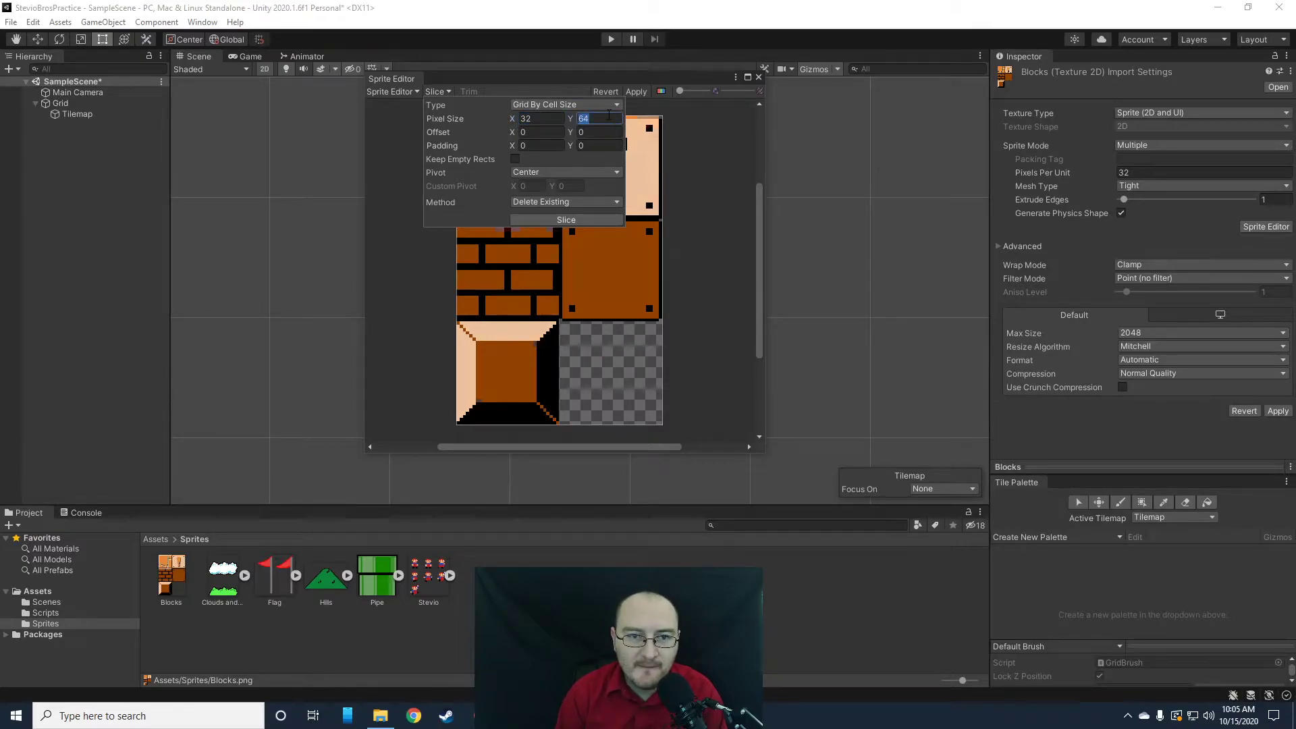
left_click(566, 220)
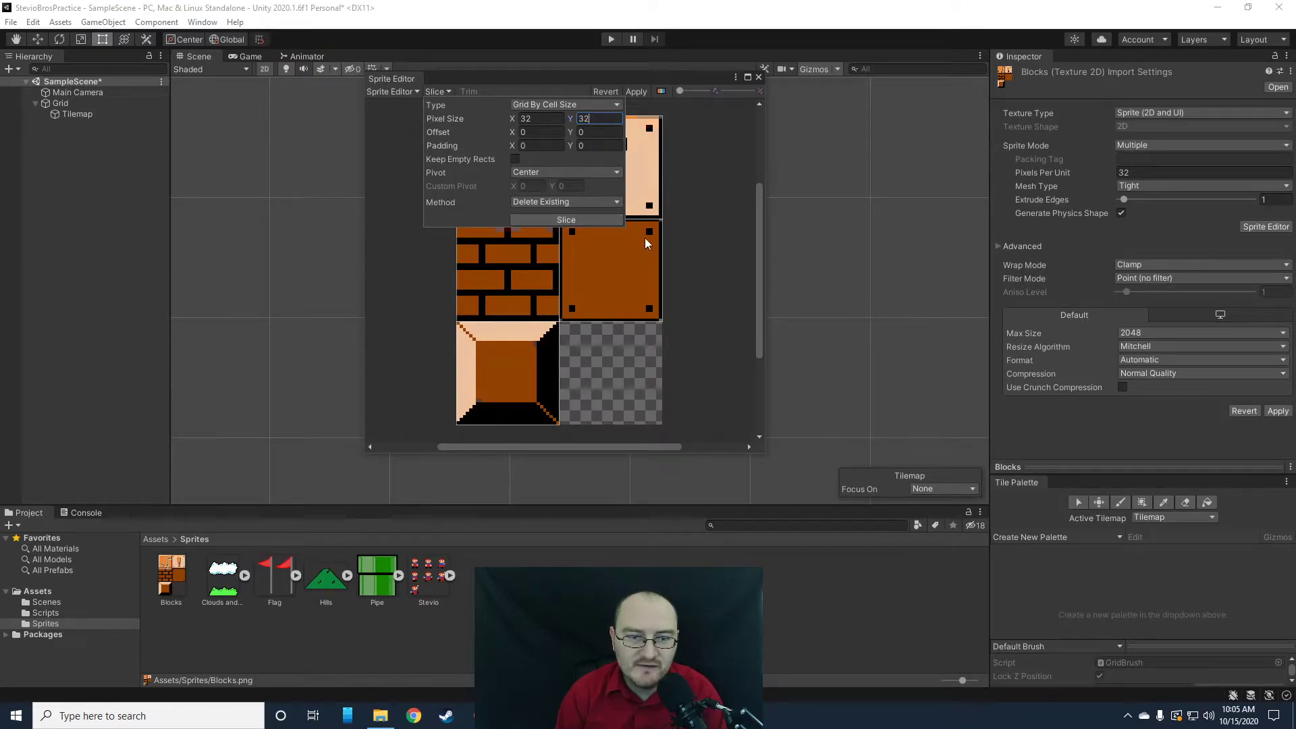
left_click(508, 167)
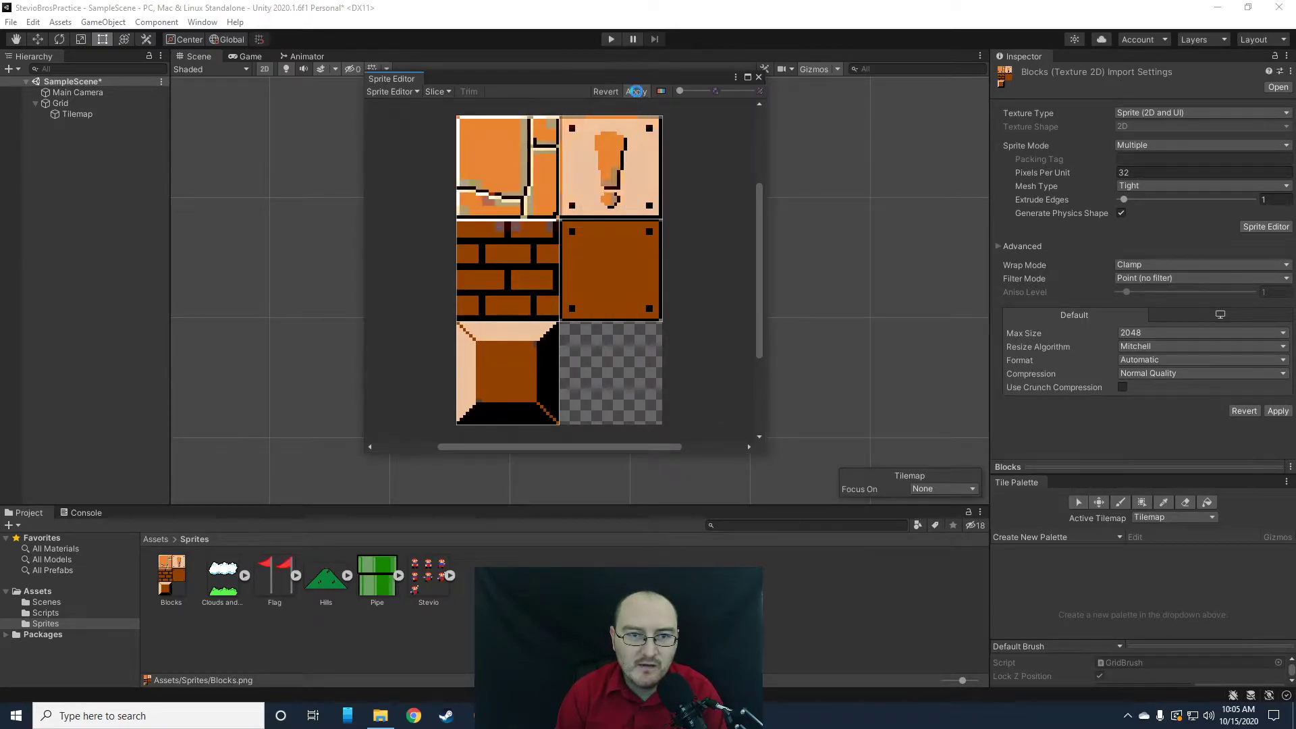
left_click(759, 77)
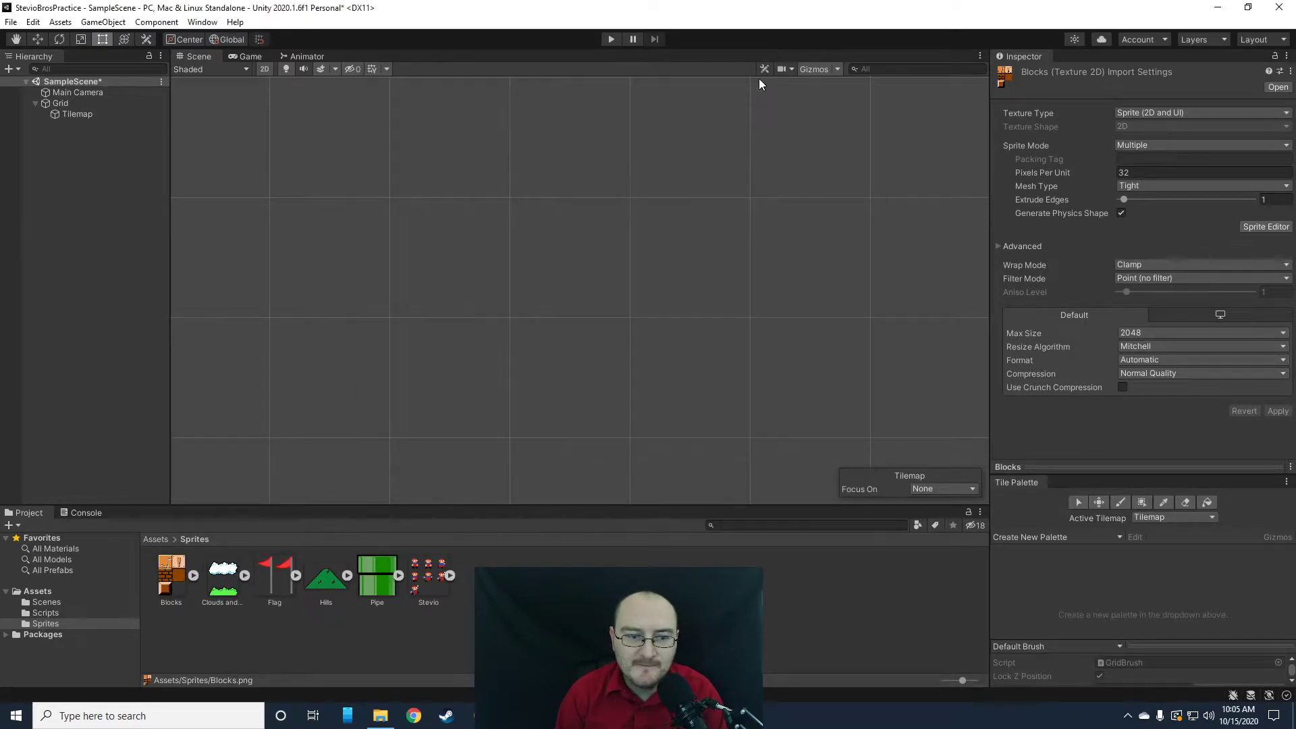
- Expand the sliced sprites of the Blocks sheet and create a new tile palette named Lvl 1
left_click(194, 576)
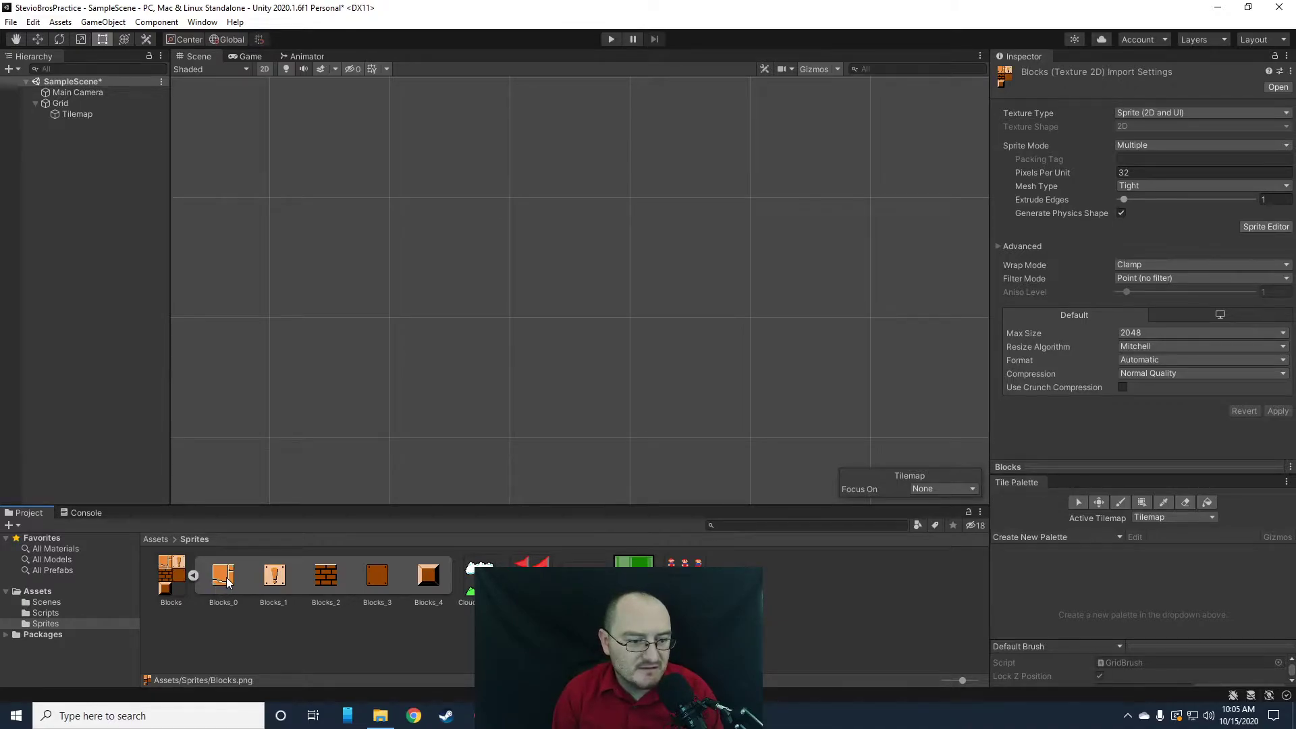
left_click_drag(226, 579, 675, 641)
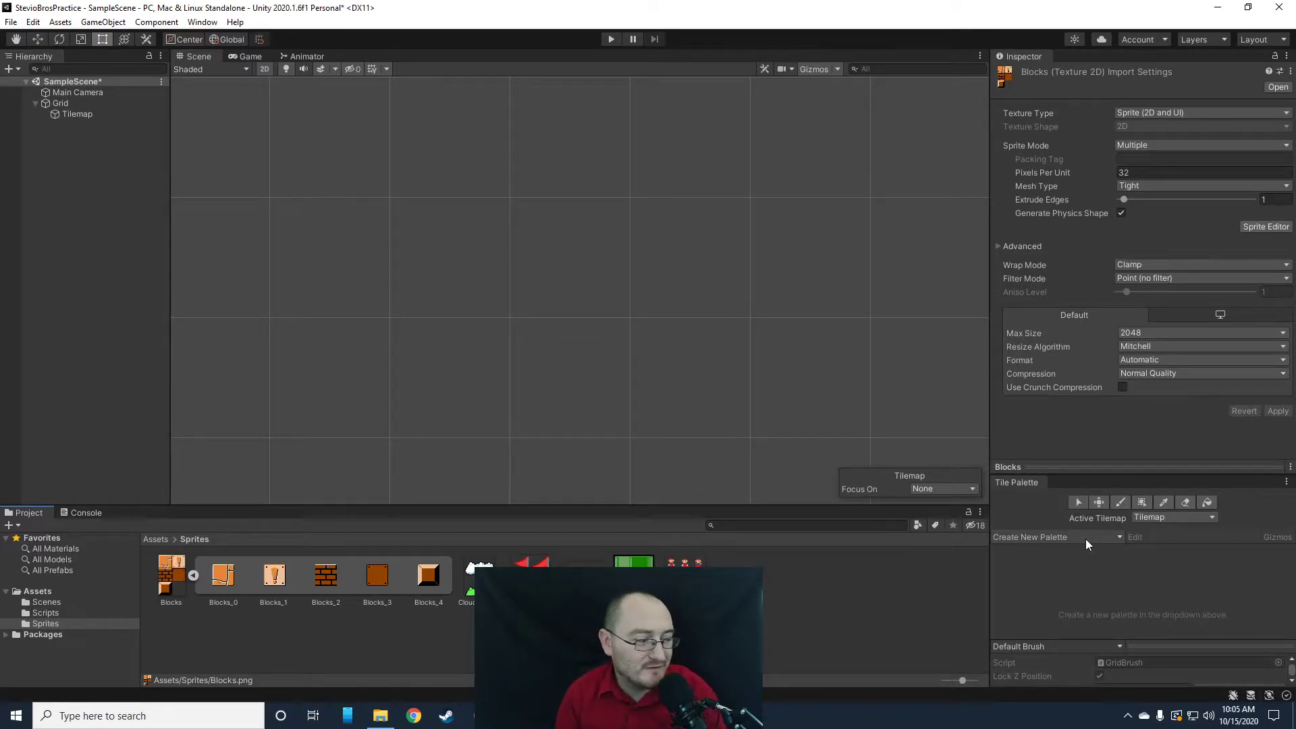
left_click(1120, 535)
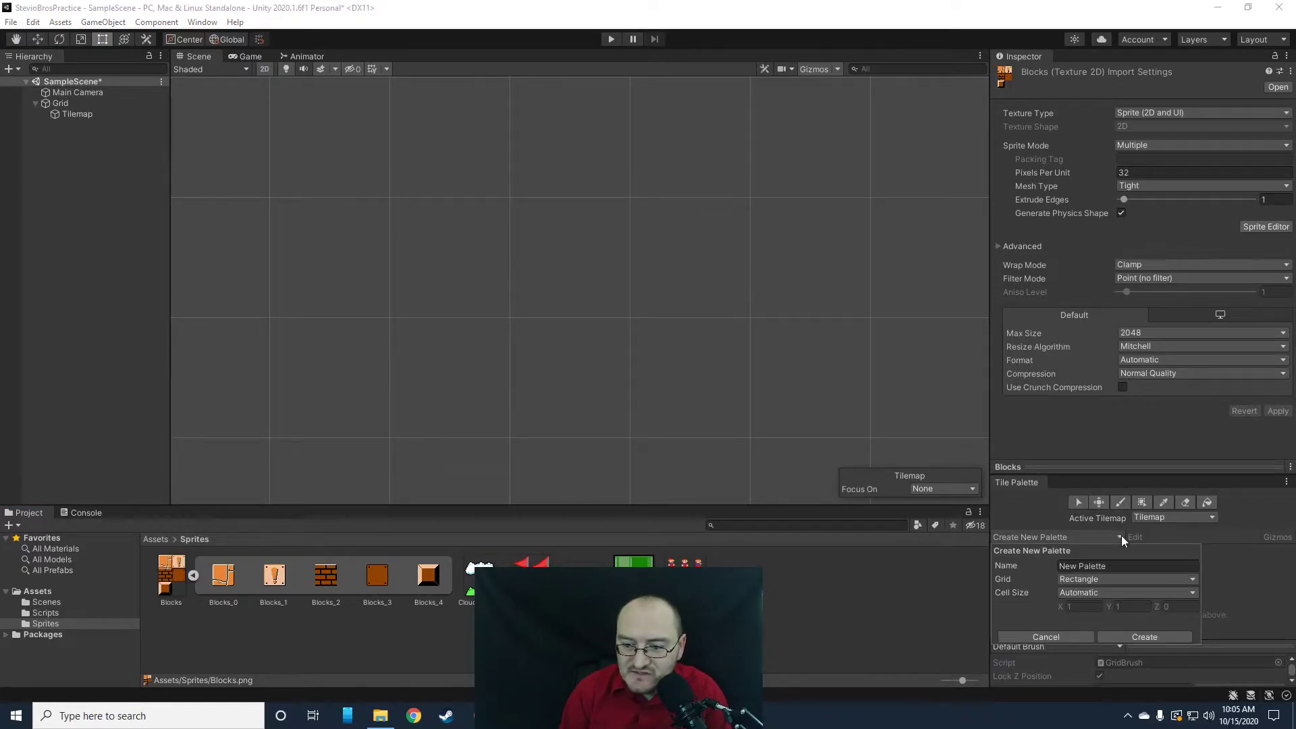
left_click(1074, 566)
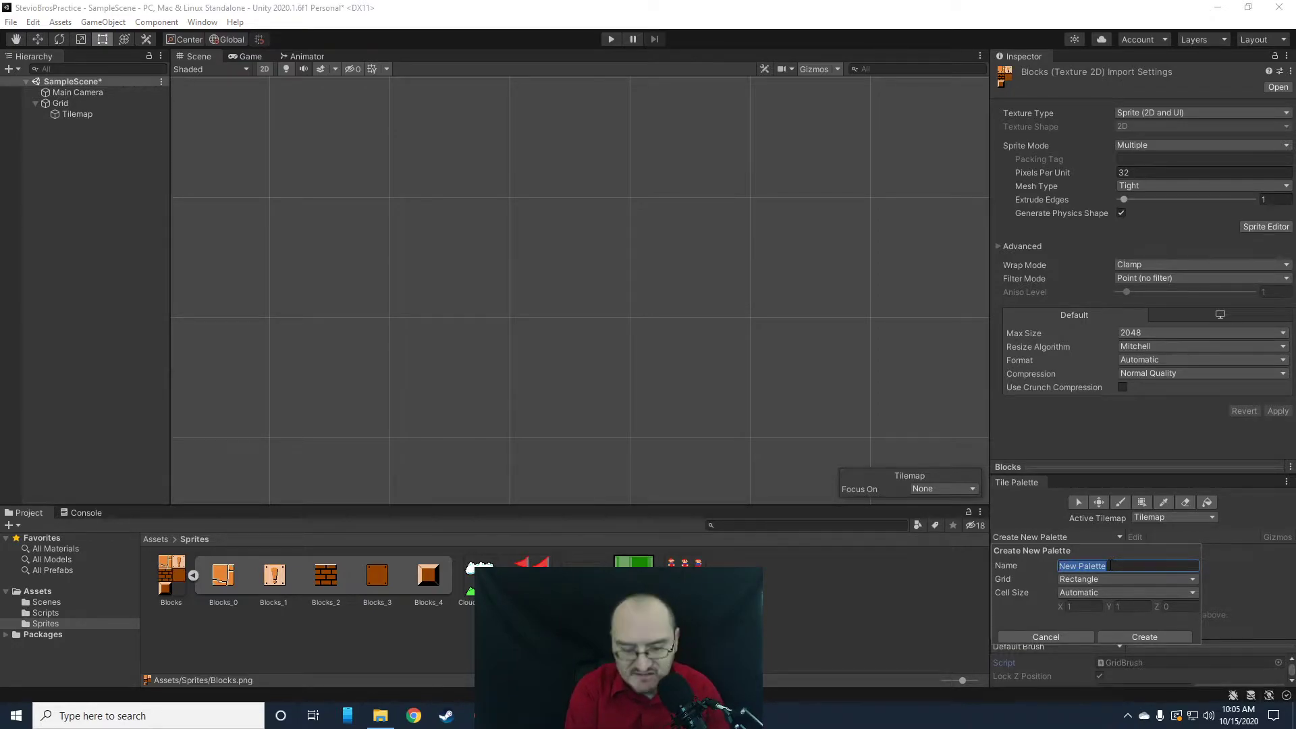
type("Lvl 1")
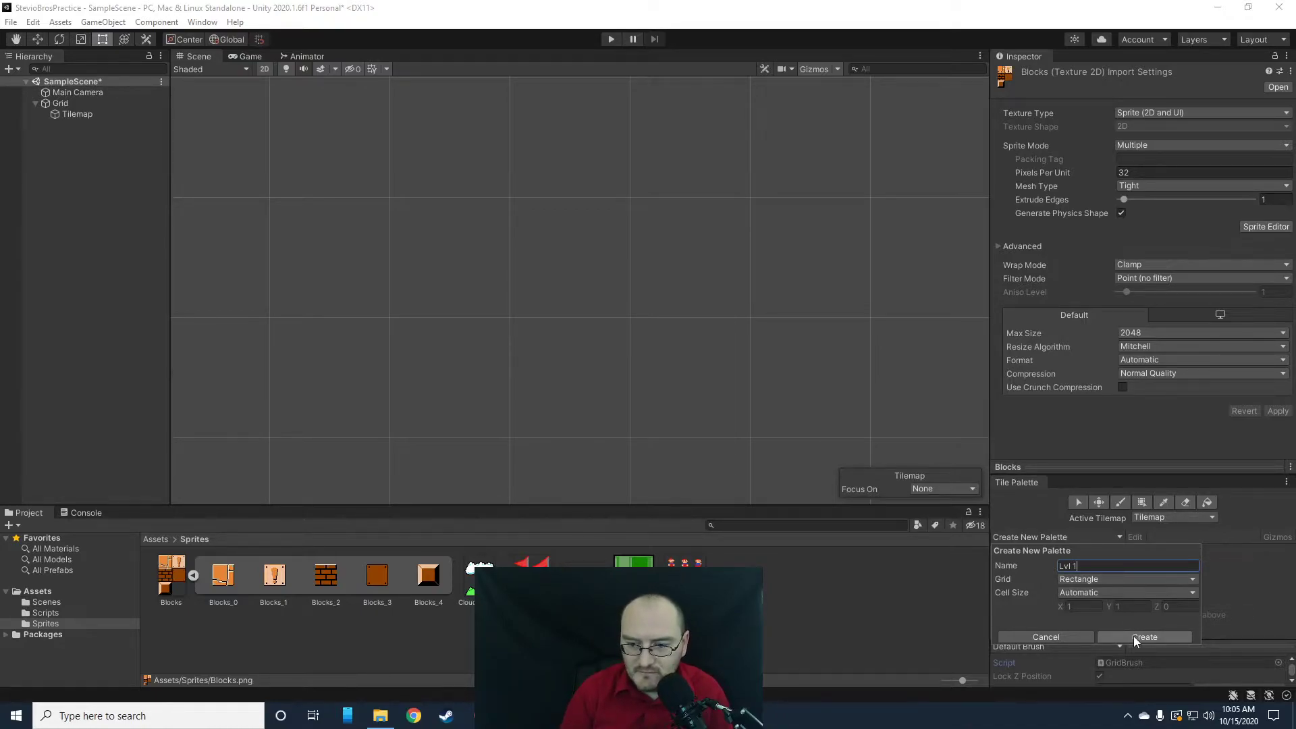
left_click(1133, 636)
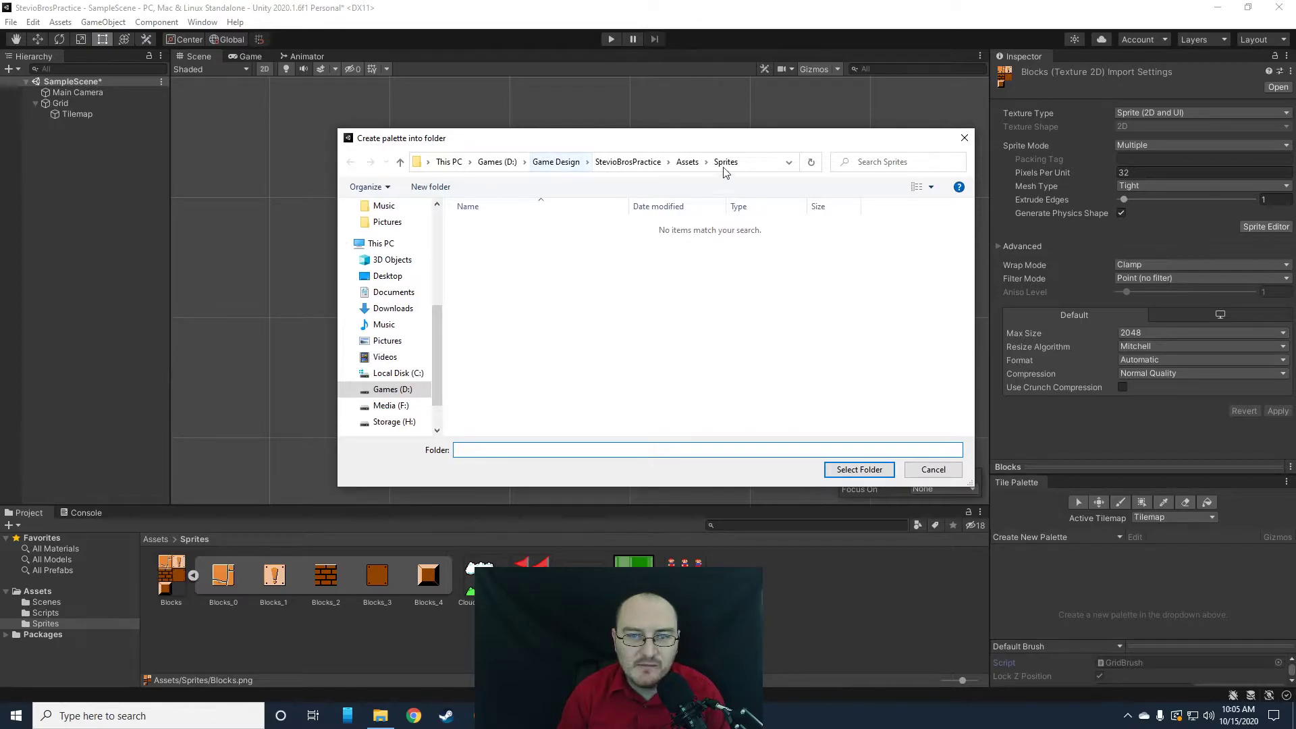
- Create a folder named Tile Palettes inside Sprites and choose it as the location for the new palette
right_click(526, 283)
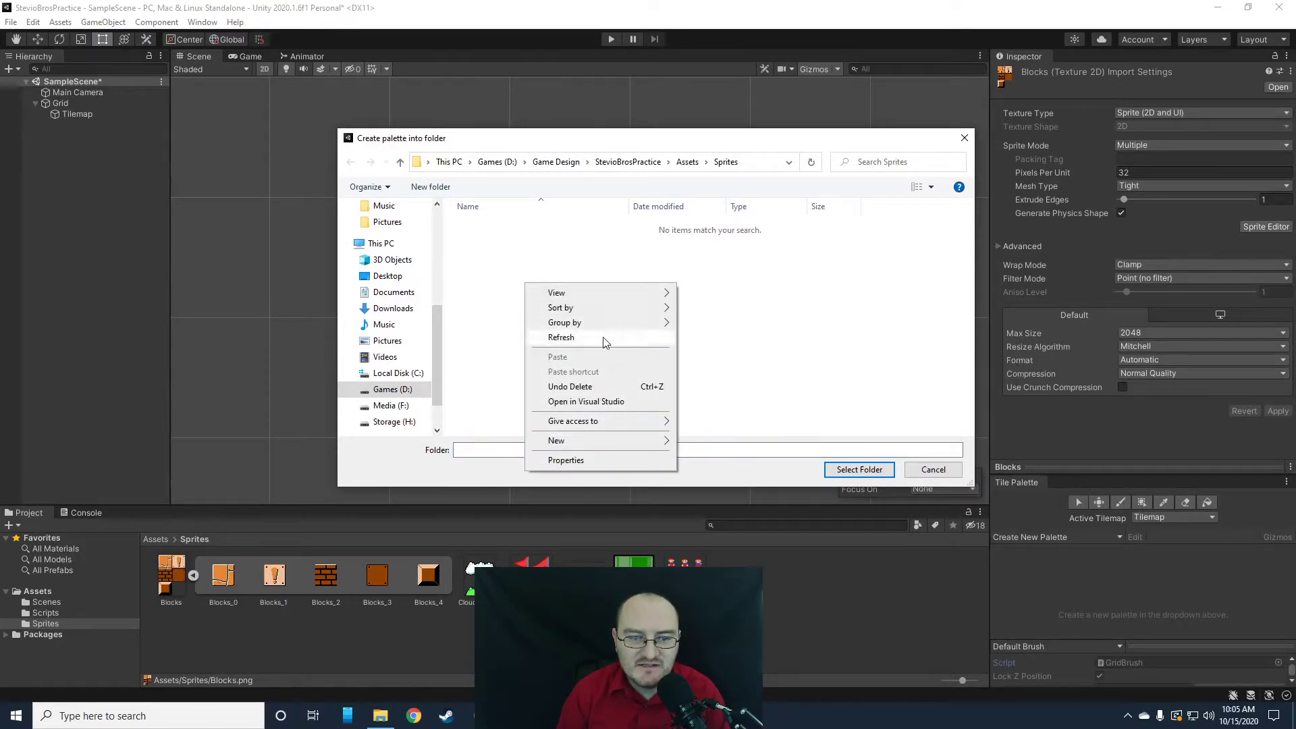
mouse_move(579, 443)
left_click(705, 439)
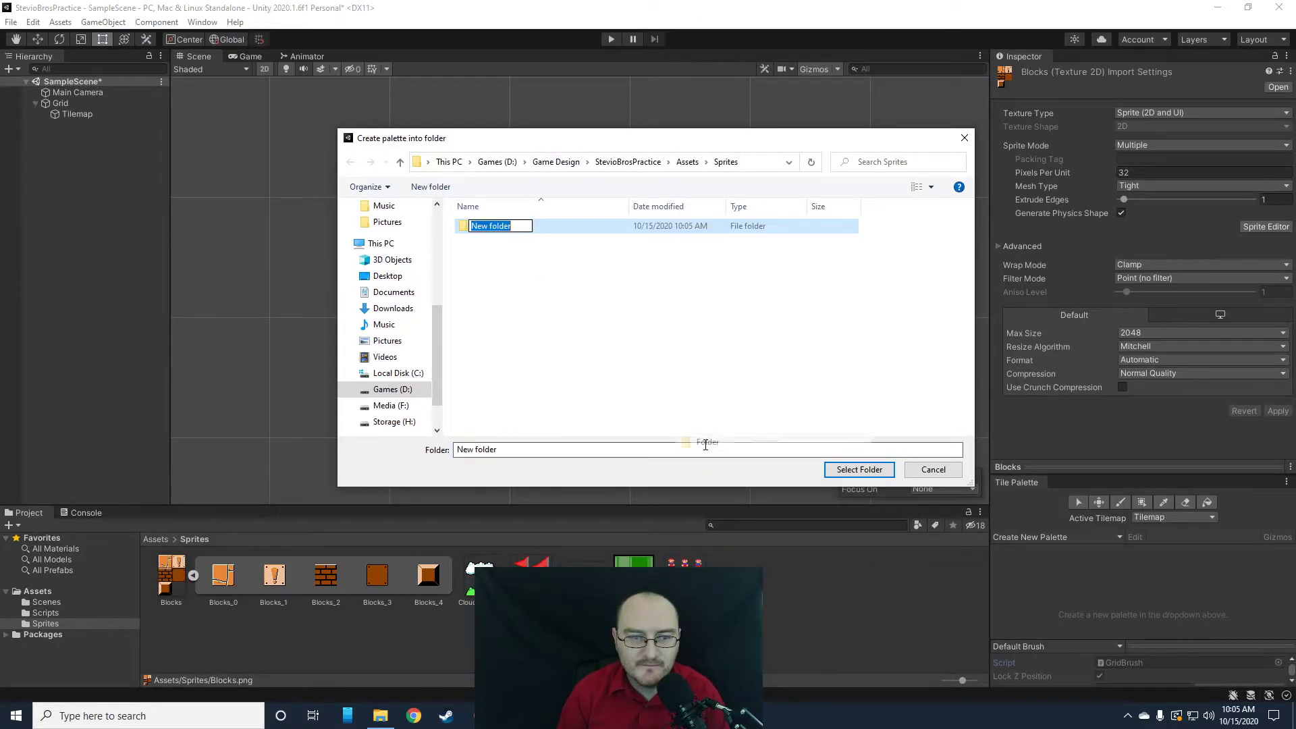
type("g")
key("BackSpace")
type("Tile Pale")
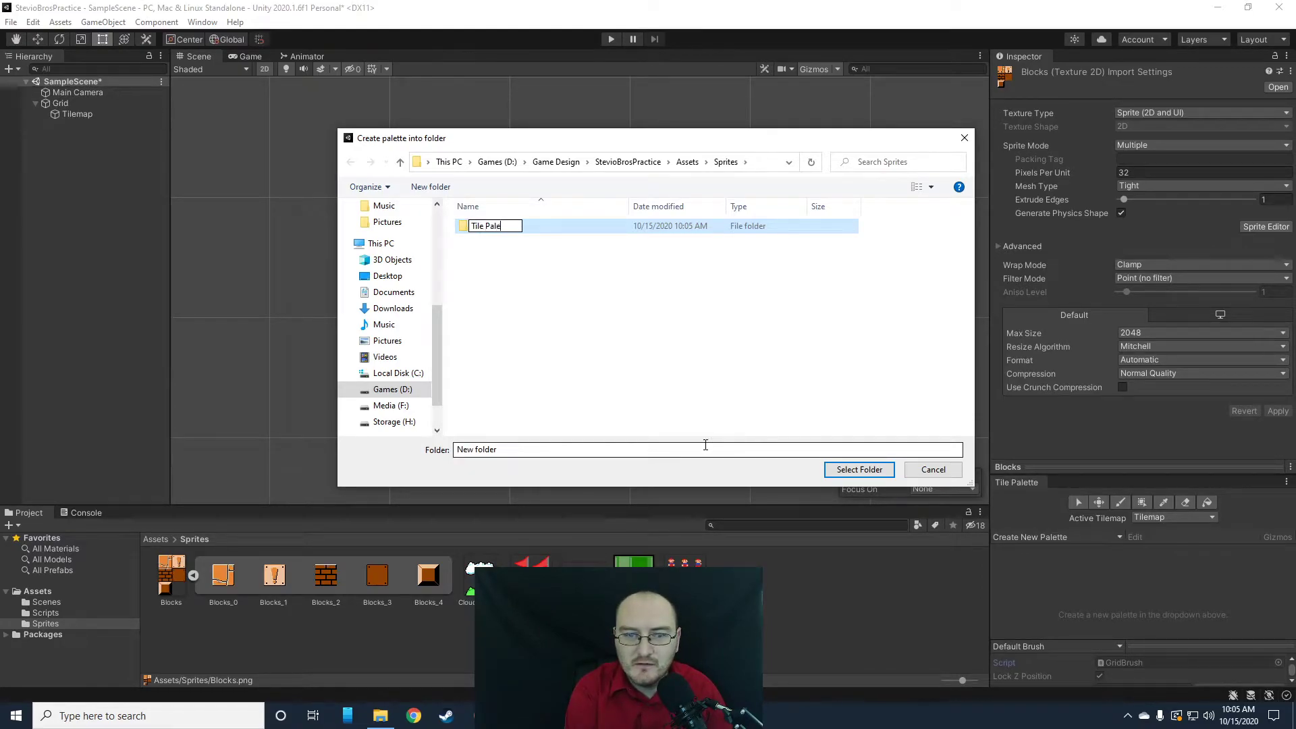
type("ttes")
key("Return")
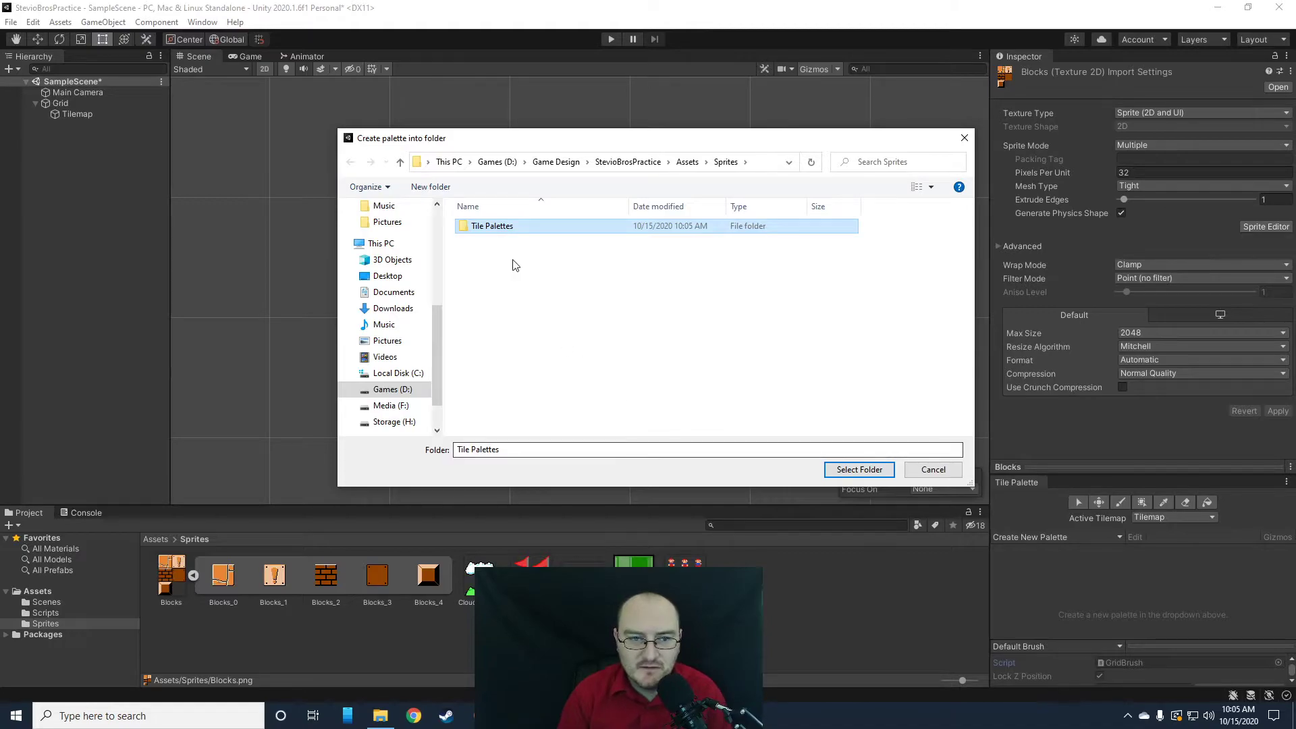
double_click(480, 226)
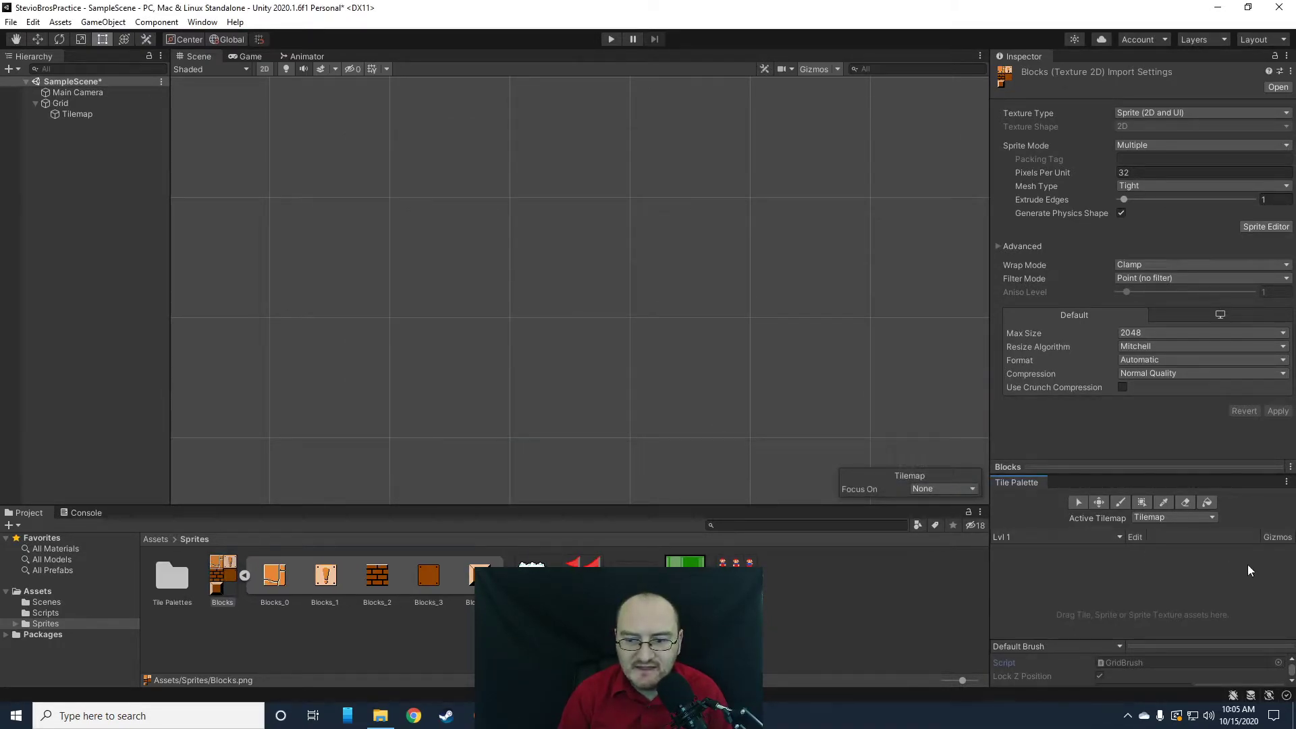
- Add Blocks_0 and Blocks_1 side by side to the Lvl 1 palette, saving both tile assets in Tile Palettes
left_click_drag(268, 584, 1068, 616)
left_click_drag(1128, 580, 1127, 581)
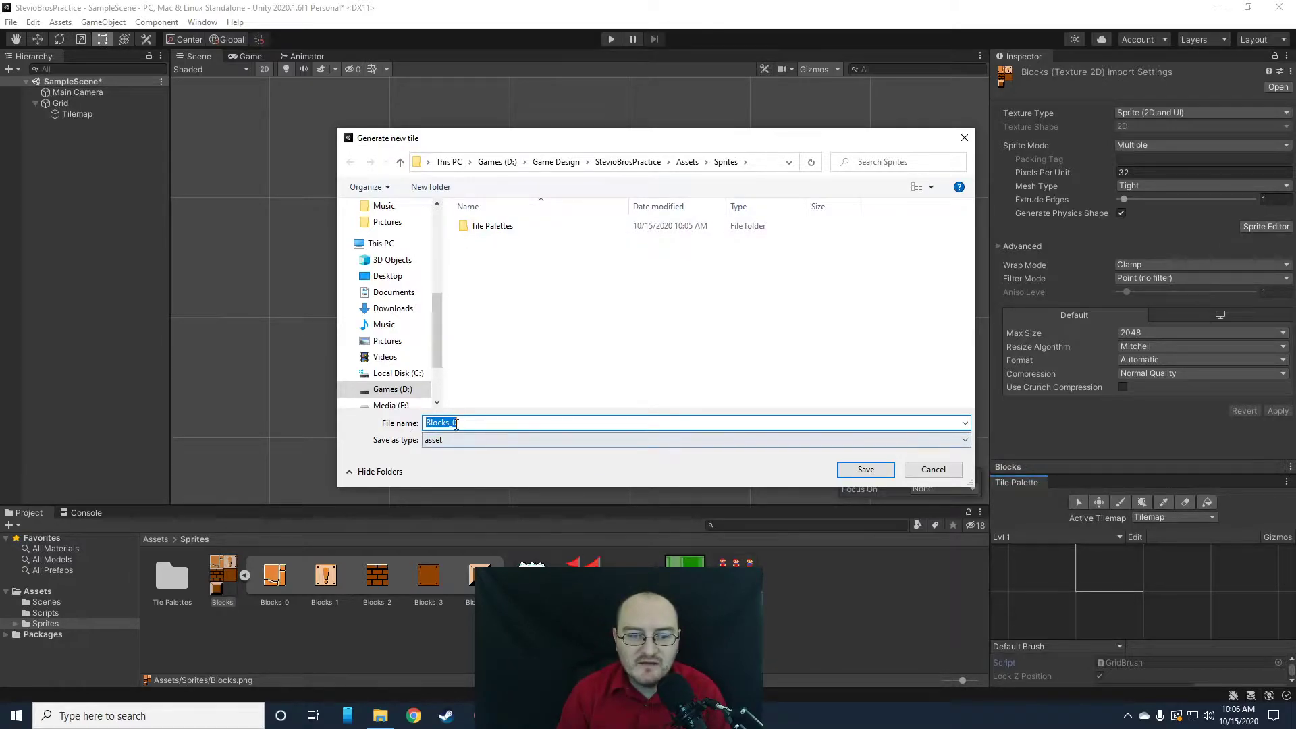
double_click(488, 226)
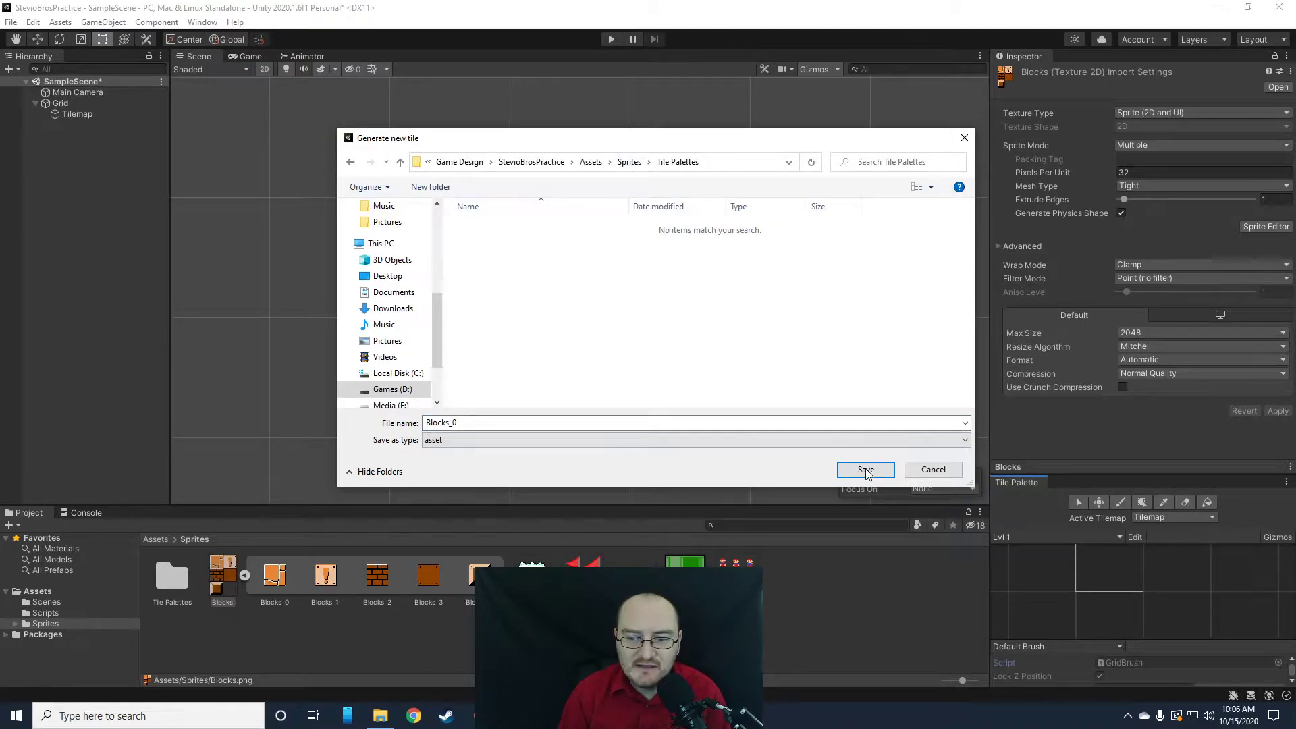
left_click(866, 470)
left_click_drag(336, 585, 1196, 599)
double_click(491, 227)
left_click(864, 470)
- Add Blocks_2, Blocks_3 and Blocks_4 to the same palette row, saving their tile assets in the Tile Palettes folder
left_click_drag(377, 579, 1107, 594)
double_click(494, 228)
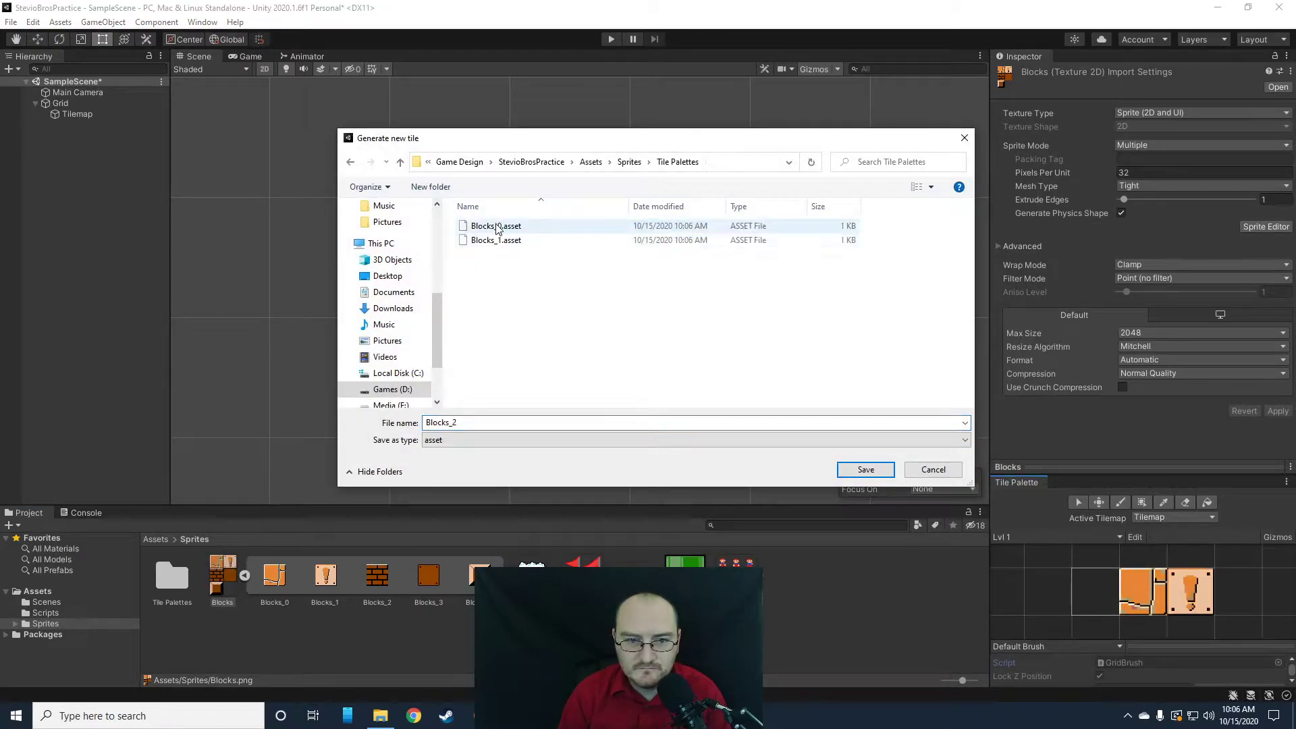
left_click(864, 469)
left_click_drag(433, 587, 1047, 594)
double_click(498, 230)
left_click(843, 471)
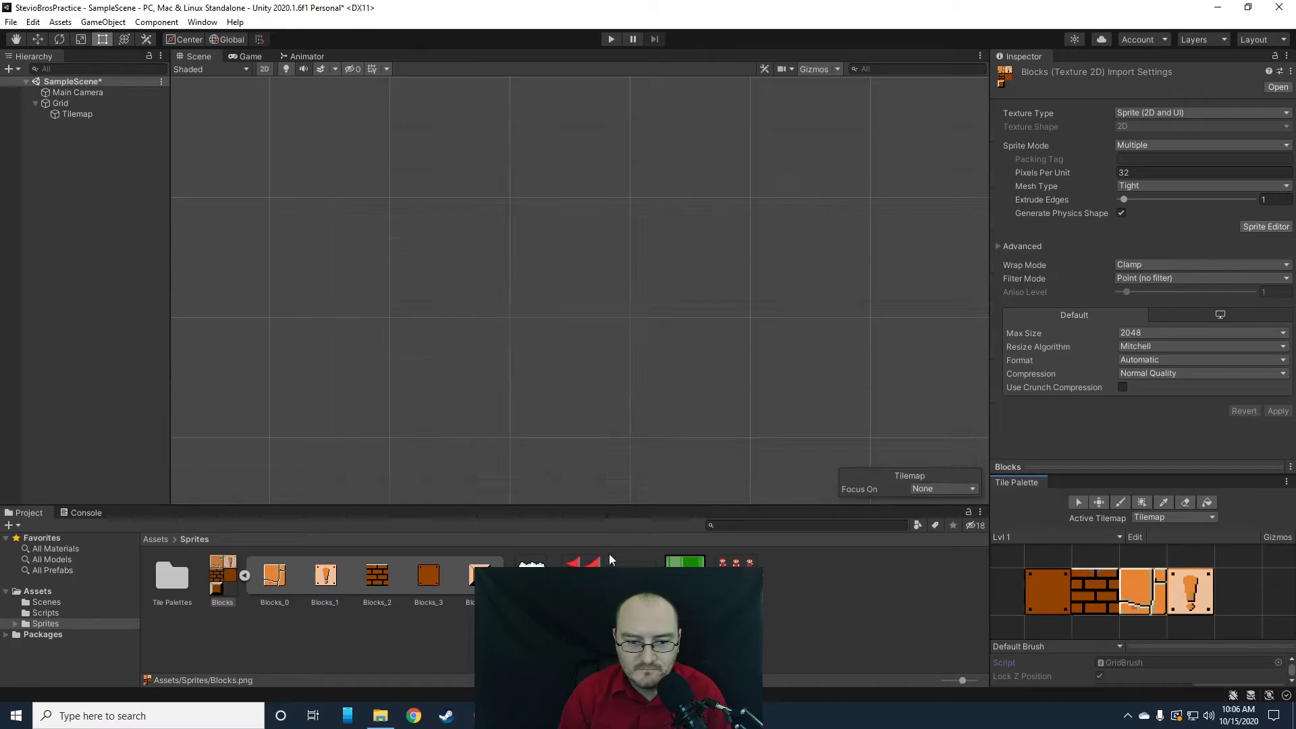
left_click_drag(480, 577, 1224, 590)
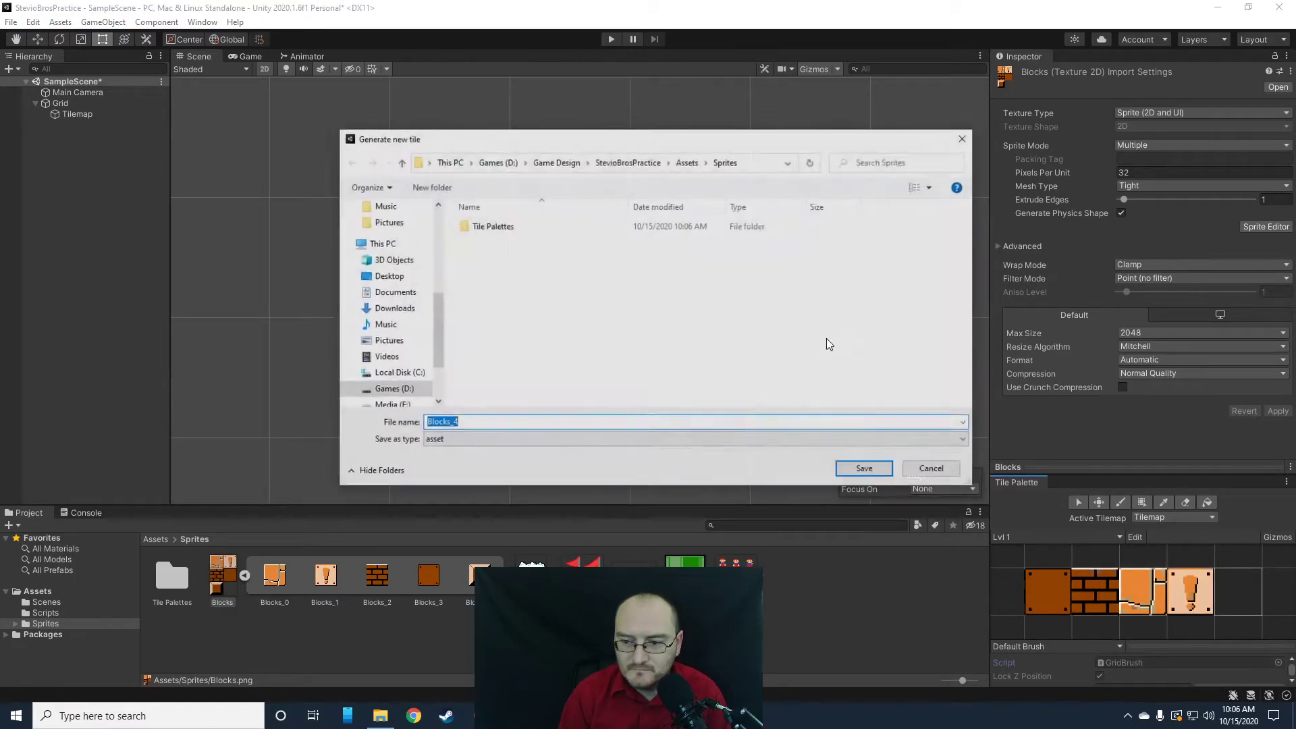
double_click(492, 227)
left_click(865, 469)
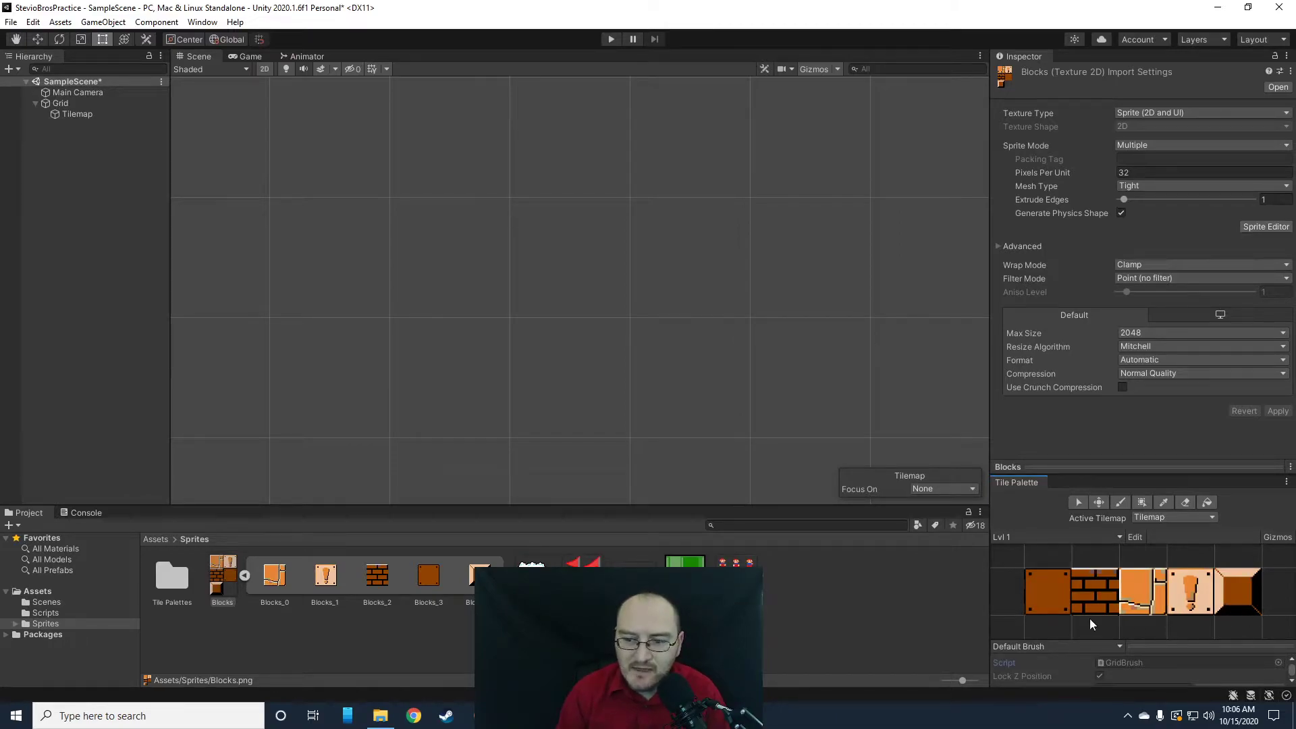
- Pick the Blocks_0 tile for painting and check the Grid and Tilemap objects and the Scene and Game views
scroll(616, 294, "up", 3)
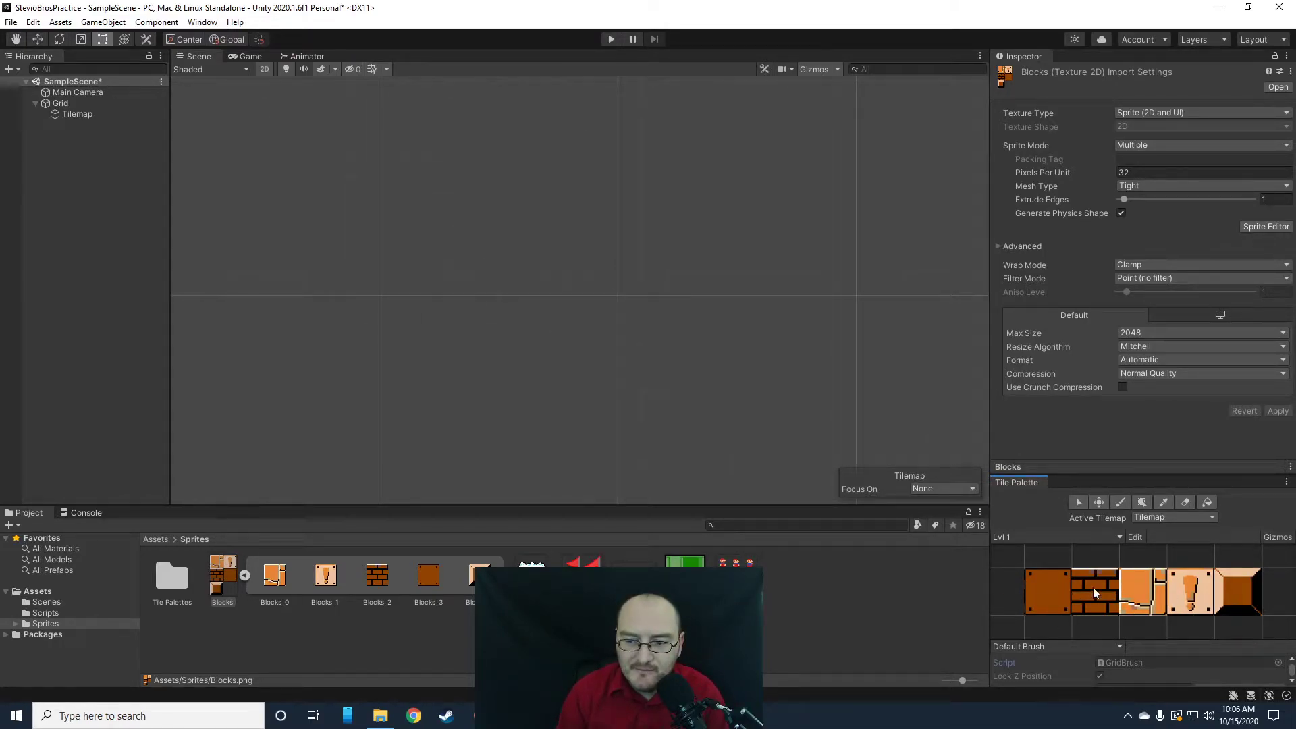
left_click(1142, 601)
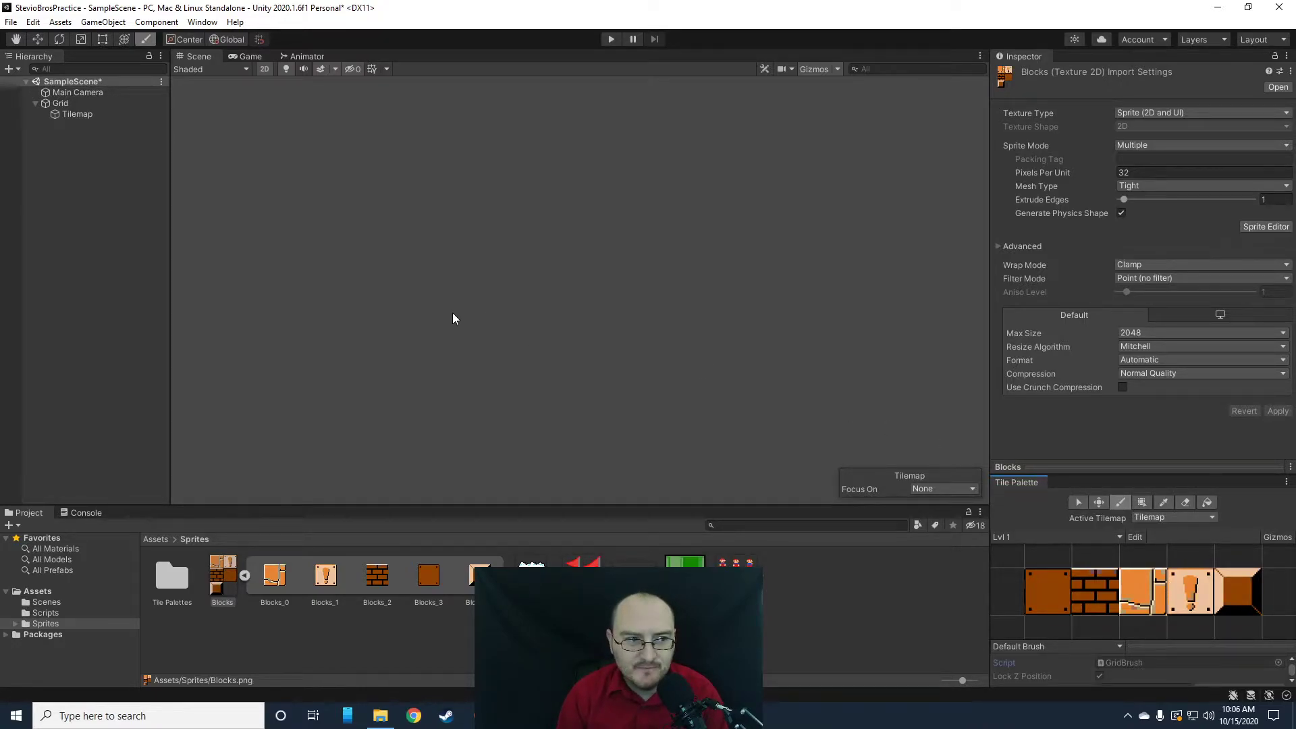
left_click(63, 106)
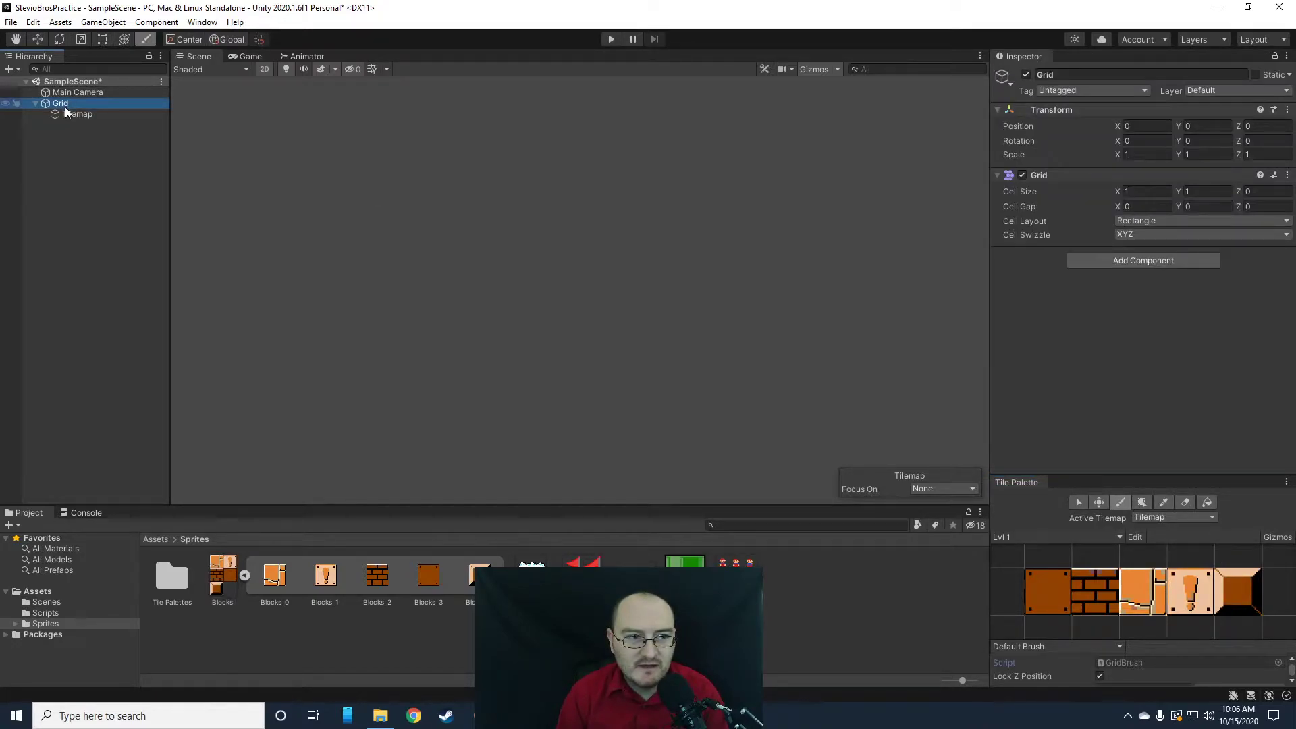
left_click(55, 114)
left_click(47, 103)
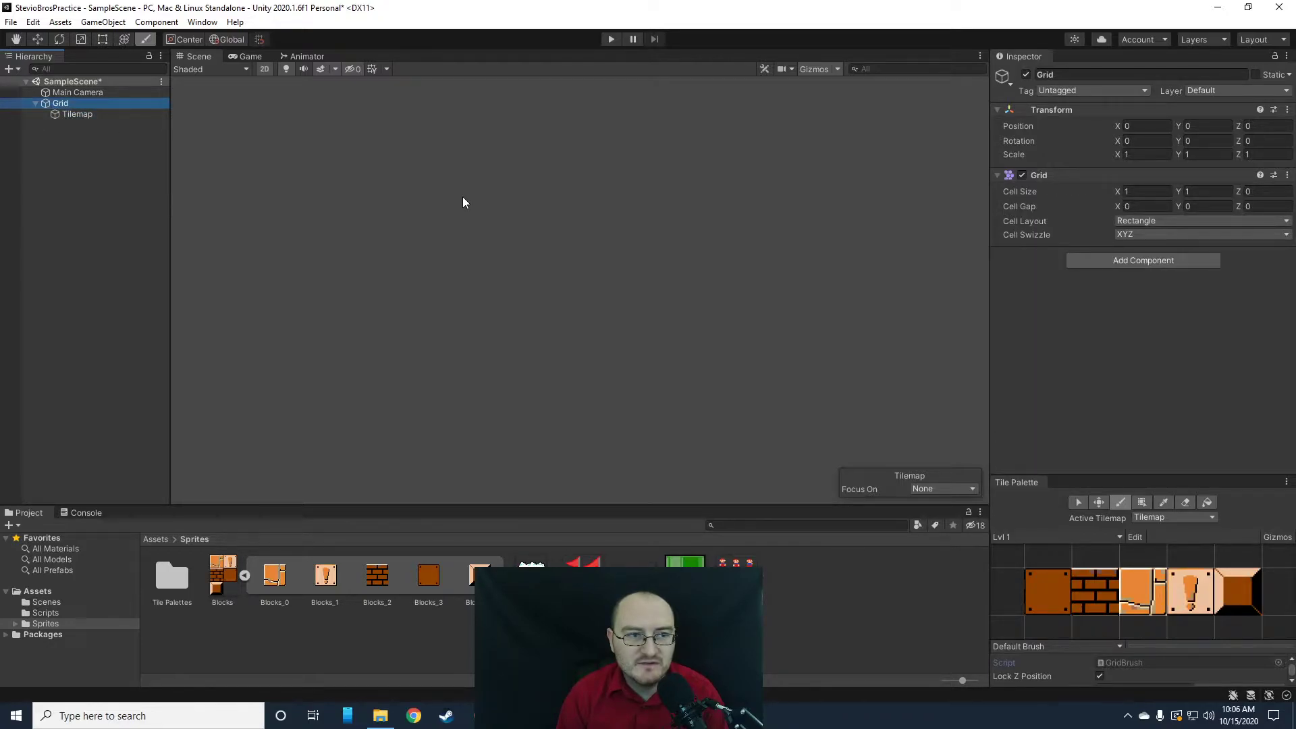
left_click(232, 59)
left_click(298, 60)
left_click(218, 58)
left_click(253, 57)
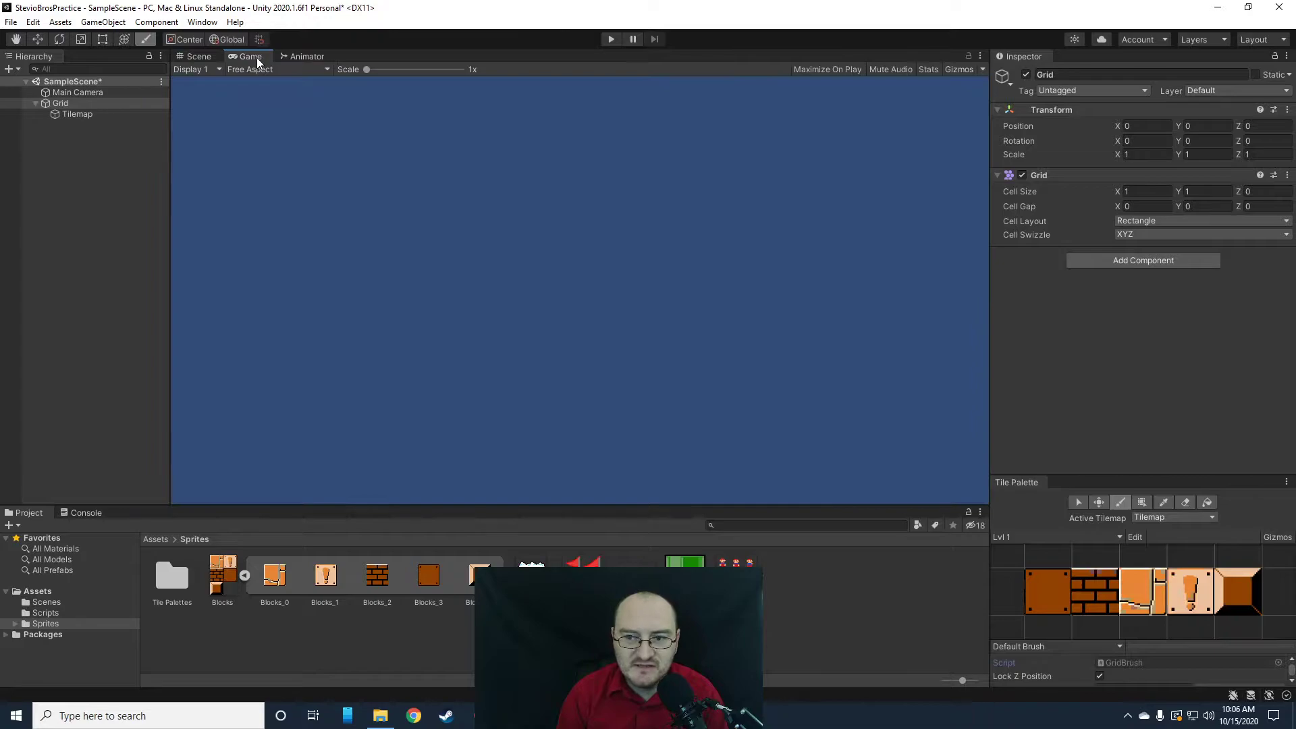
left_click(218, 58)
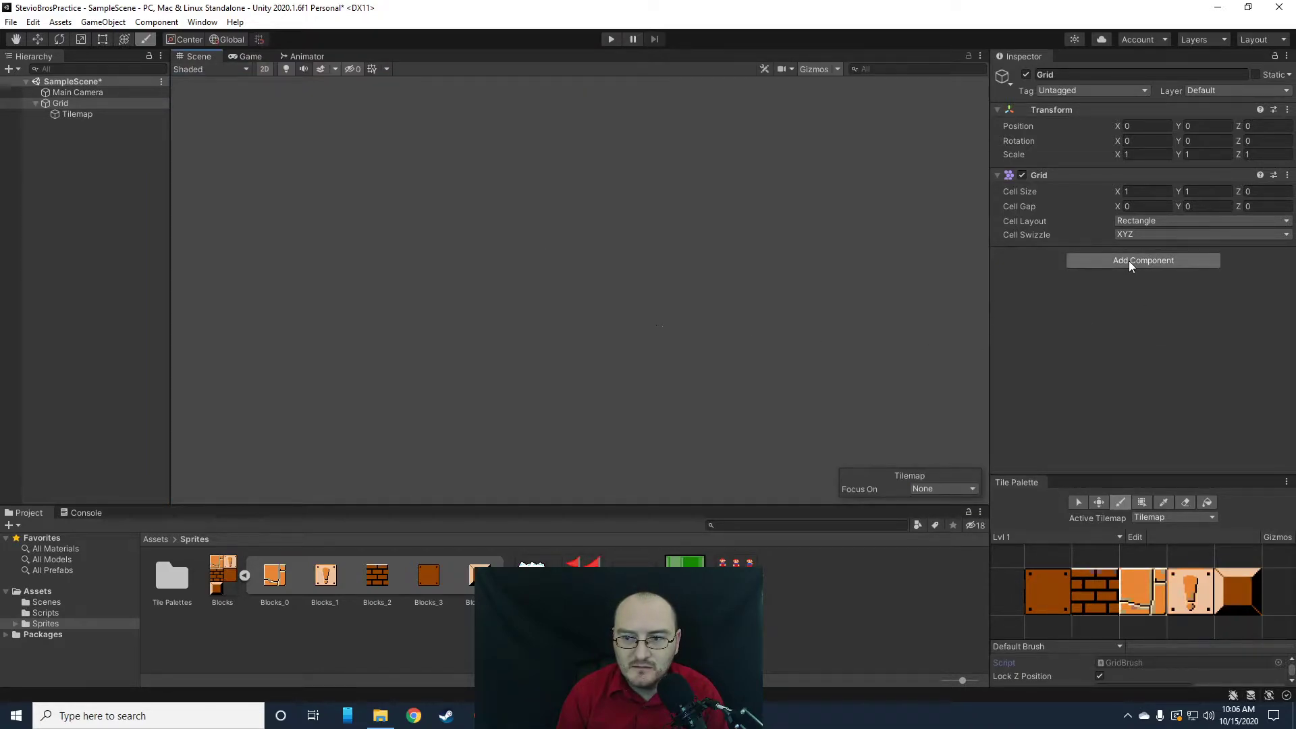
- Try the scene's tilemap focus on Tilemap and on Grid
left_click(938, 488)
left_click(955, 486)
left_click(959, 489)
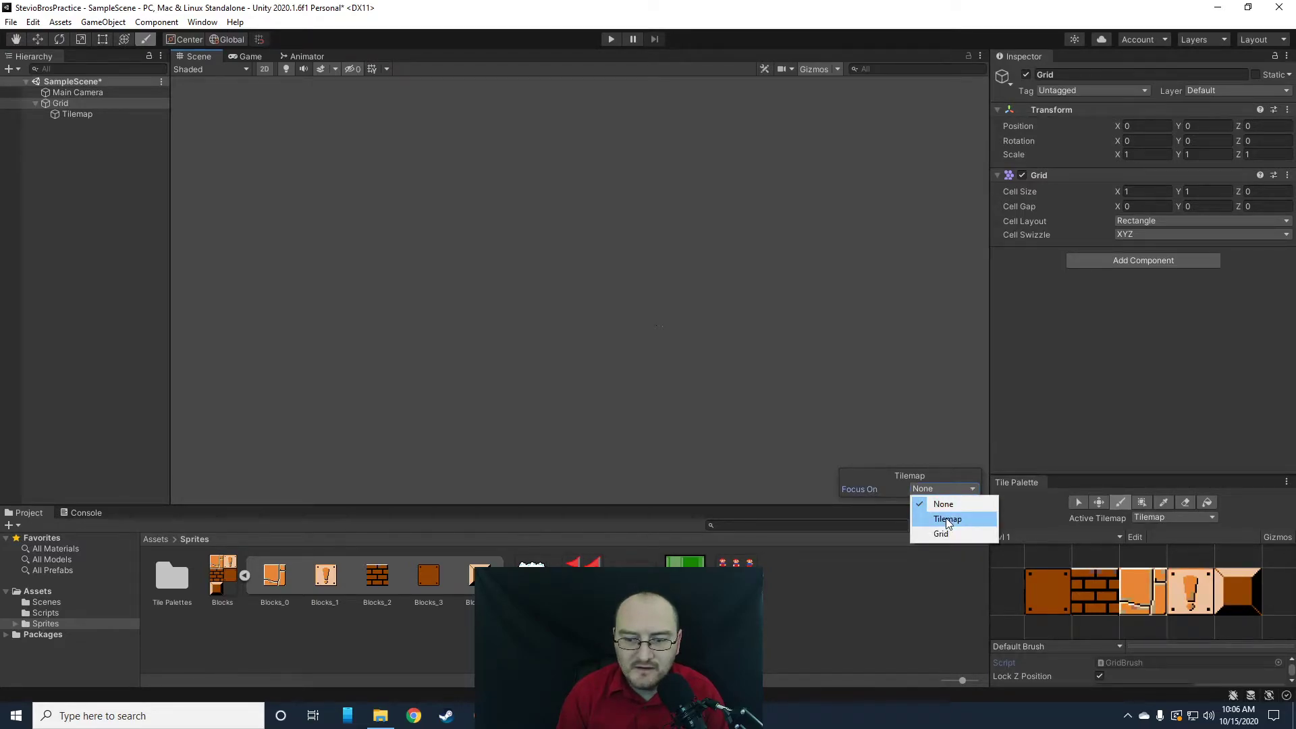
left_click(949, 519)
left_click(948, 489)
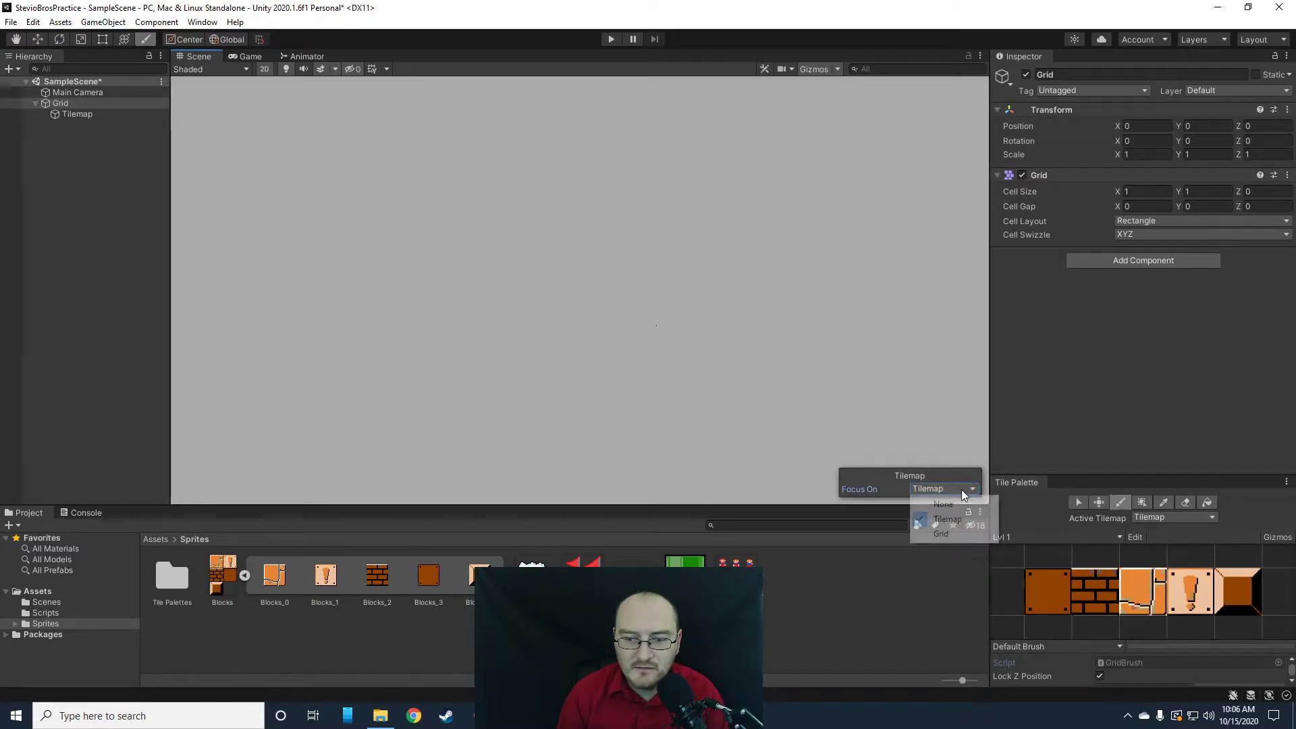
left_click(963, 495)
left_click(945, 536)
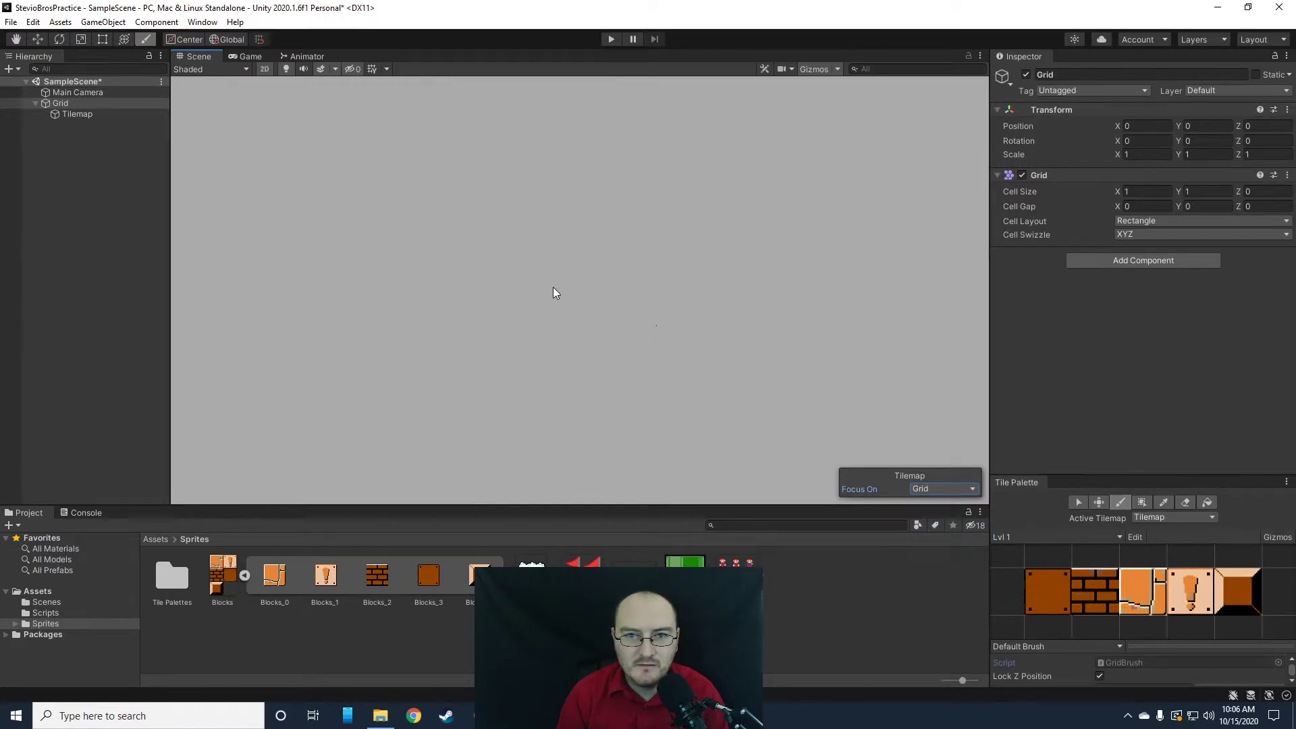
- Reselect the Grid object and reactivate the paint brush with a block tile from the Lvl 1 palette
left_click(79, 92)
left_click(64, 102)
left_click(1149, 594)
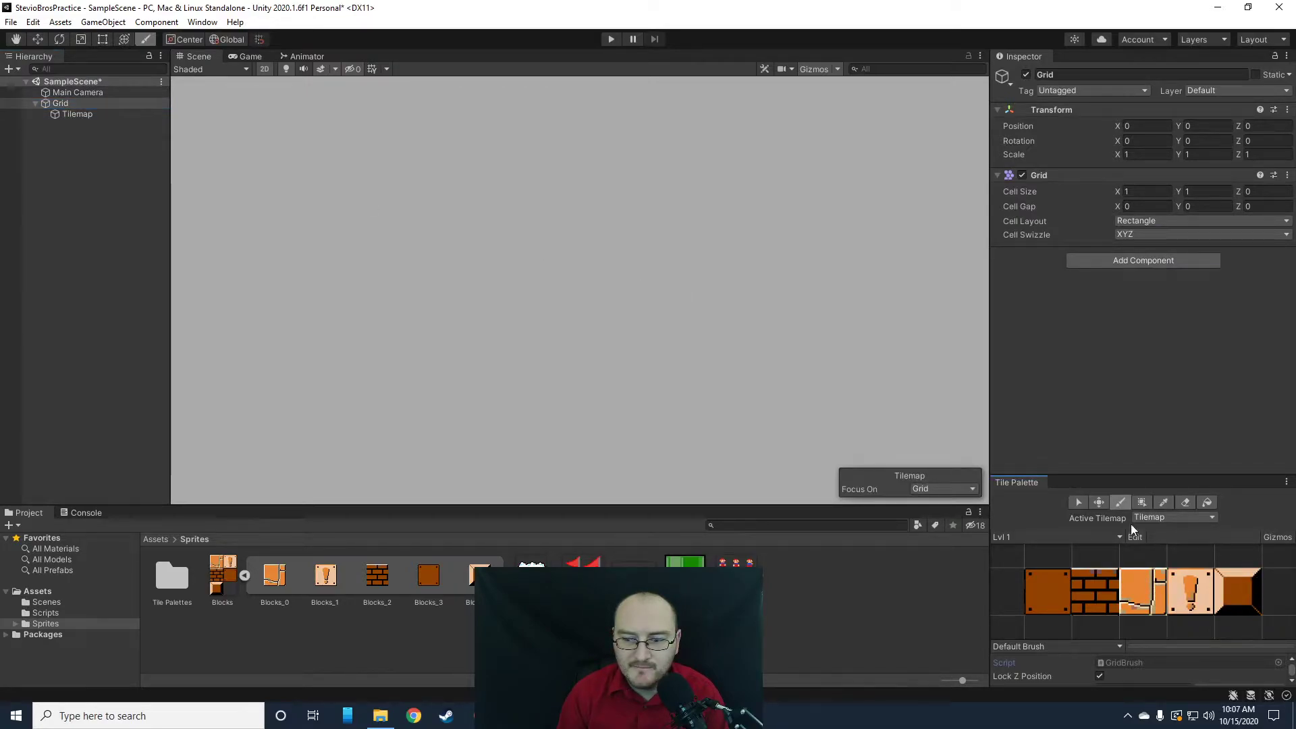
left_click(1119, 503)
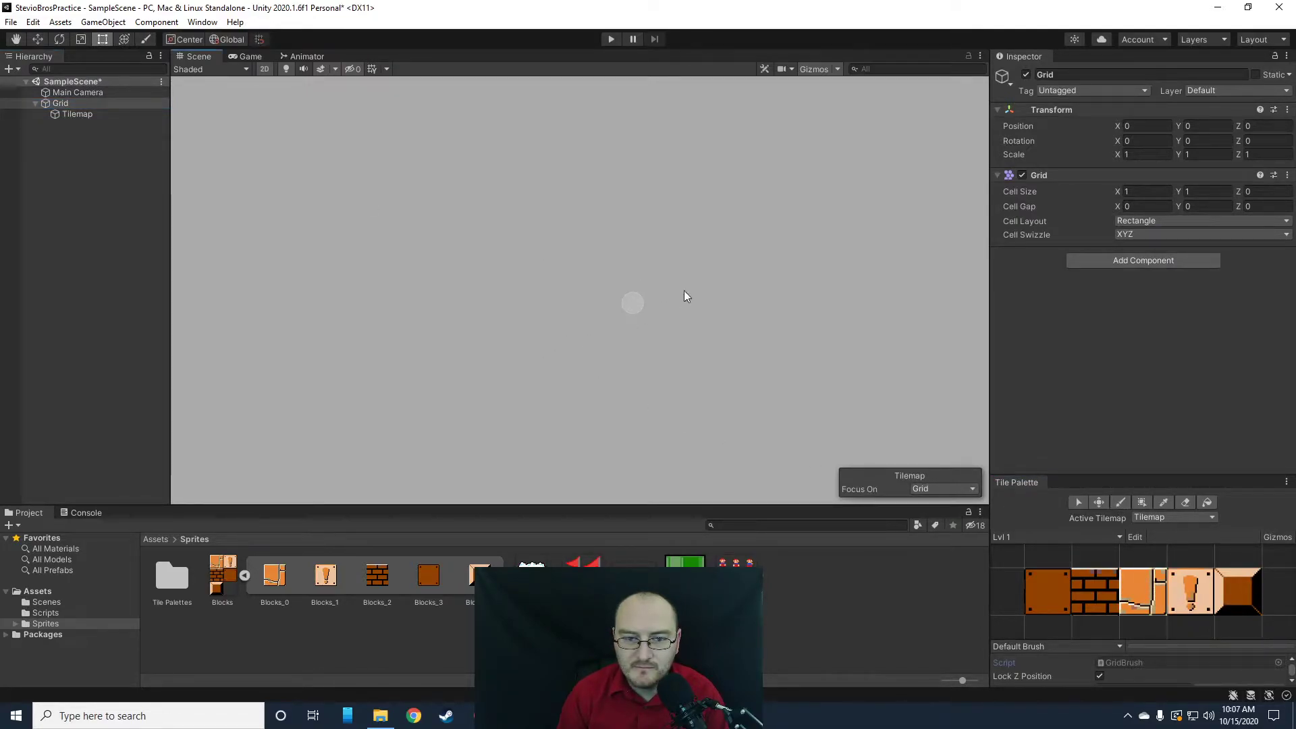
left_click(1237, 600)
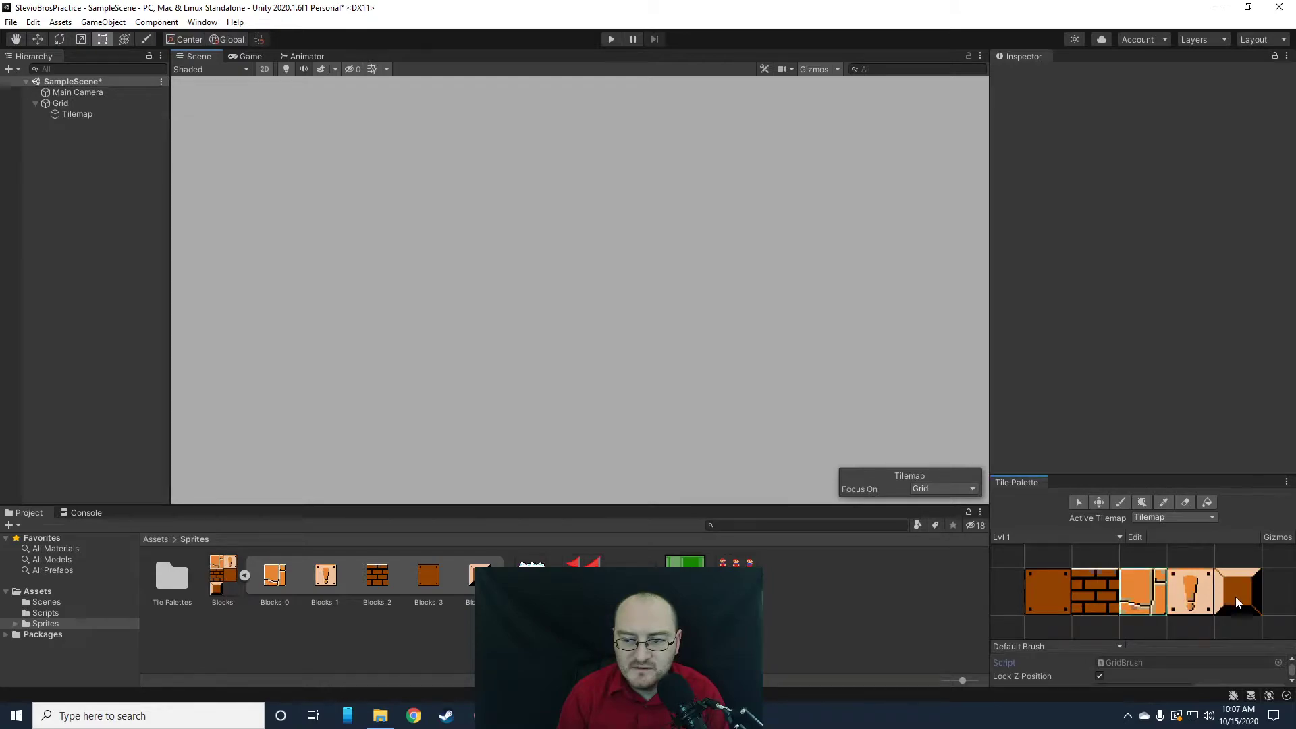
left_click(1236, 599)
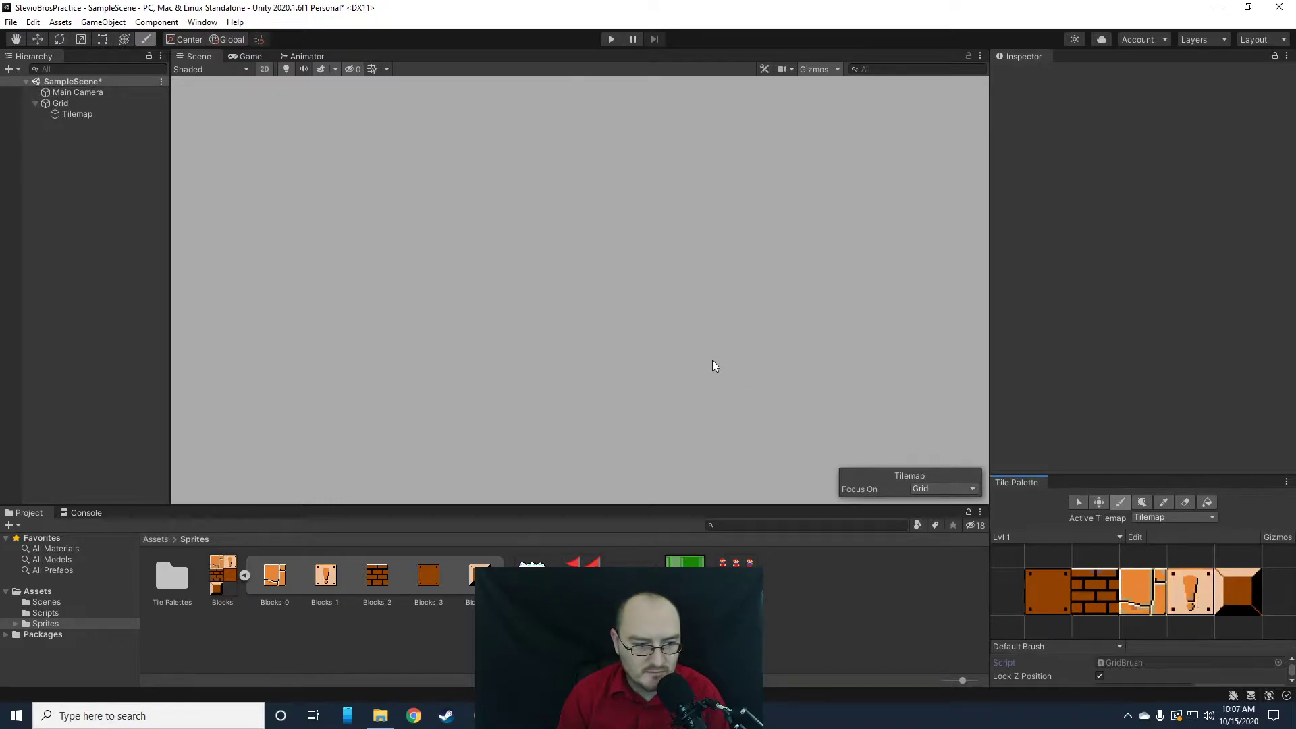
- Review the Tilemap and Grid settings and preview the Blocks_0 tile brush in the scene
left_click(90, 116)
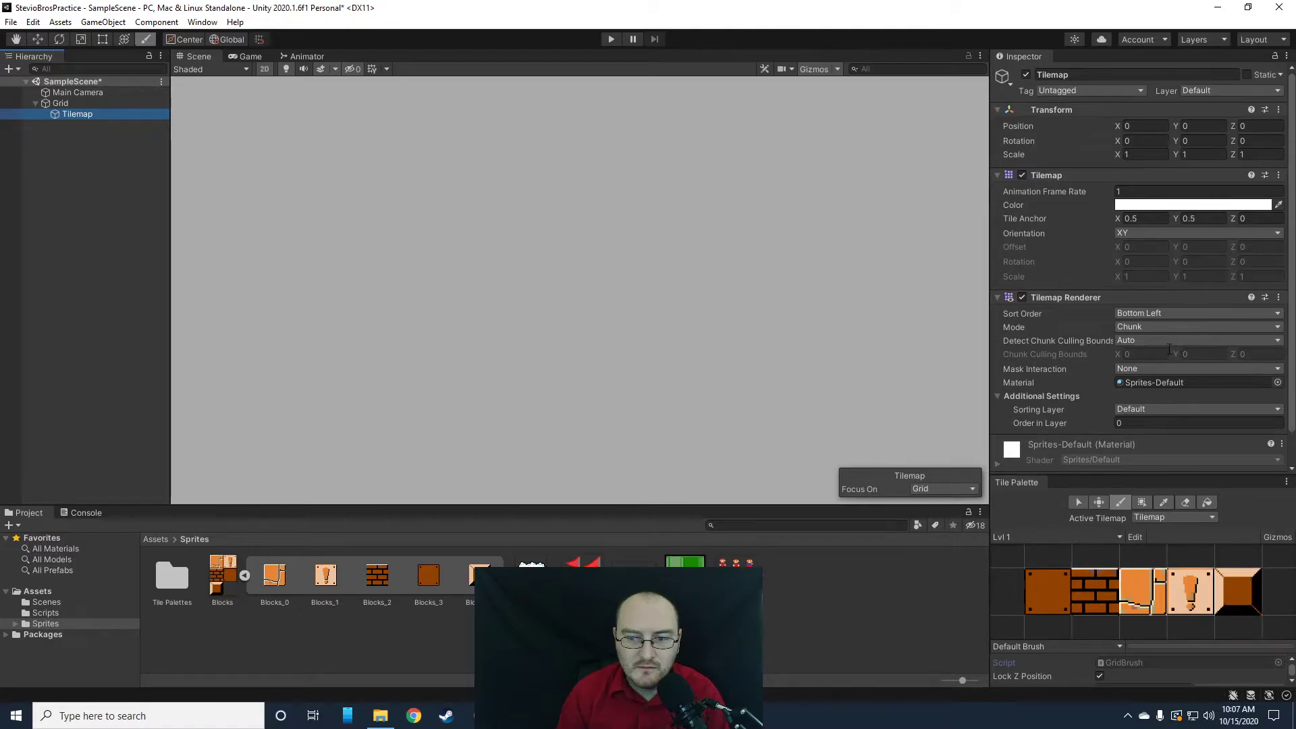
left_click(60, 103)
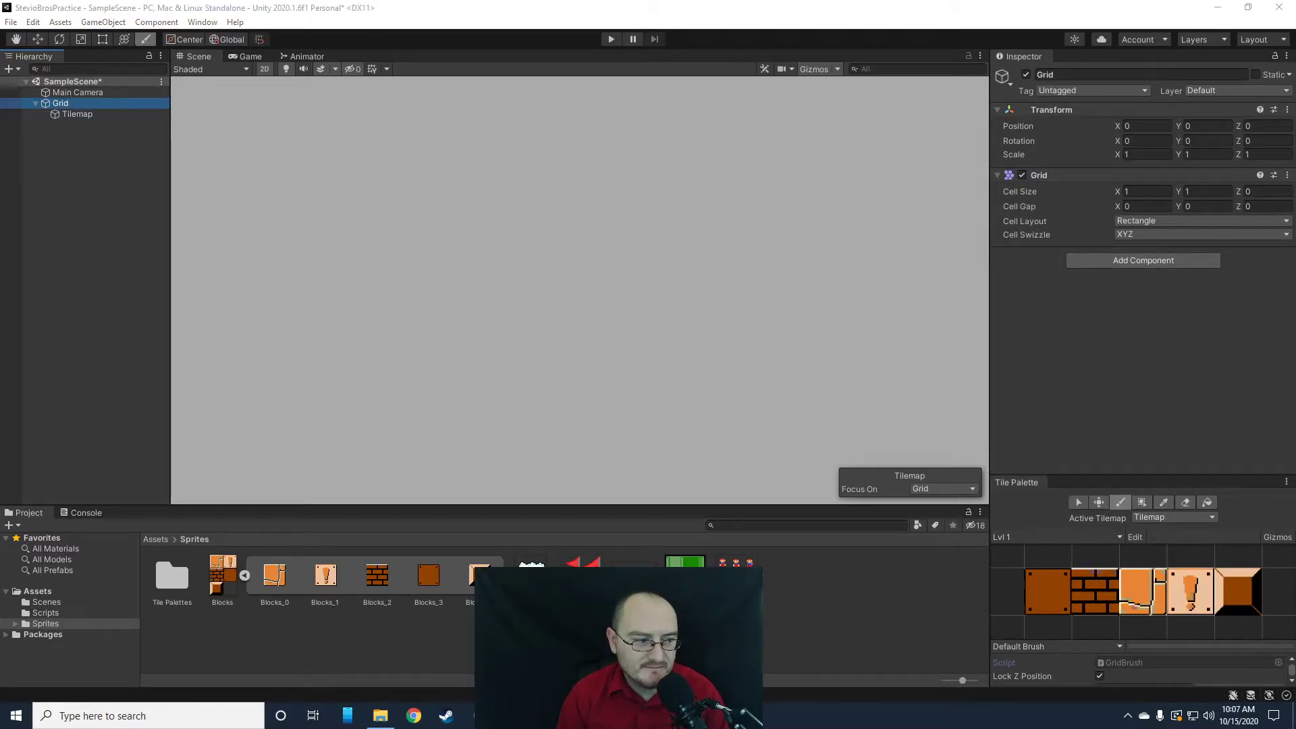
left_click(518, 337)
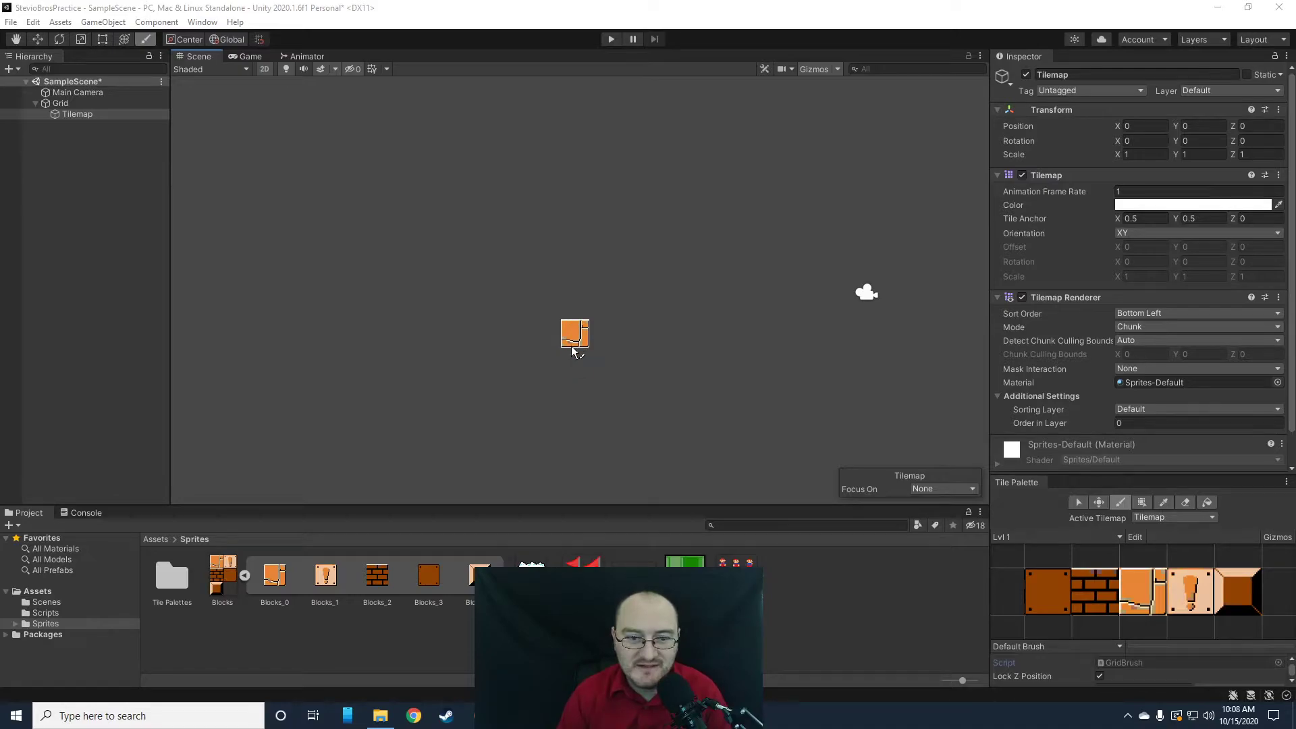
scroll(526, 358, "down", 2)
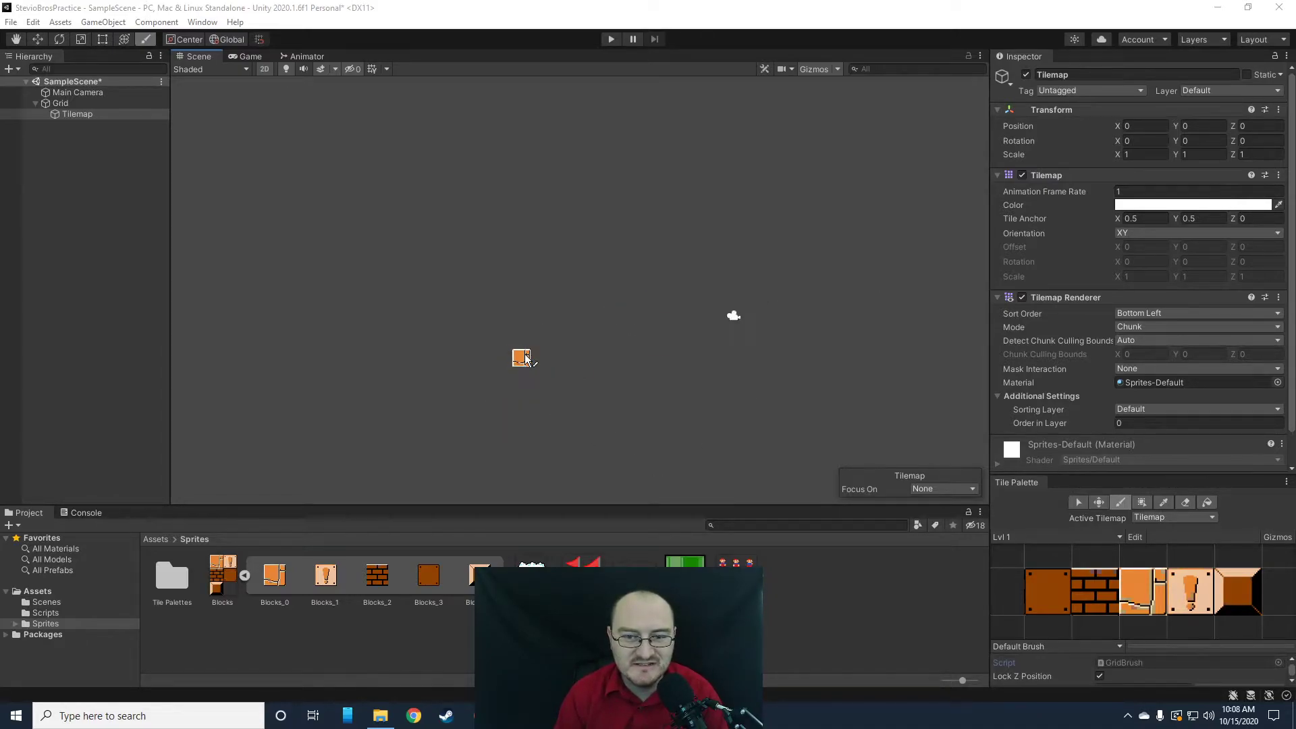
scroll(523, 358, "up", 2)
scroll(505, 362, "down", 1)
scroll(519, 359, "down", 1)
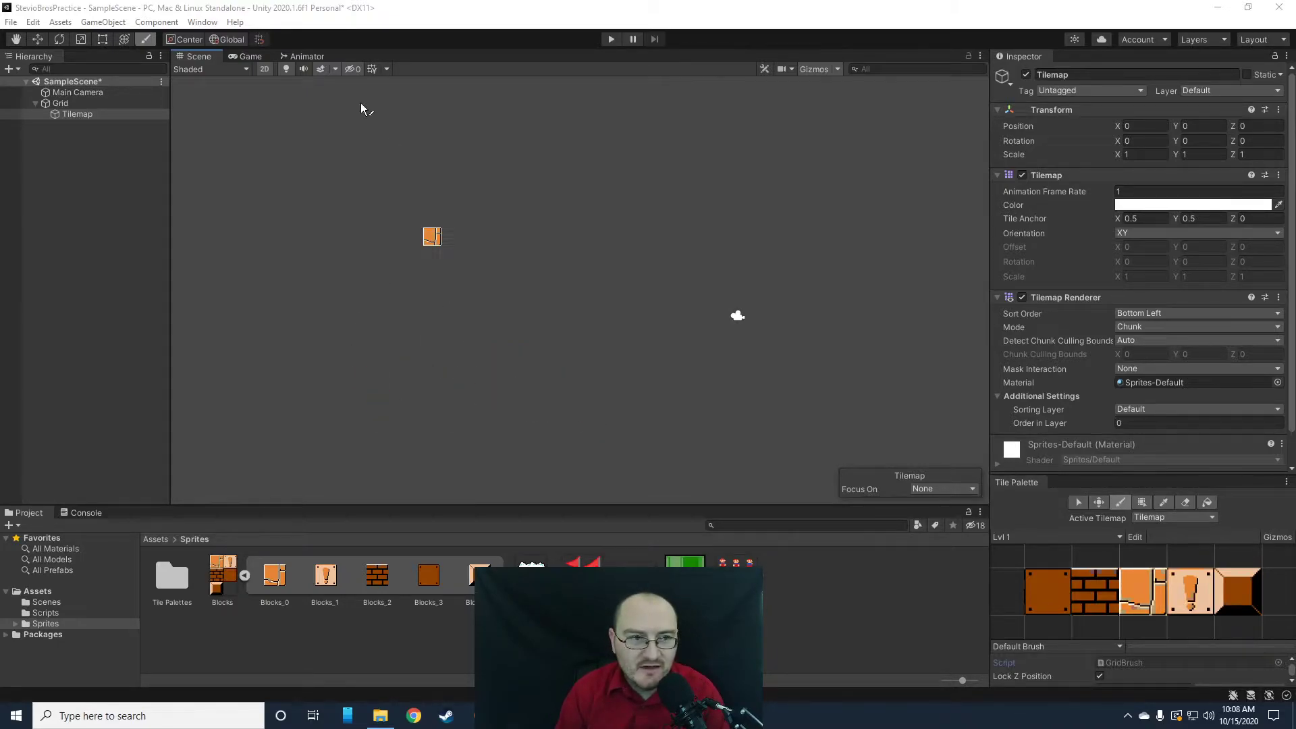
- Turn on the scene grid and paint a ground row of Blocks_0 tiles 28 tiles long below the camera
left_click(371, 68)
scroll(589, 403, "up", 4)
middle_click_drag(834, 360, 657, 410)
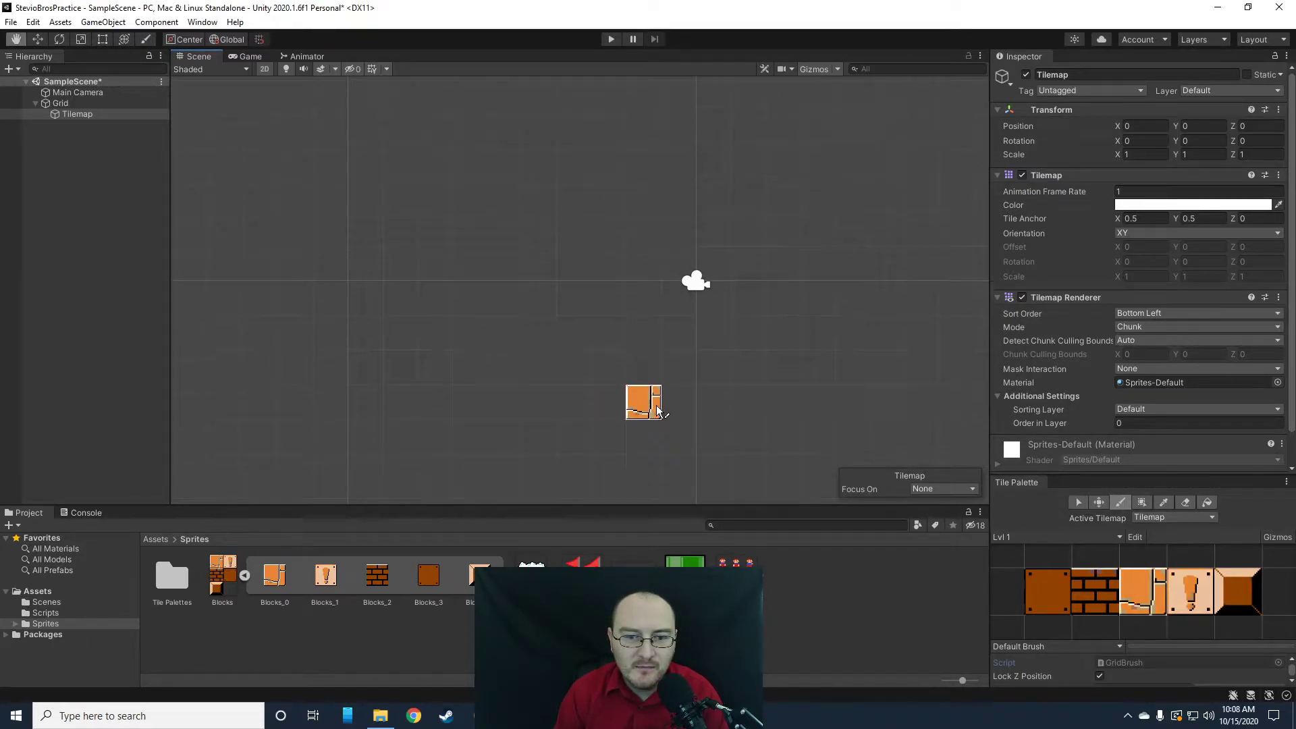
scroll(465, 414, "down", 4)
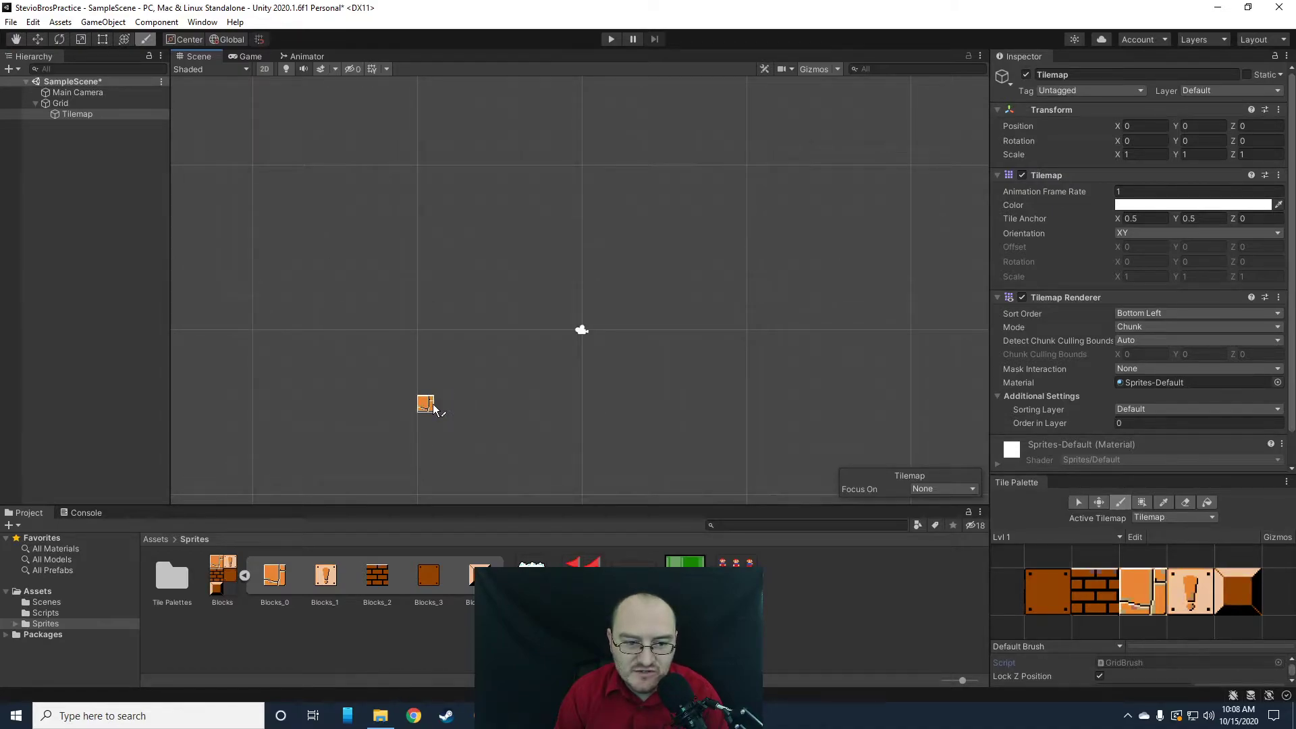
left_click_drag(433, 405, 638, 409)
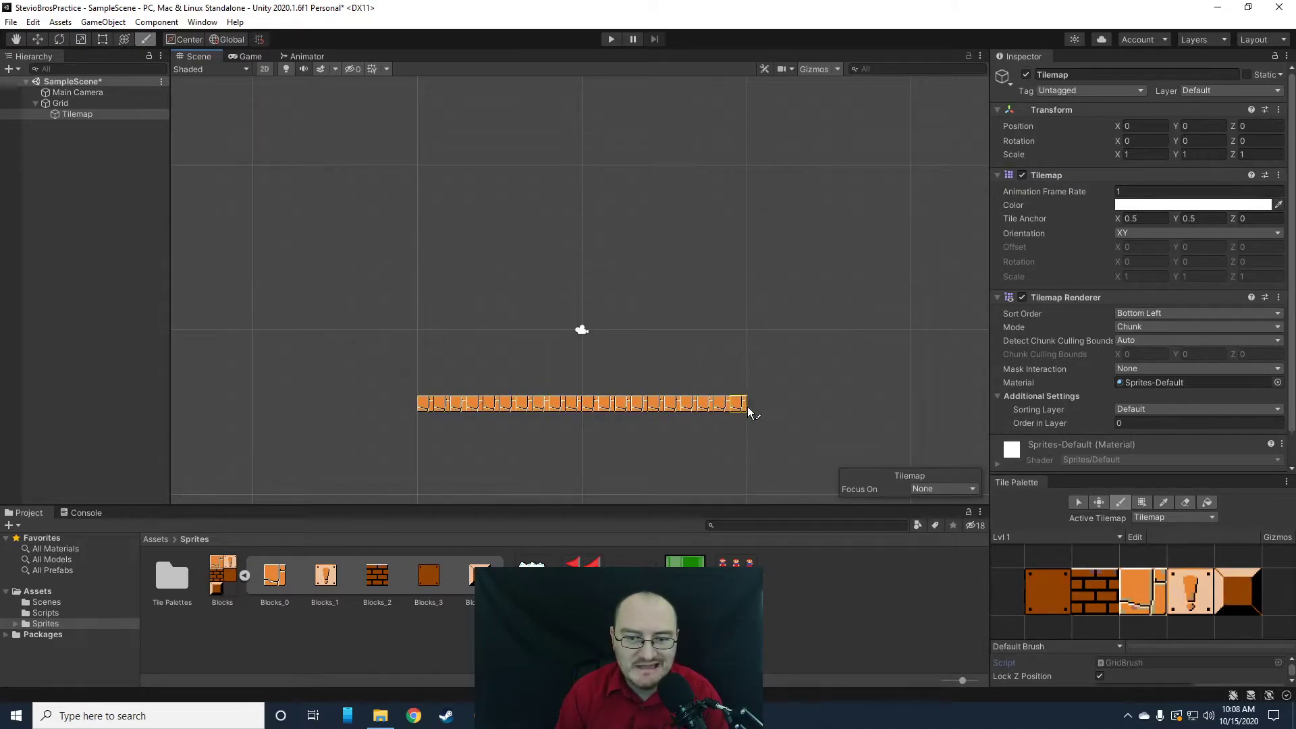
left_click_drag(811, 406, 864, 407)
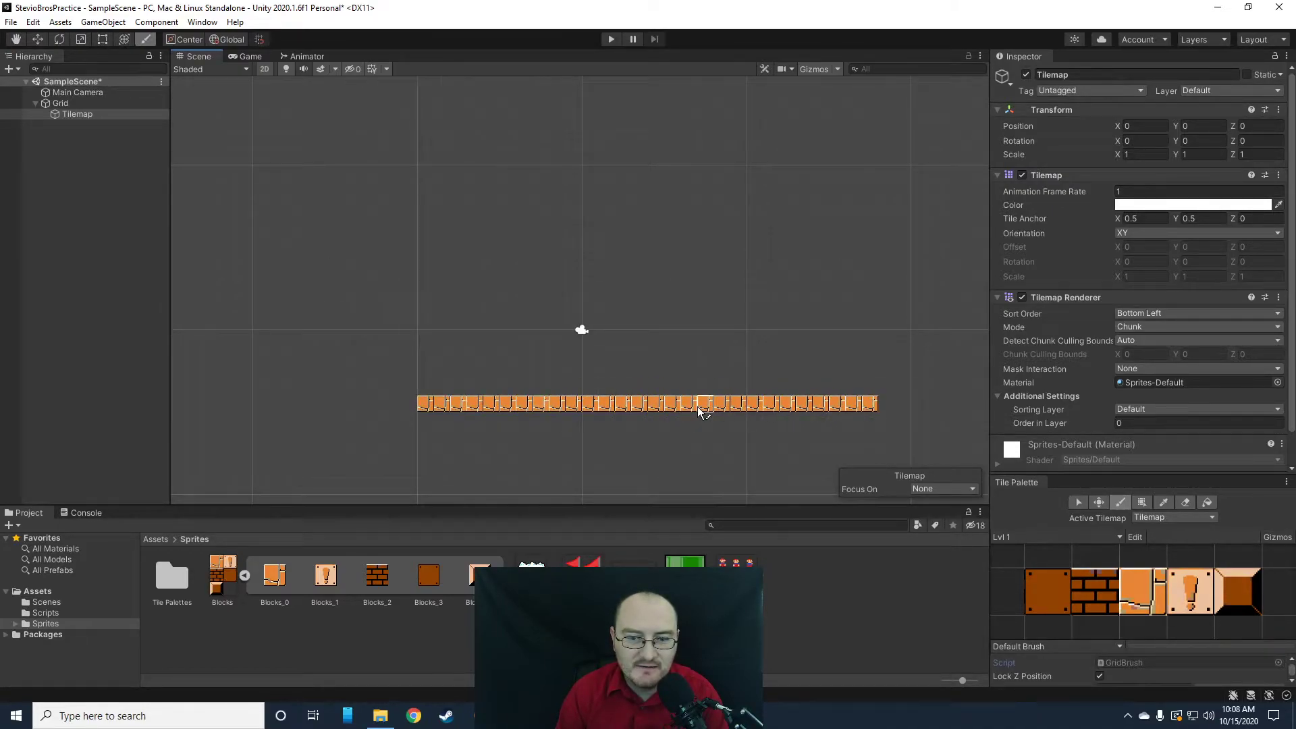
- Extend the ground row to 40 tiles and paint a six-step solid staircase of beveled blocks near its right end
scroll(698, 407, "down", 2)
scroll(698, 406, "up", 1)
middle_click_drag(848, 414, 718, 428)
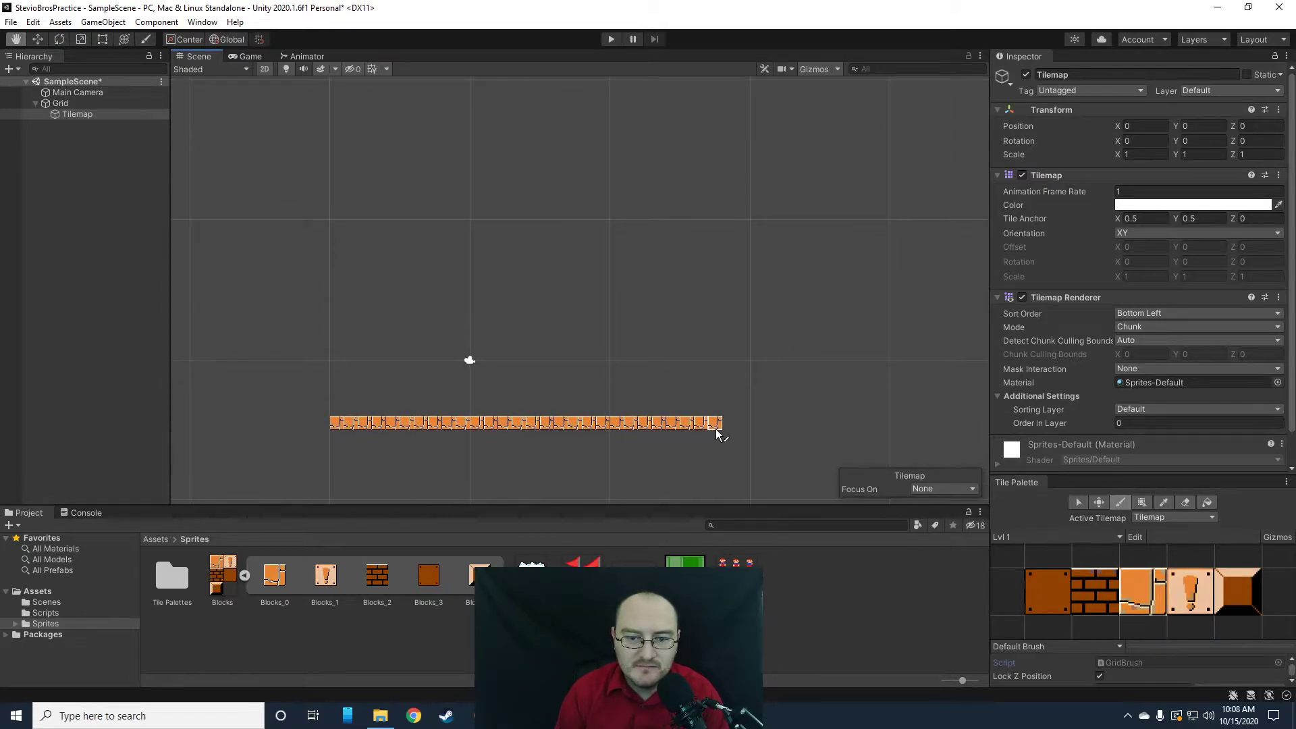
left_click_drag(735, 424, 888, 424)
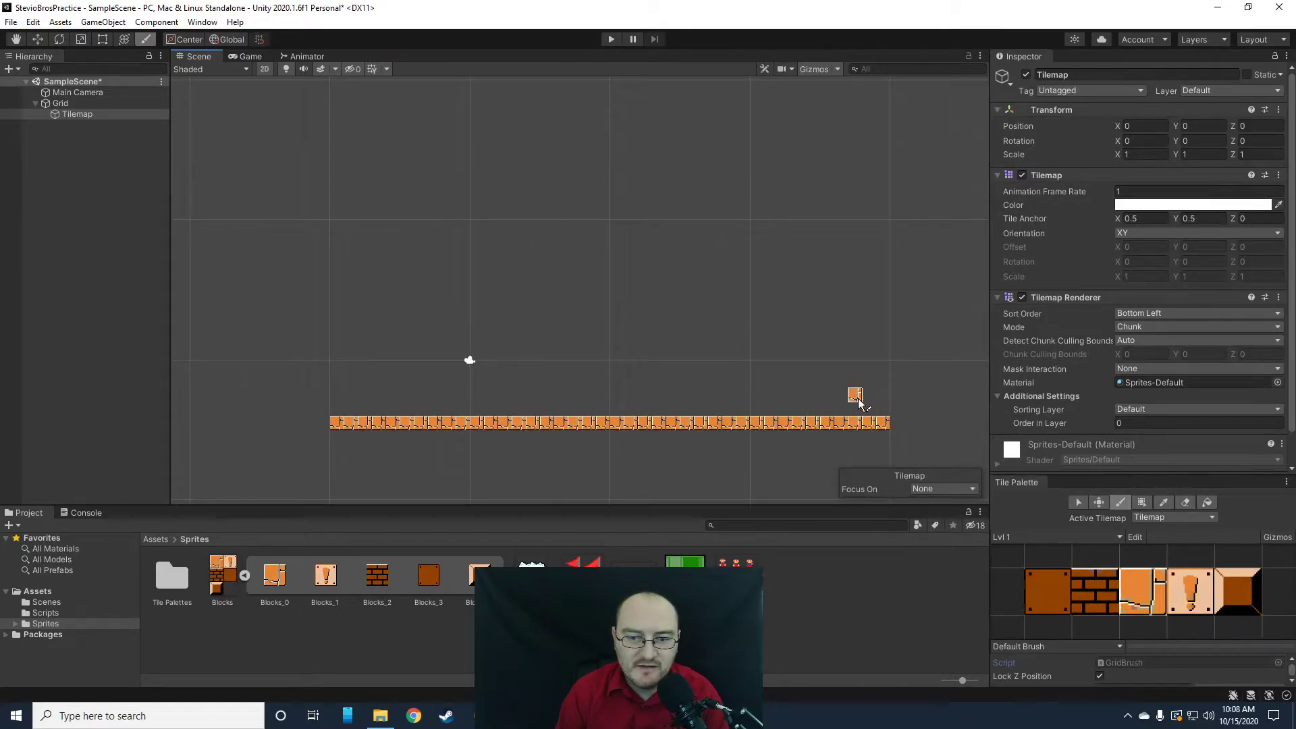
left_click(1241, 590)
mouse_move(756, 408)
left_mouse_down()
mouse_move(822, 410)
mouse_move(765, 400)
mouse_move(827, 402)
mouse_move(787, 383)
mouse_move(825, 384)
mouse_move(829, 354)
left_mouse_up()
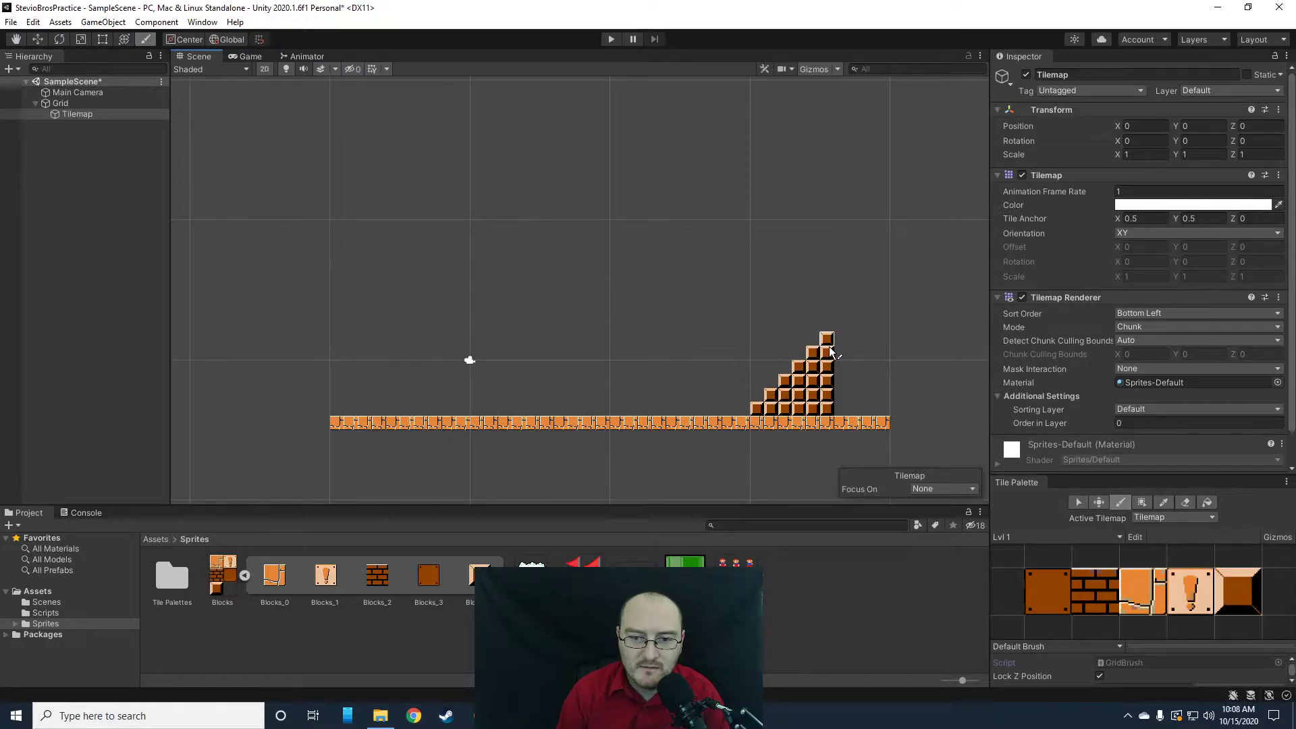
- Paint a floating row of seven tiles above the ground, using bricks with an exclamation block in the middle
middle_click_drag(537, 383, 686, 408)
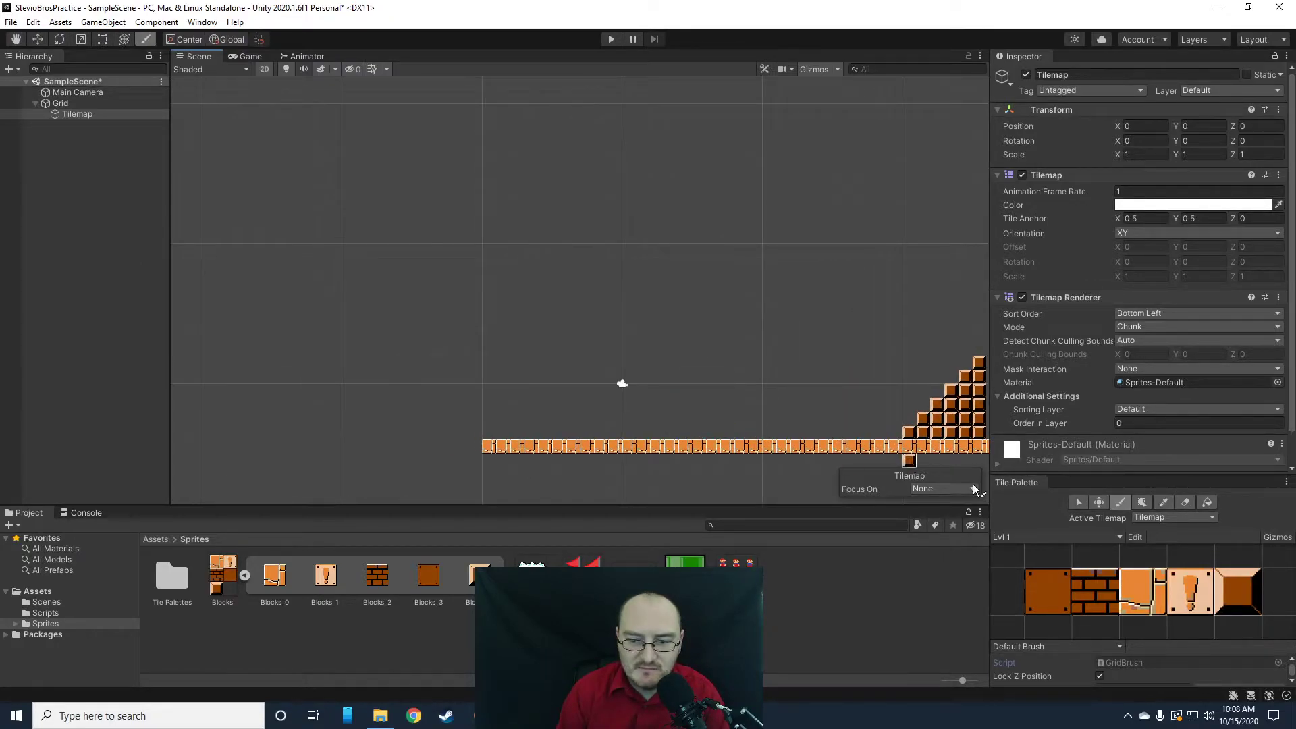
left_click(1095, 592)
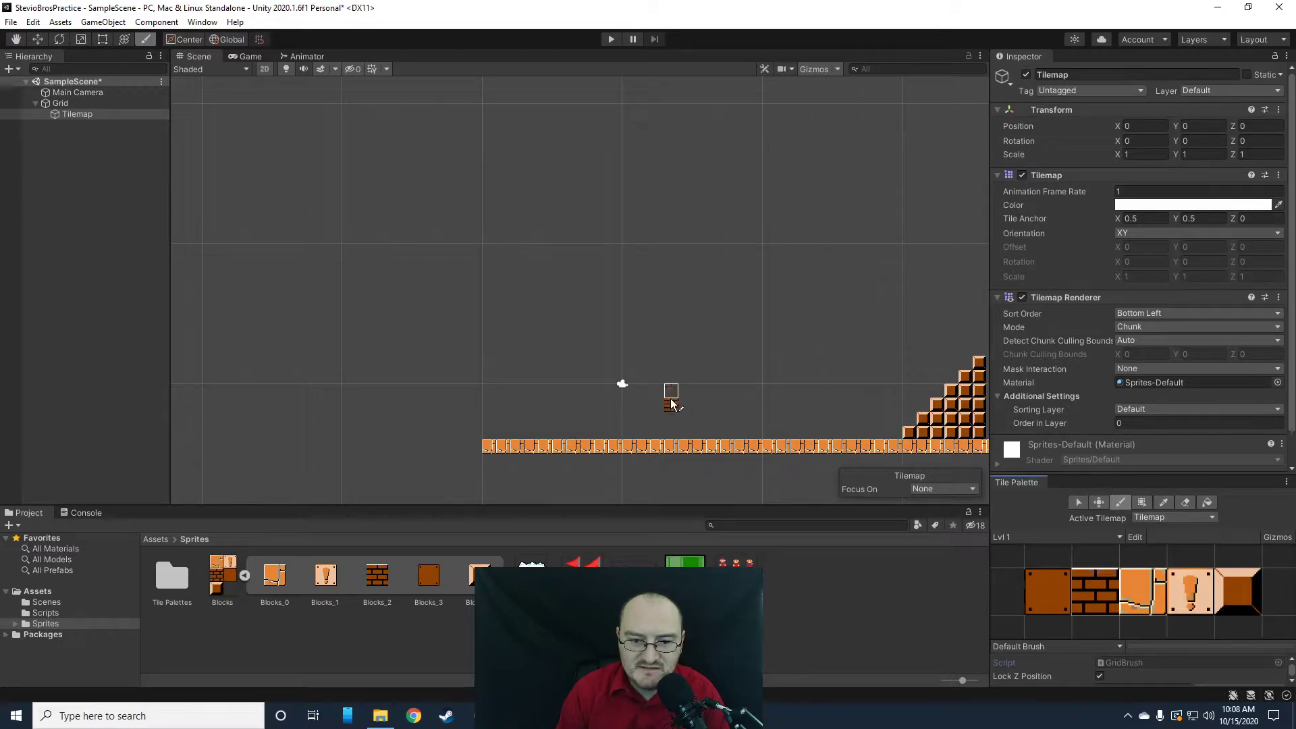
left_click_drag(673, 400, 755, 396)
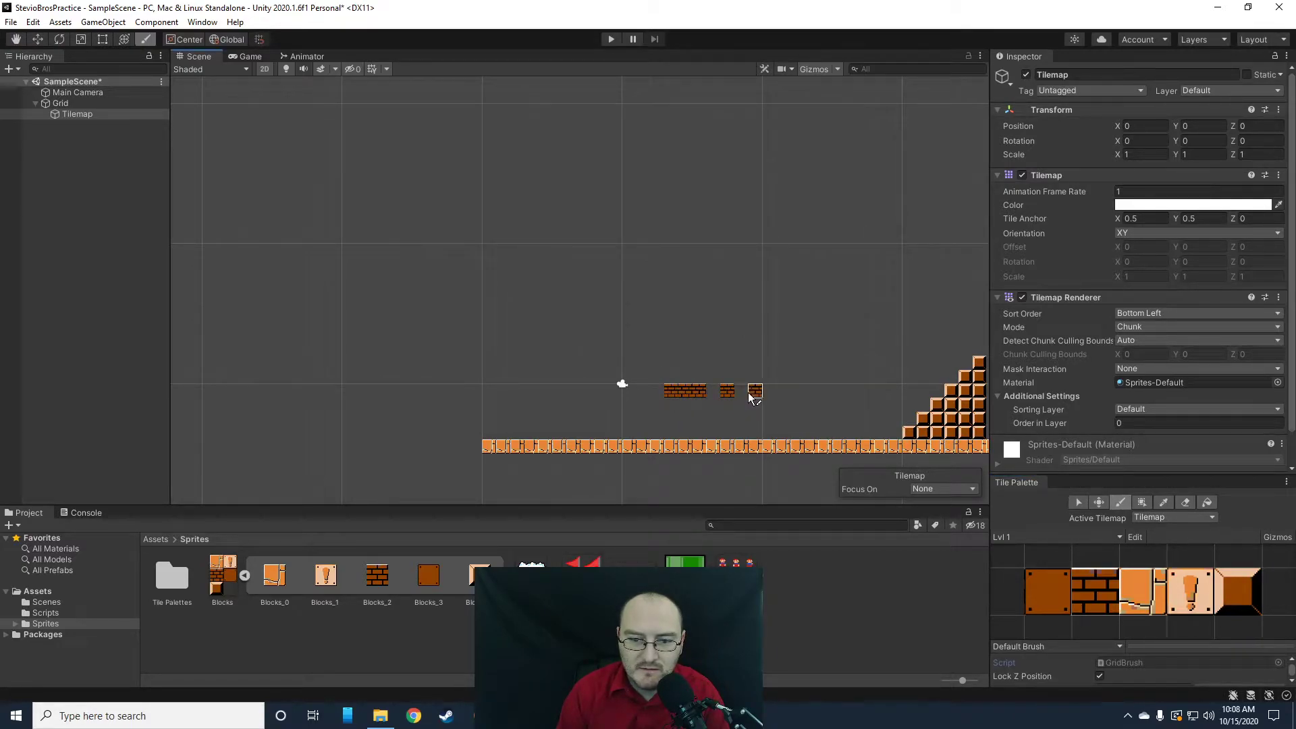
left_click(1190, 591)
left_click(714, 393)
left_click(1090, 597)
left_click(699, 363)
- Paint a platform of three plain brown block tiles centred above the floating brick row
left_click(1037, 596)
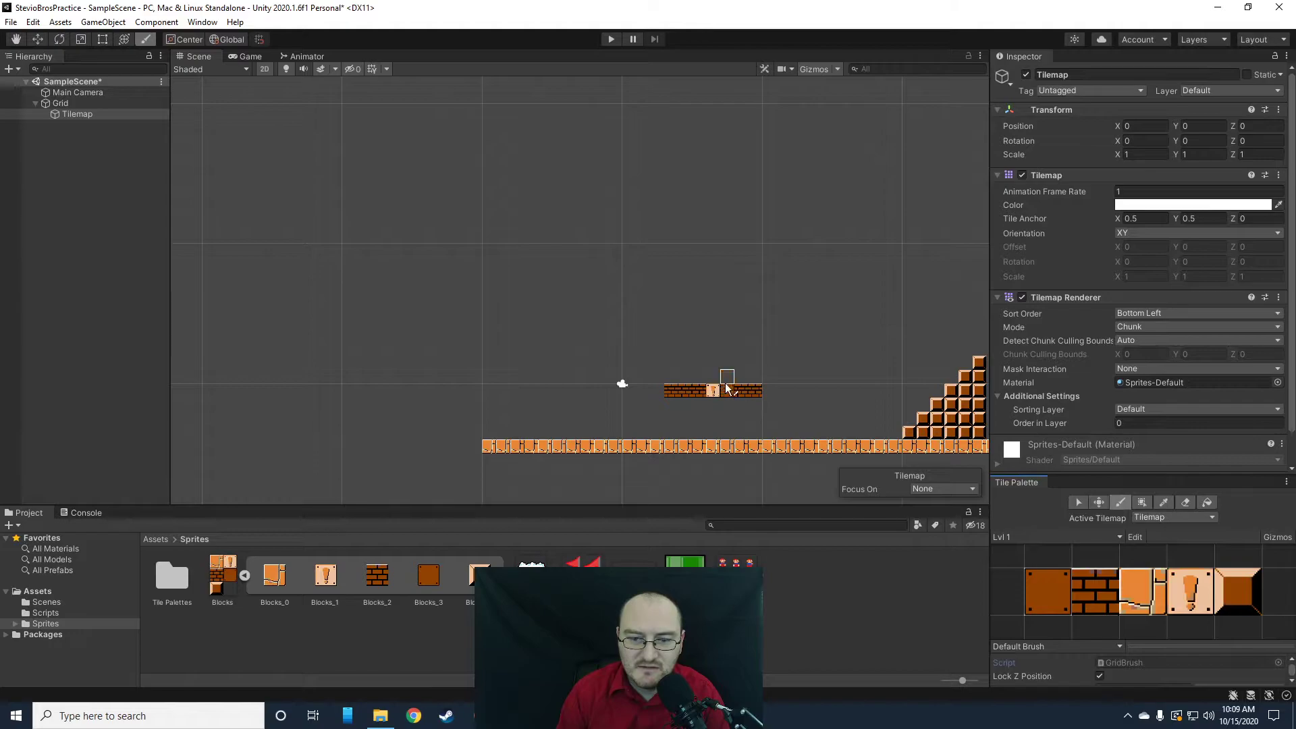
left_click(700, 349)
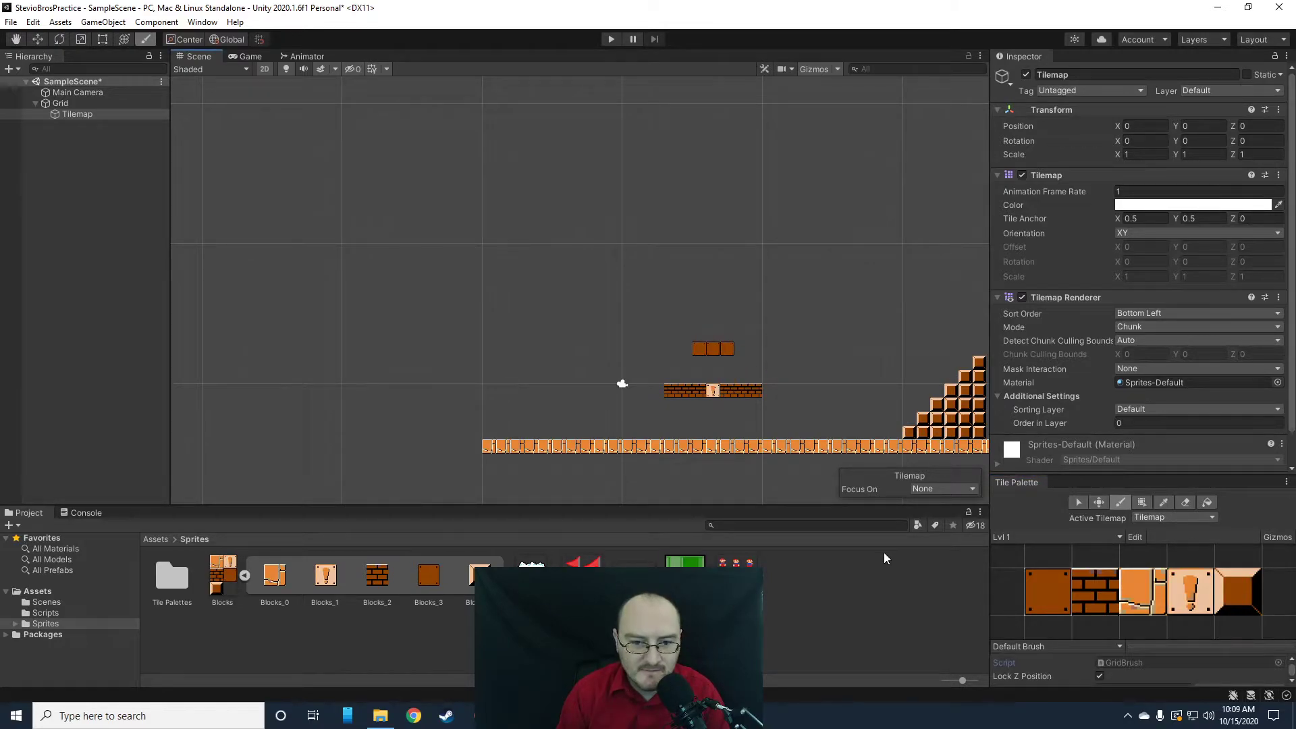
mouse_move(673, 461)
middle_mouse_down()
mouse_move(738, 459)
mouse_move(686, 458)
middle_mouse_up()
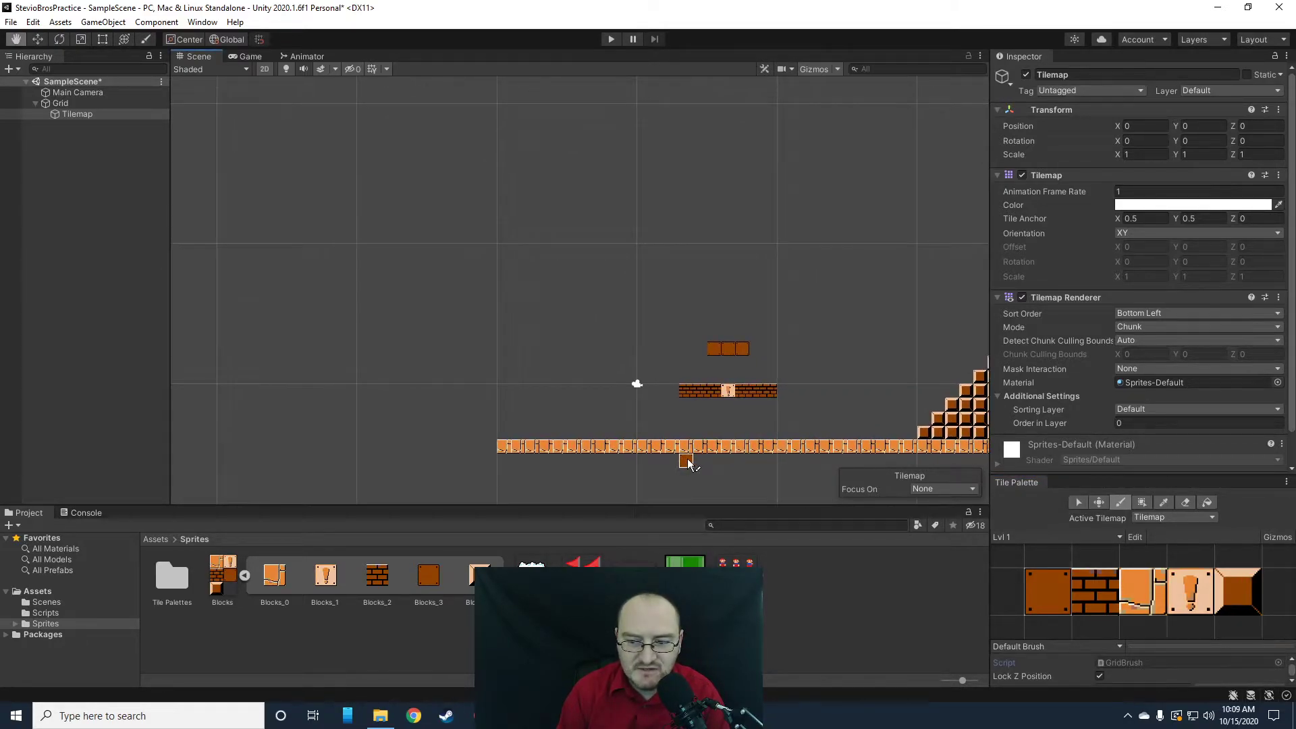
mouse_move(871, 402)
middle_mouse_down()
mouse_move(716, 436)
mouse_move(738, 403)
mouse_move(717, 385)
middle_mouse_up()
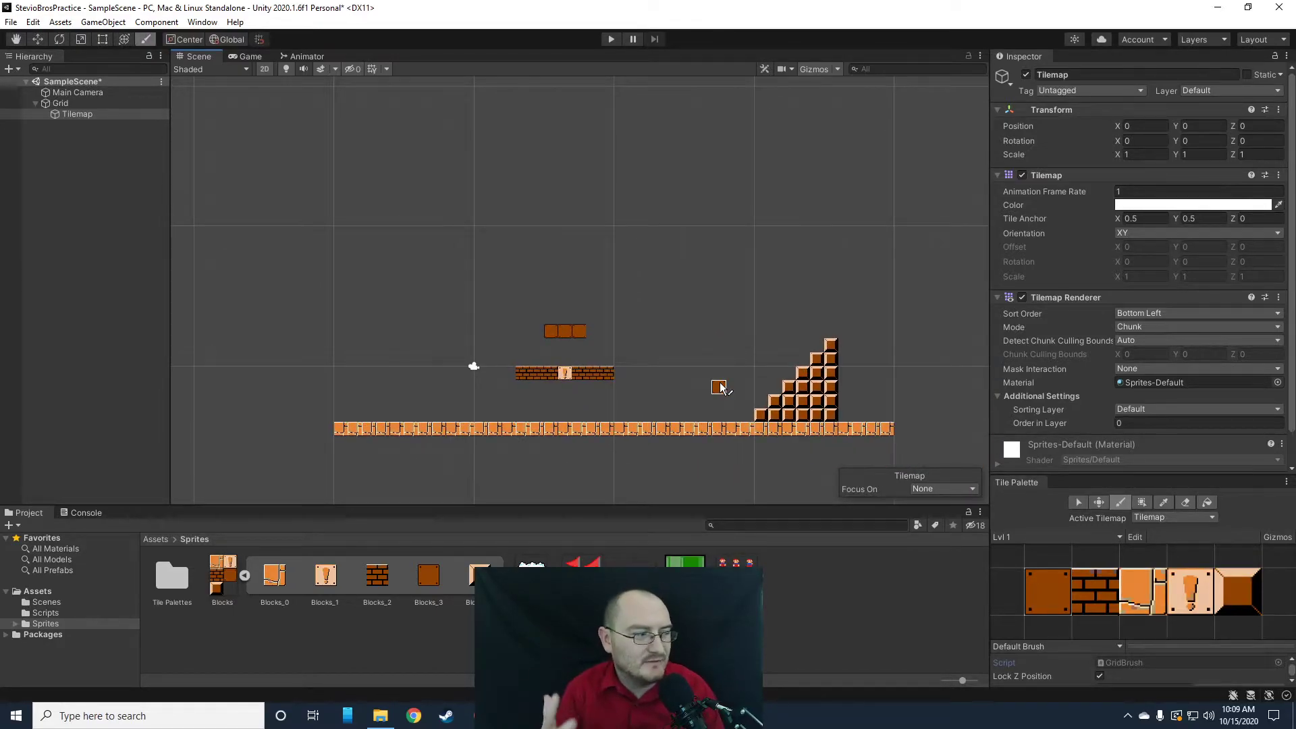
scroll(720, 387, "up", 3)
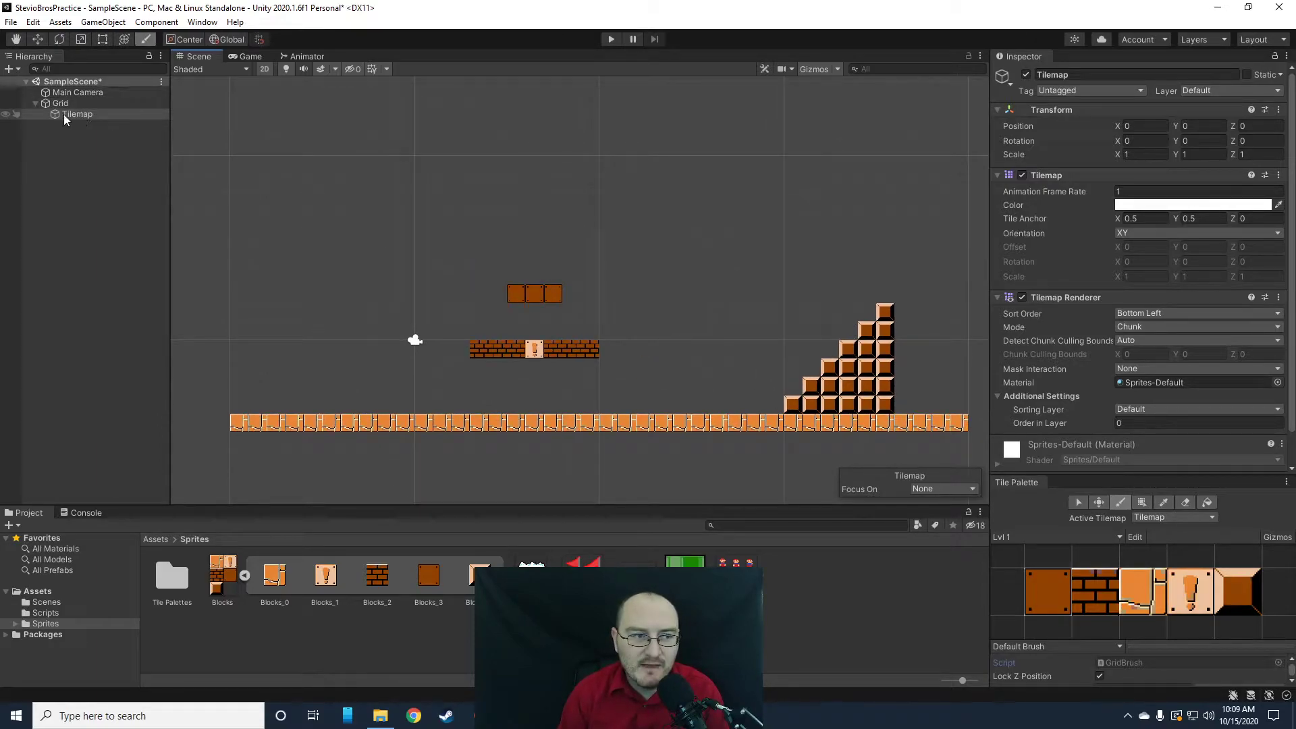
- Add a Tilemap Collider 2D component to the Tilemap object
scroll(1110, 393, "down", 2)
left_click(517, 258)
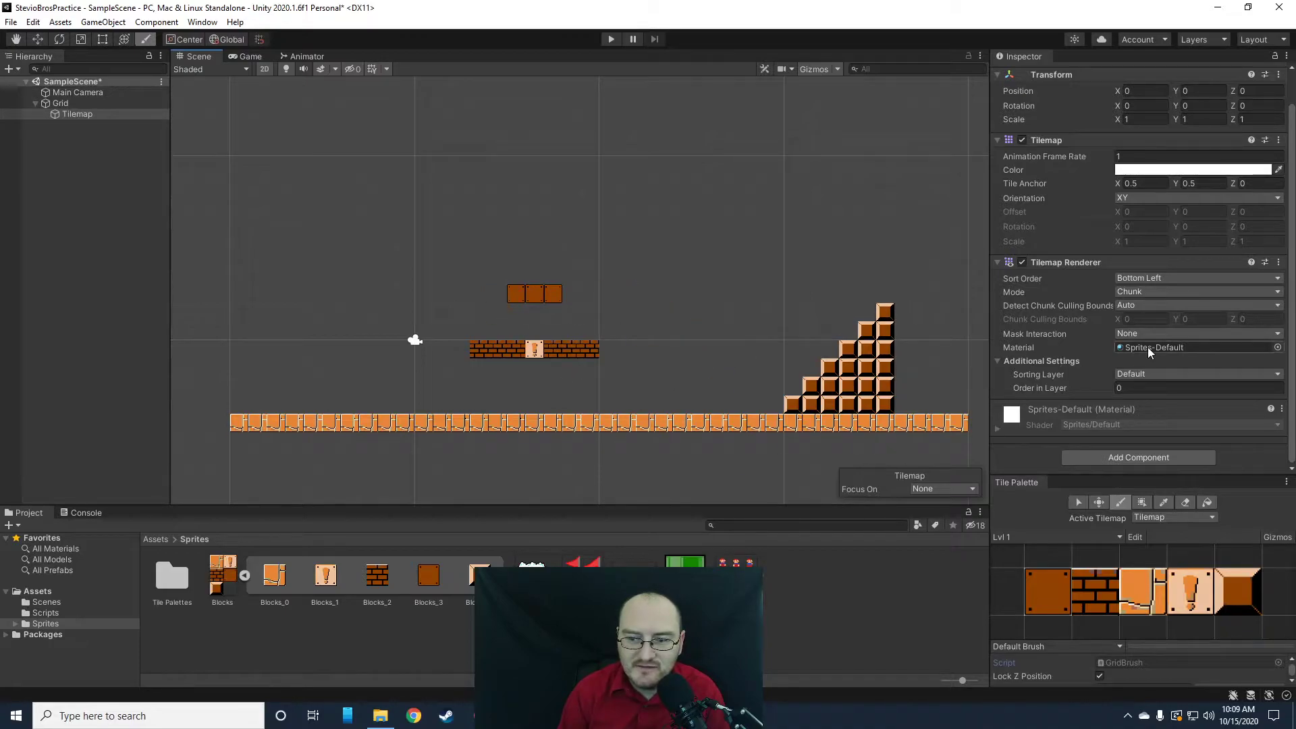
left_click(1108, 456)
left_click(1108, 474)
key("BackSpace")
key("BackSpace")
key("BackSpace")
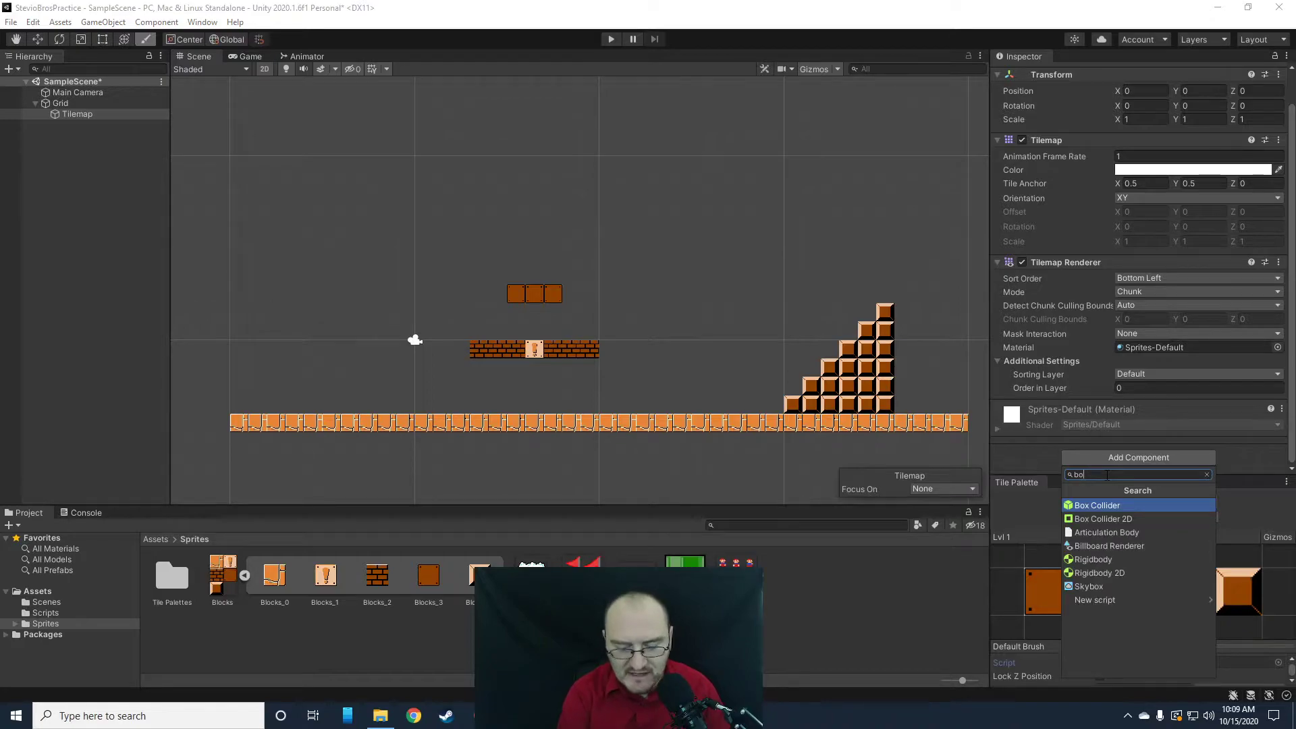
type("colli")
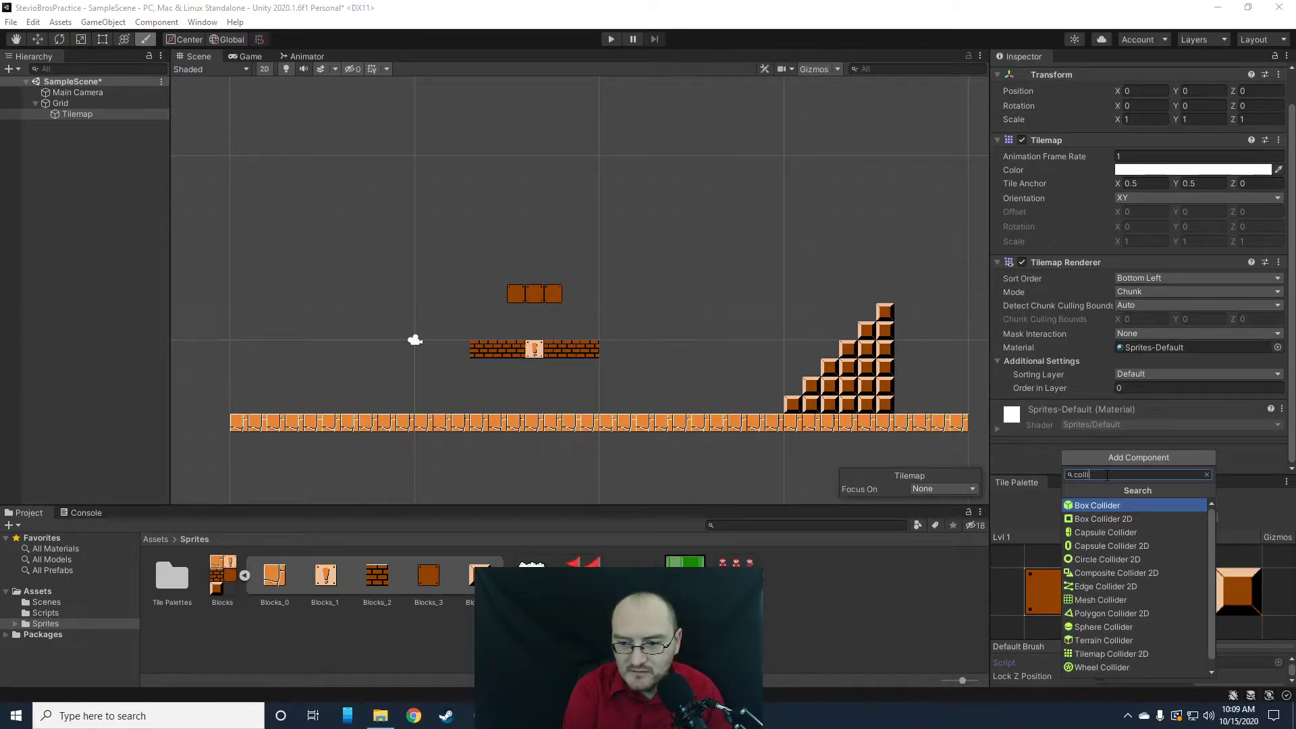
left_click(1105, 654)
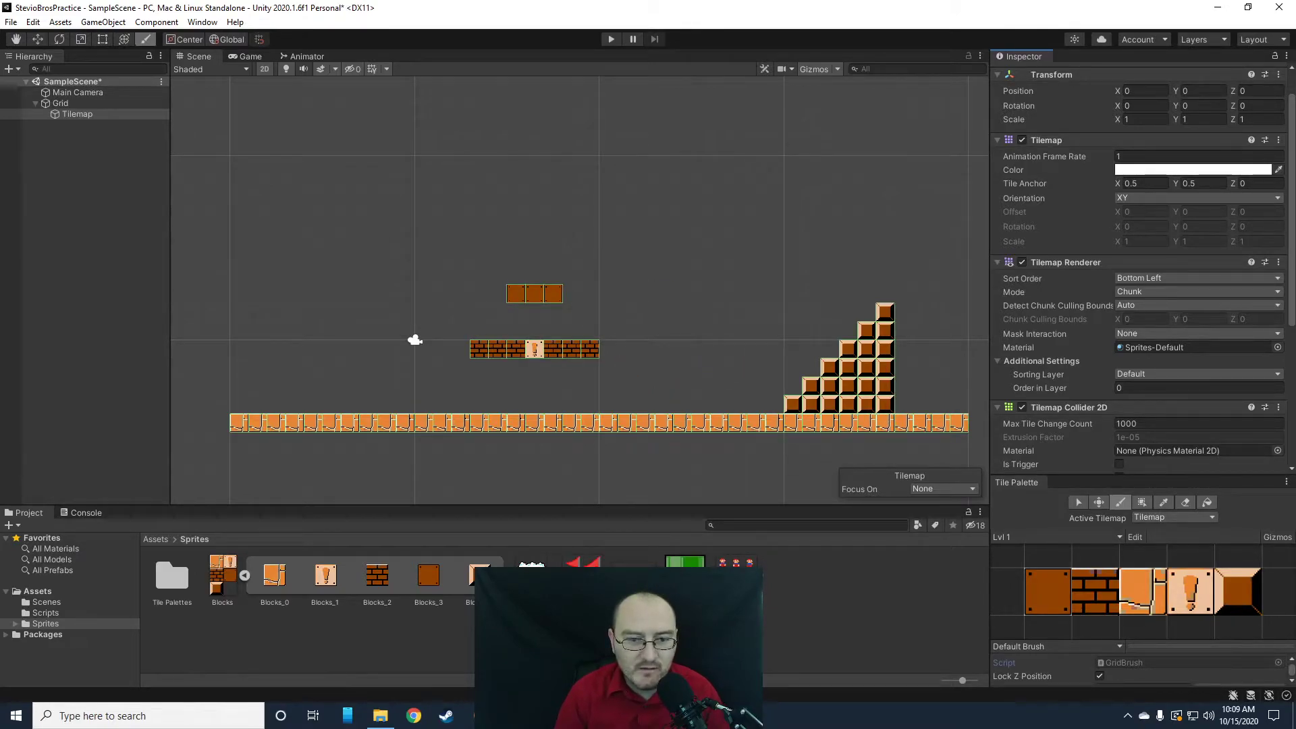
- Add a Box Collider 2D component to the Tilemap object
scroll(1048, 415, "down", 5)
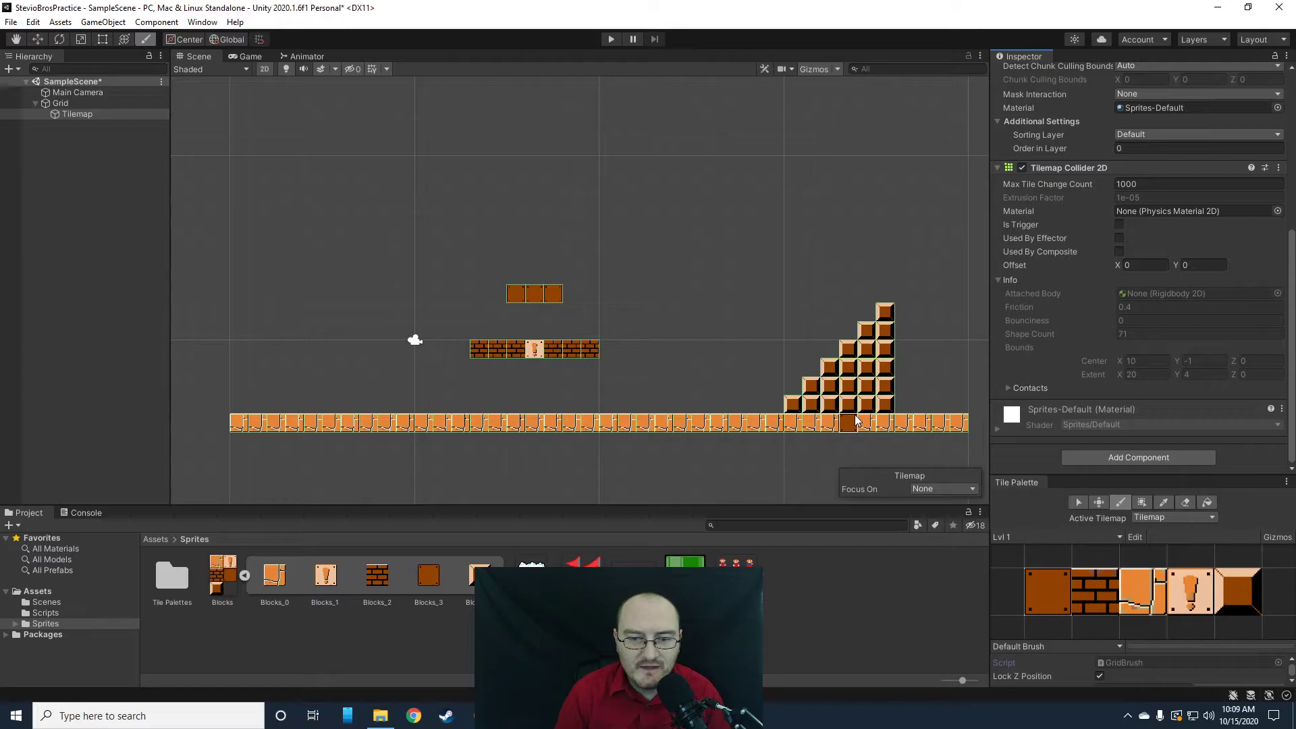
left_click(1128, 459)
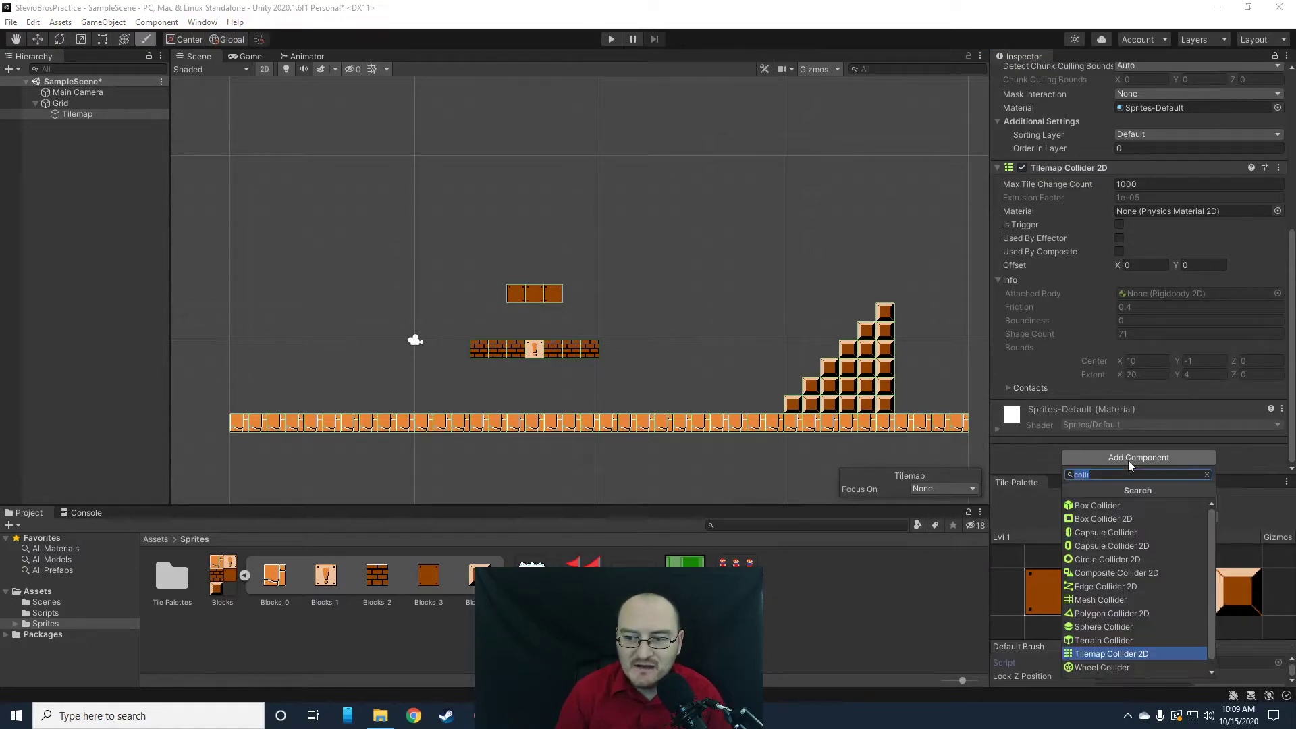
left_click(1096, 518)
scroll(750, 358, "down", 3)
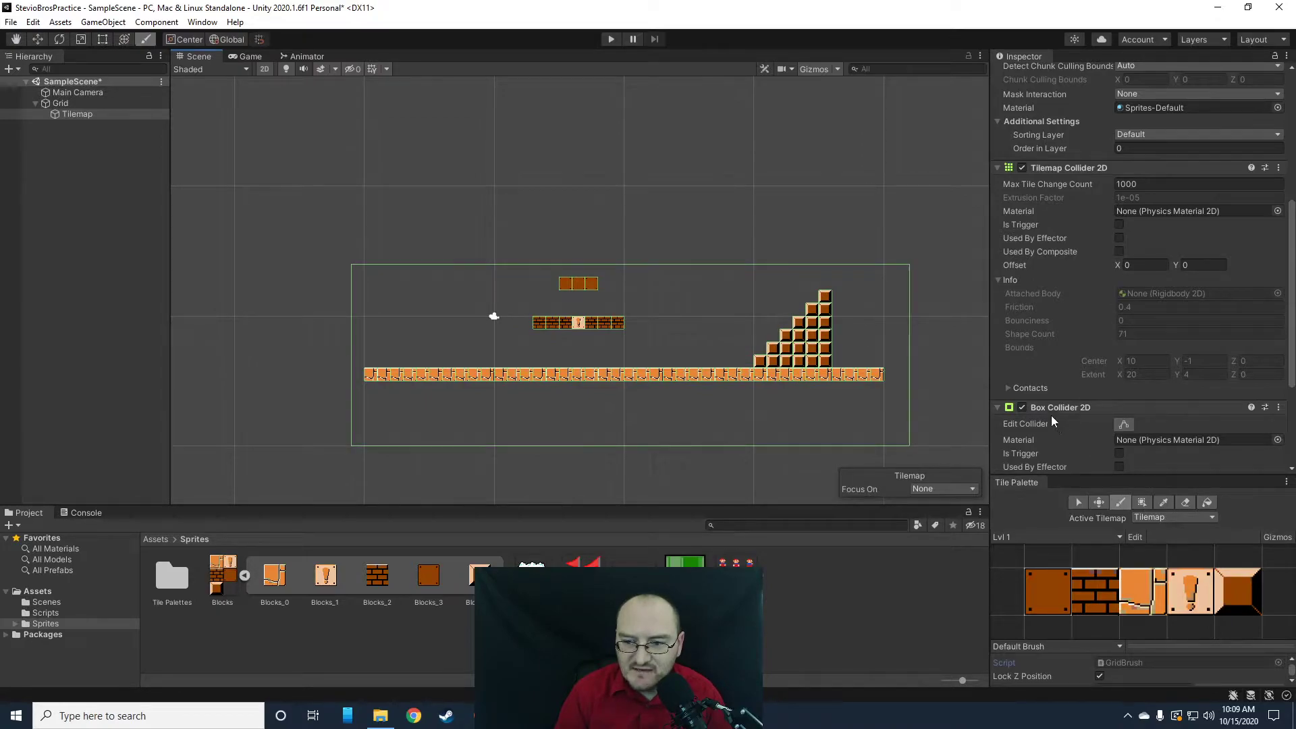
- Edit the Box Collider 2D so that its upper edge lines up with the top of the ground row
left_click(1122, 428)
left_click_drag(631, 264, 633, 369)
scroll(633, 372, "up", 1)
scroll(633, 375, "up", 6)
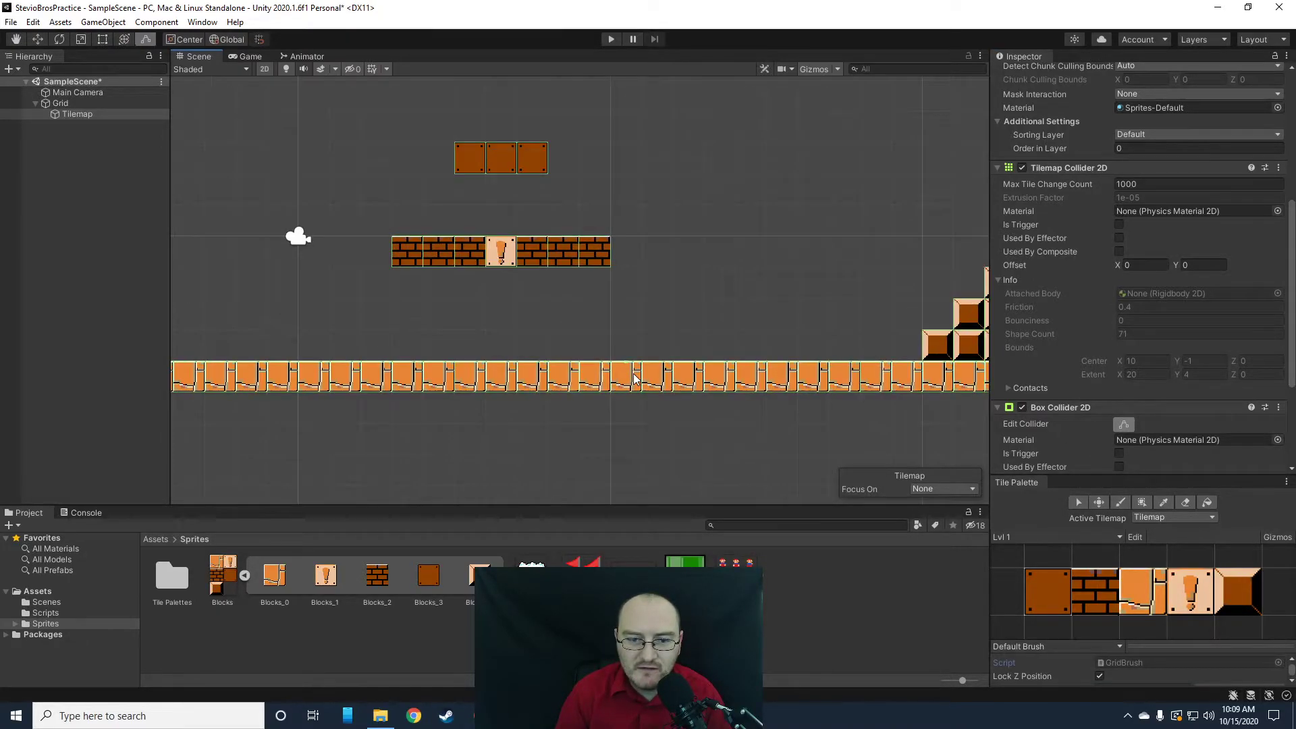
left_click_drag(609, 337, 612, 334)
scroll(612, 333, "down", 8)
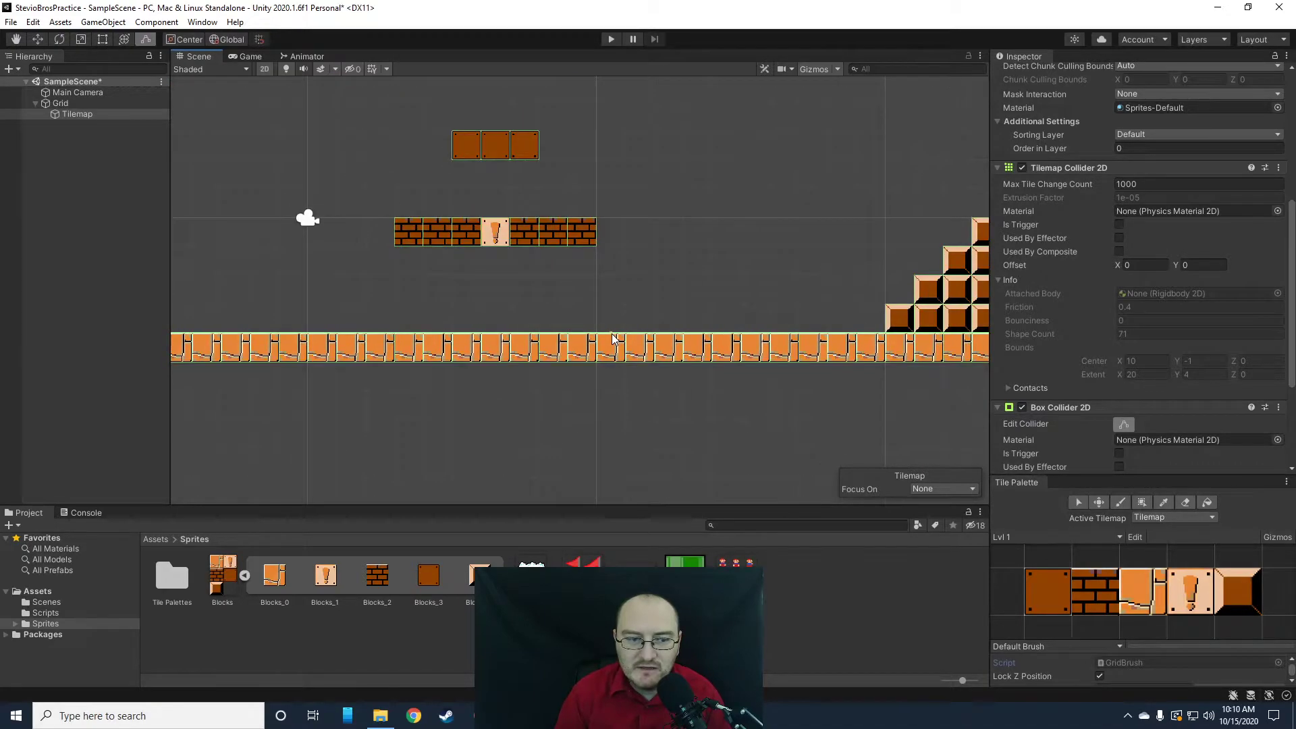
scroll(665, 419, "down", 2)
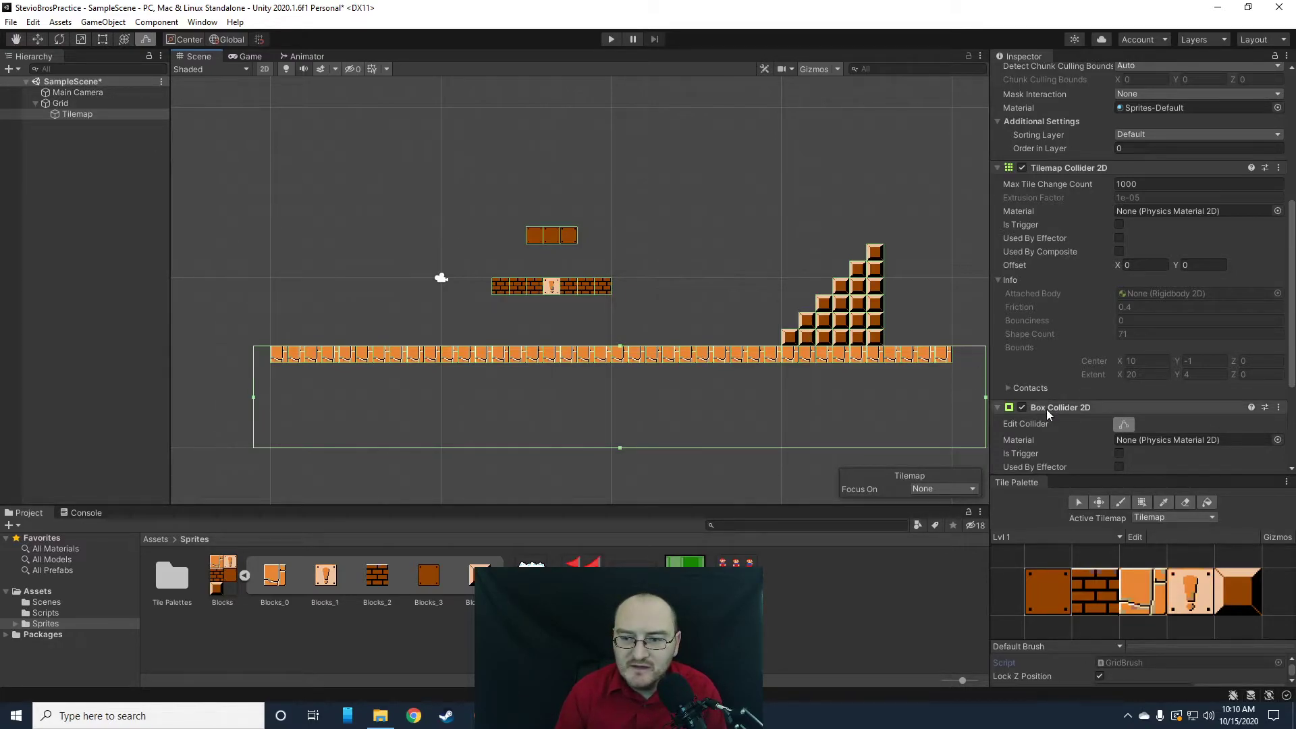
- Examine the Tilemap Collider 2D and Box Collider 2D settings on the Tilemap object
left_click(1066, 168)
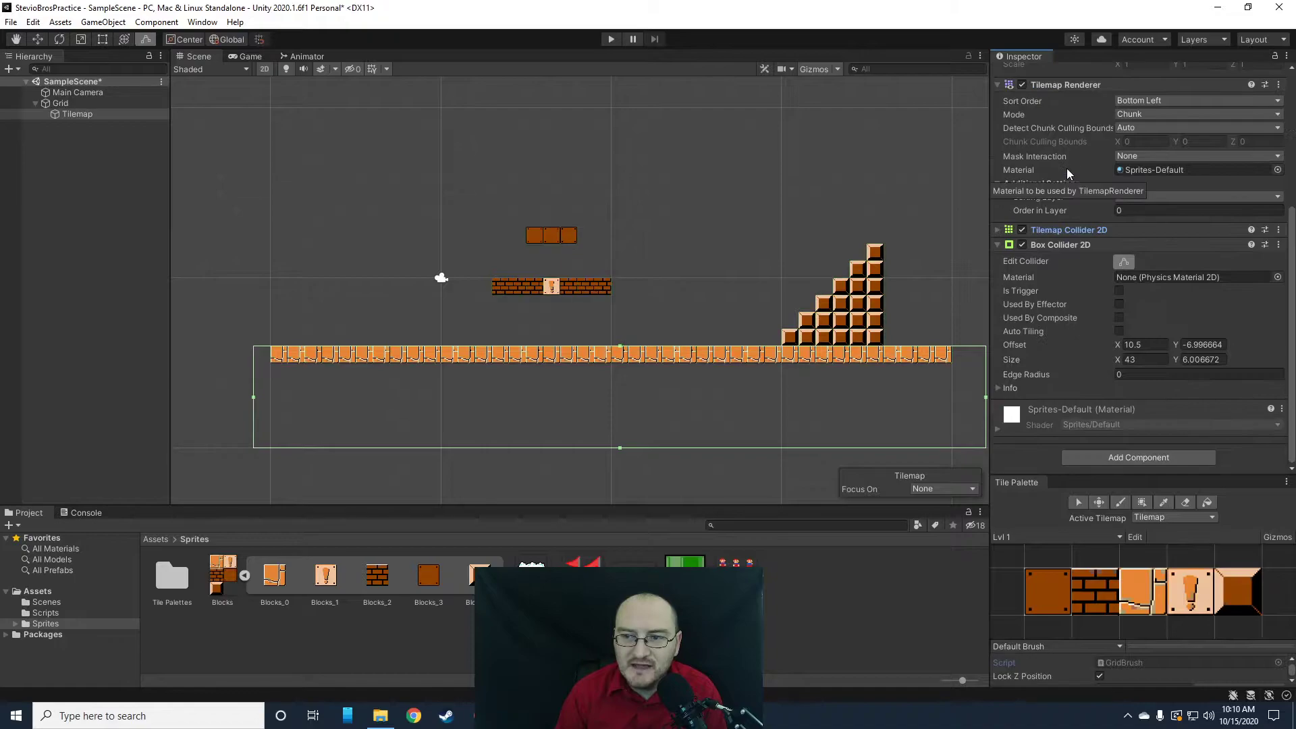
left_click(997, 231)
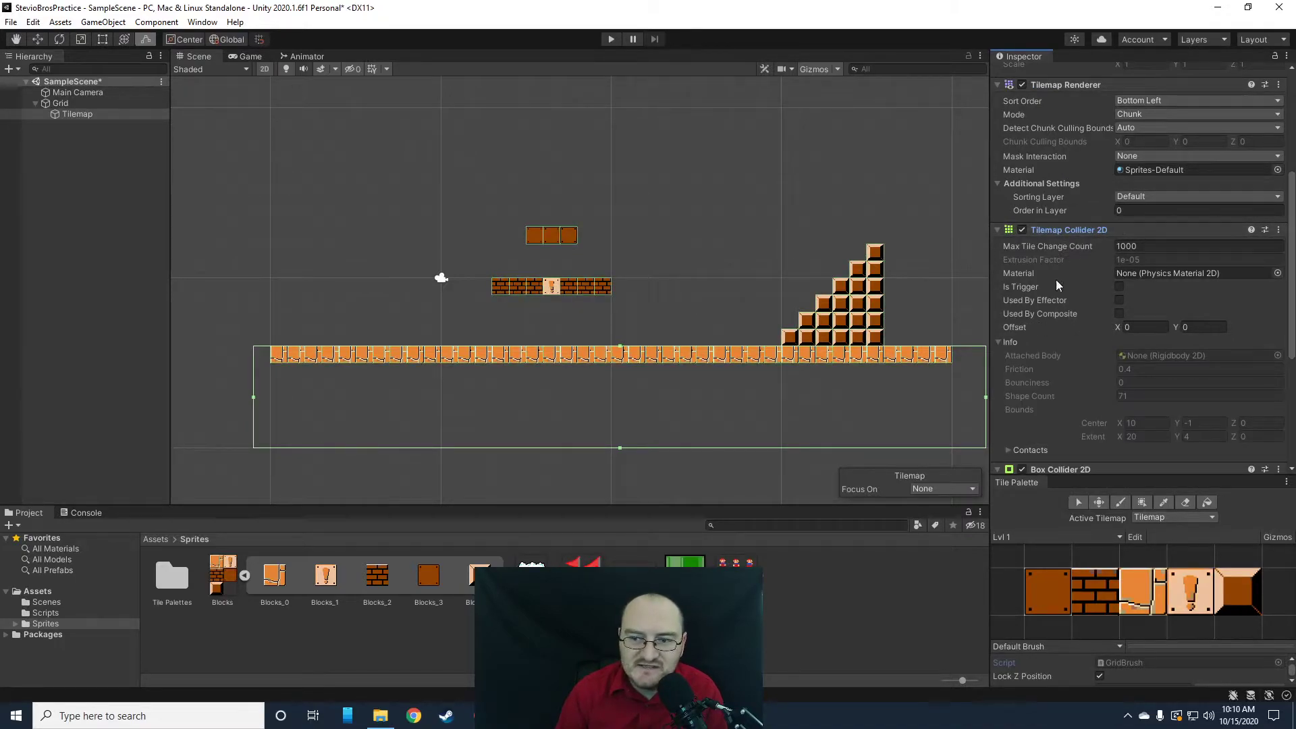
scroll(1091, 362, "down", 3)
scroll(1140, 165, "up", 3)
scroll(1053, 204, "down", 2)
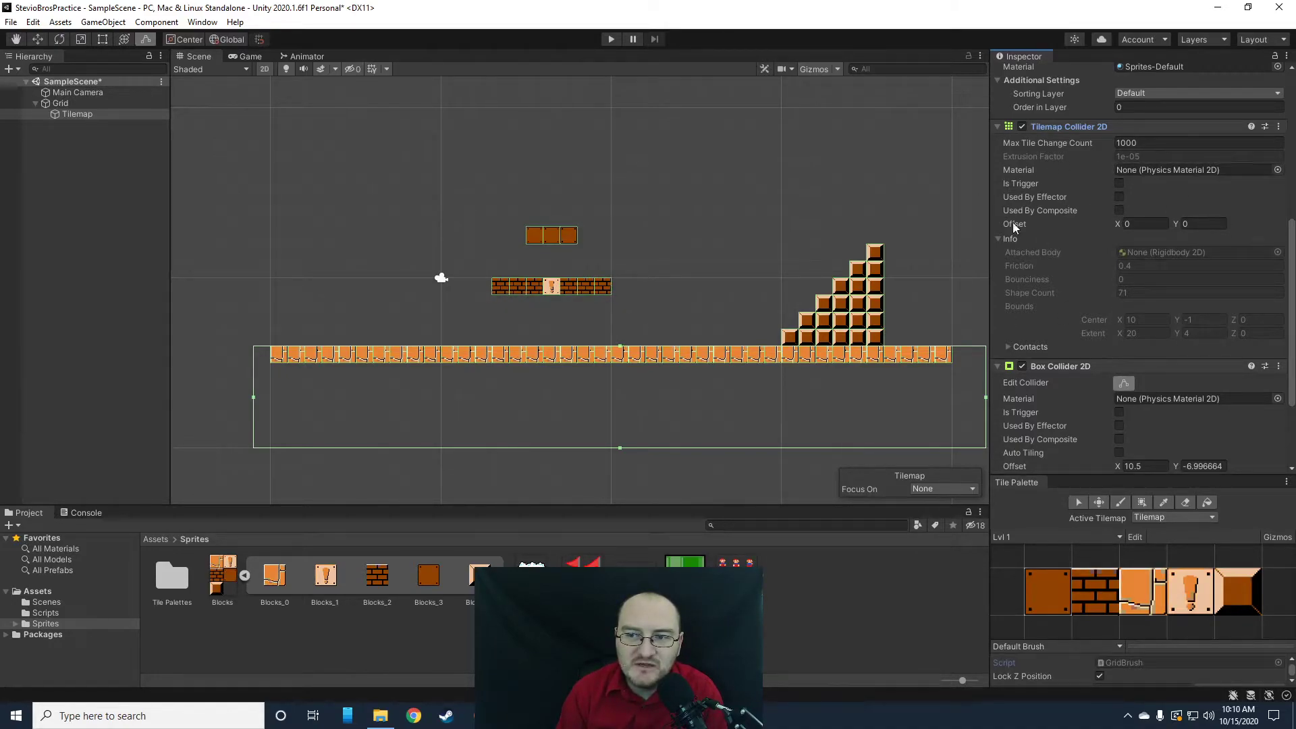
- Create a folder named Materials in the project's Assets folder
left_click(29, 593)
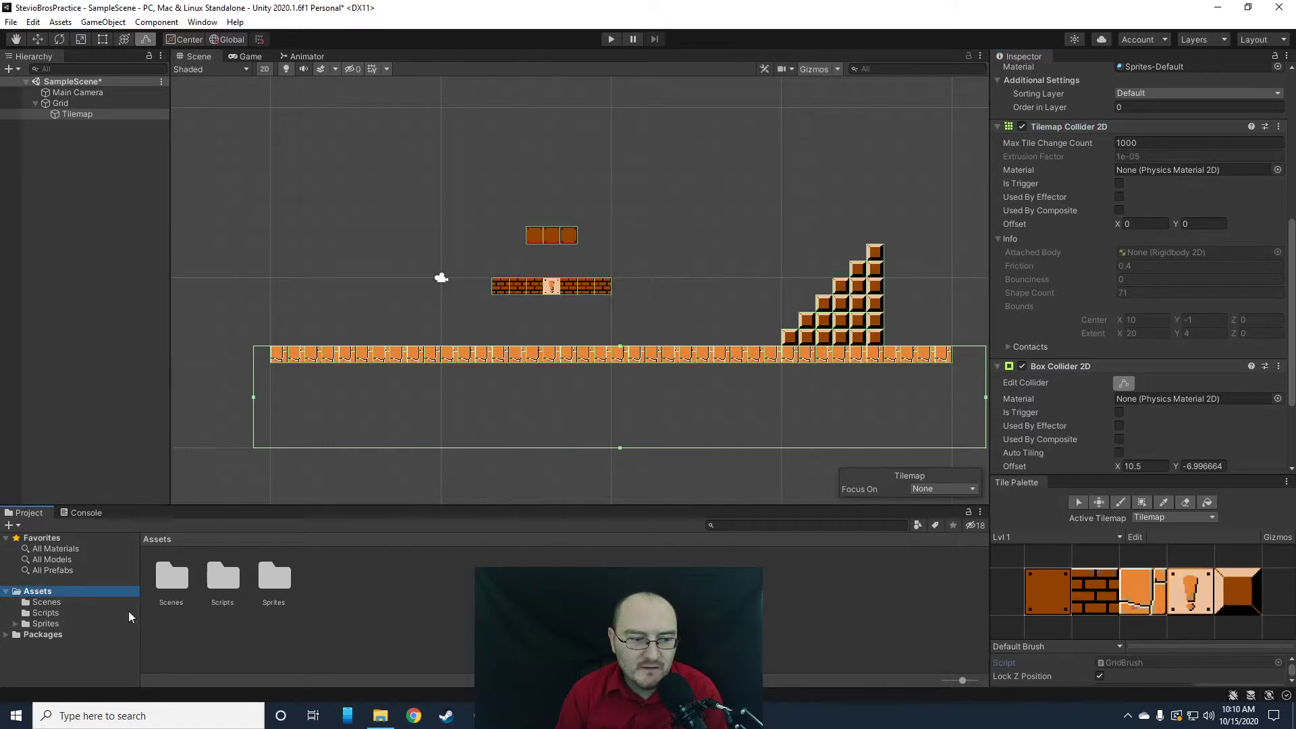
right_click(223, 640)
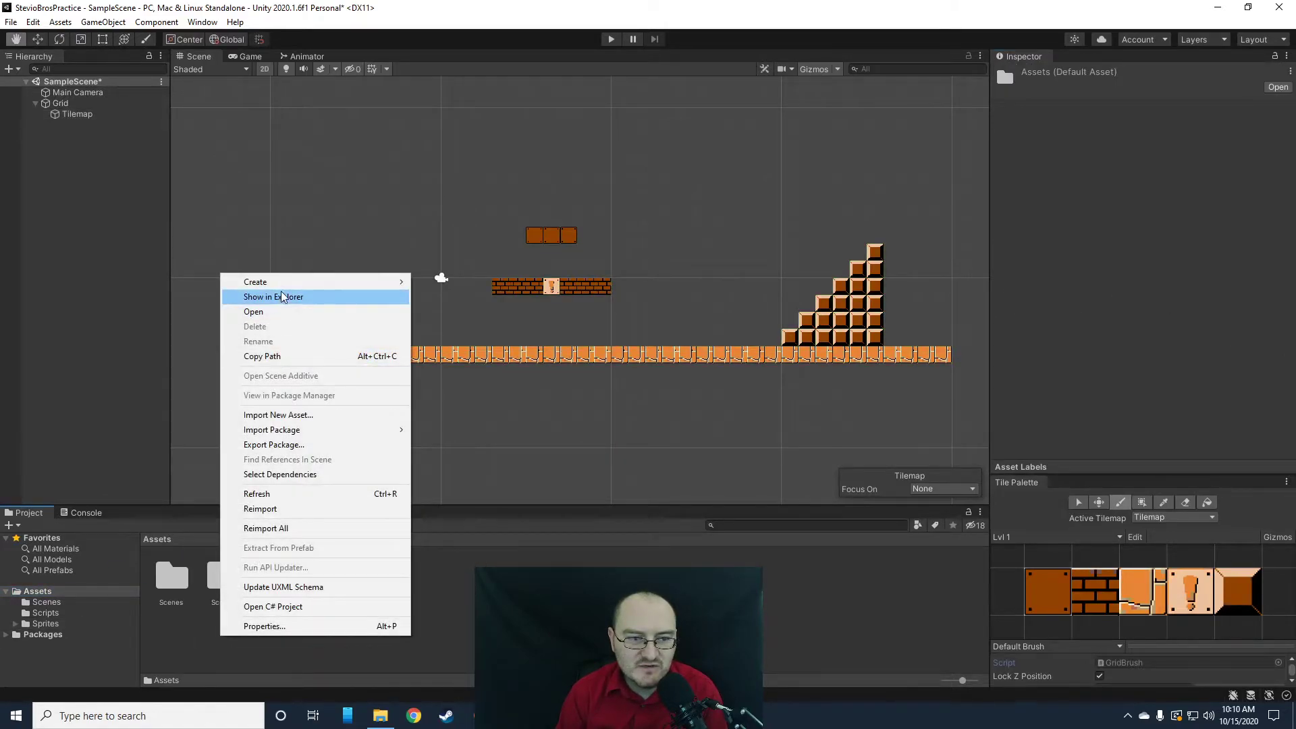
mouse_move(270, 282)
left_click(467, 148)
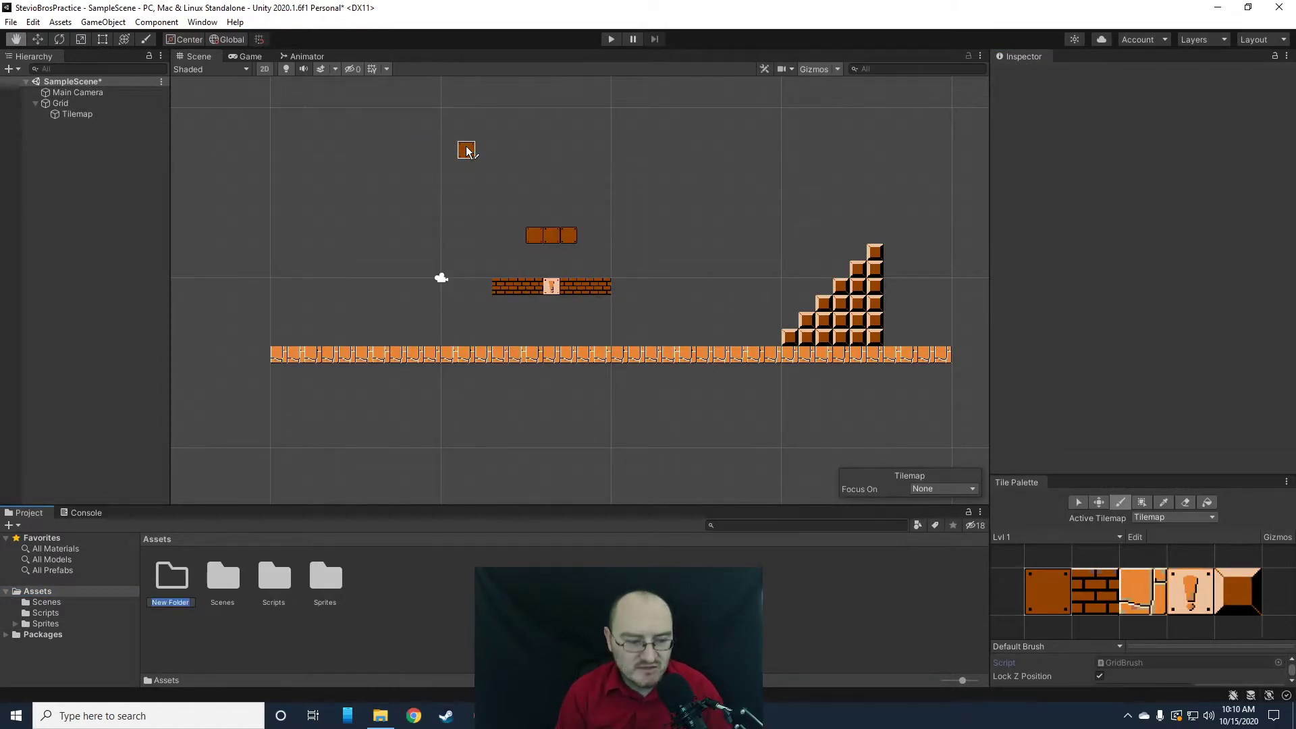
type("Materials")
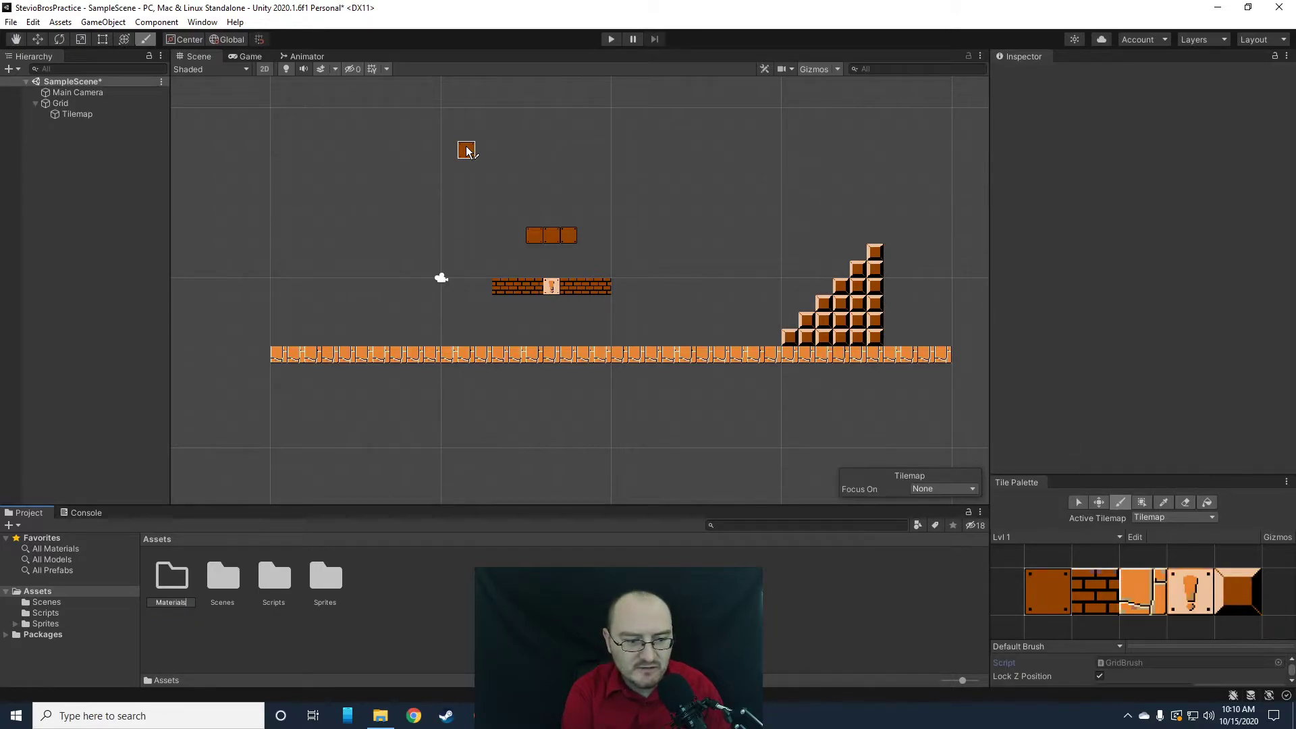
key("Return")
- Create a Physics Material 2D named Walls inside the Materials folder
double_click(170, 583)
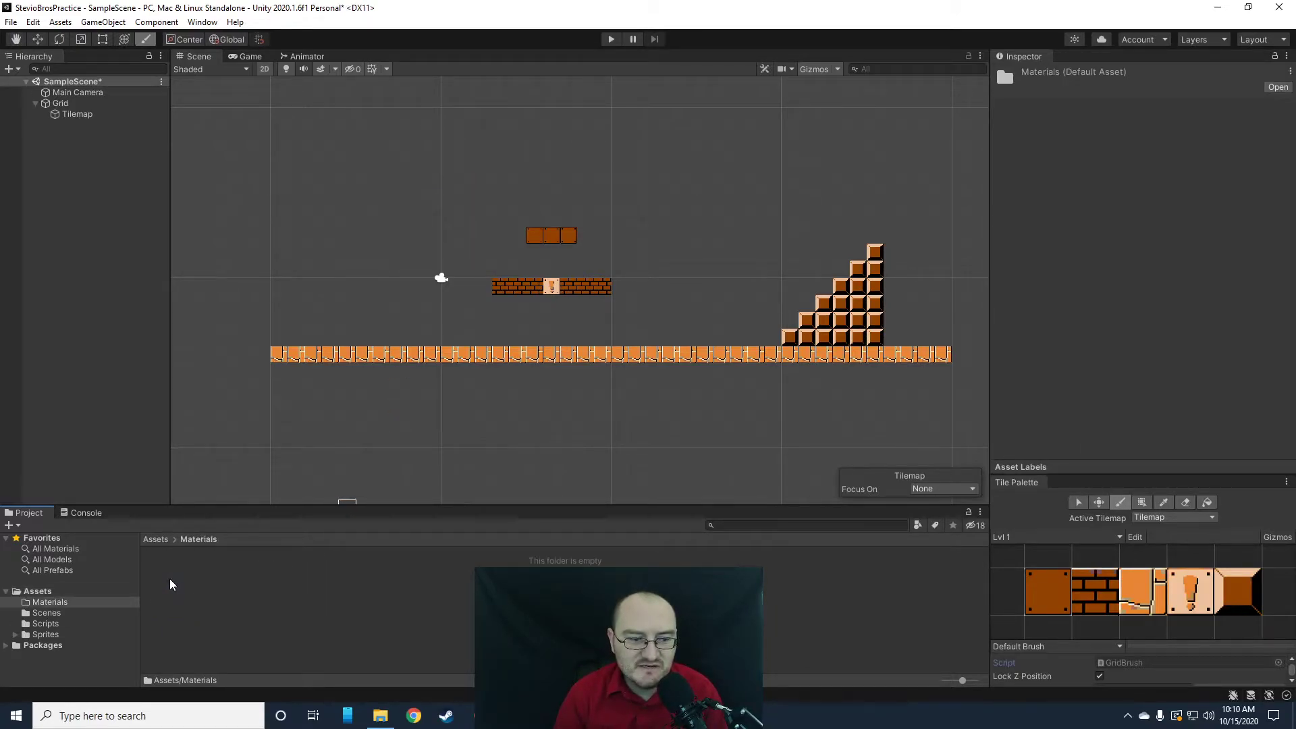
right_click(254, 599)
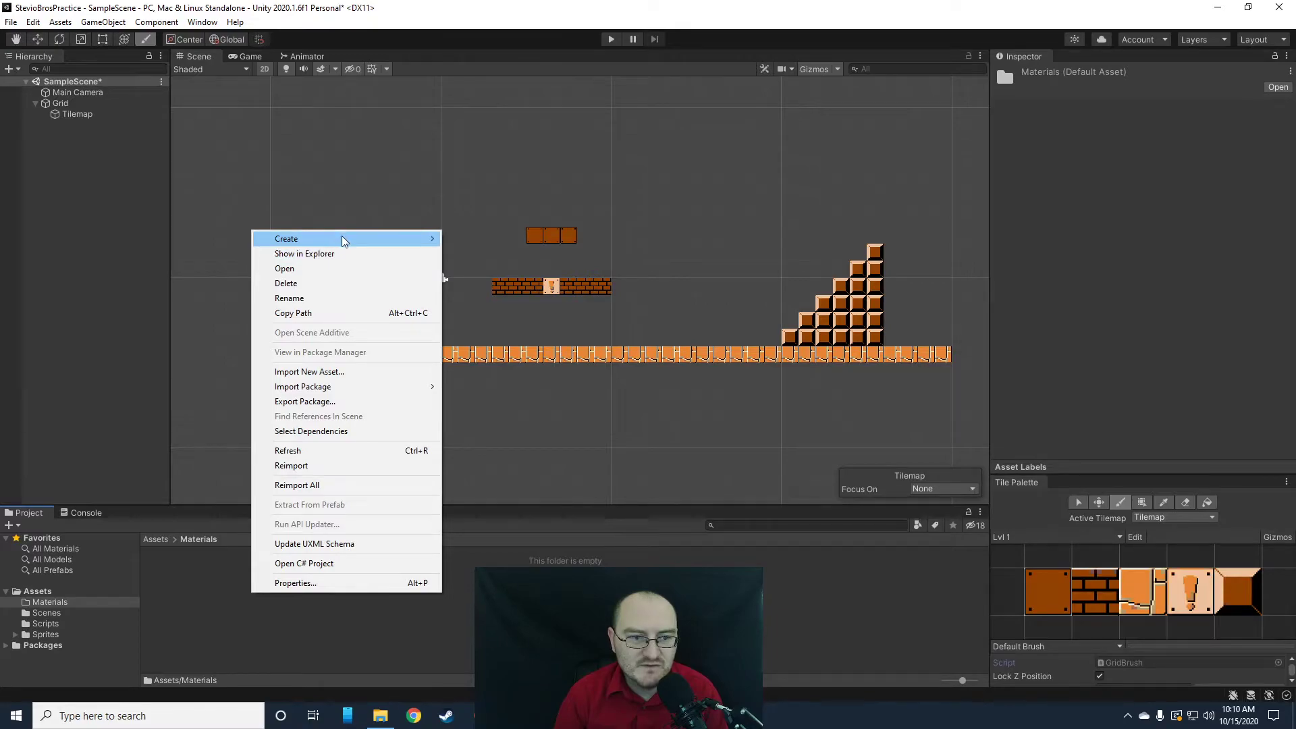
mouse_move(342, 240)
left_click(513, 615)
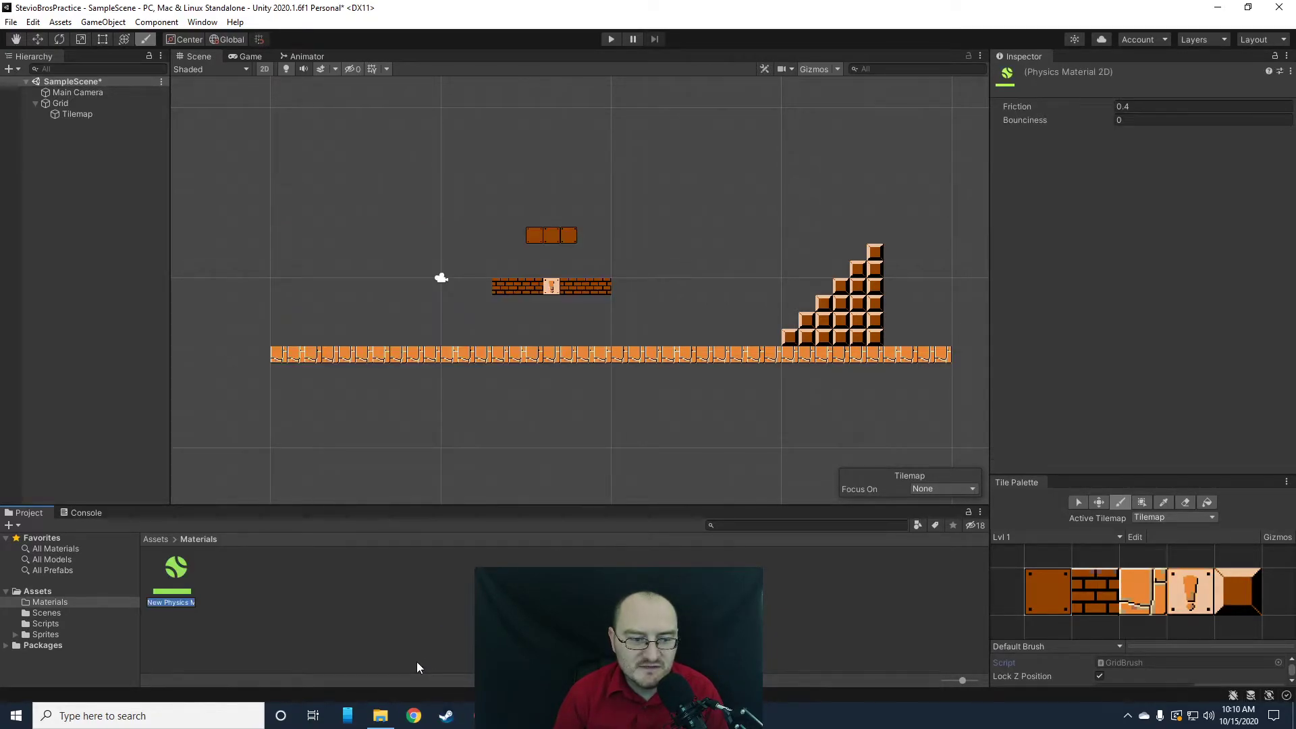
type("Walls")
key("Return")
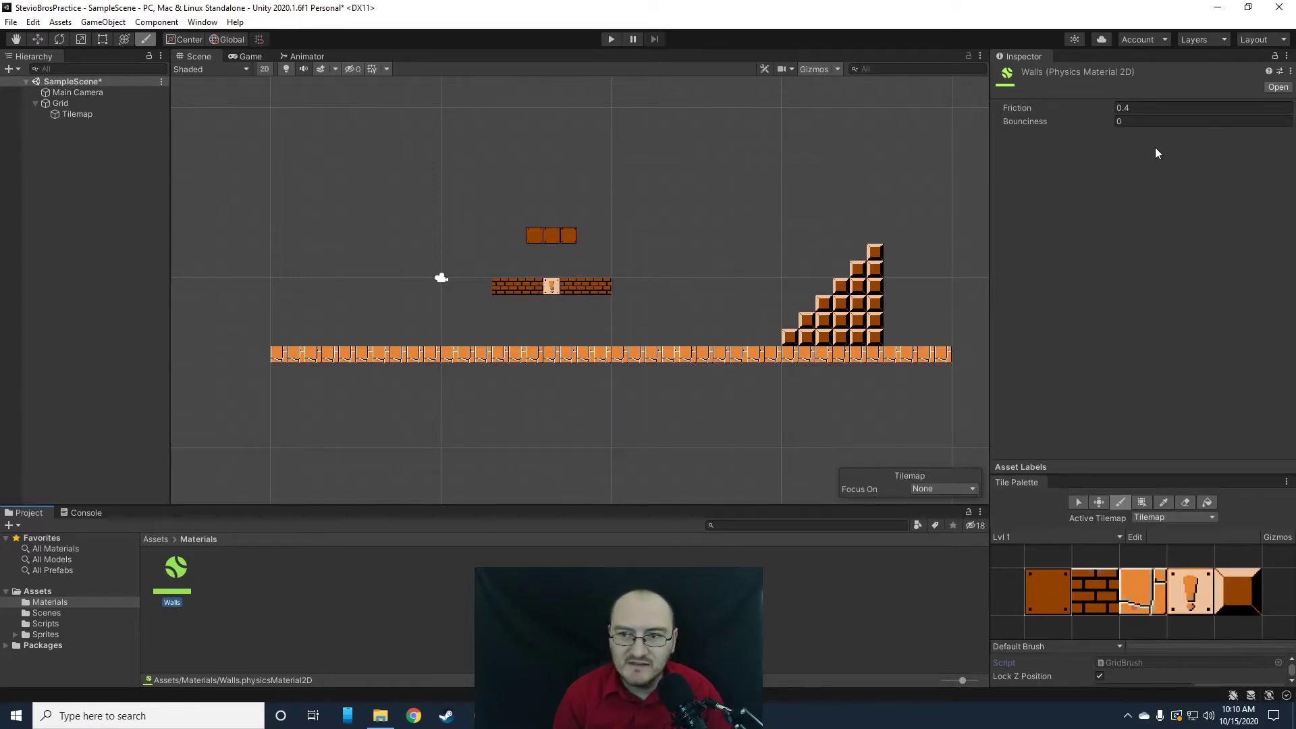
- Set the Walls physics material's friction to 0
left_click(1134, 108)
type("0")
key("Return")
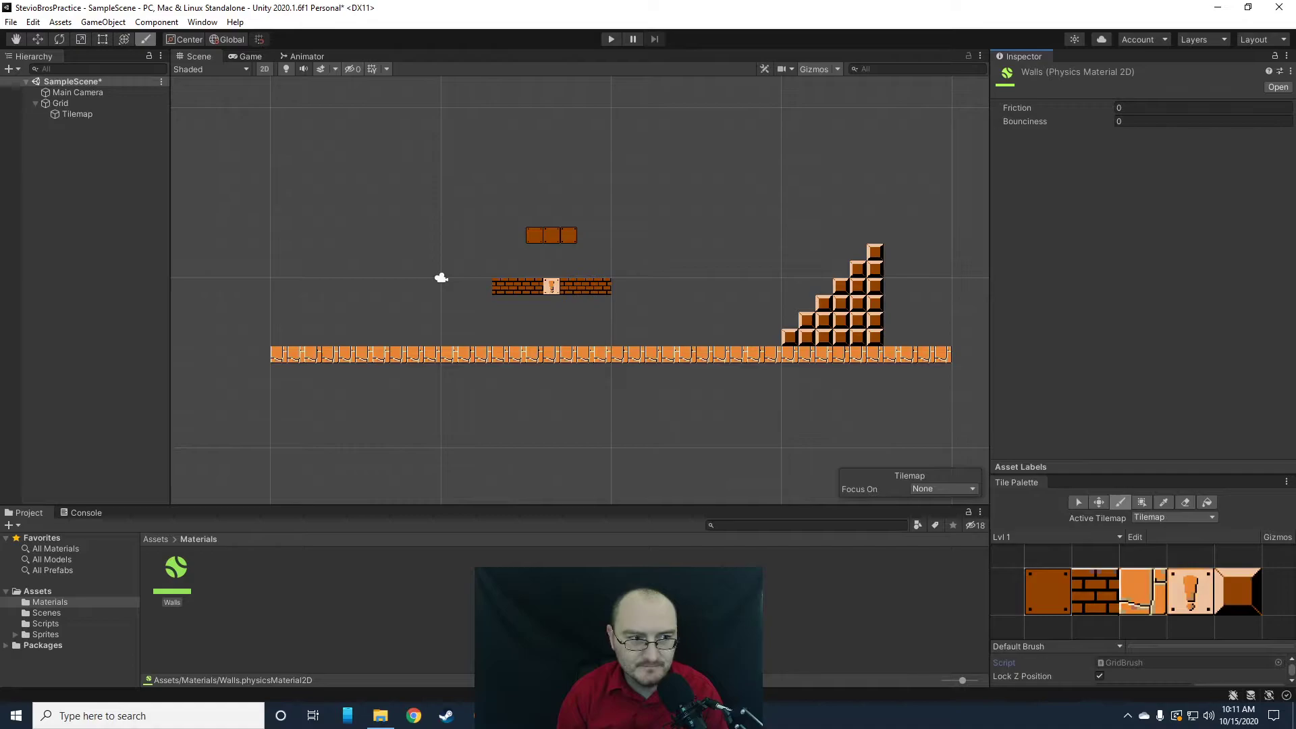
- Assign the Walls physics material to the Tilemap Collider 2D on the Tilemap object
left_click(94, 115)
left_click_drag(172, 587, 179, 575)
left_click_drag(766, 560, 1137, 205)
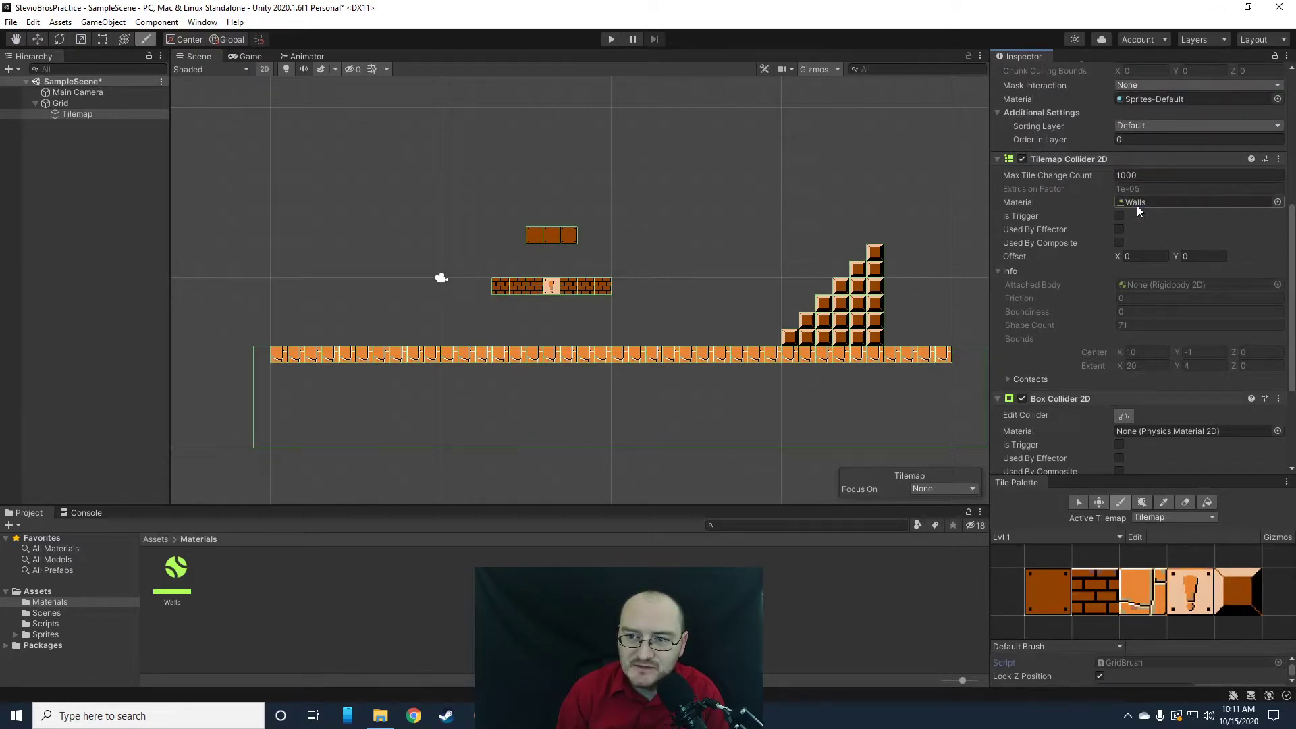
scroll(439, 267, "down", 2)
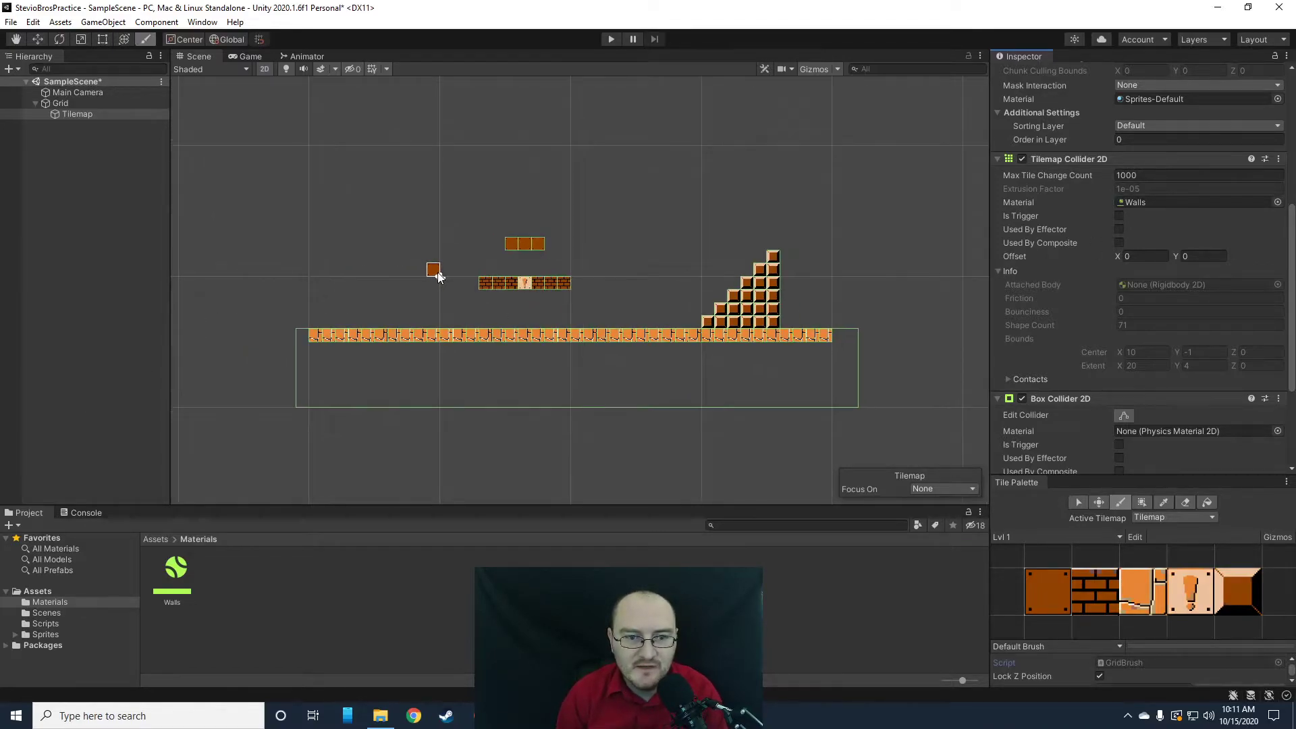
scroll(457, 297, "up", 3)
middle_click_drag(456, 298, 431, 299)
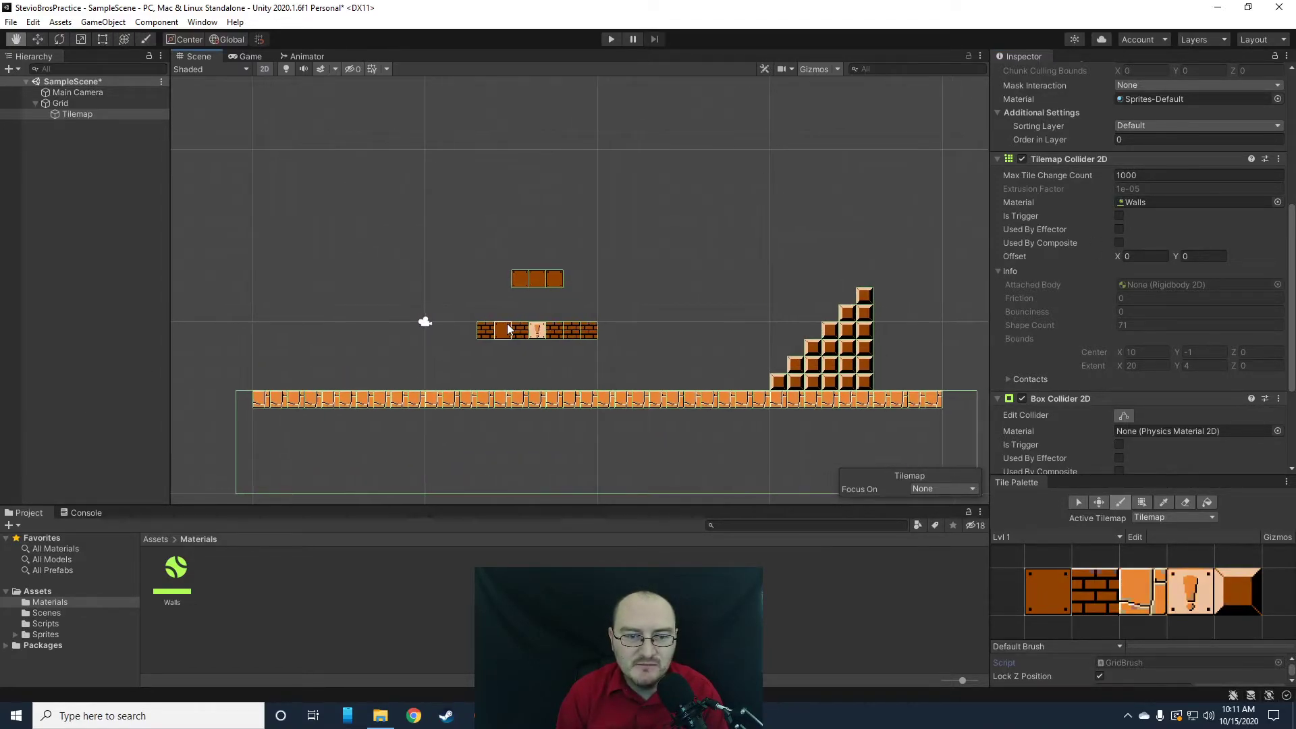
- Change the Main Camera's background color to light sky blue, hex 84ABE7
left_click(68, 93)
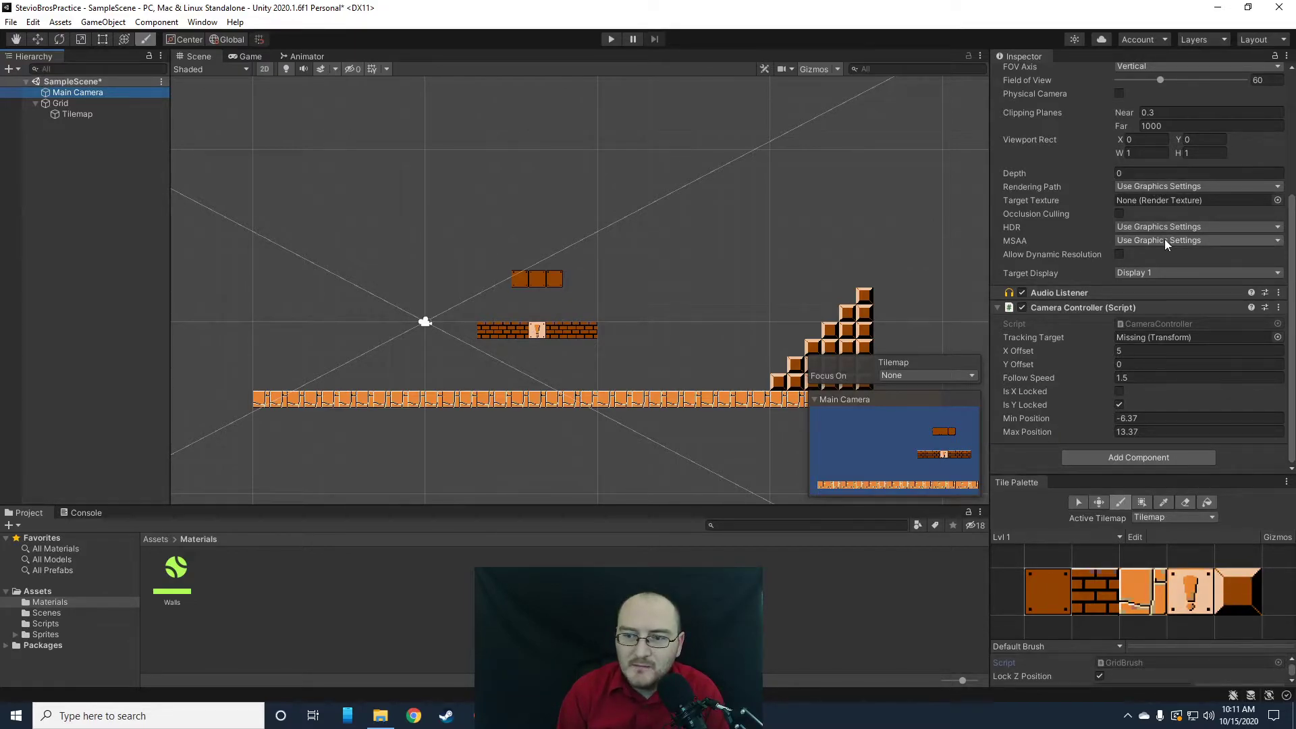
scroll(1164, 242, "up", 5)
left_click(1164, 204)
left_click_drag(1189, 300, 1206, 280)
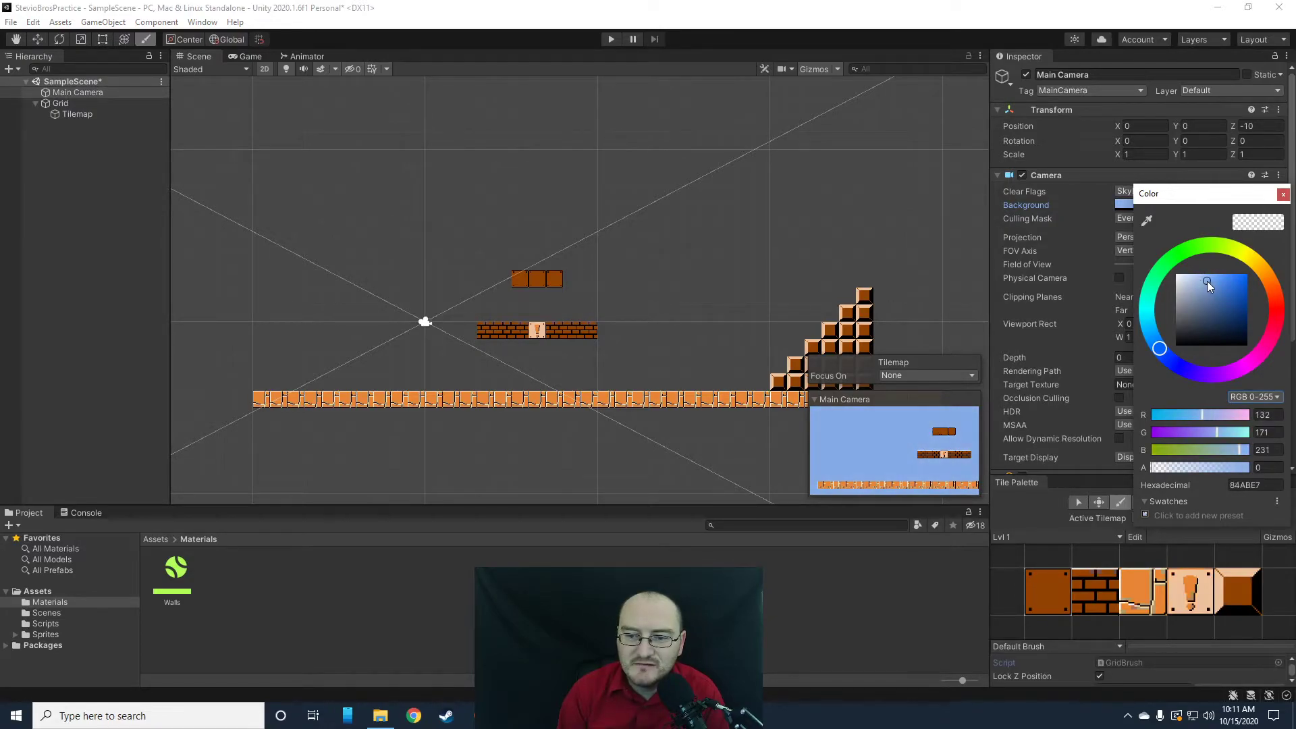
left_click(1283, 195)
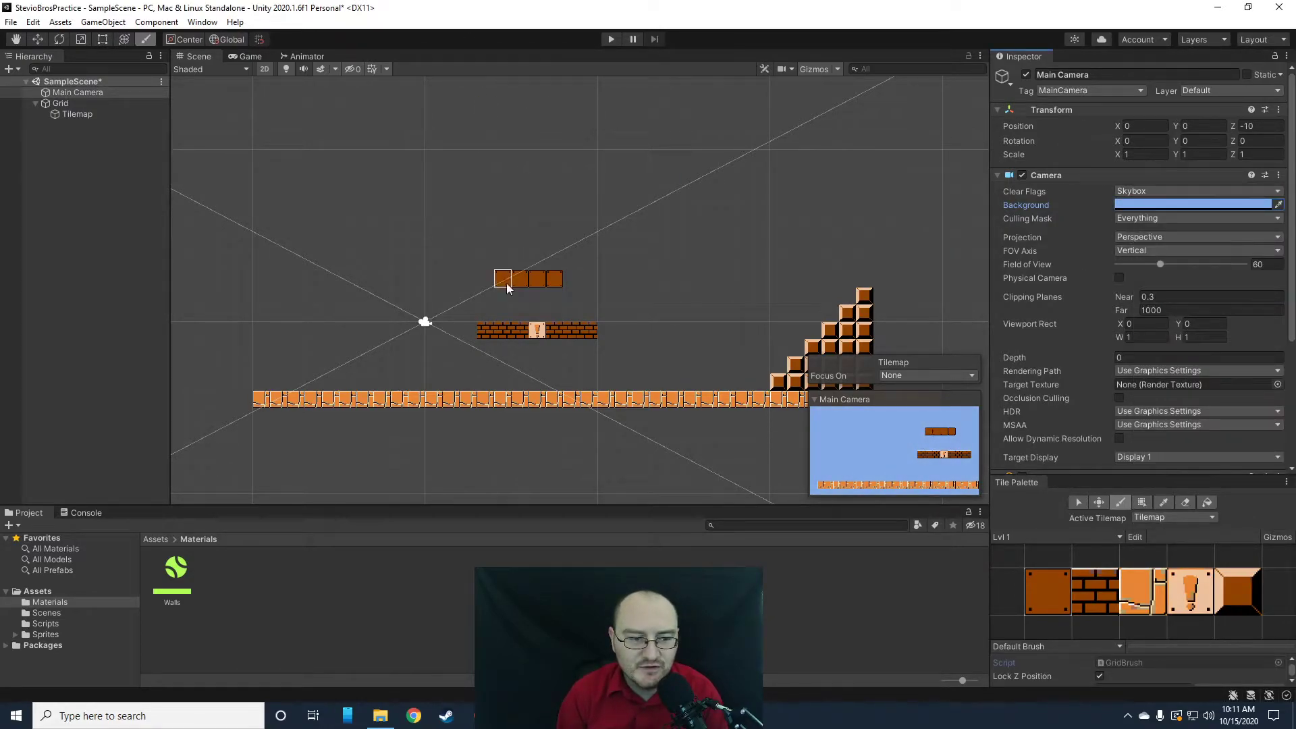
scroll(669, 439, "down", 1)
scroll(594, 405, "up", 1)
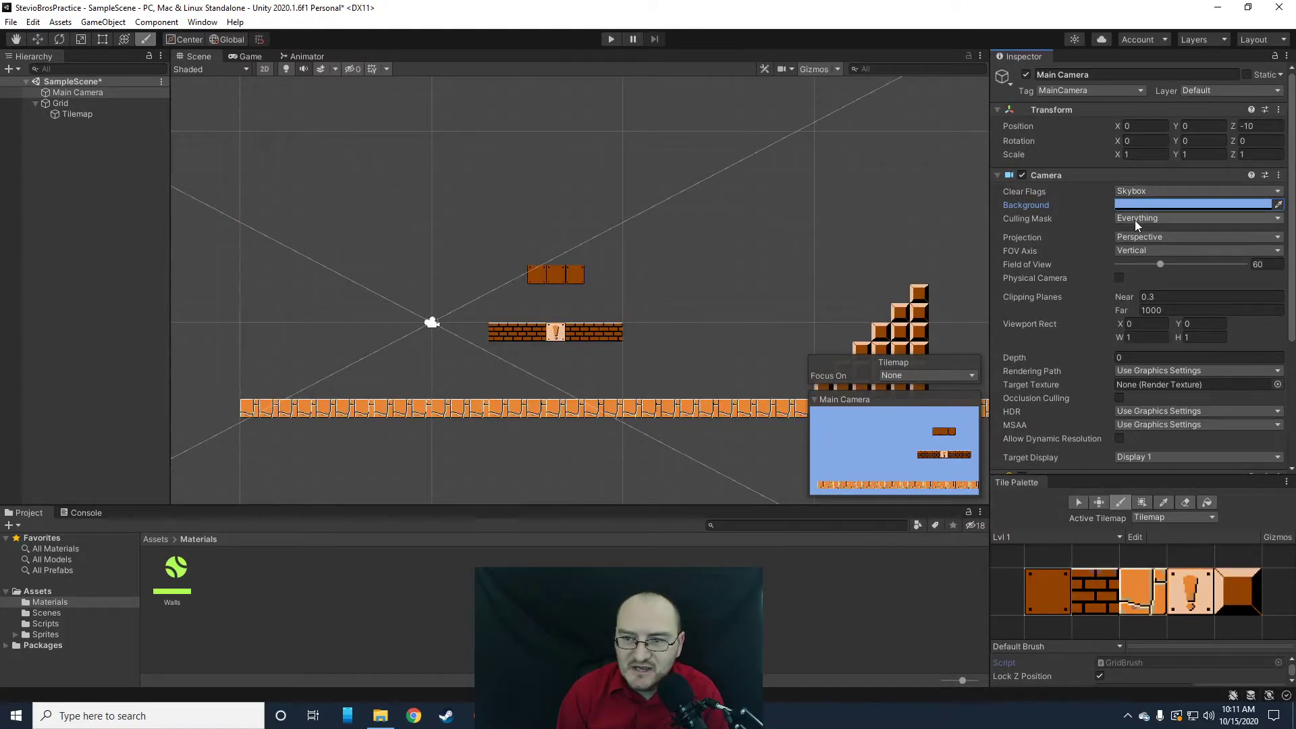
- Keep the Main Camera's perspective projection and Everything culling mask, and try a field of view of 64.8
left_click(1142, 237)
left_click(1143, 236)
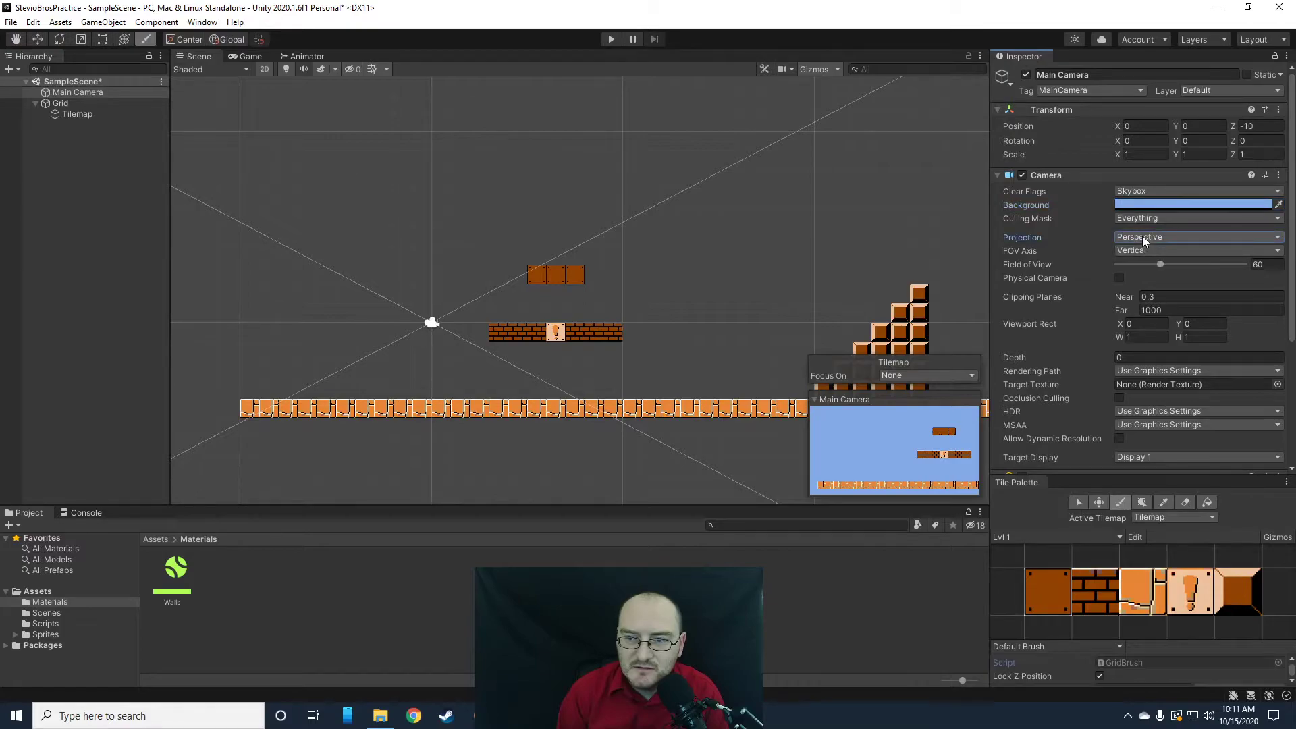
mouse_move(1165, 264)
left_mouse_down()
mouse_move(1141, 266)
mouse_move(1237, 266)
mouse_move(1133, 270)
mouse_move(1163, 266)
left_mouse_up()
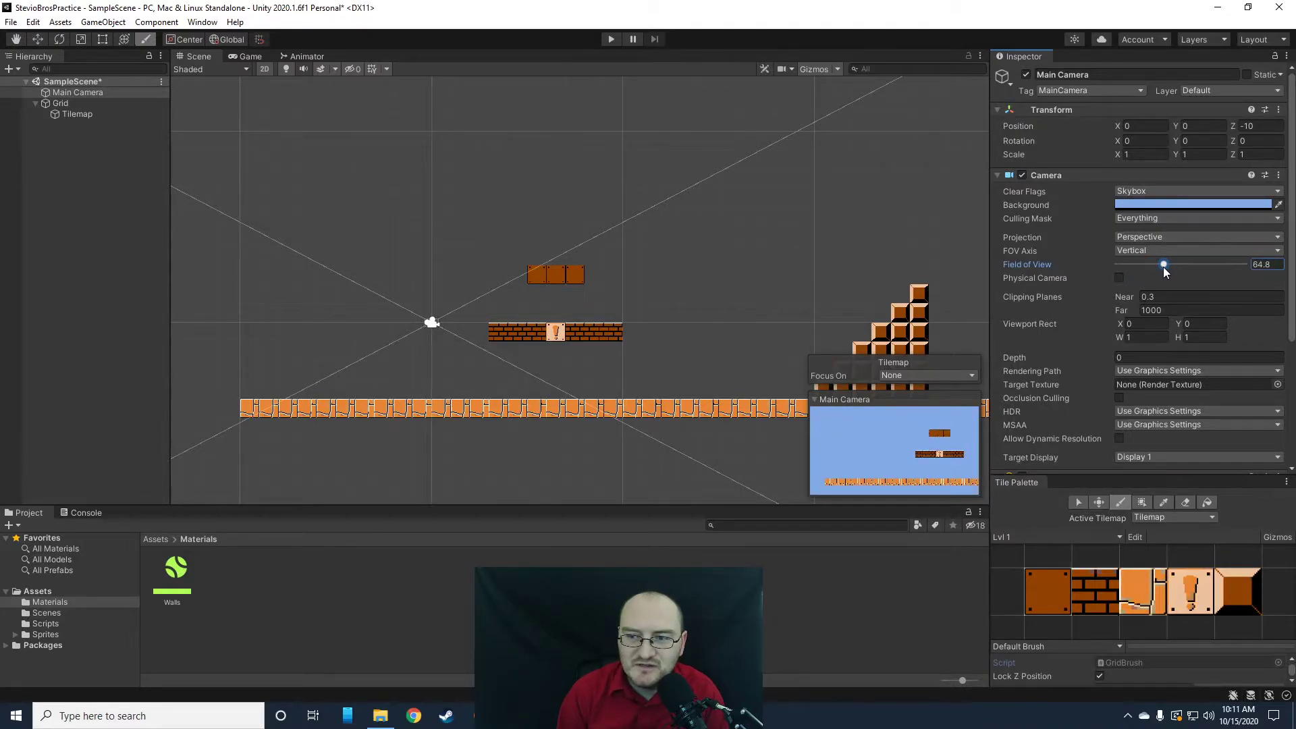
scroll(1146, 299, "down", 5)
scroll(1146, 298, "up", 5)
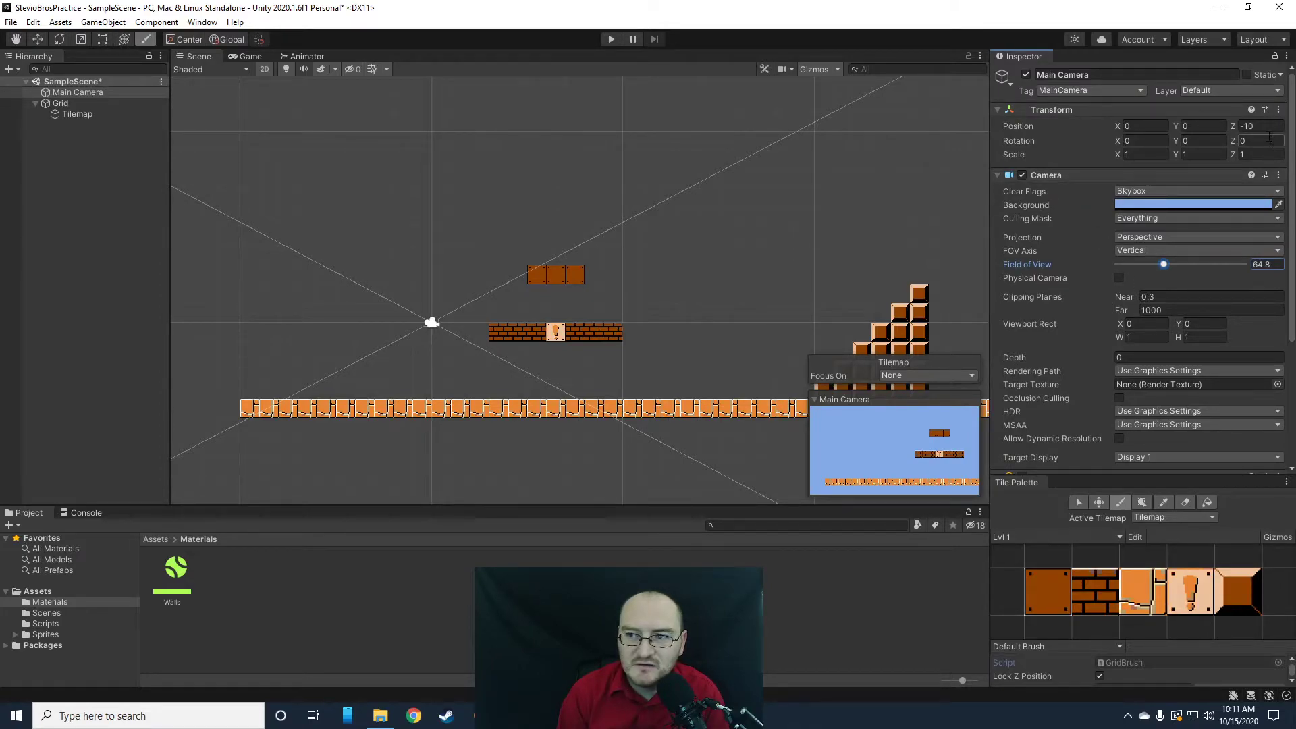
left_click(1124, 218)
left_click(1125, 218)
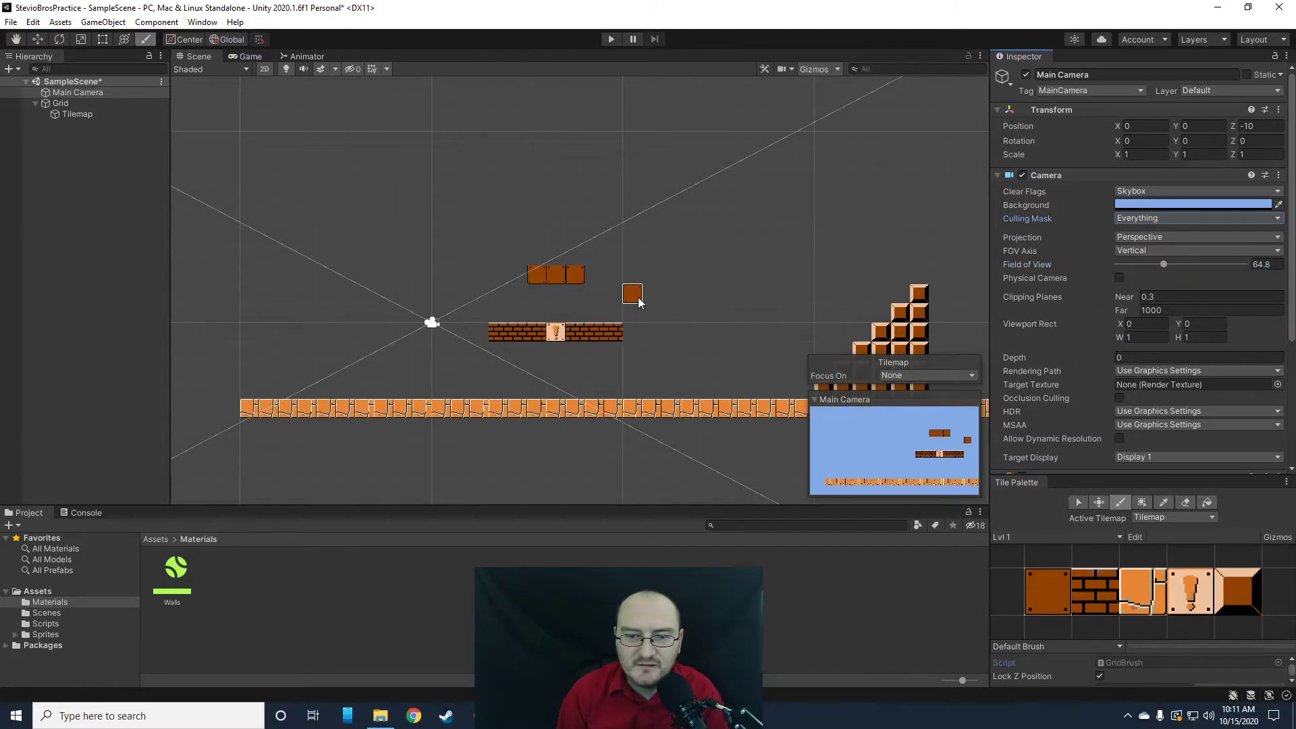
- Try shrinking the Main Camera's frustum around the level in the scene, down to a field of view of about 2.15
left_click(460, 330)
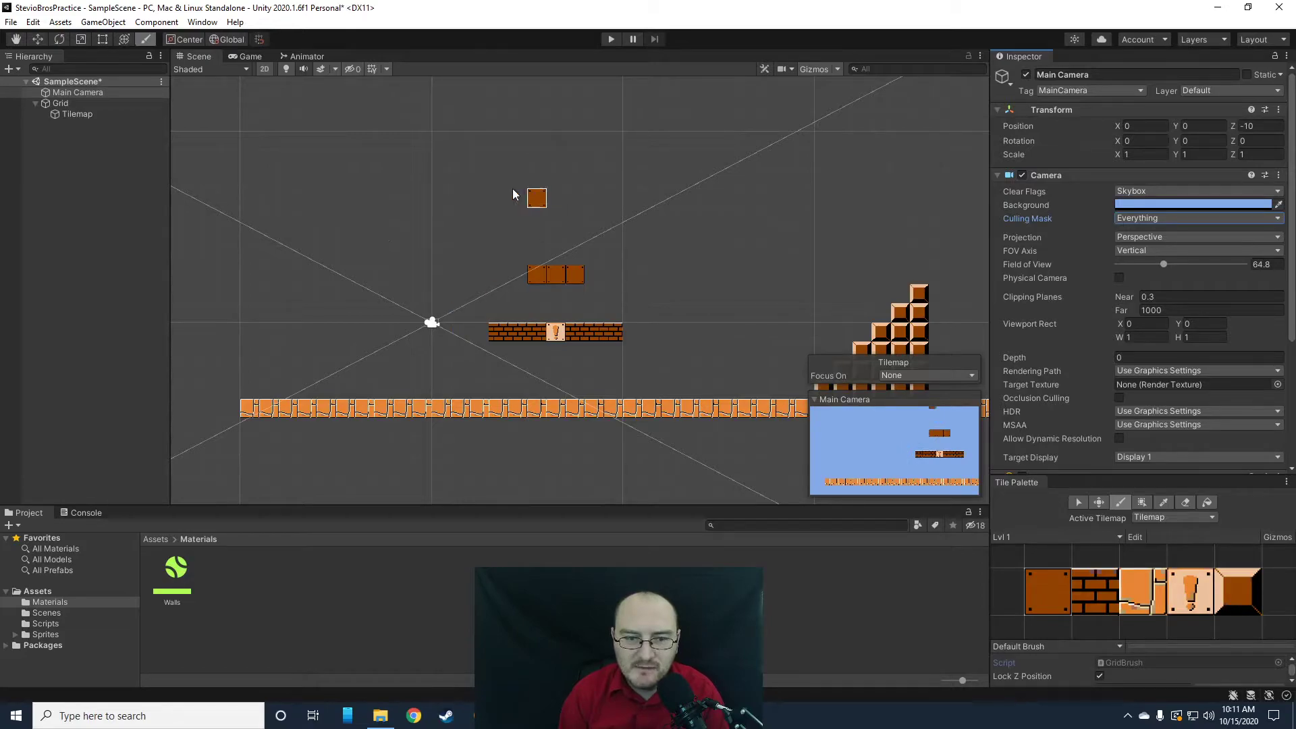
scroll(524, 359, "down", 6)
scroll(523, 359, "down", 8)
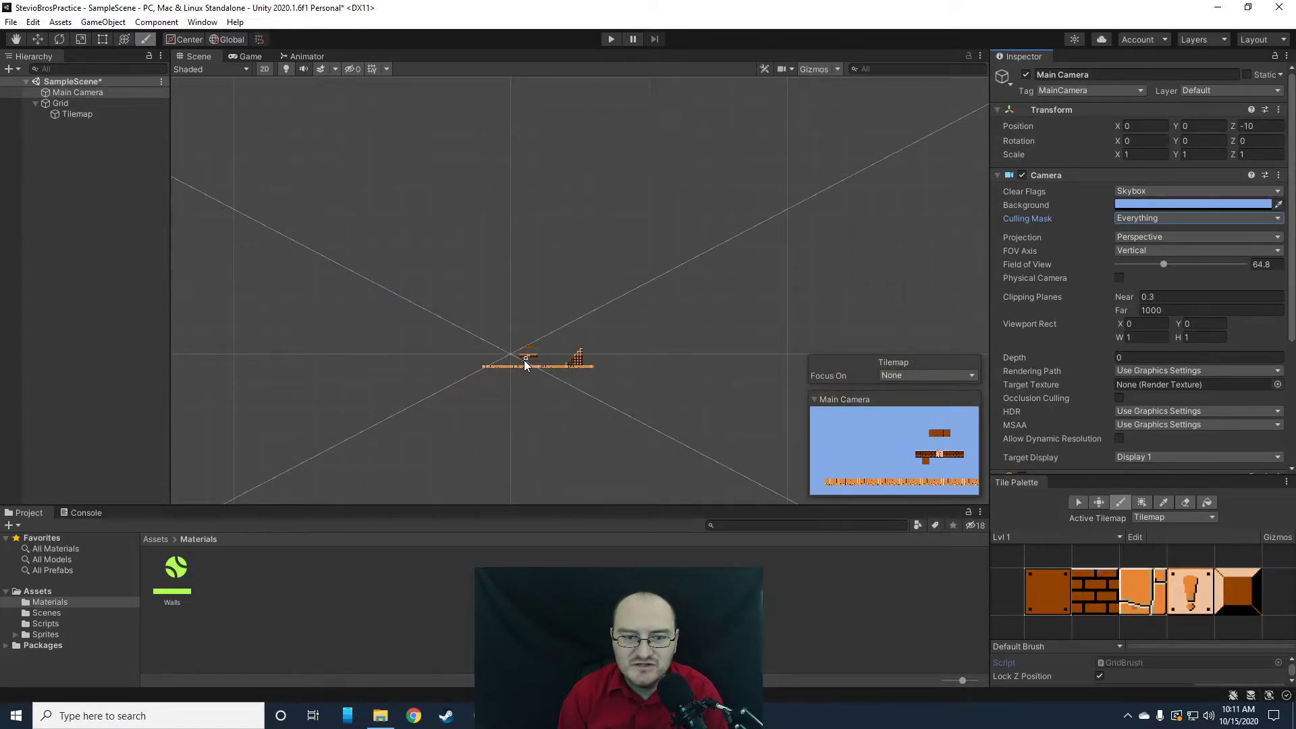
scroll(524, 359, "up", 10)
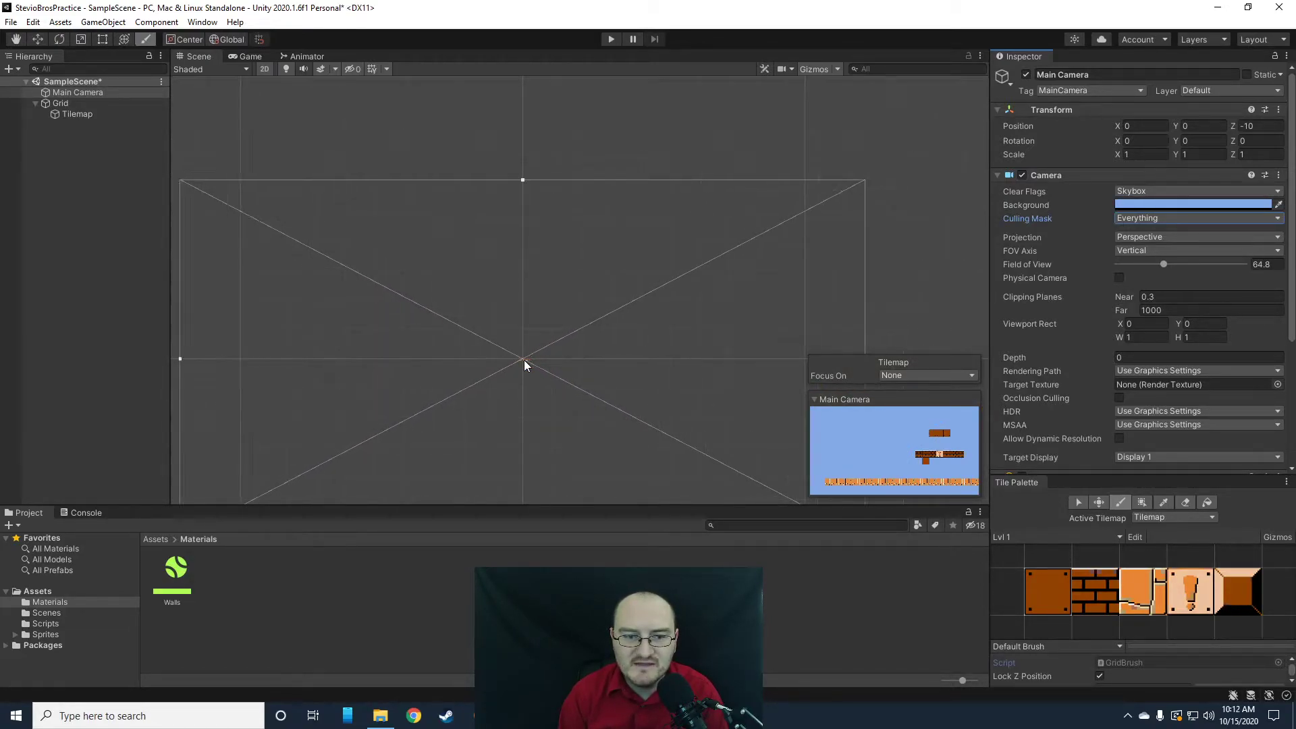
left_click_drag(755, 359, 564, 358)
scroll(491, 370, "up", 8)
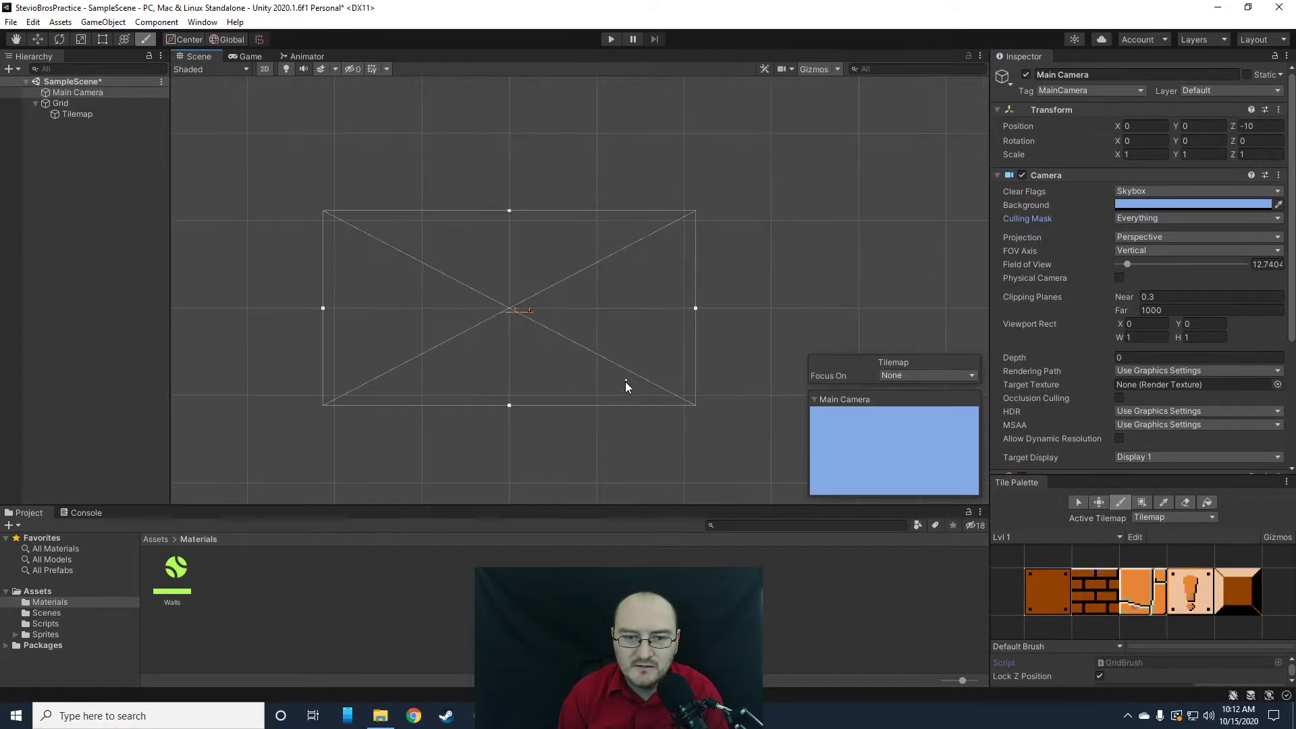
left_click_drag(730, 278, 508, 278)
scroll(444, 285, "up", 2)
scroll(444, 285, "up", 6)
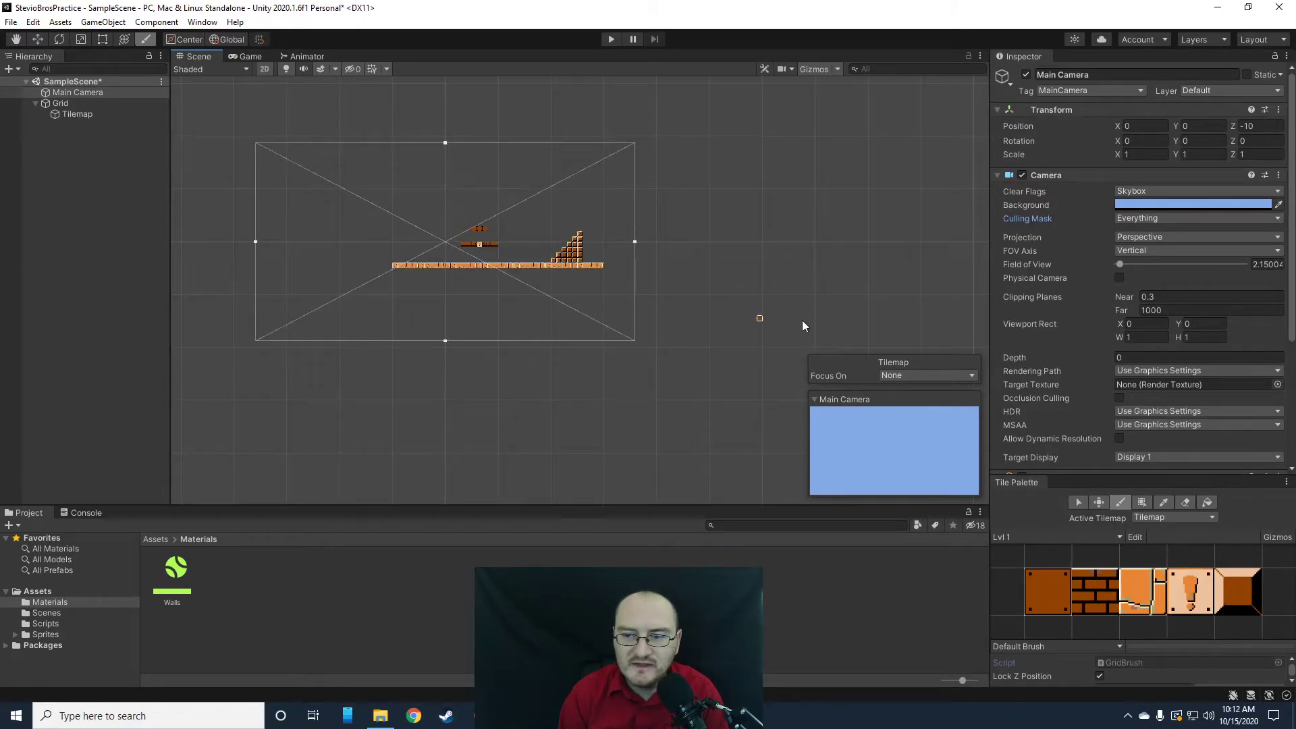
- Switch the Main Camera's projection to Orthographic and check its frame against the level
left_click(1126, 235)
left_click(1133, 266)
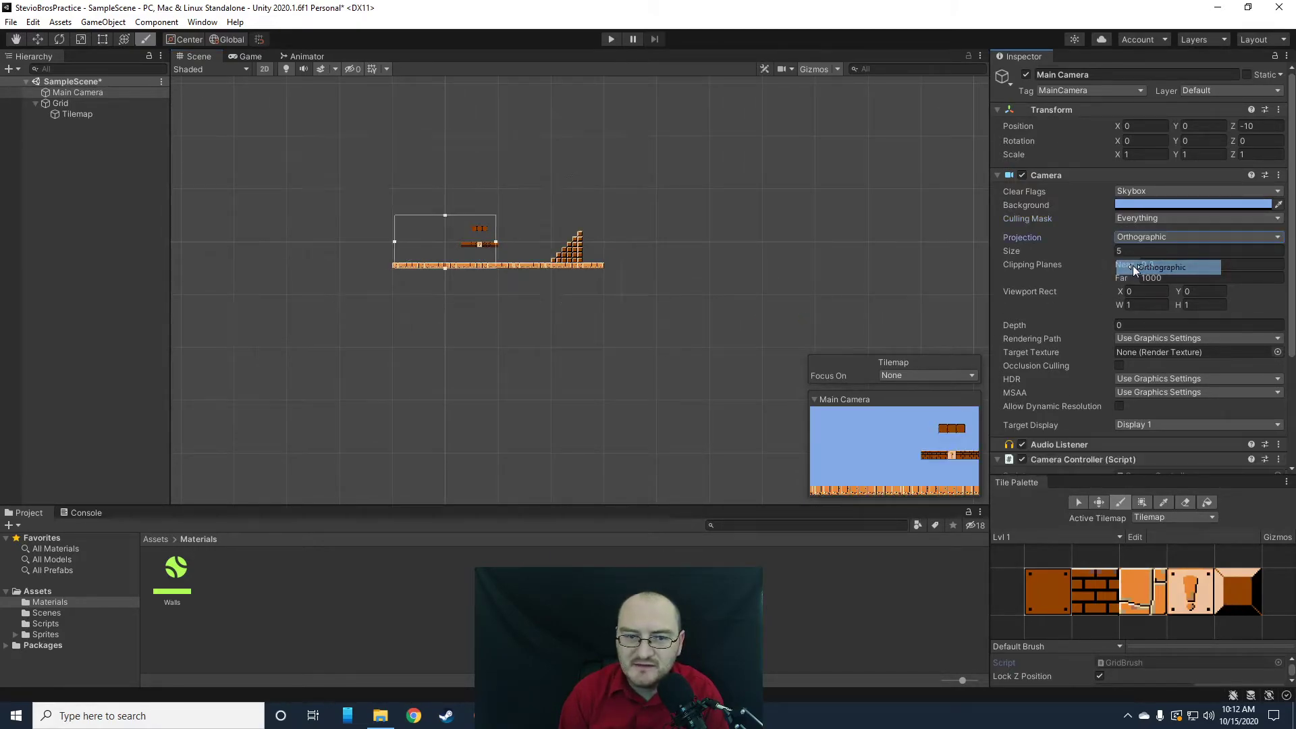
scroll(453, 234, "up", 4)
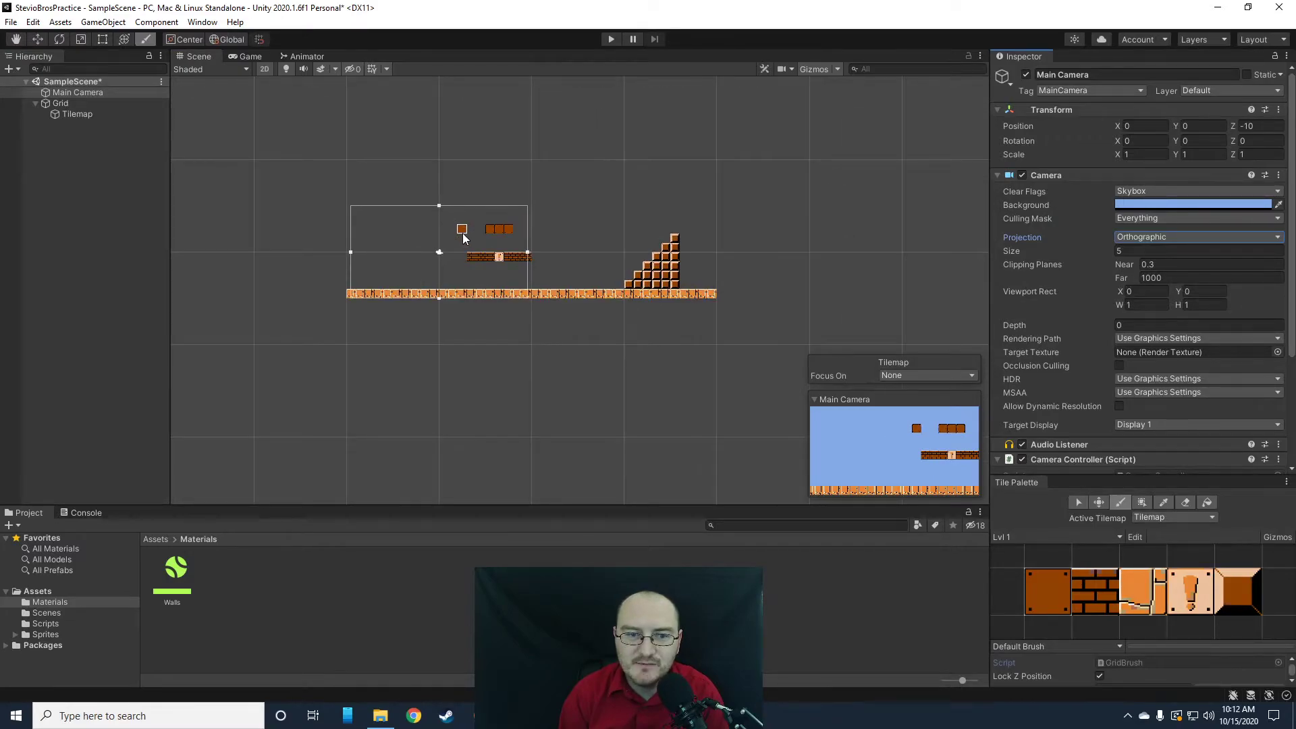
scroll(472, 307, "up", 2)
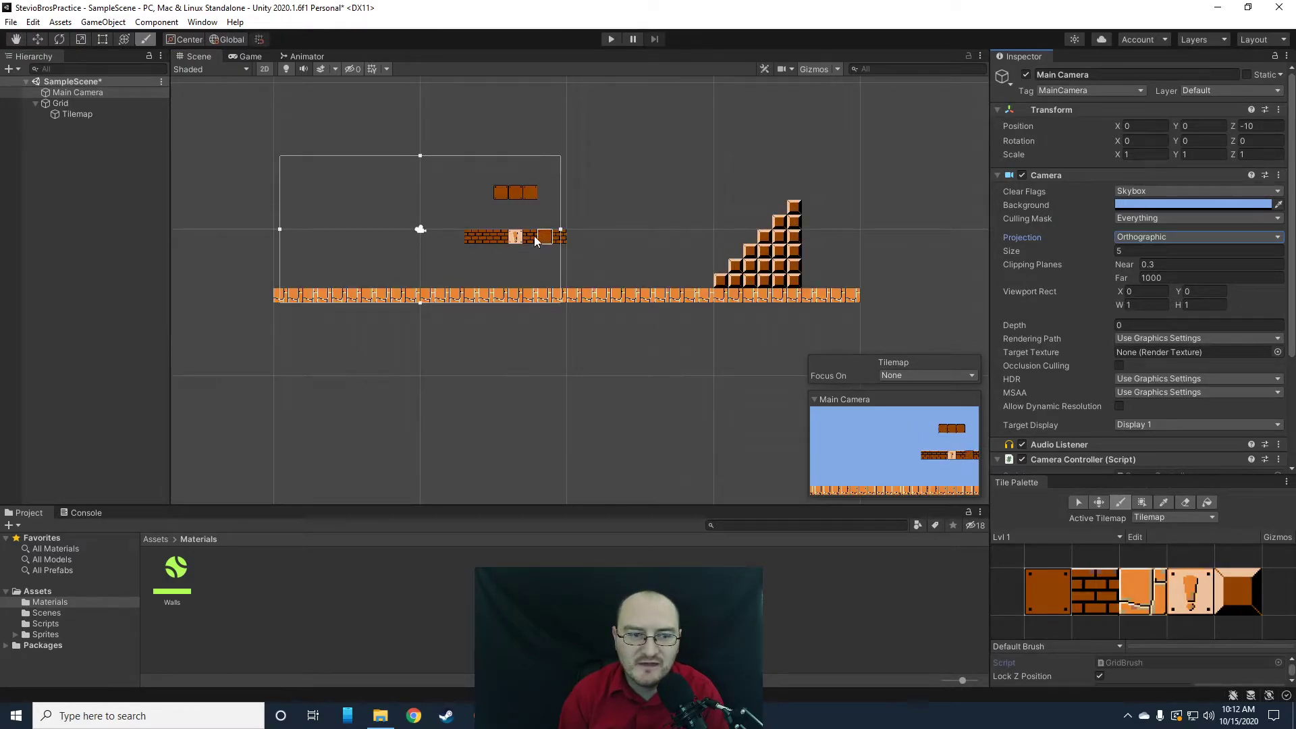
scroll(594, 338, "up", 1)
mouse_move(617, 307)
middle_mouse_down()
mouse_move(546, 404)
mouse_move(516, 414)
mouse_move(548, 429)
middle_mouse_up()
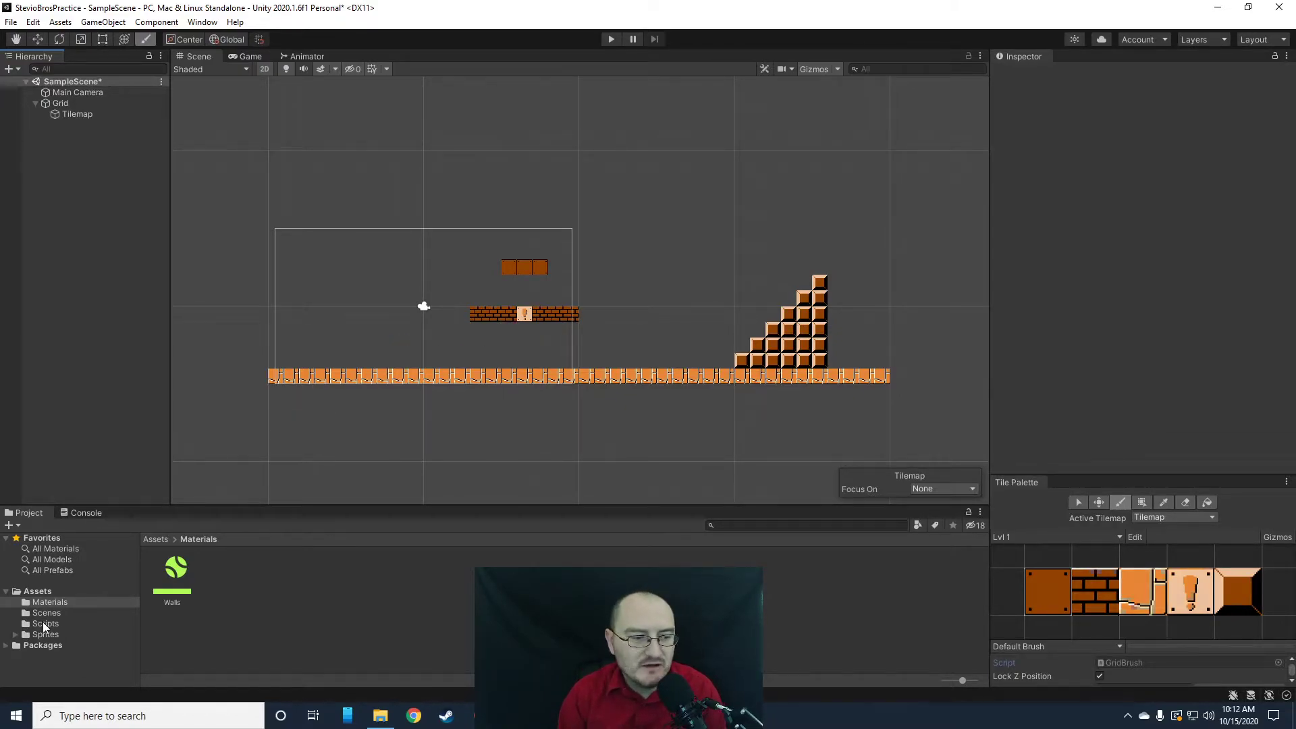
- Place the Hills sprite on the ground near the level's start and the Pipe sprite on the ground before the staircase
left_click(45, 635)
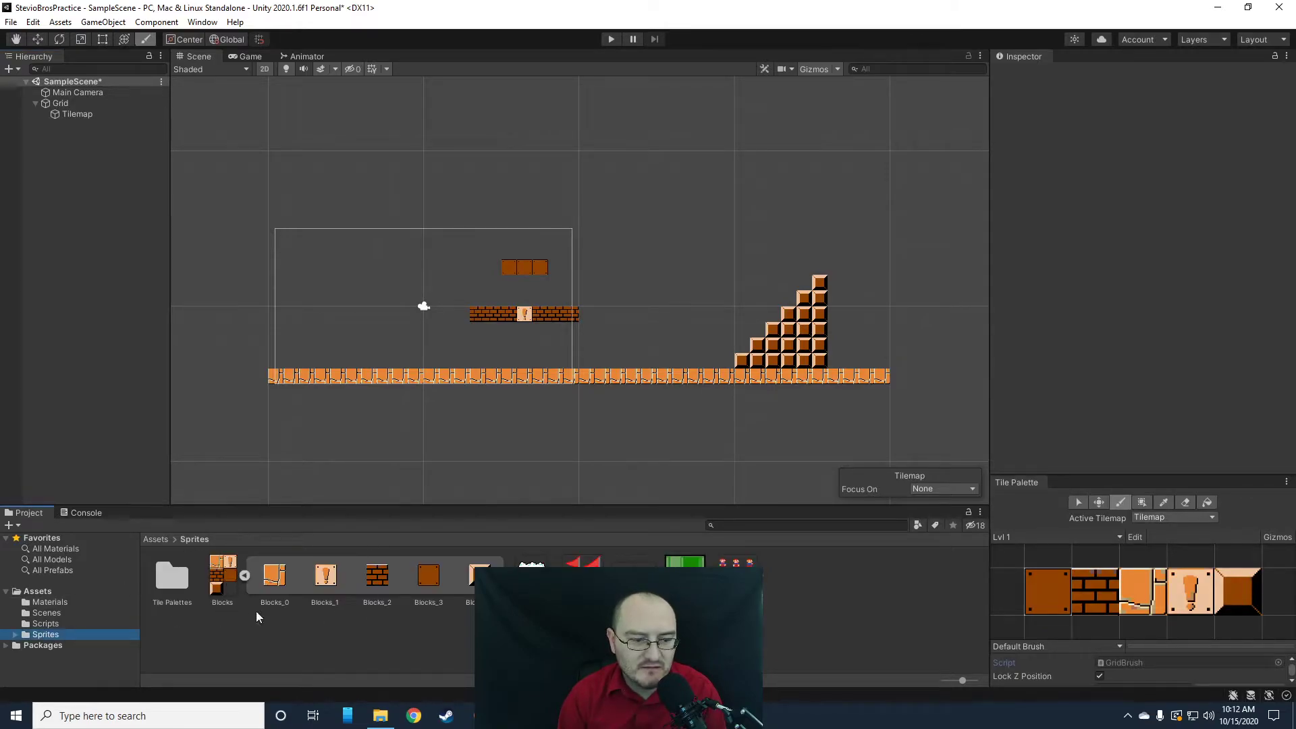
left_click(245, 577)
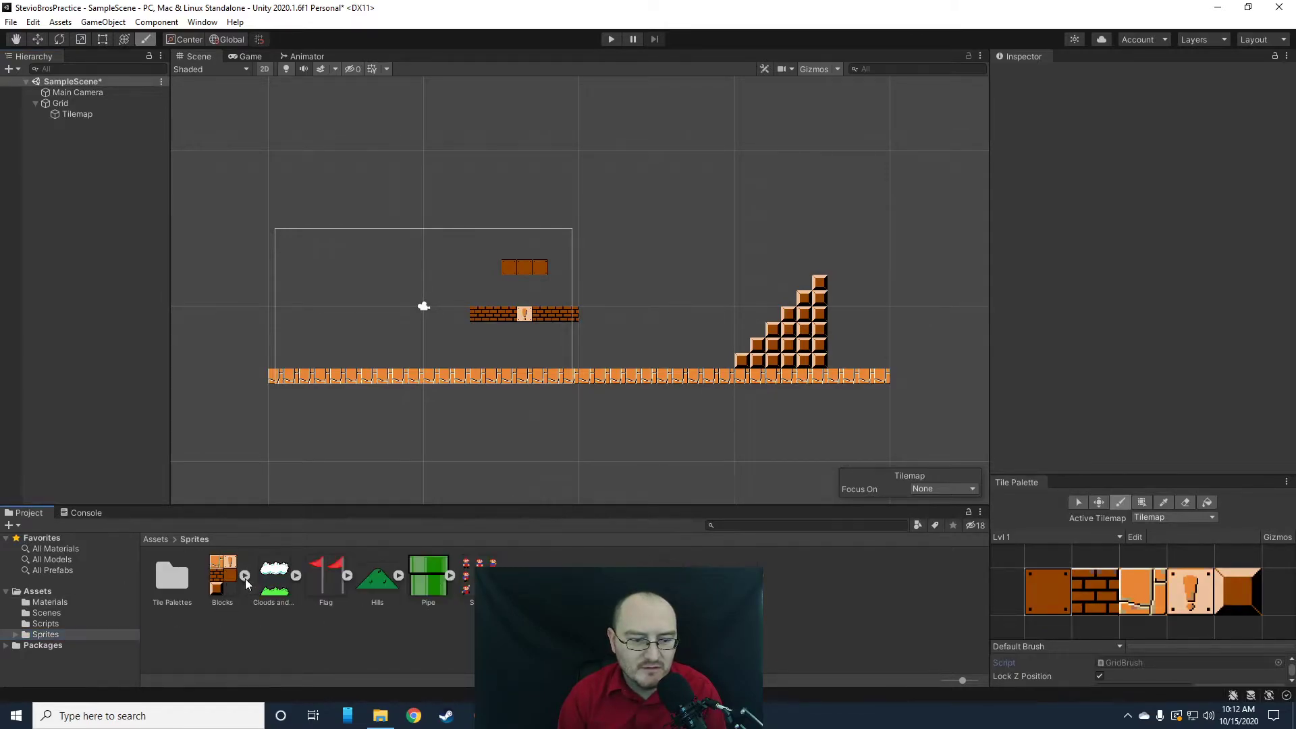
left_click(375, 579)
mouse_move(381, 580)
left_mouse_down()
mouse_move(341, 368)
mouse_move(380, 574)
left_mouse_up()
left_click(68, 92)
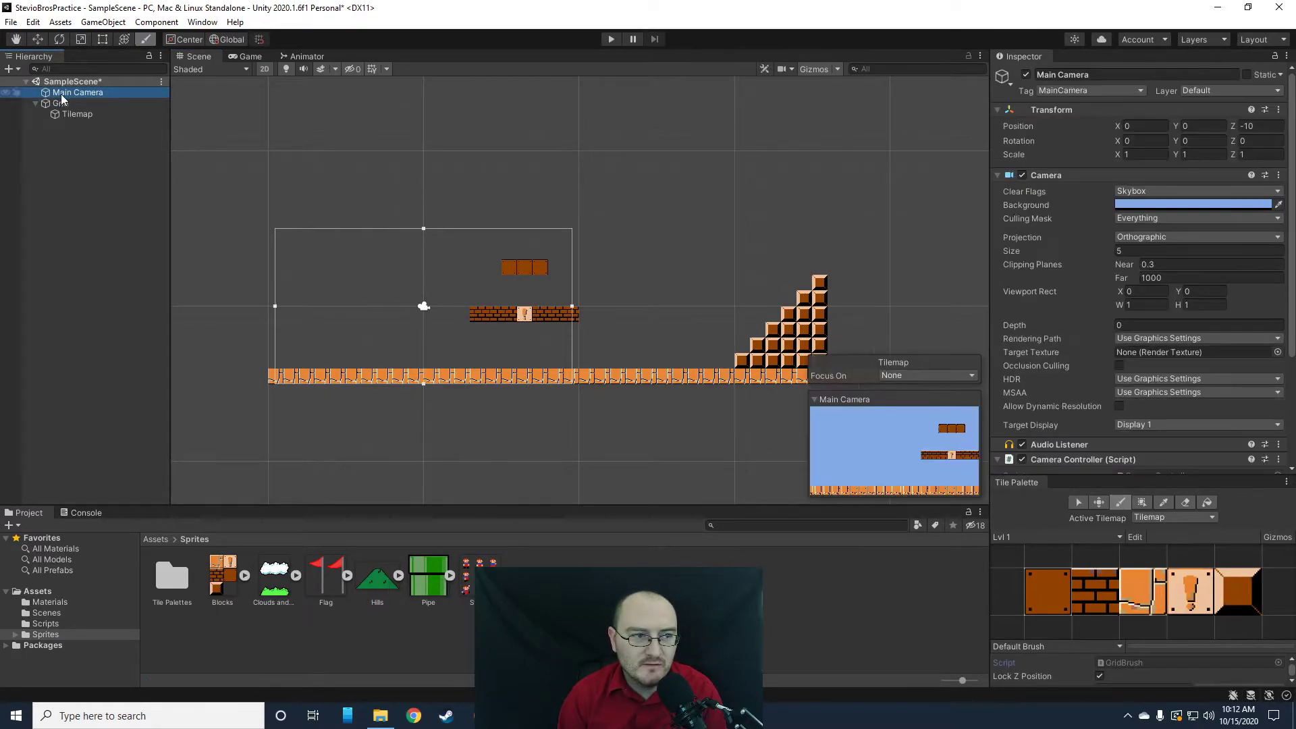
left_click(1208, 509)
left_click(1078, 503)
left_click_drag(377, 579, 382, 349)
left_click_drag(428, 579, 661, 359)
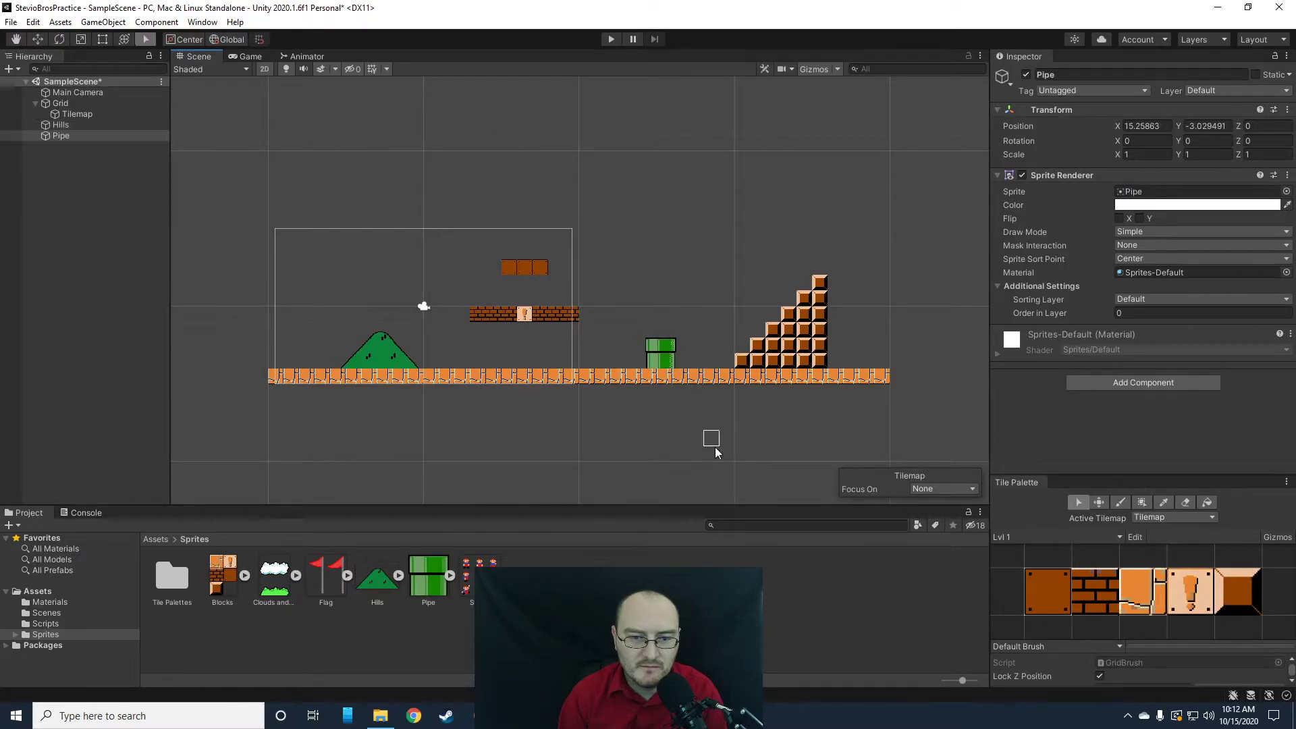
- Set the Clouds and Bushes texture's sprite mode to Multiple, apply it and open the texture in the Sprite Editor
left_click(285, 606)
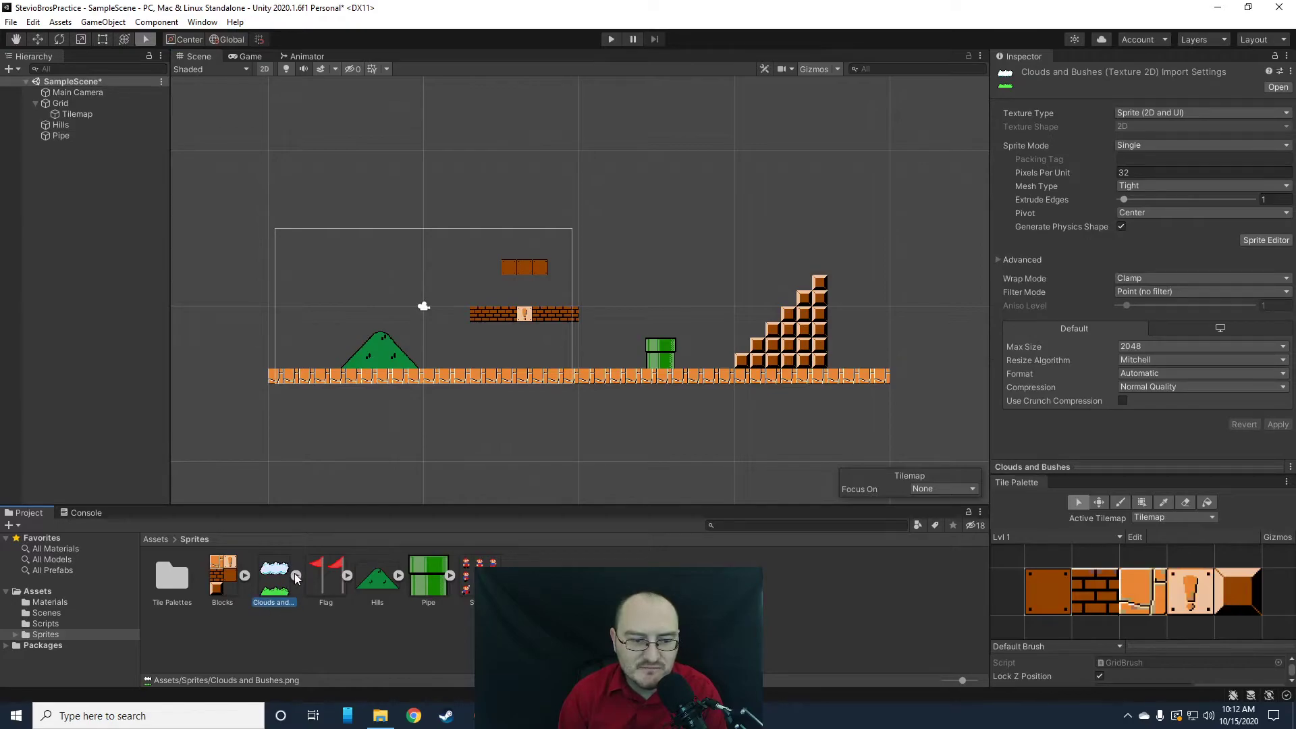
left_click(1126, 147)
left_click(1147, 173)
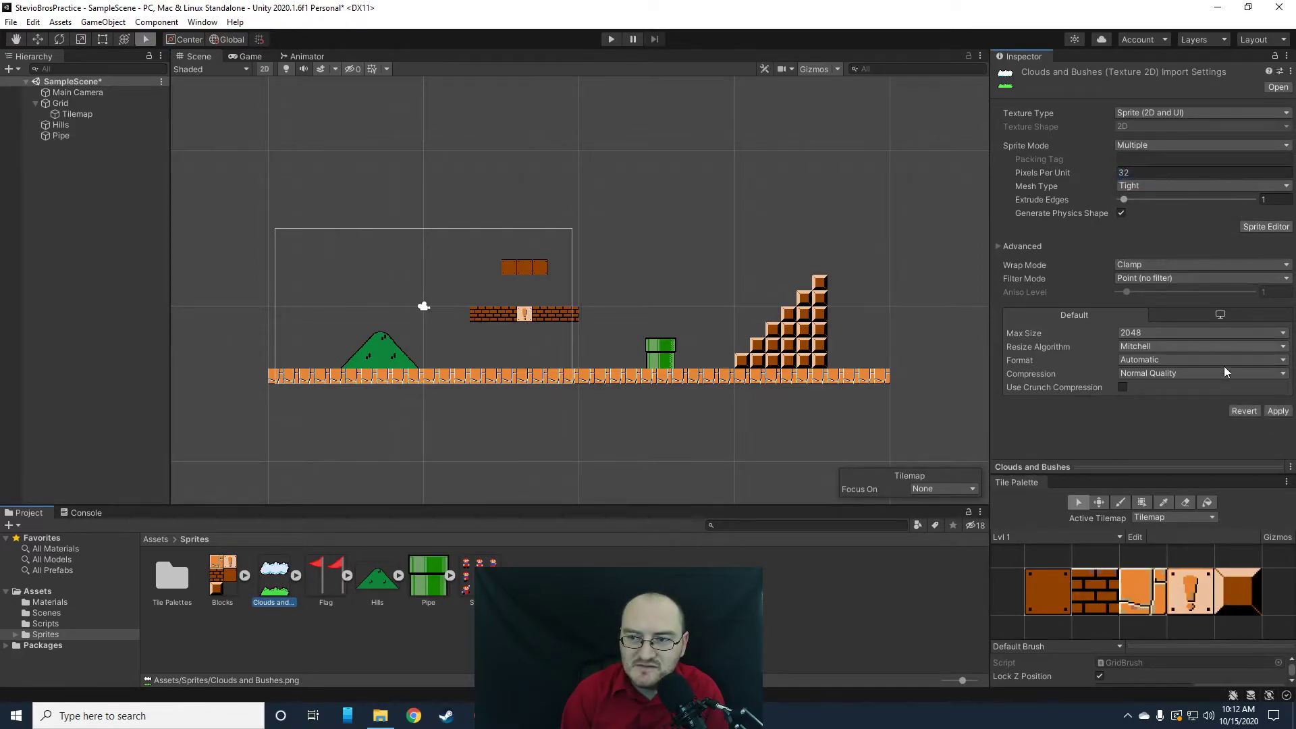
left_click(1264, 228)
left_click(683, 386)
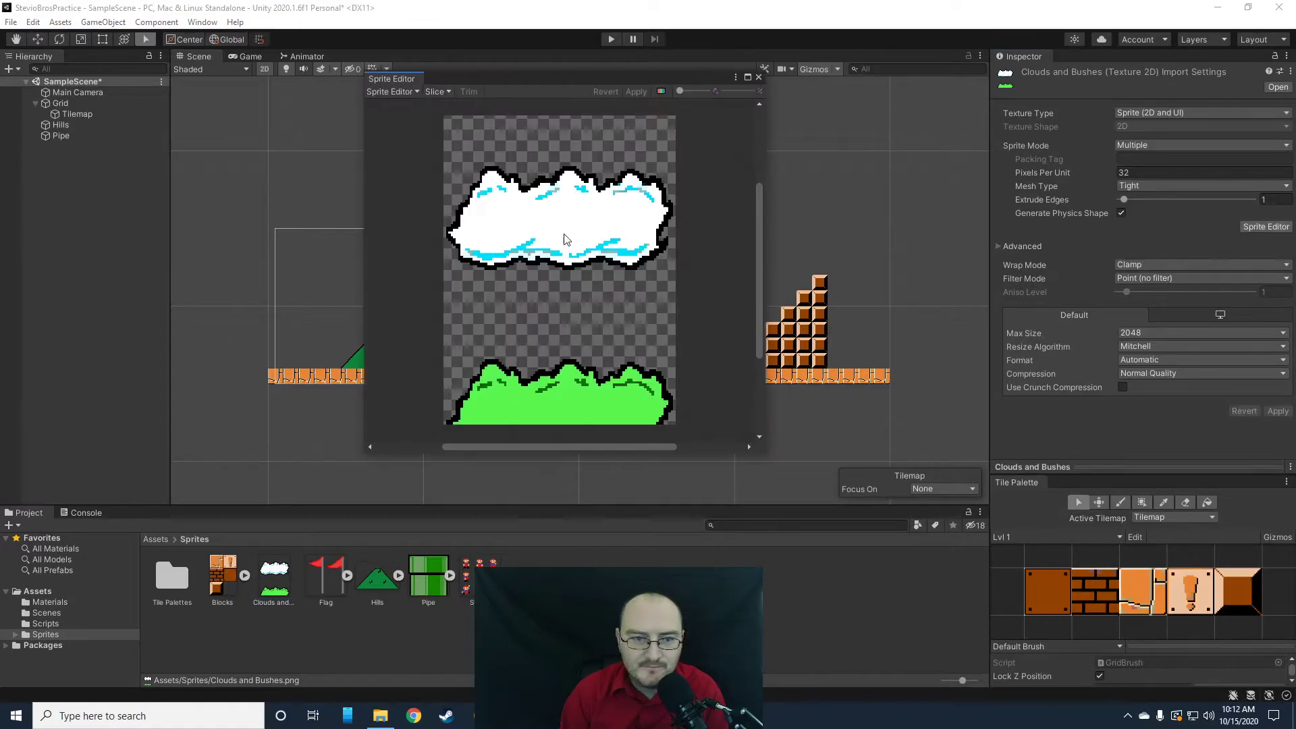
- Slice the Clouds and Bushes texture with the Automatic type and close the Sprite Editor
left_click(442, 91)
left_click(536, 104)
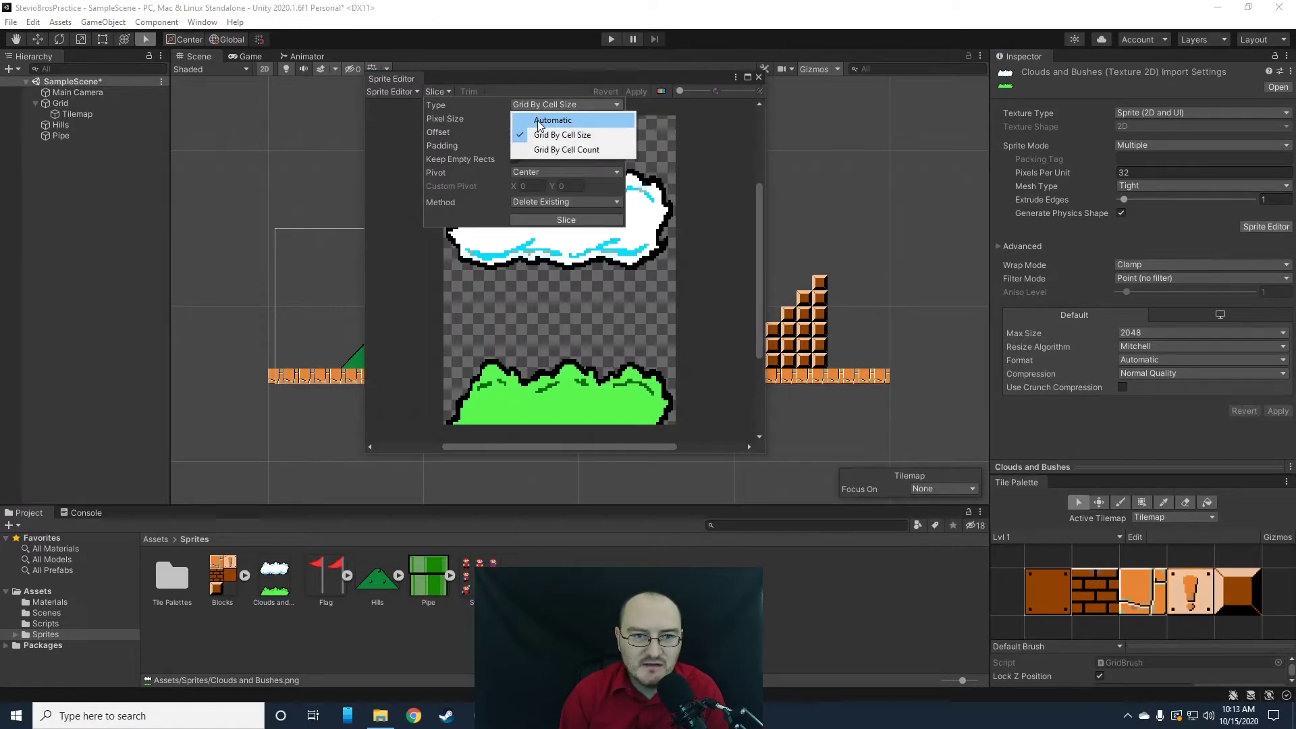
left_click(540, 108)
left_click(540, 220)
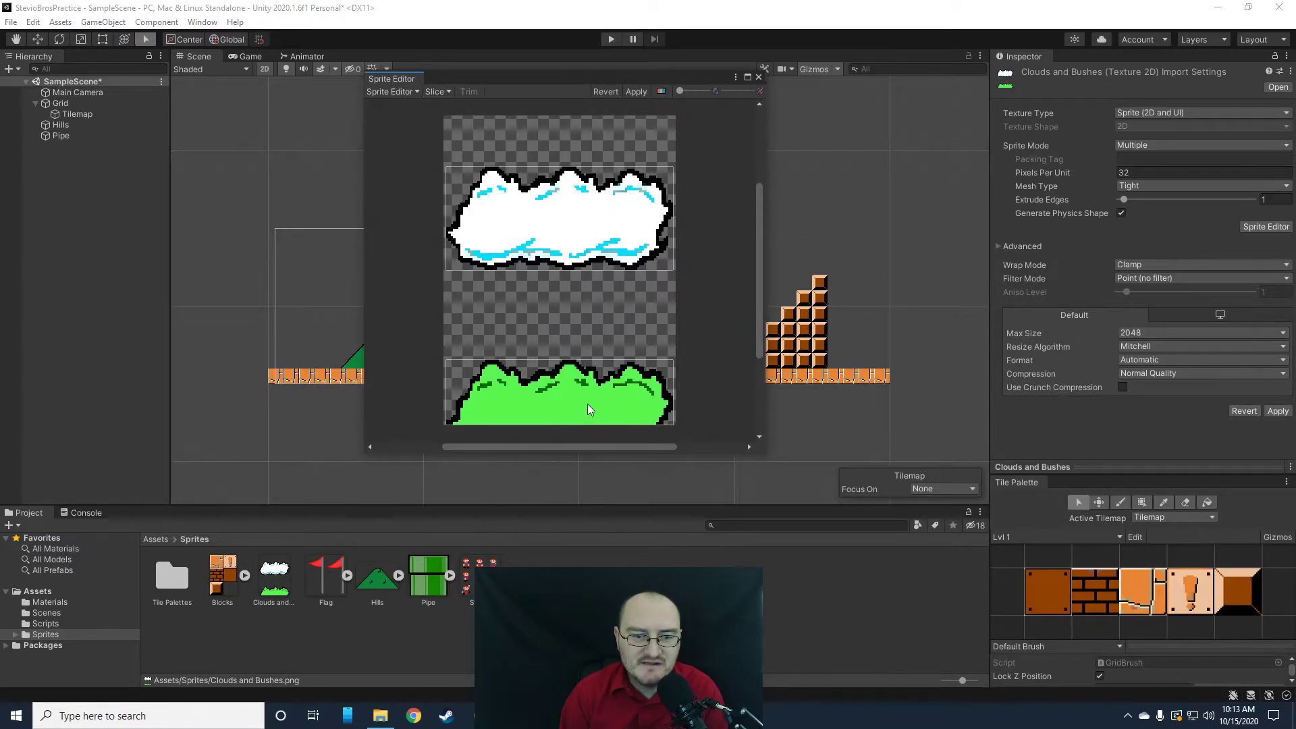
left_click(759, 76)
- Place three cloud sprites in the sky and two bush sprites on the ground, at the level's start and beneath the brick platform
left_click(295, 575)
left_click_drag(338, 581, 704, 269)
left_click_drag(376, 577, 521, 368)
left_click_drag(390, 580, 278, 367)
left_click_drag(277, 368, 277, 369)
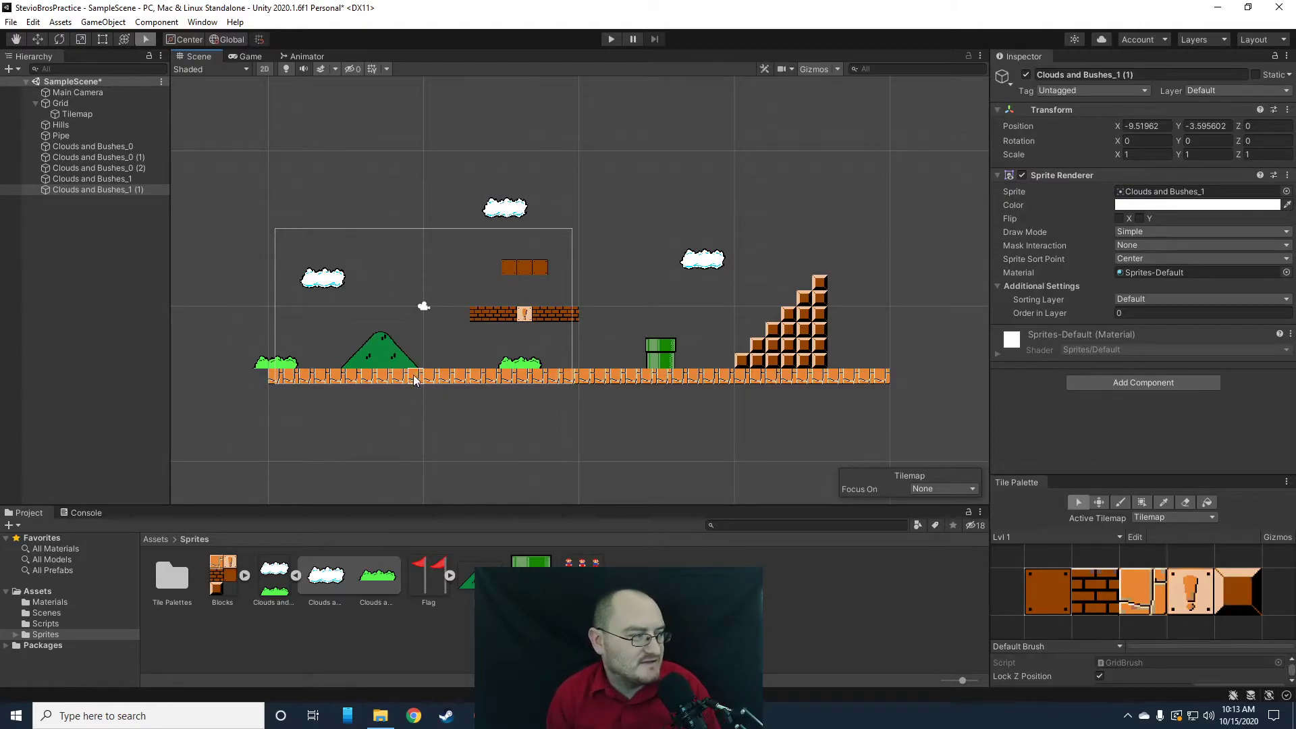
- Set the Flag texture's sprite mode to Multiple, apply it and open the texture in the Sprite Editor
left_click(428, 577)
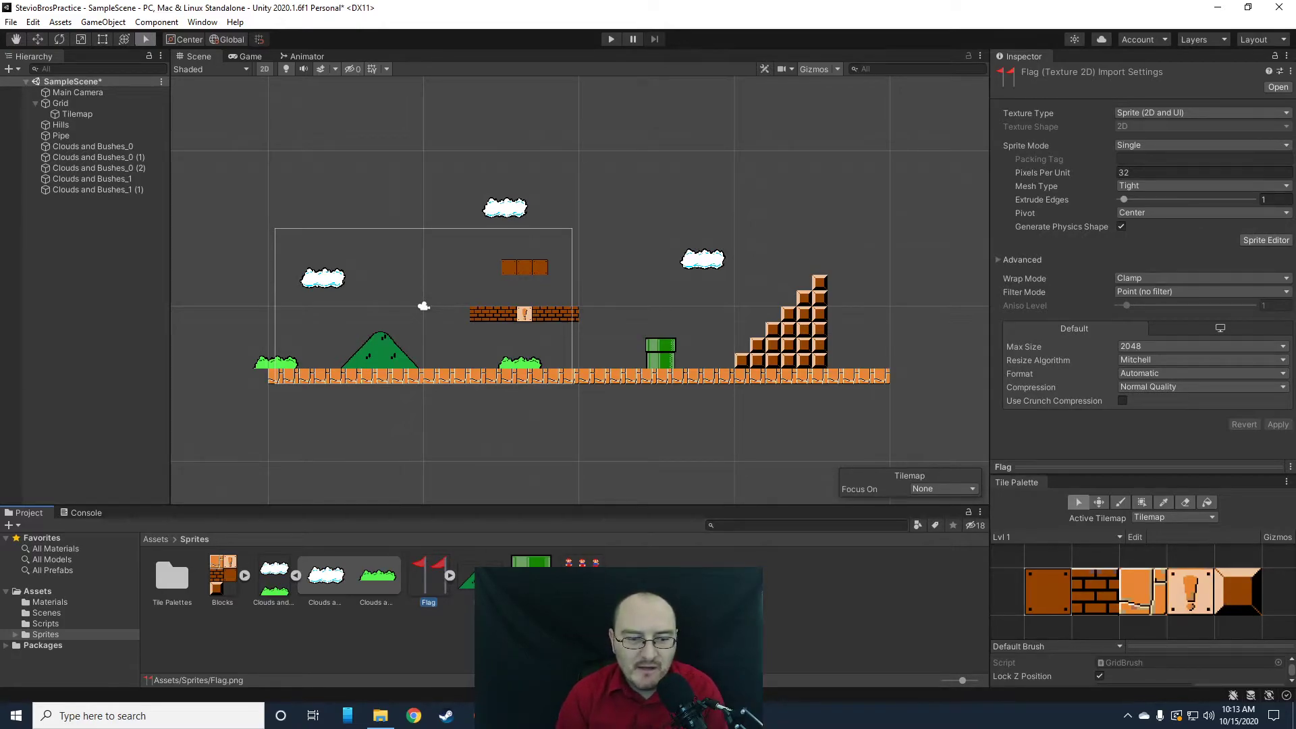
left_click(1140, 145)
left_click(1152, 176)
left_click(1265, 227)
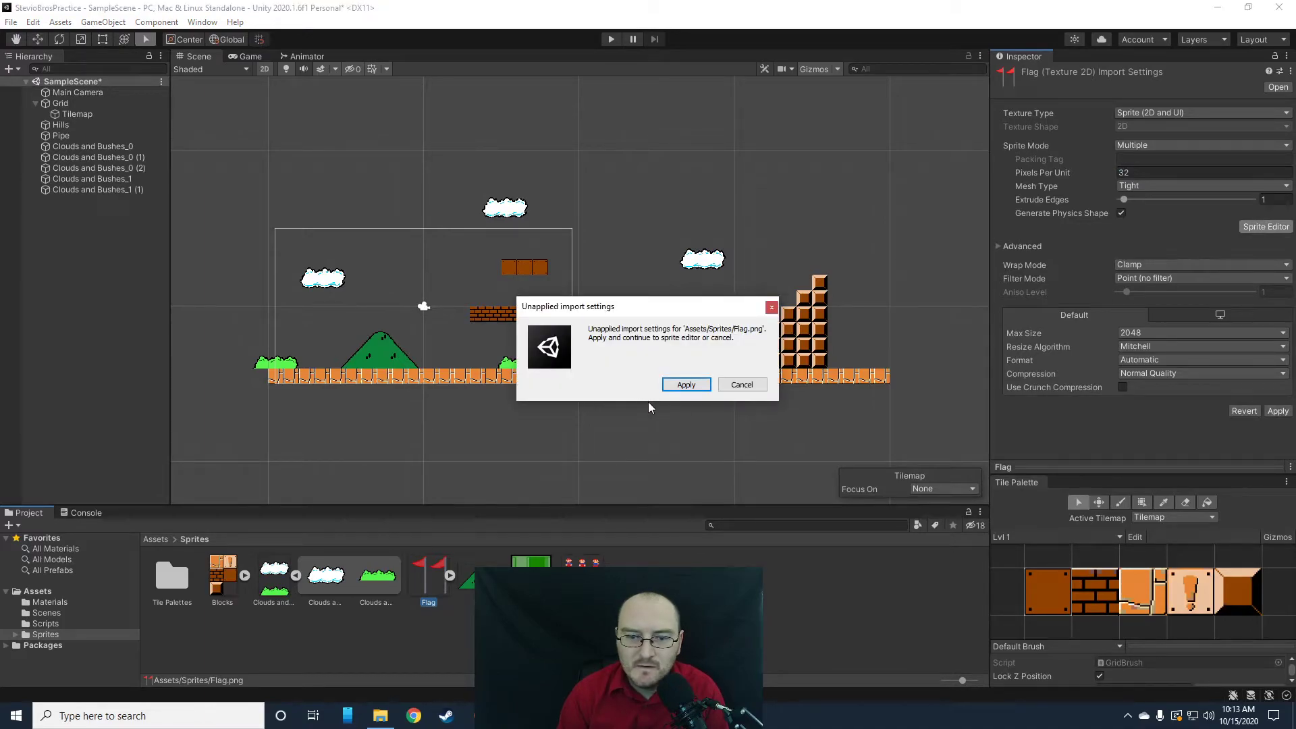
left_click(685, 384)
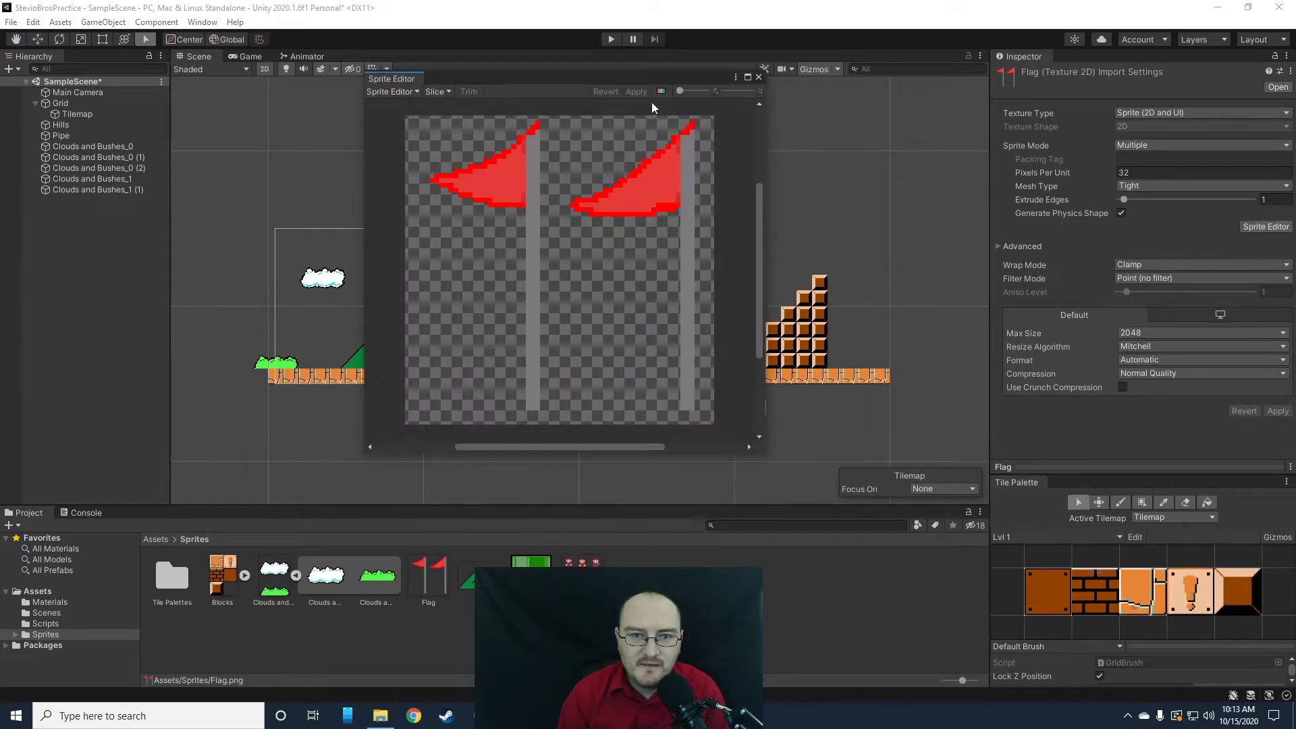
- Slice the Flag texture with the Automatic type, apply the slices and close the Sprite Editor
left_click(434, 91)
left_click(574, 220)
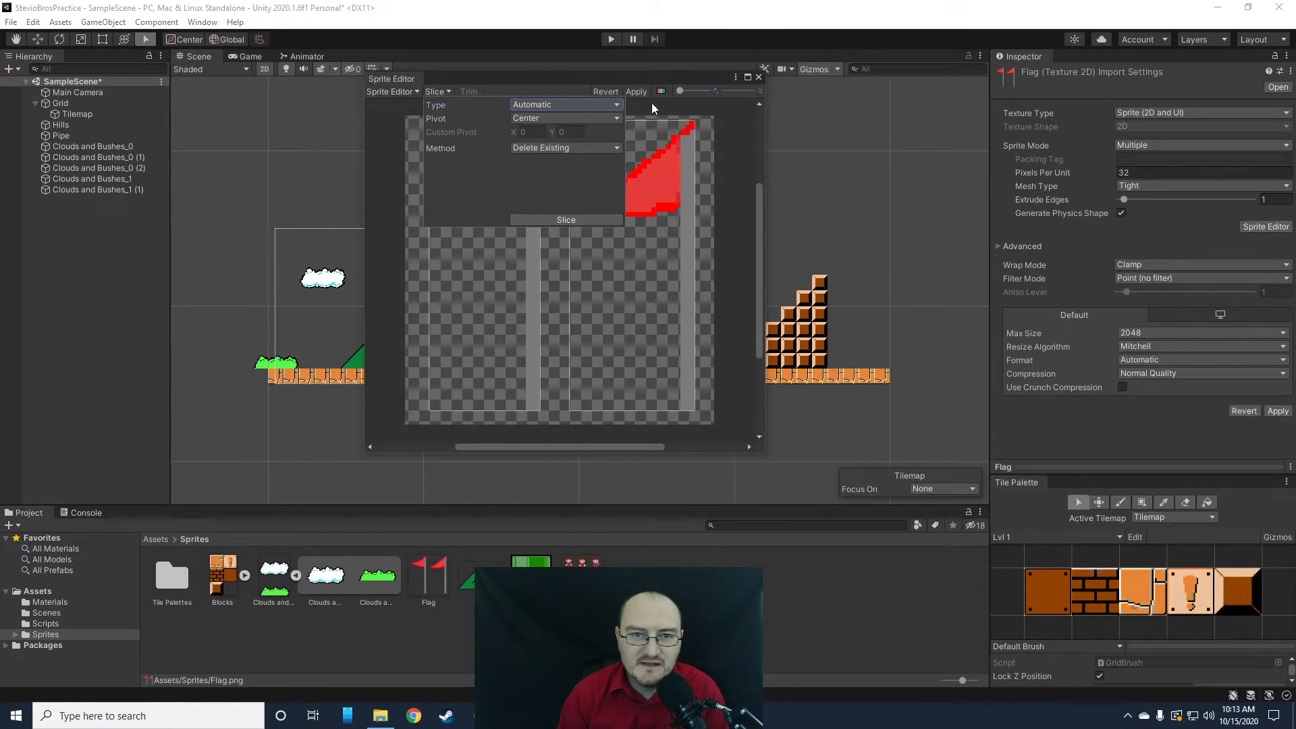
left_click(636, 92)
left_click(758, 77)
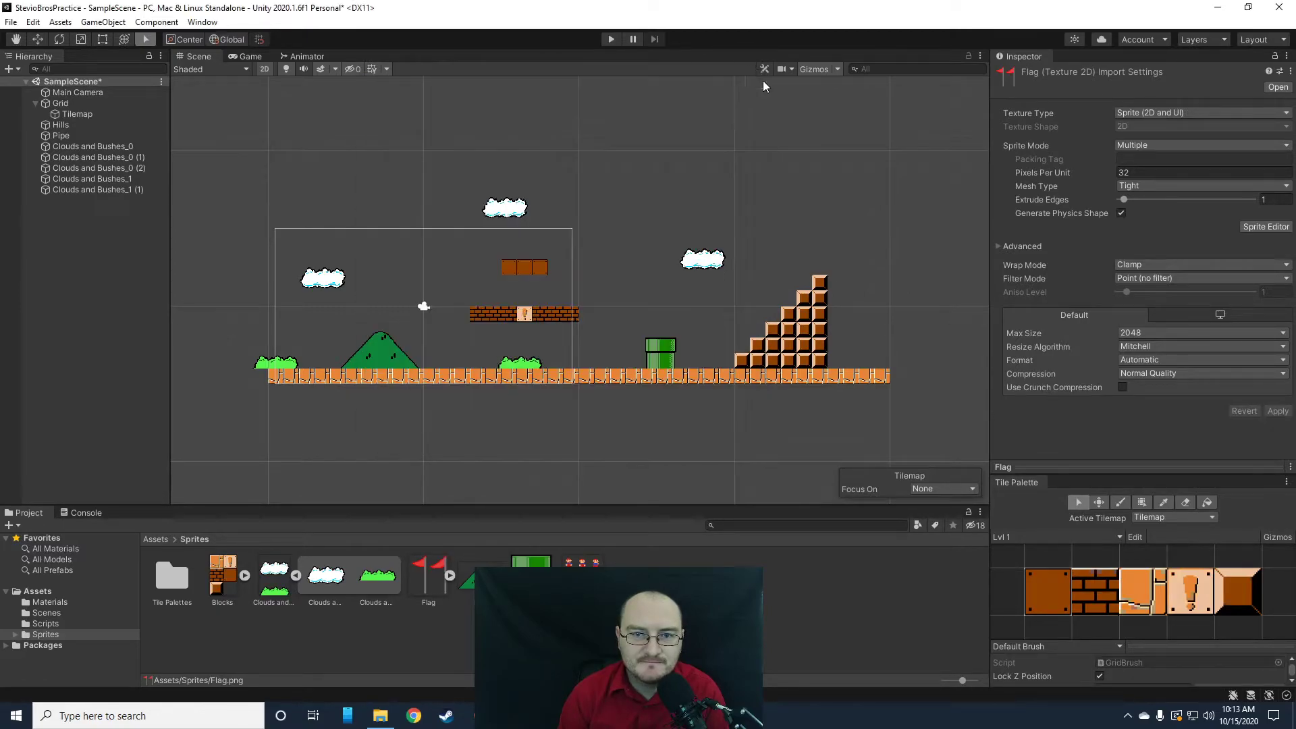
- Place the Flag_1 sprite at the far end of the ground past the staircase and set its X and Y scale to 3
left_click(450, 575)
left_click_drag(499, 580, 878, 363)
left_click(1151, 155)
type("3")
key("Tab")
type("3")
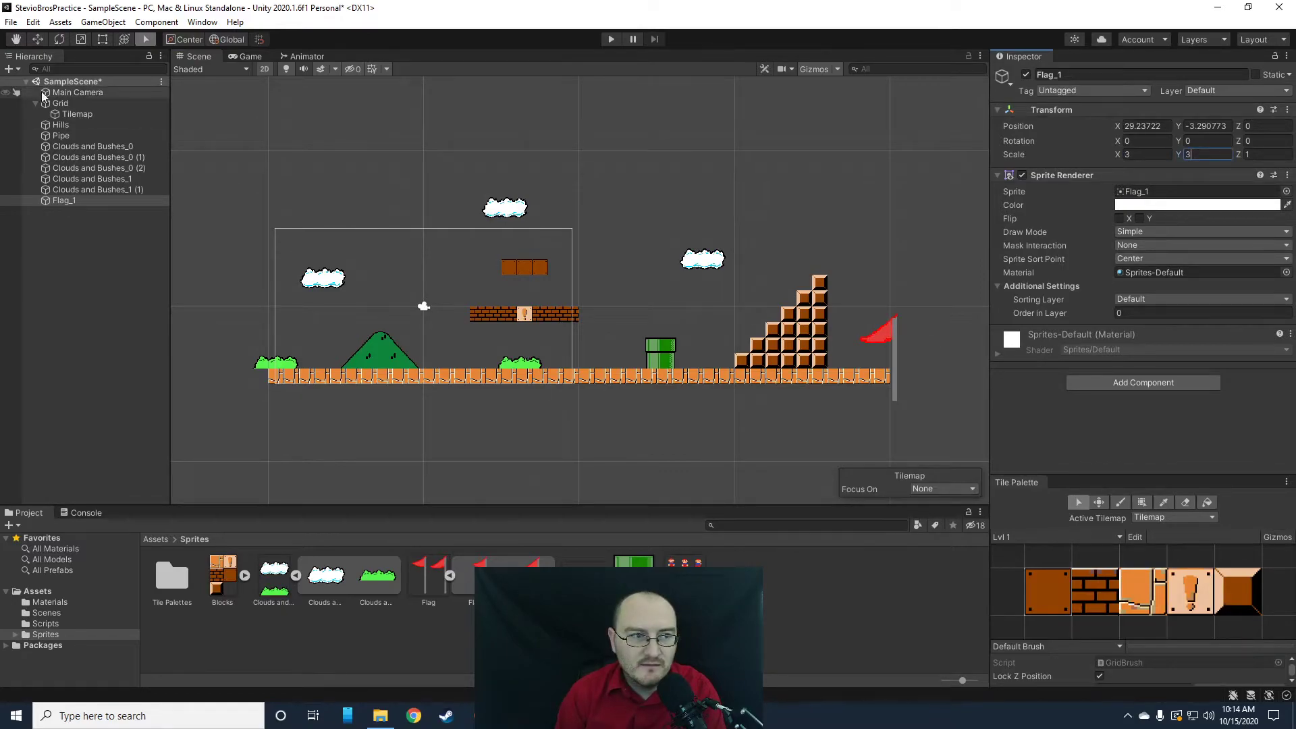
- Move the flag to X 28.5, Y -1.2 so its pole stands on the last ground tile
left_click(15, 42)
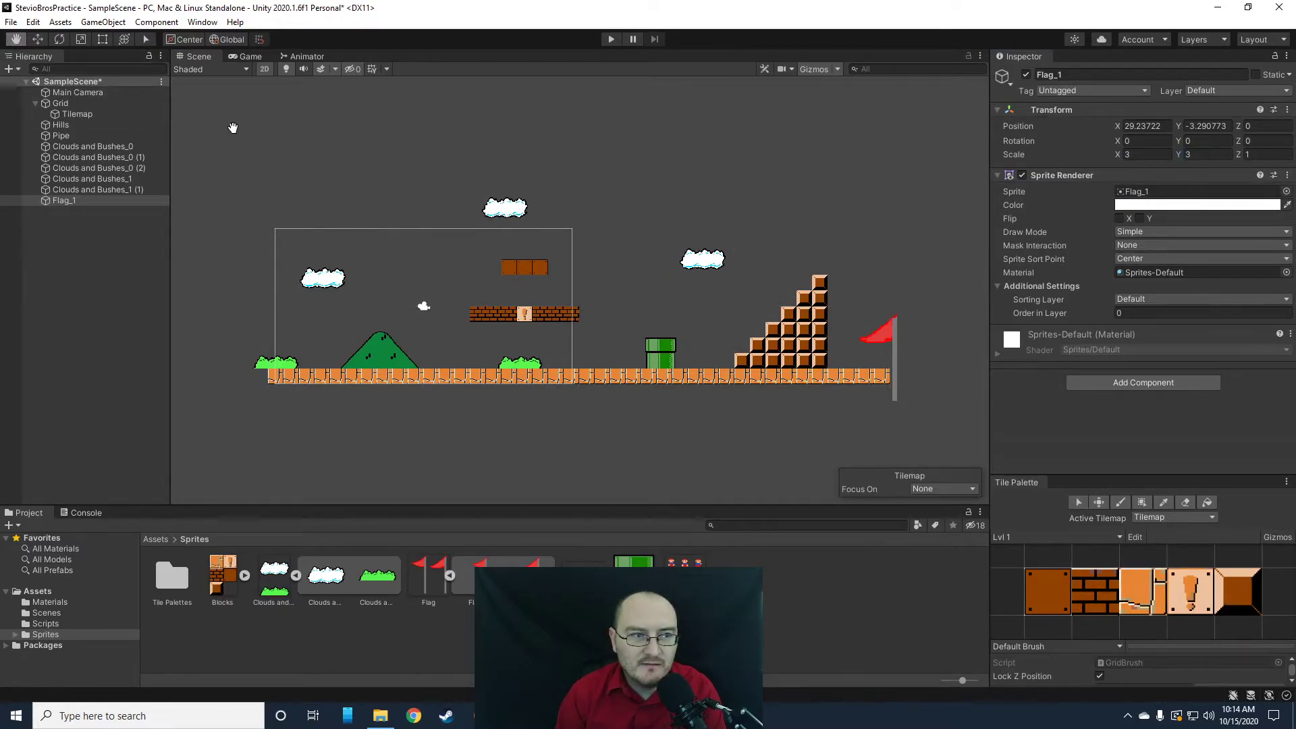
left_click(37, 39)
left_click_drag(890, 353, 876, 322)
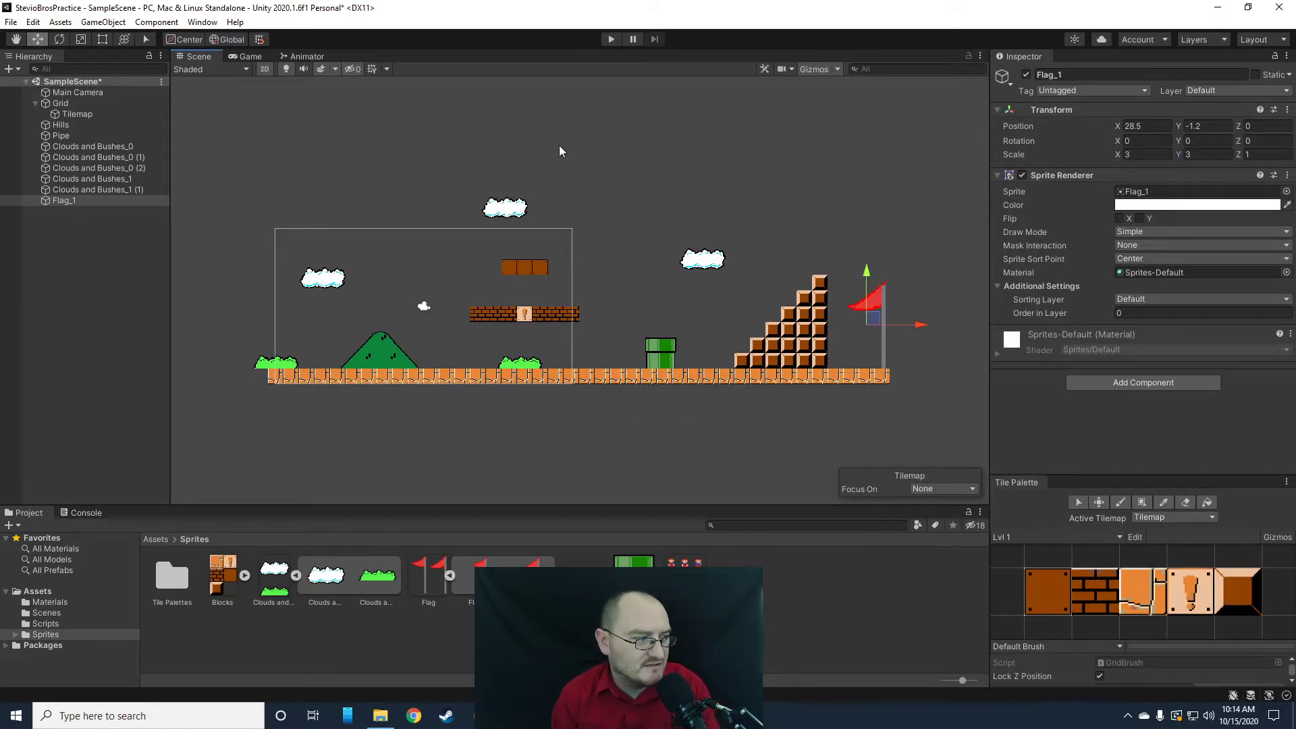
scroll(380, 240, "down", 2)
scroll(379, 240, "up", 4)
scroll(540, 267, "down", 1)
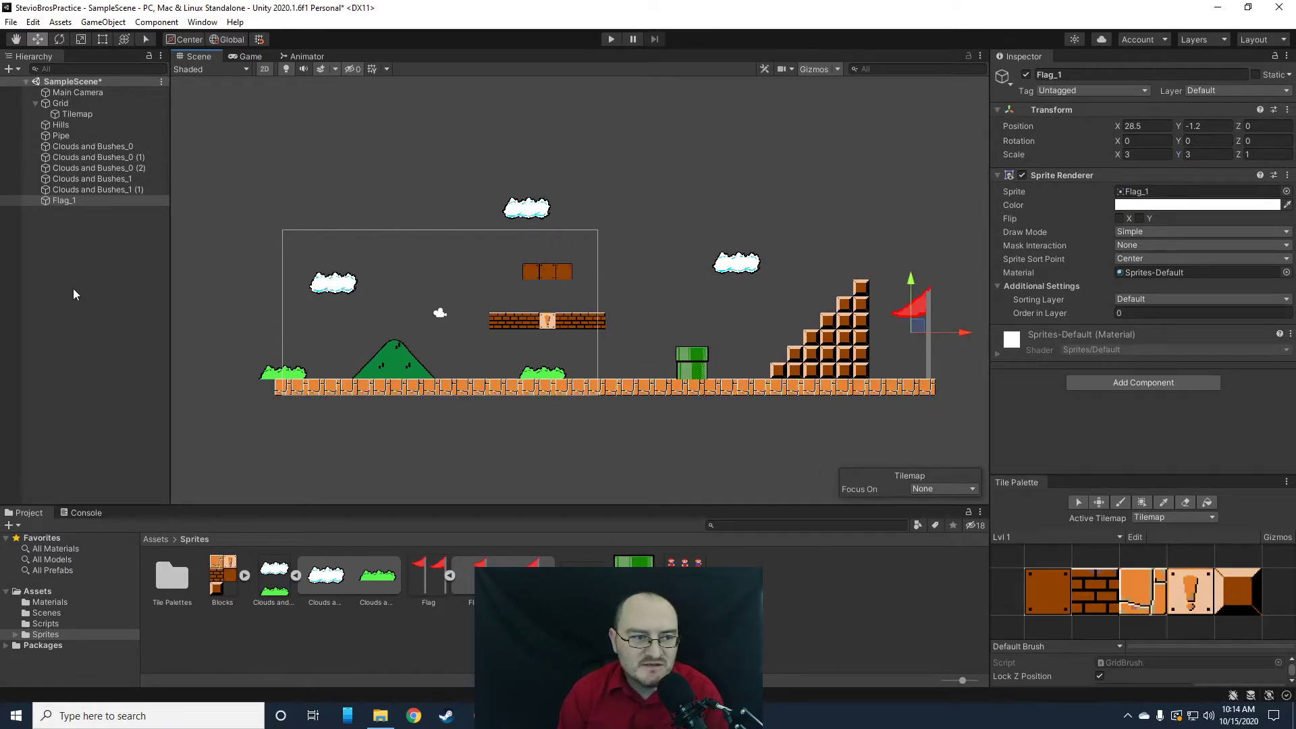
- Create an empty object in the scene and rename it Left Barrier
left_click(64, 230)
right_click(64, 227)
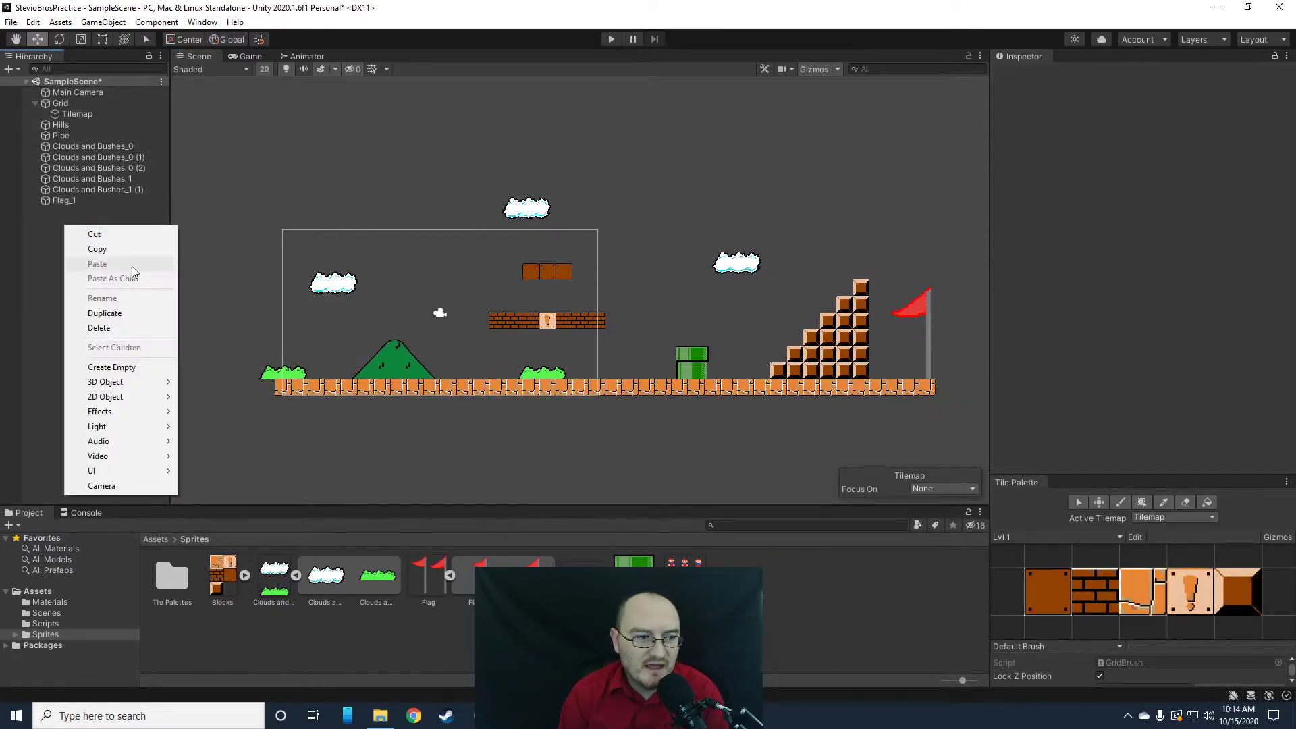
left_click(112, 366)
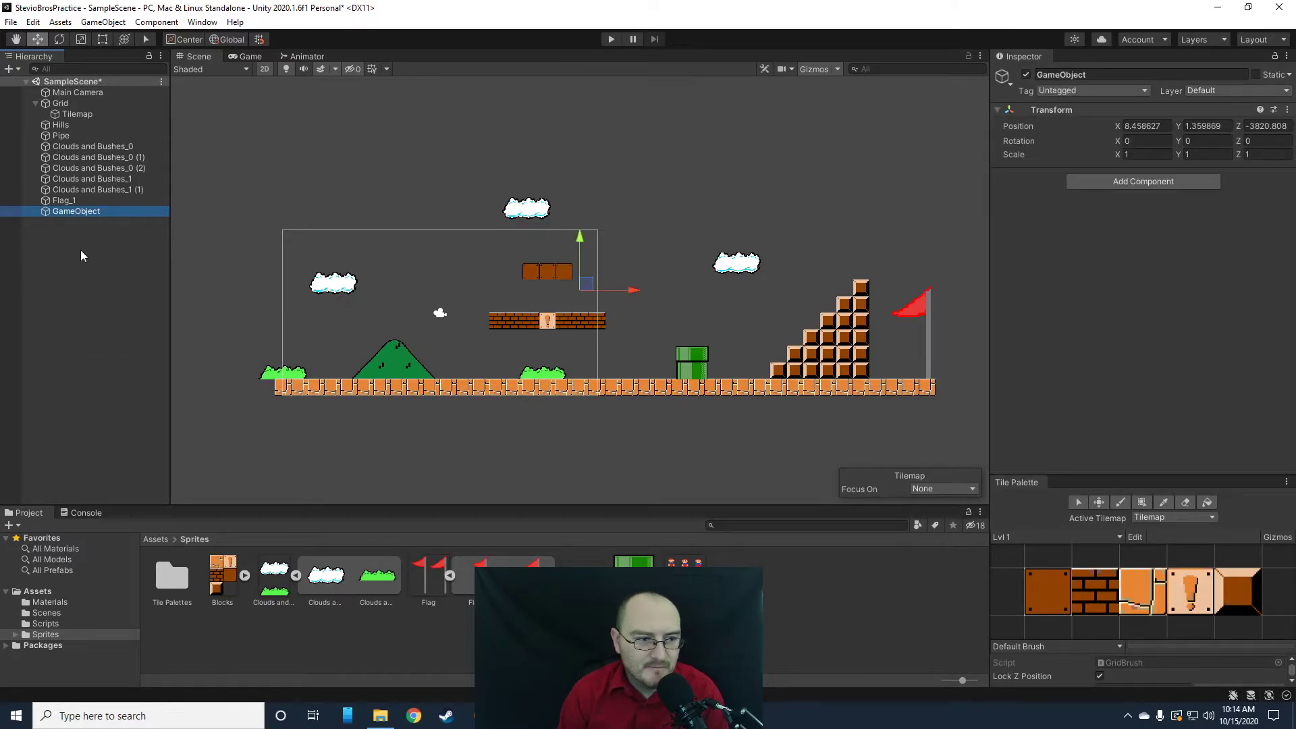
right_click(92, 214)
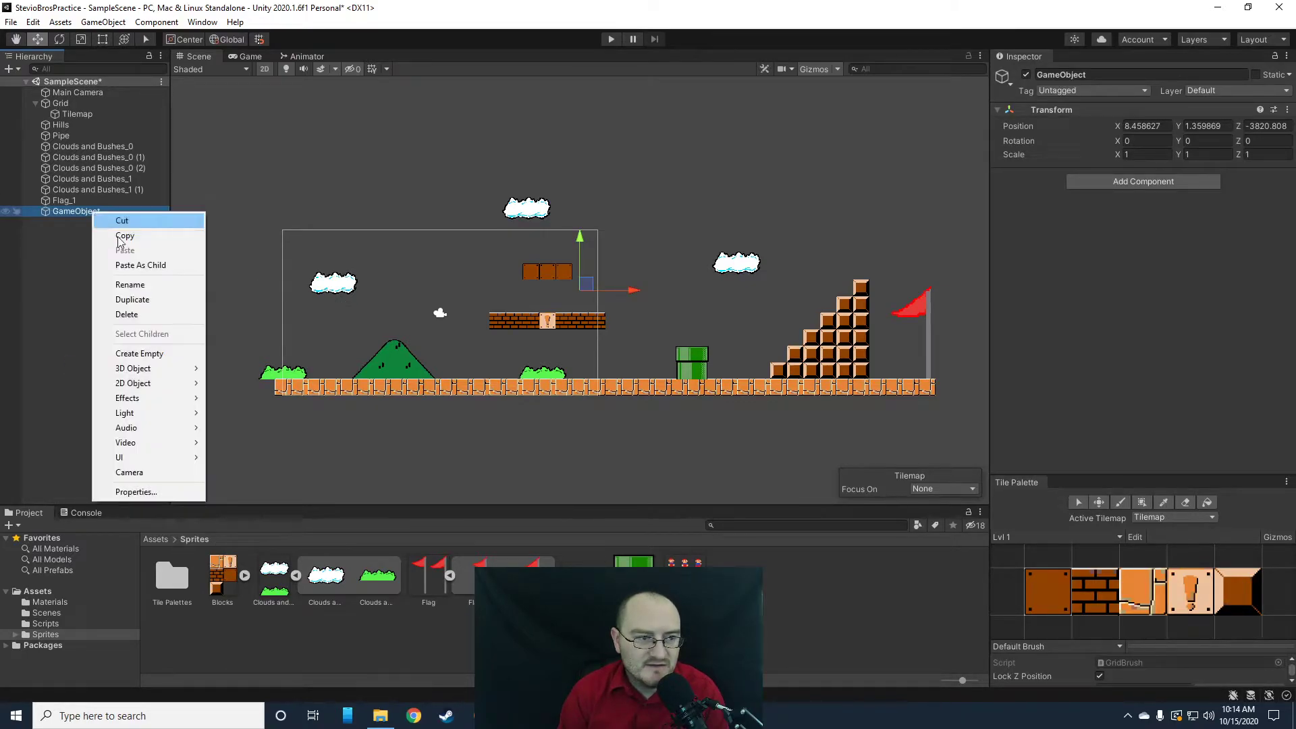
left_click(129, 285)
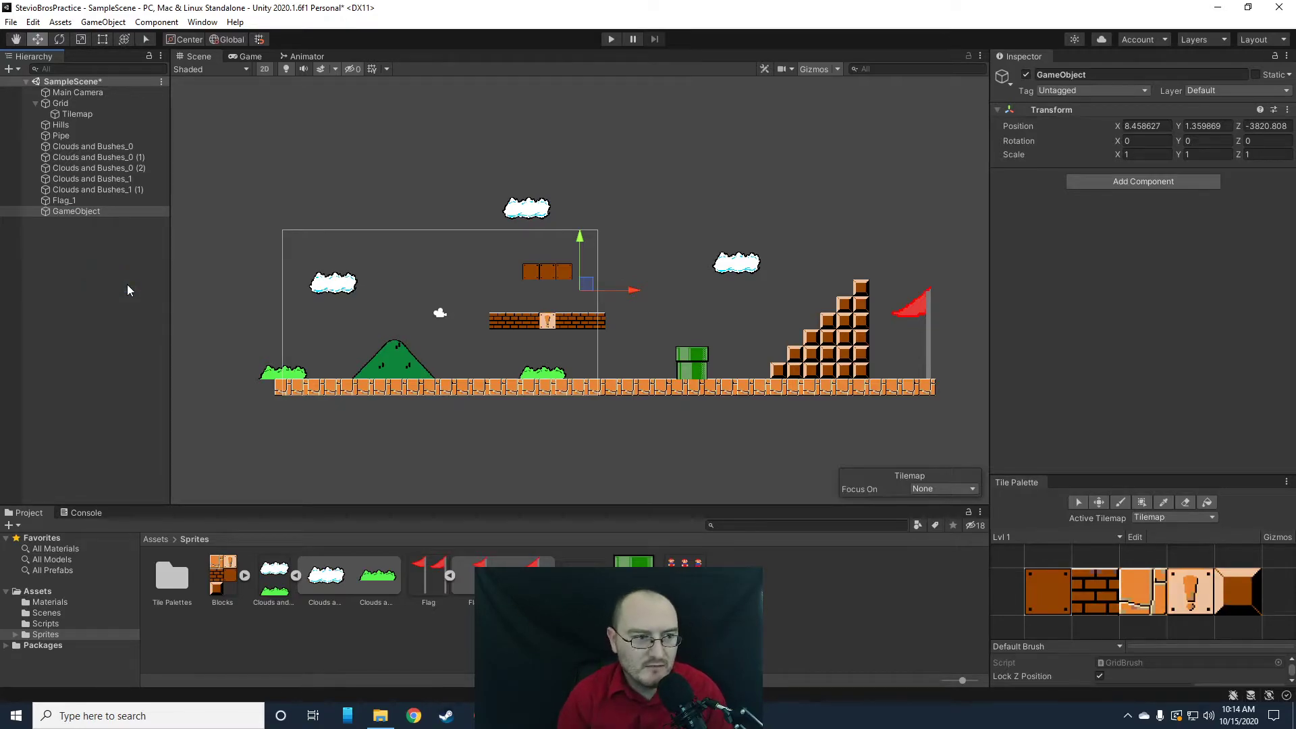
right_click(84, 212)
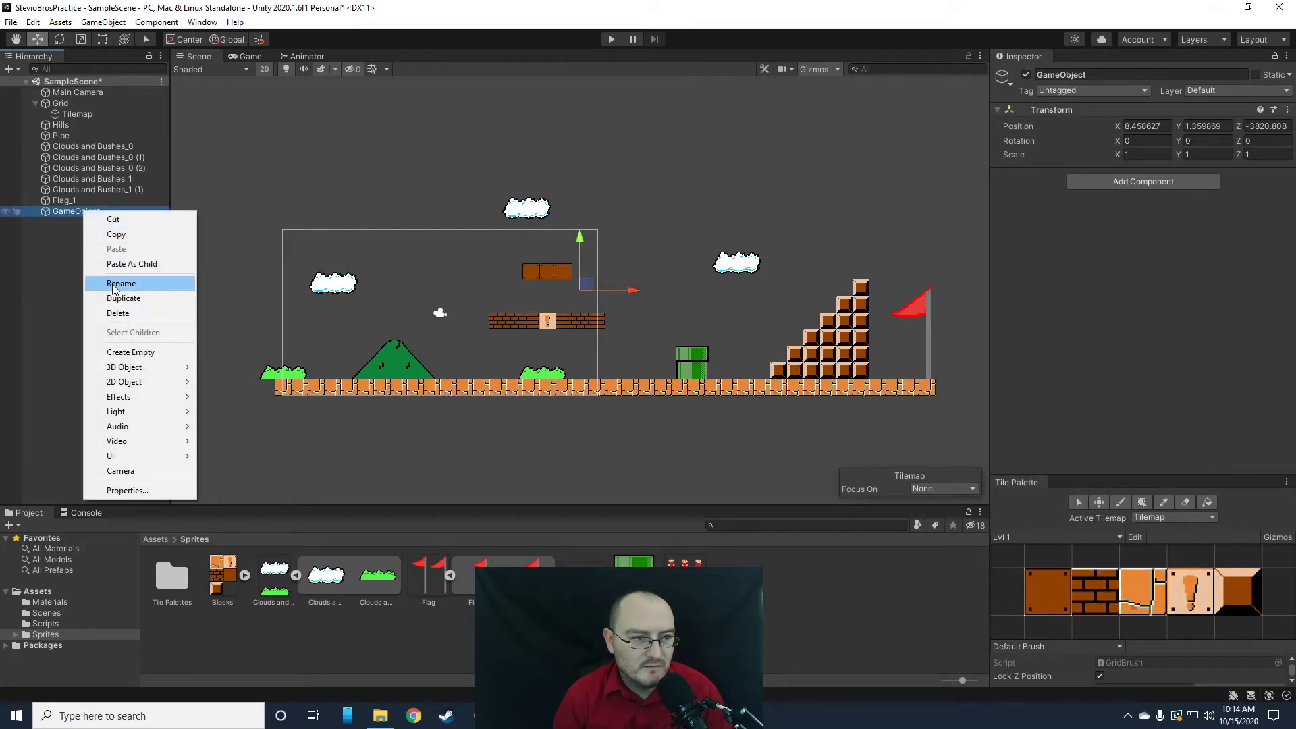
left_click(113, 283)
type("Left BA")
key("BackSpace")
type("arrier")
key("Return")
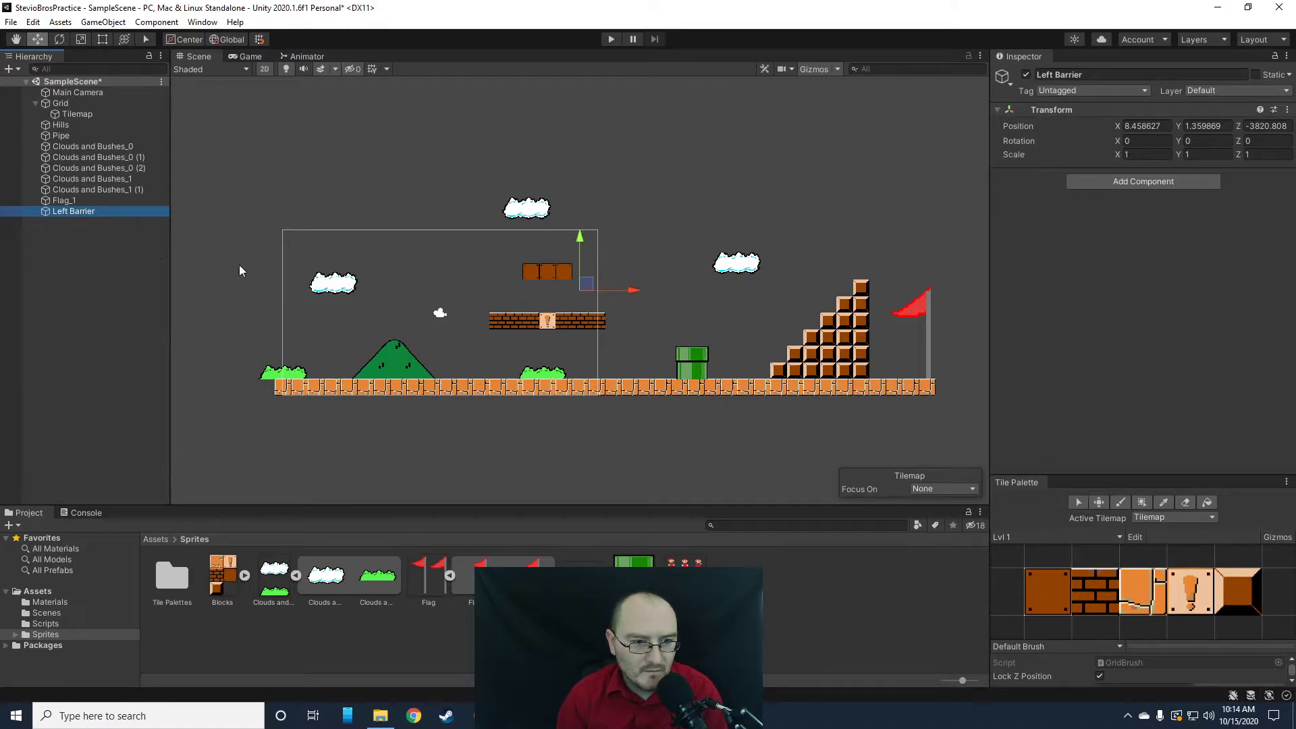
- Add a Box Collider 2D to Left Barrier and reshape it to about 4.2 by 19 units beside the level's start
left_click(1147, 182)
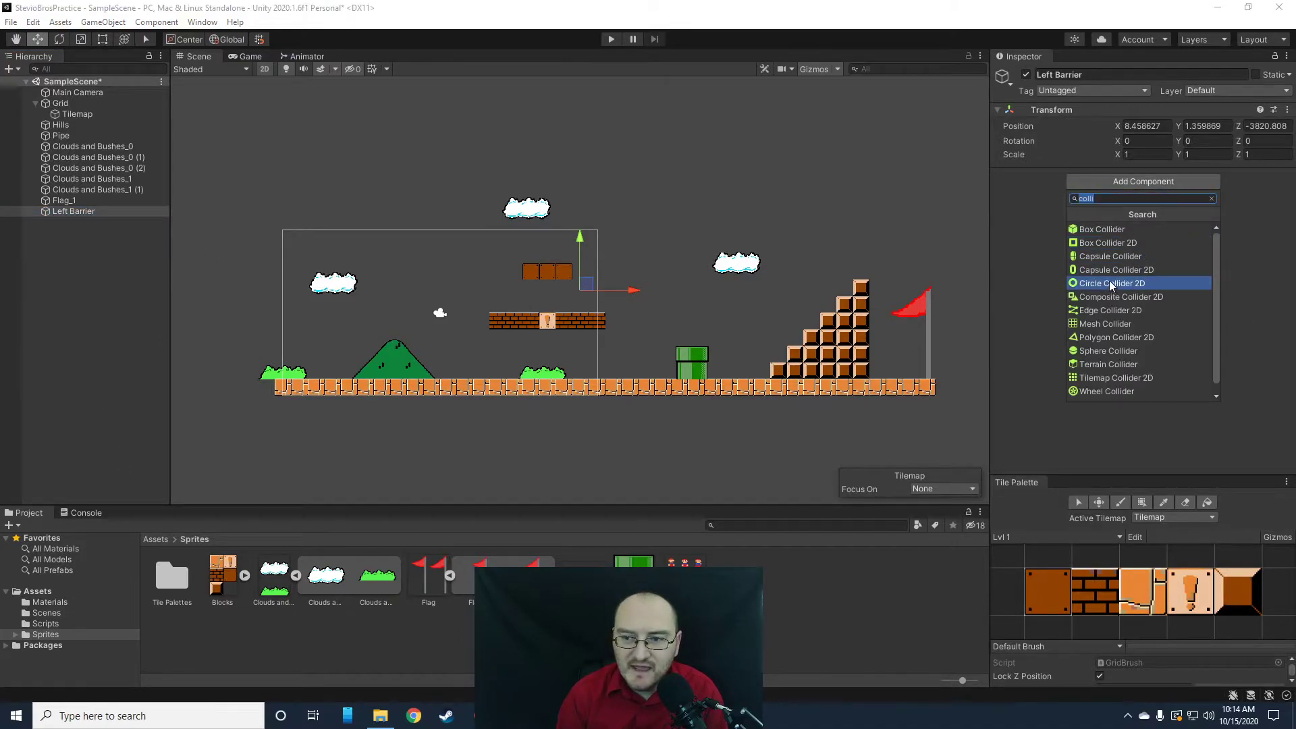
left_click(1101, 244)
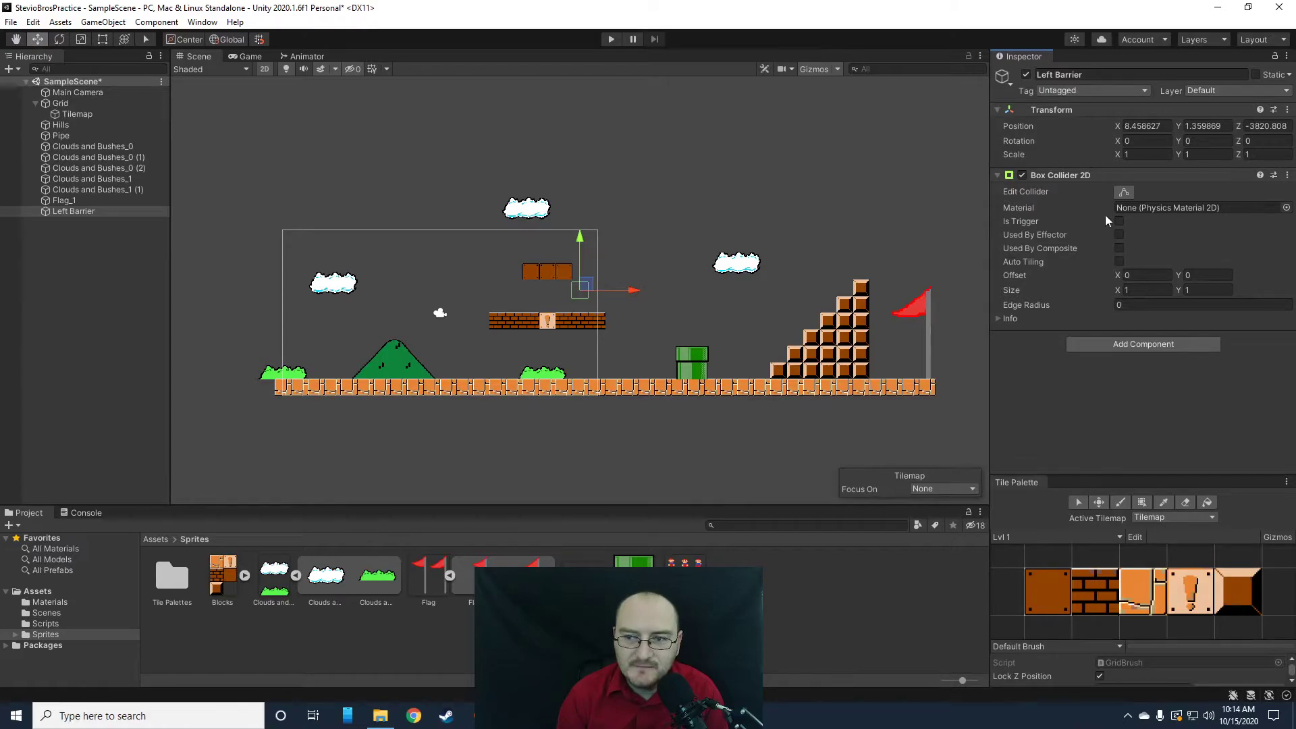
left_click(1123, 192)
left_click_drag(572, 290, 208, 290)
left_click_drag(588, 290, 277, 301)
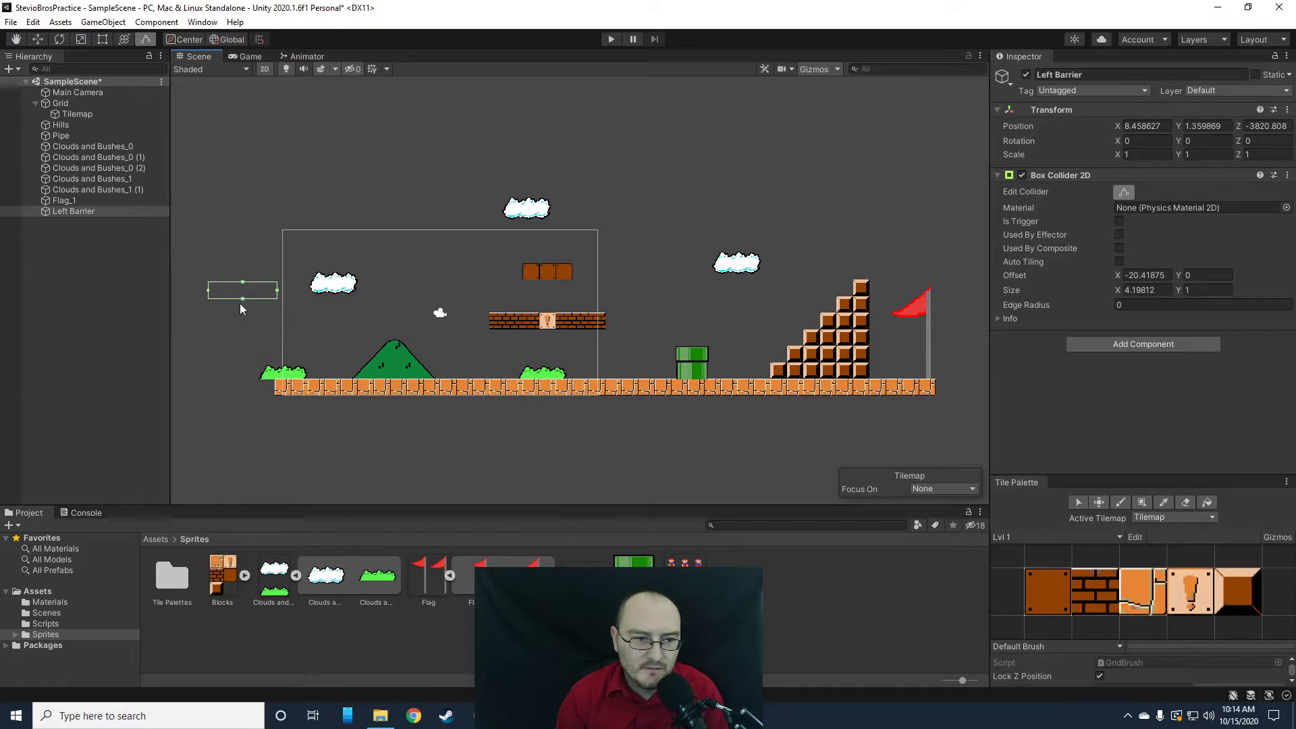
left_click_drag(243, 363, 248, 408)
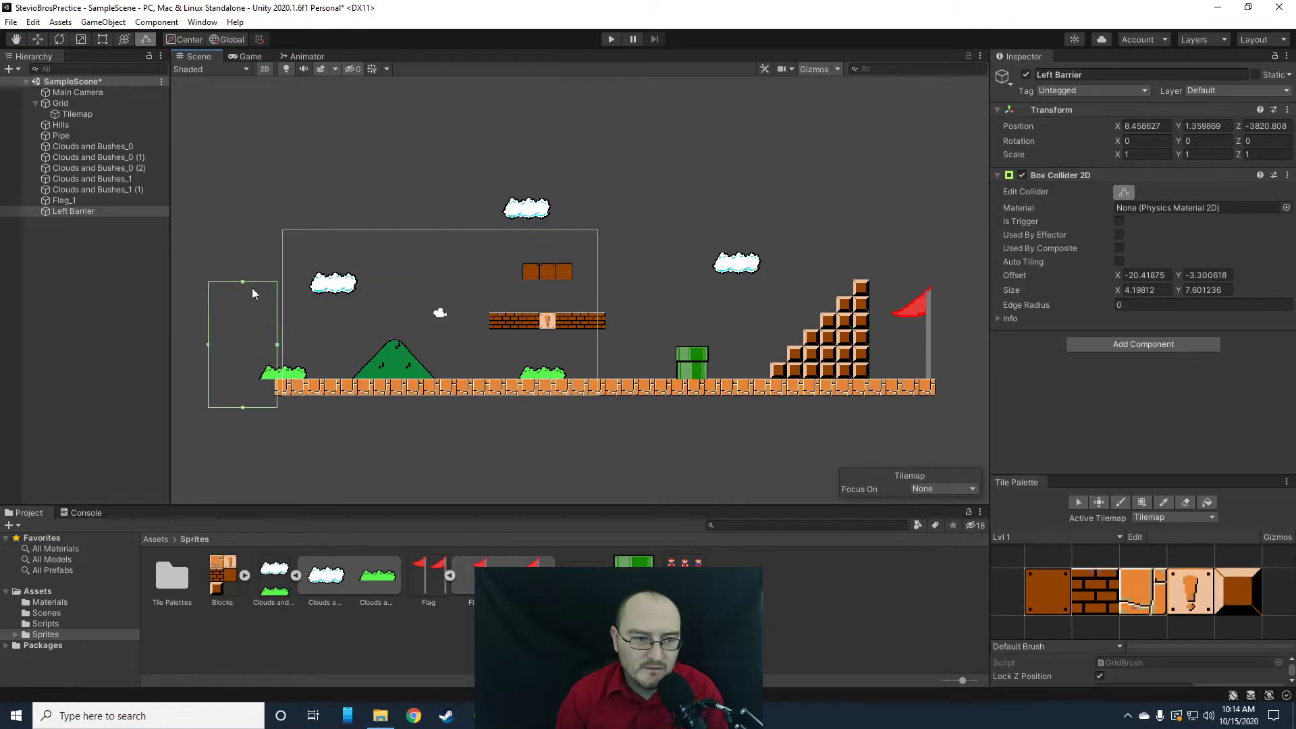
left_click_drag(244, 281, 270, 99)
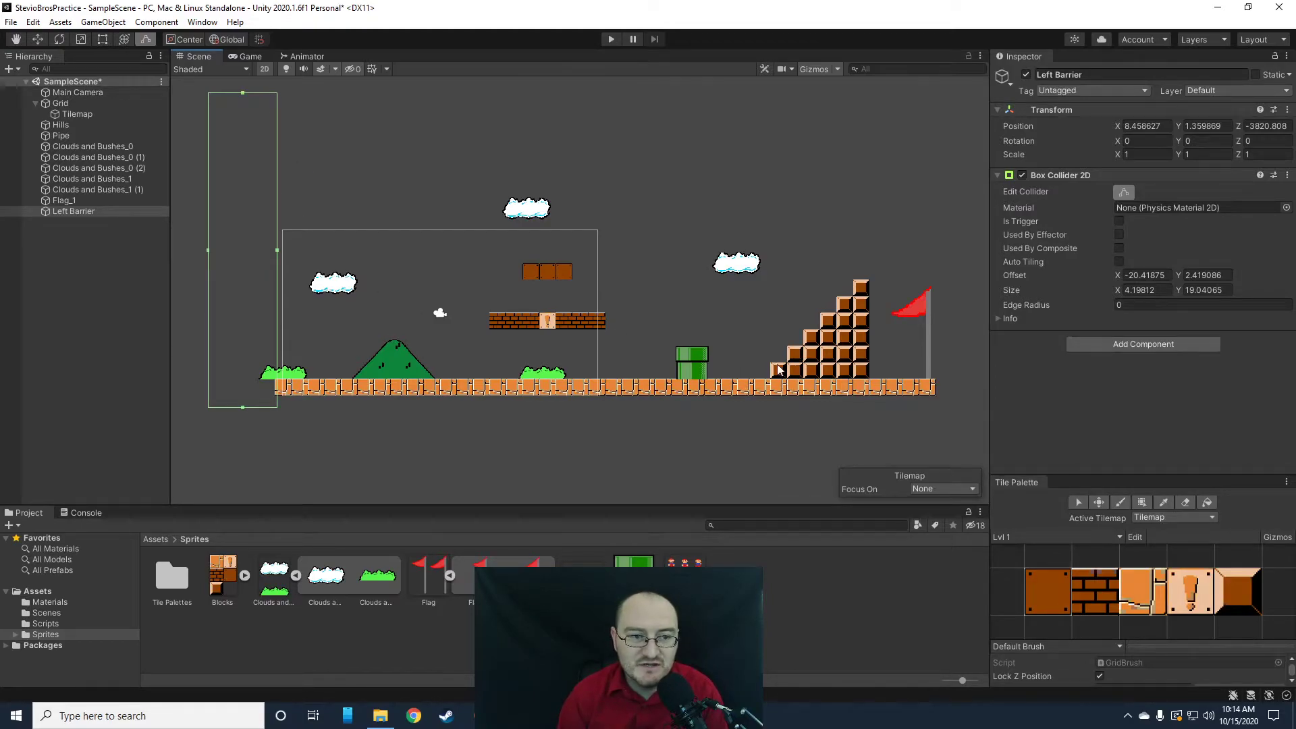
- Duplicate Left Barrier and rename the copy Right Barrier
middle_click_drag(881, 368, 833, 391)
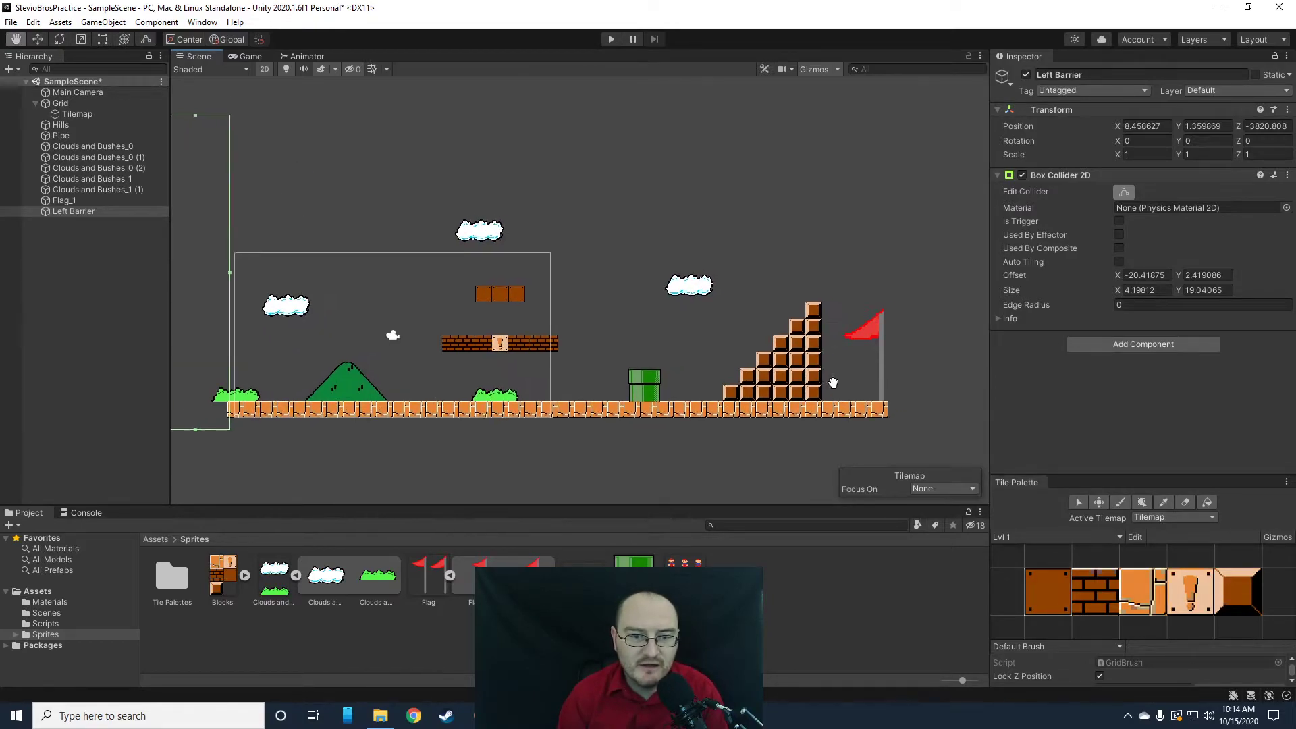
right_click(71, 212)
left_click(106, 304)
right_click(80, 218)
left_click(115, 290)
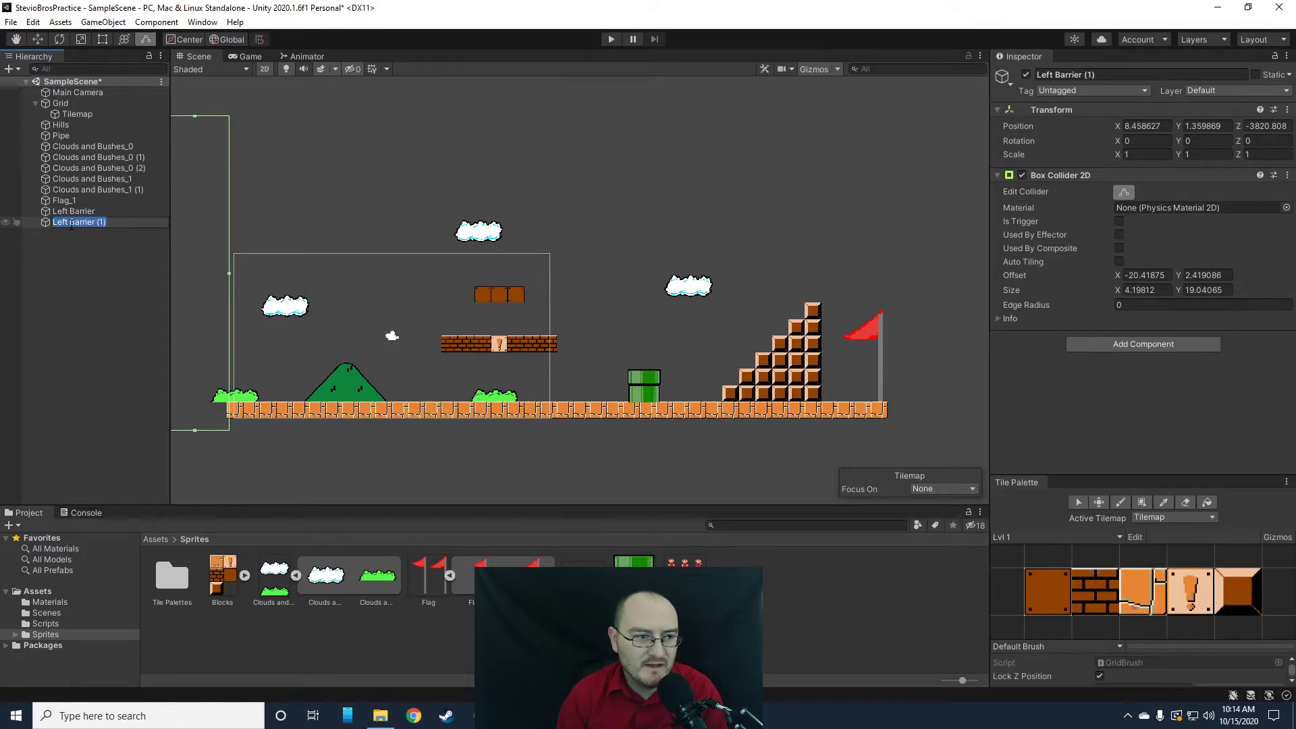
type("Rigth ")
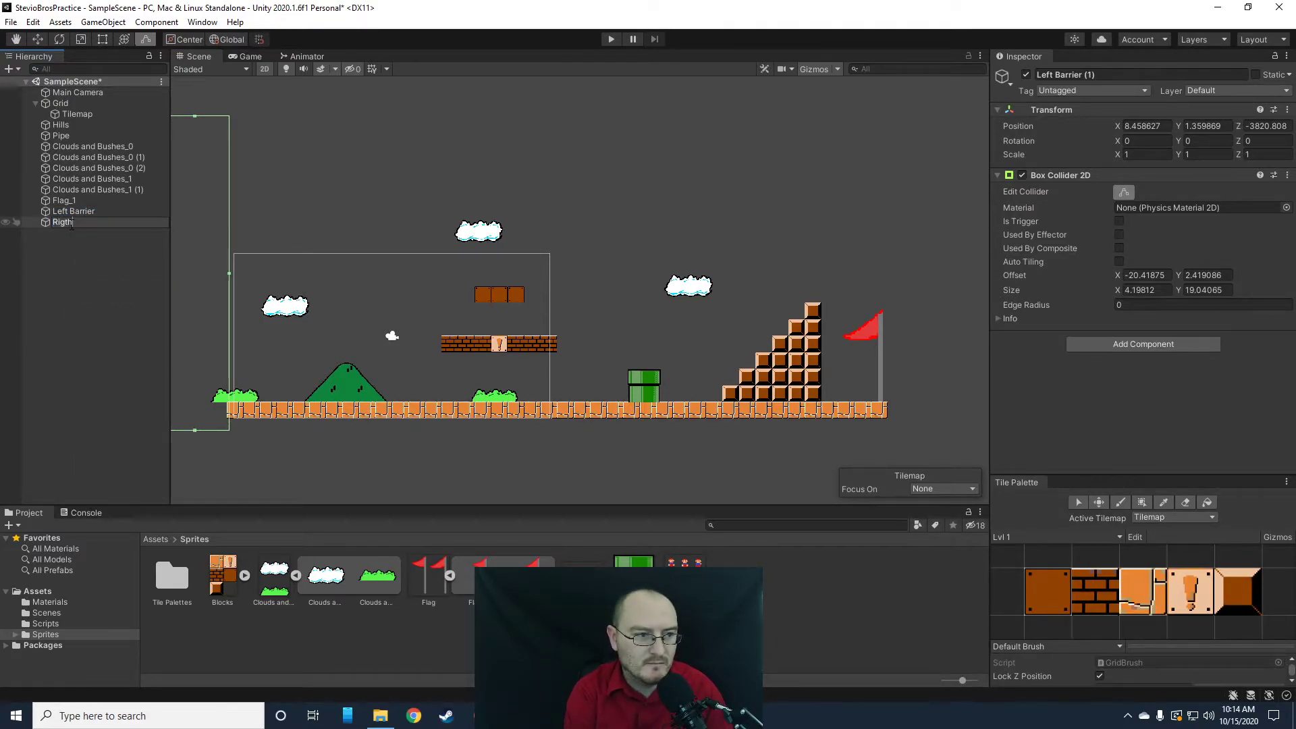
key("BackSpace")
key("BackSpace")
key("BackSpace")
type("ht Barrier")
left_click(86, 286)
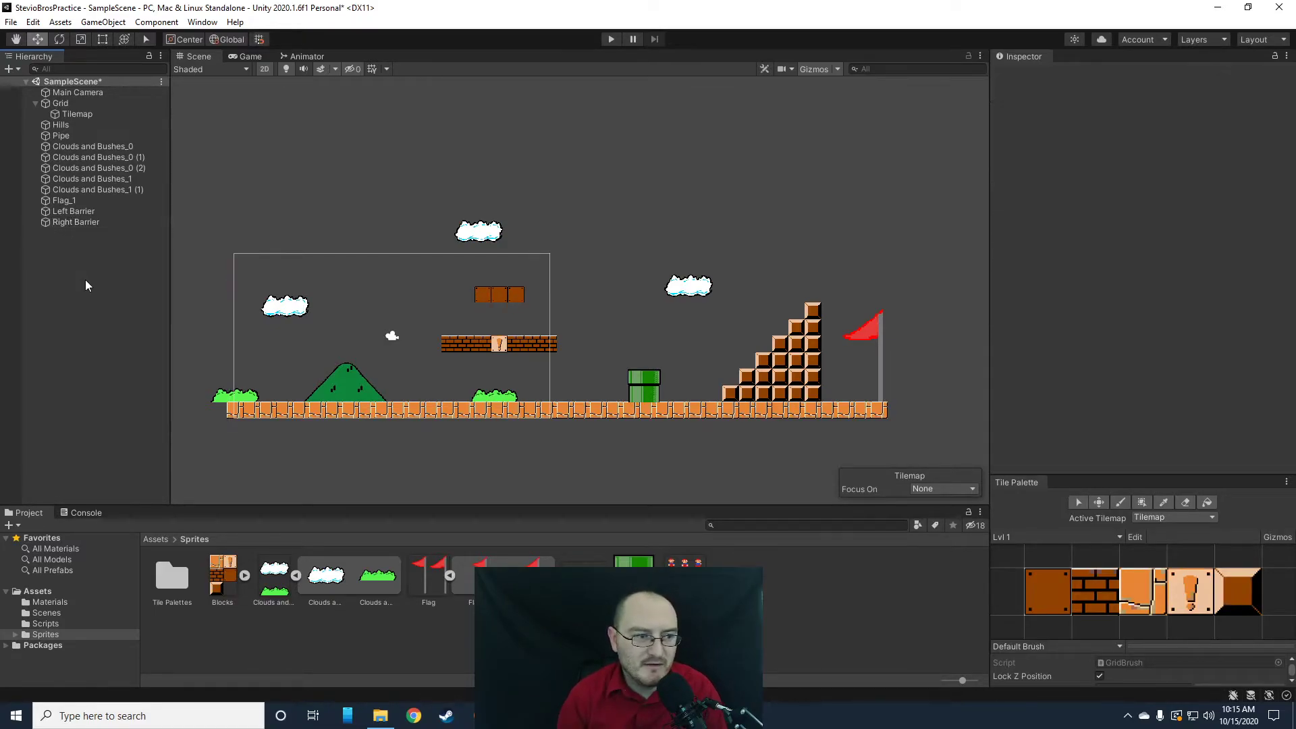
- Reshape Right Barrier's box collider to about 5.9 units wide just beyond the flag at the ground's end
left_click(75, 212)
left_click(90, 221)
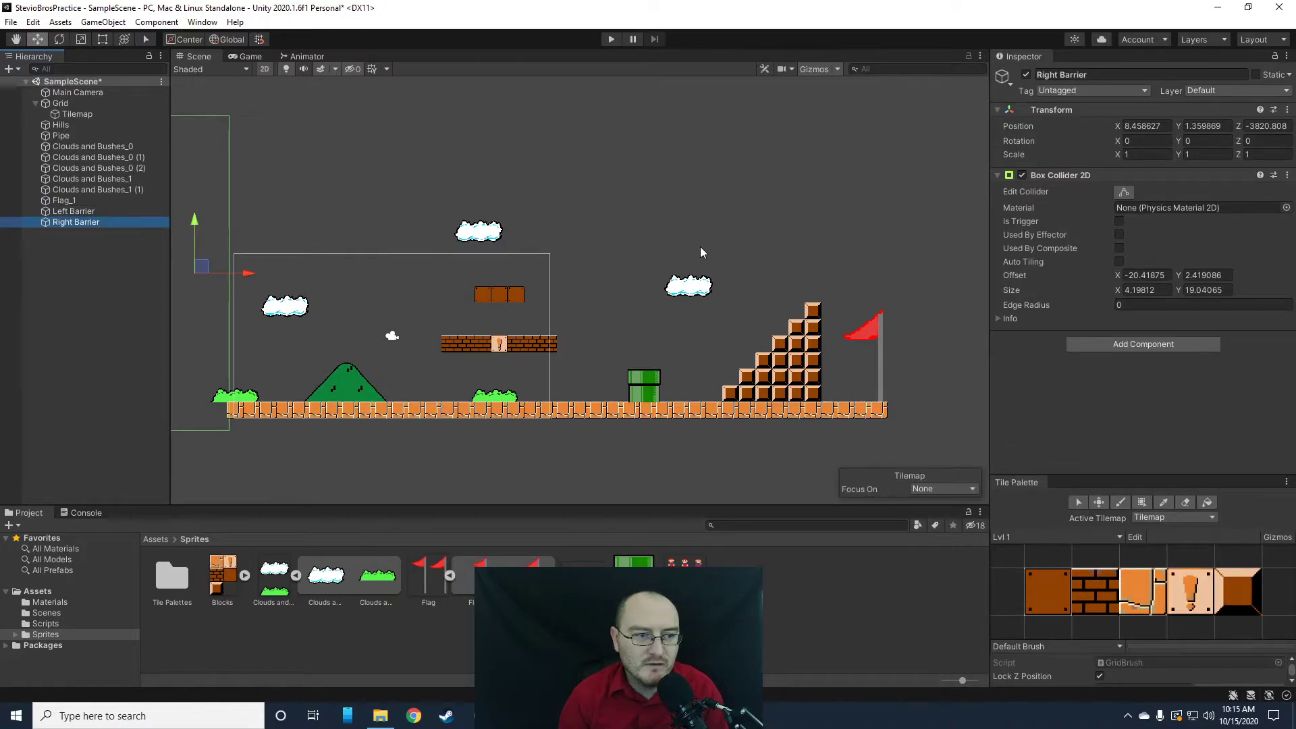
left_click(1124, 192)
left_click_drag(229, 273, 984, 273)
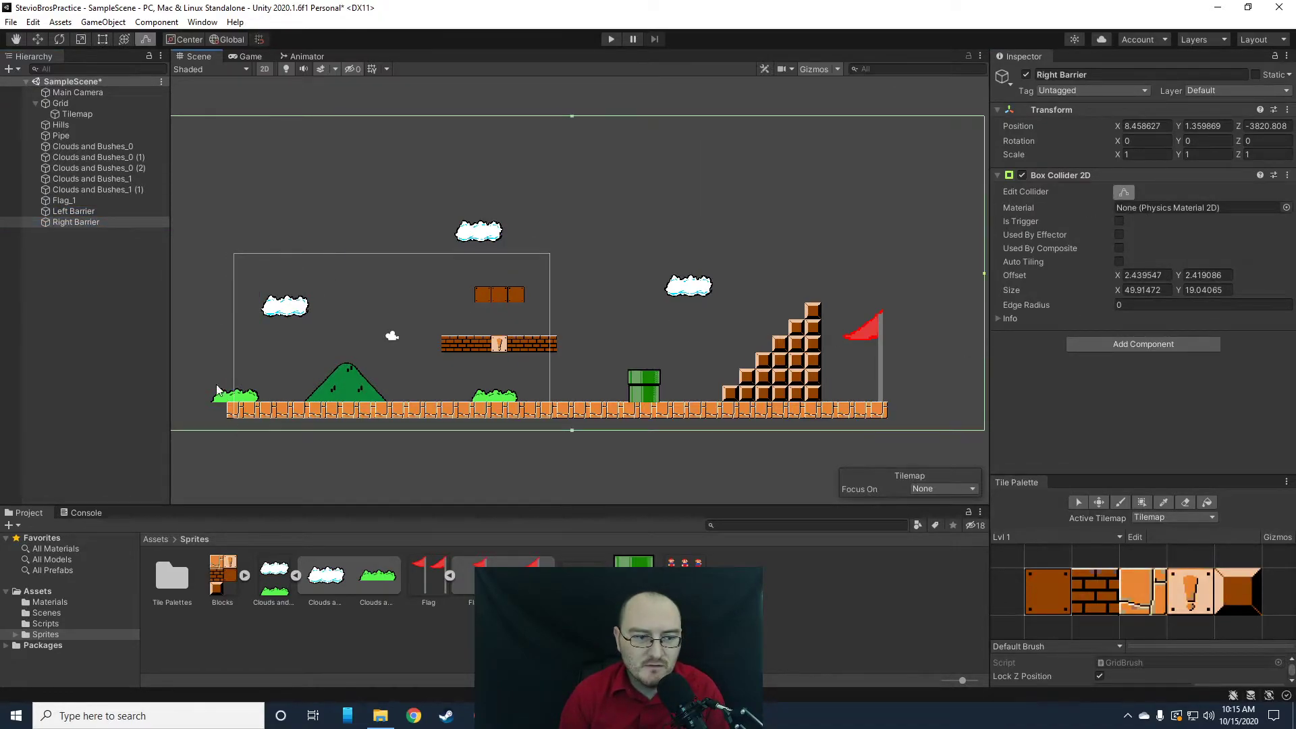
middle_click_drag(218, 390, 280, 368)
left_click_drag(254, 284, 943, 284)
middle_click_drag(937, 293, 684, 306)
left_click_drag(690, 295, 723, 299)
middle_click_drag(396, 409, 606, 388)
scroll(606, 388, "down", 2)
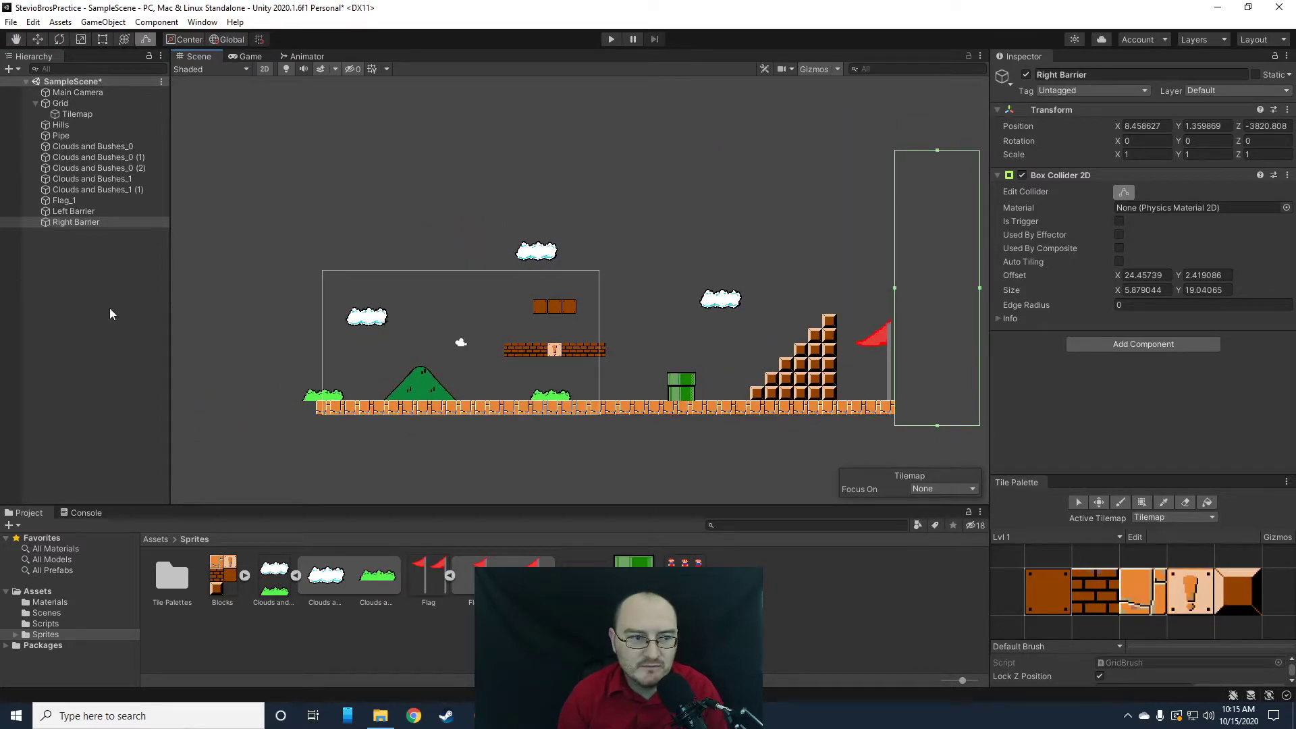
left_click(60, 307)
middle_click_drag(642, 463, 580, 422)
scroll(613, 414, "up", 3)
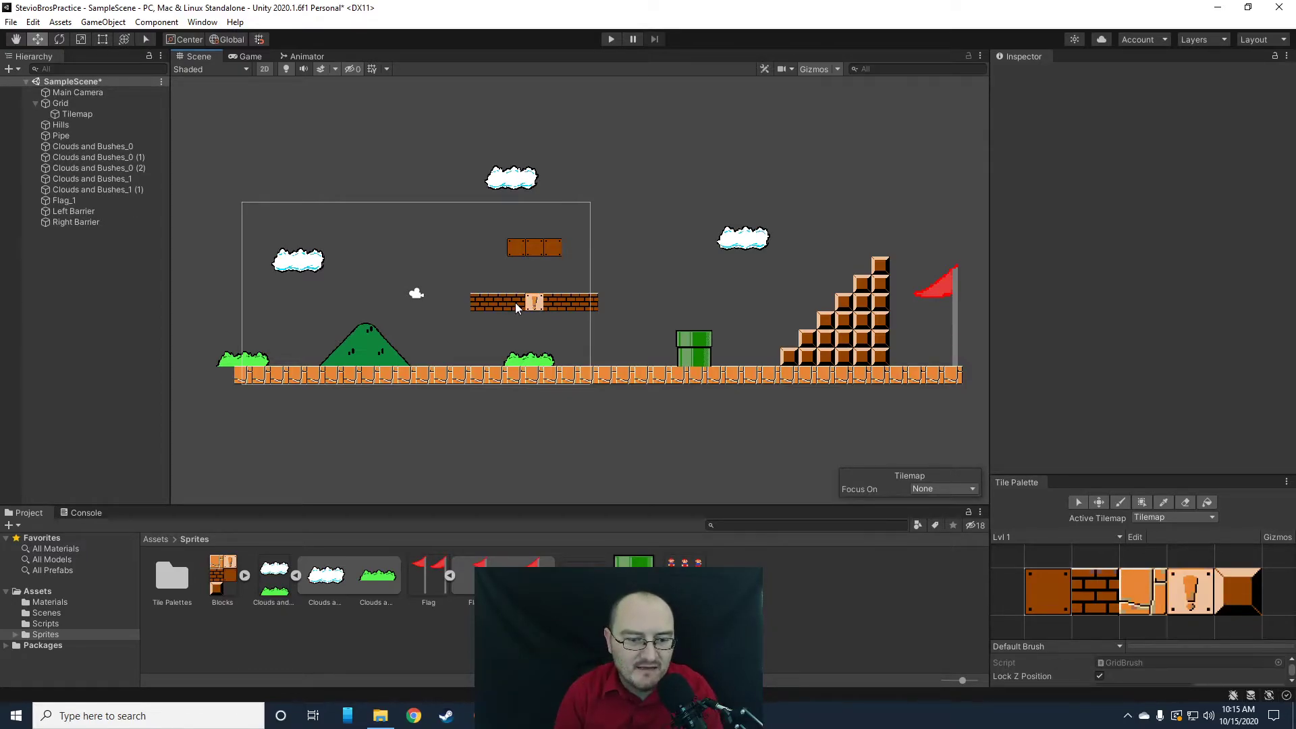
- Set the Stevio texture's sprite mode to Multiple, apply it and open the texture in the Sprite Editor
left_click(685, 567)
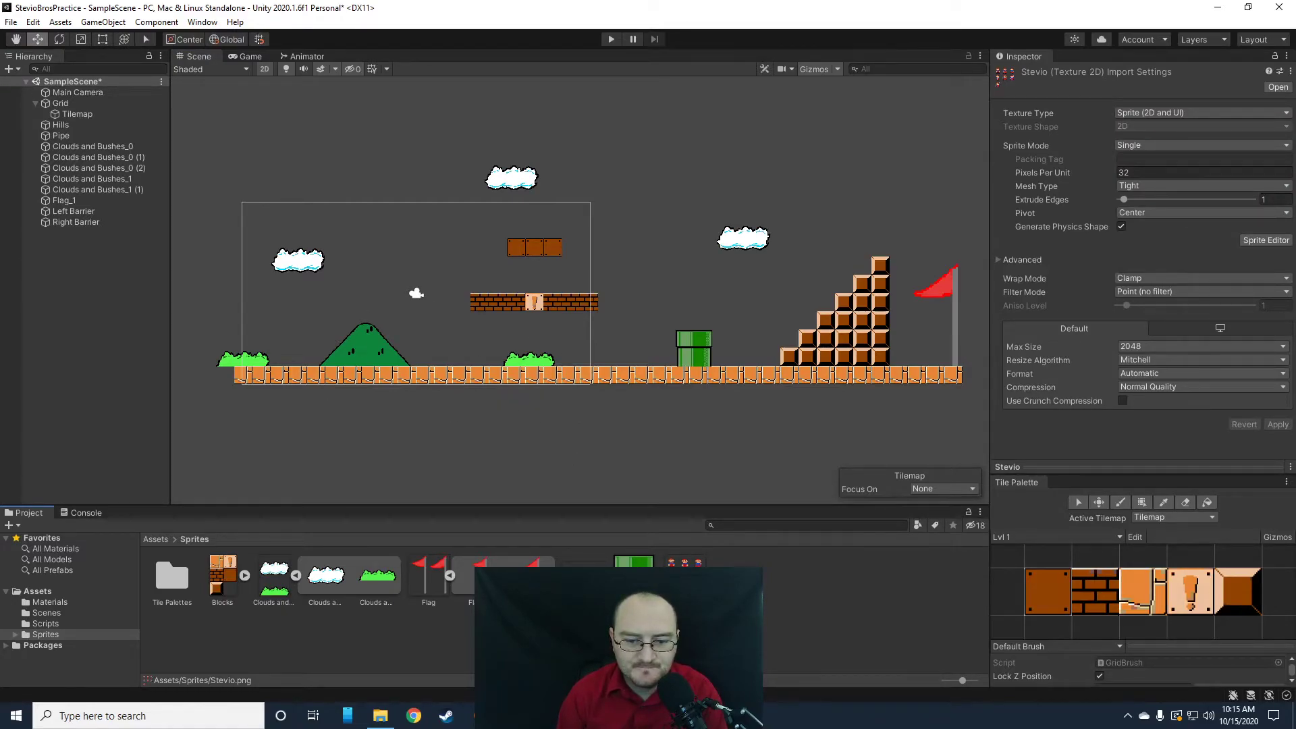
left_click(1202, 146)
left_click(1147, 173)
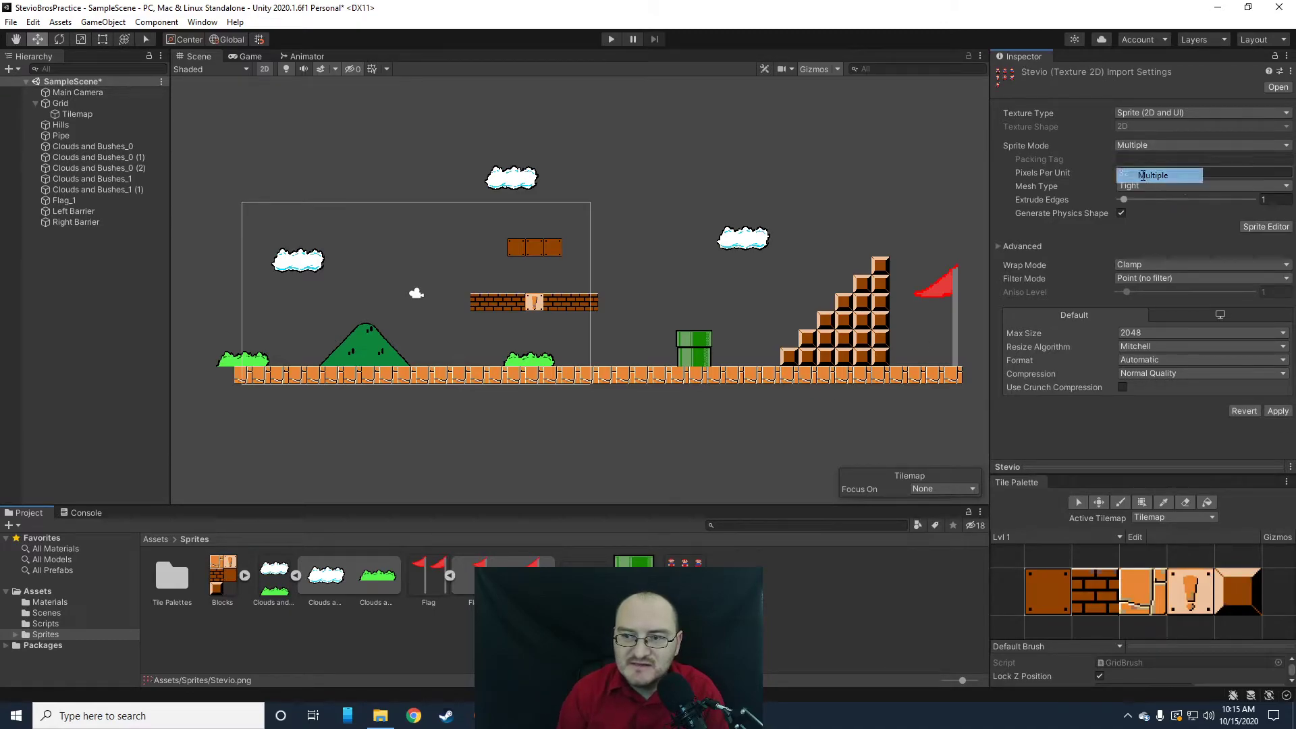
left_click(1248, 228)
left_click(686, 384)
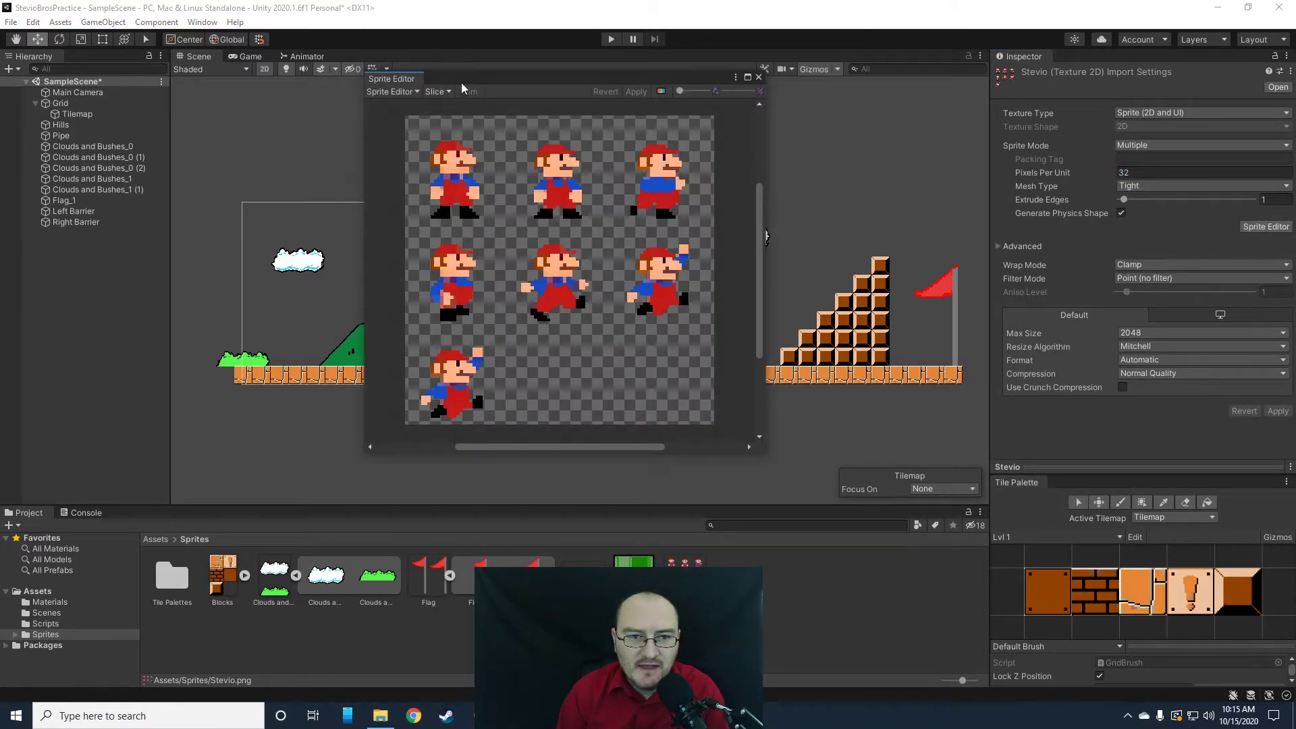
- Slice the Stevio texture into separate sprites with the Automatic type
left_click(436, 92)
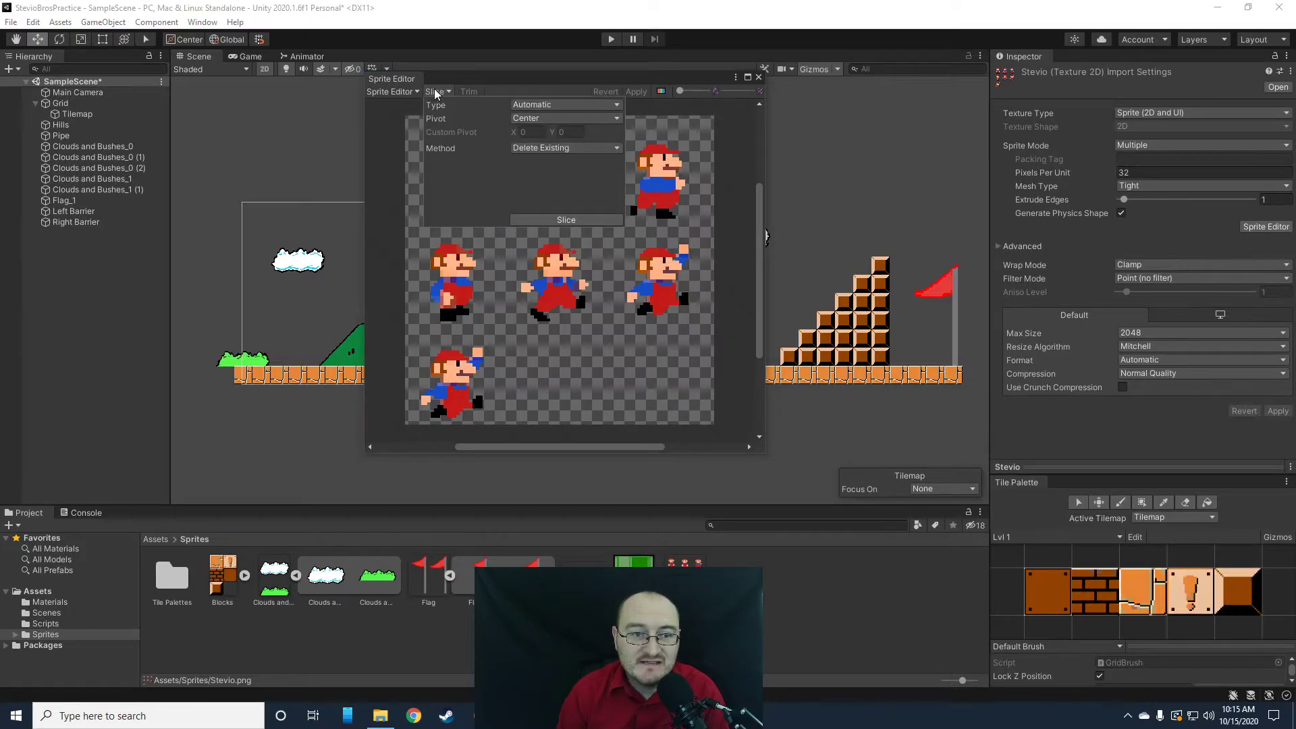
left_click(570, 218)
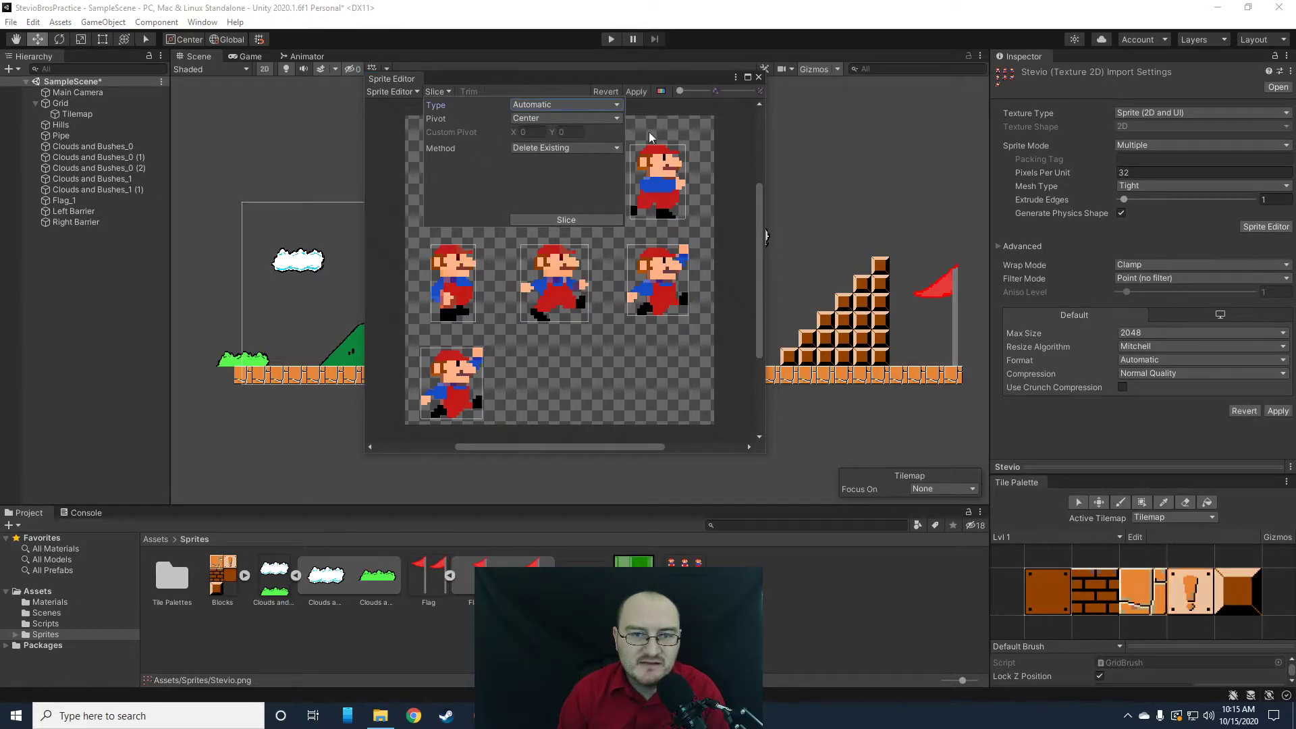
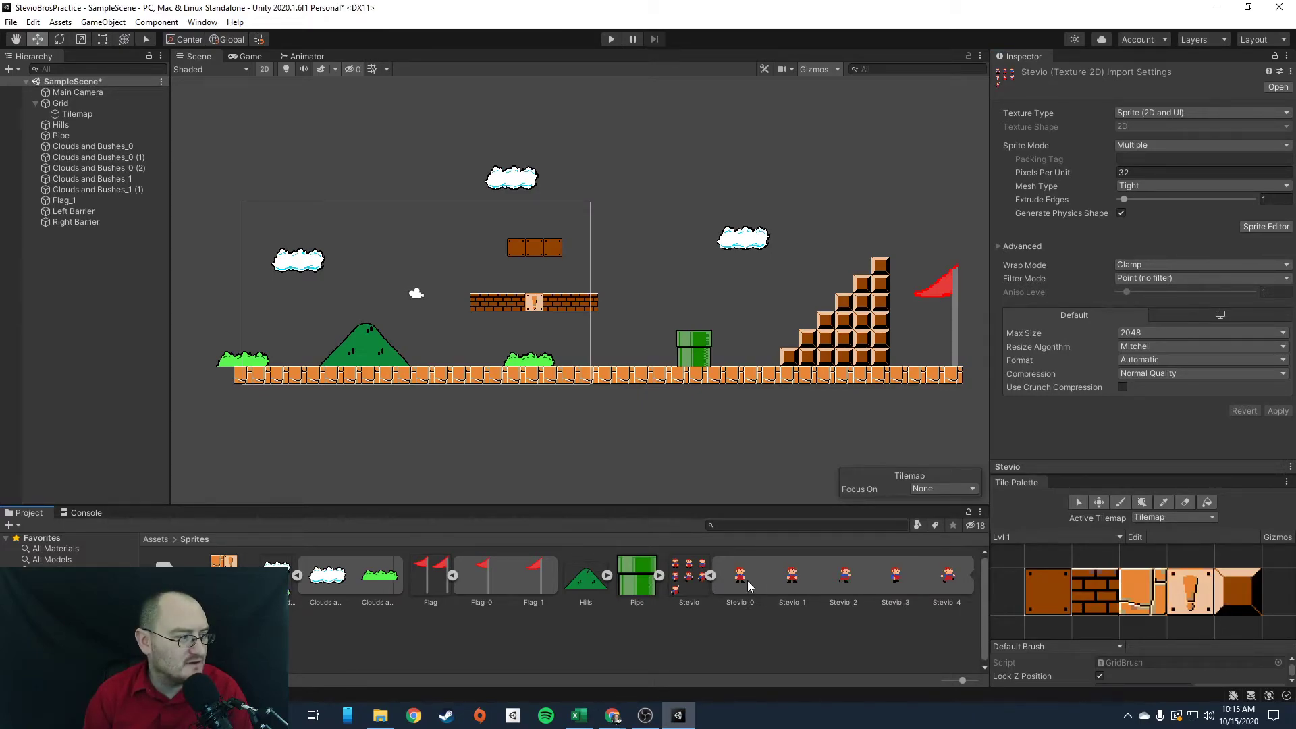
- Place Stevio_0 and Stevio_1 together on the ground beside the hill as a new animation, creating an Animations folder in Sprites for it
left_click(742, 580)
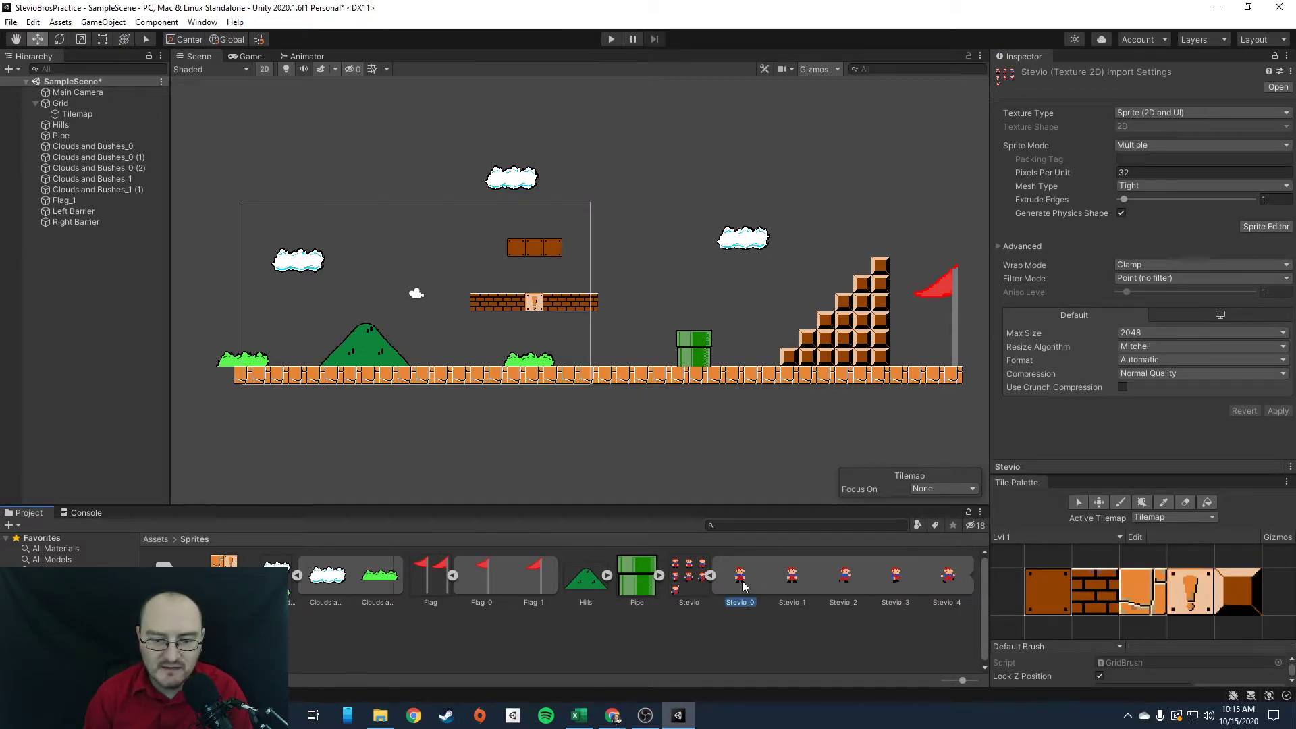
left_click(796, 582, "ctrl")
left_click_drag(735, 582, 442, 366)
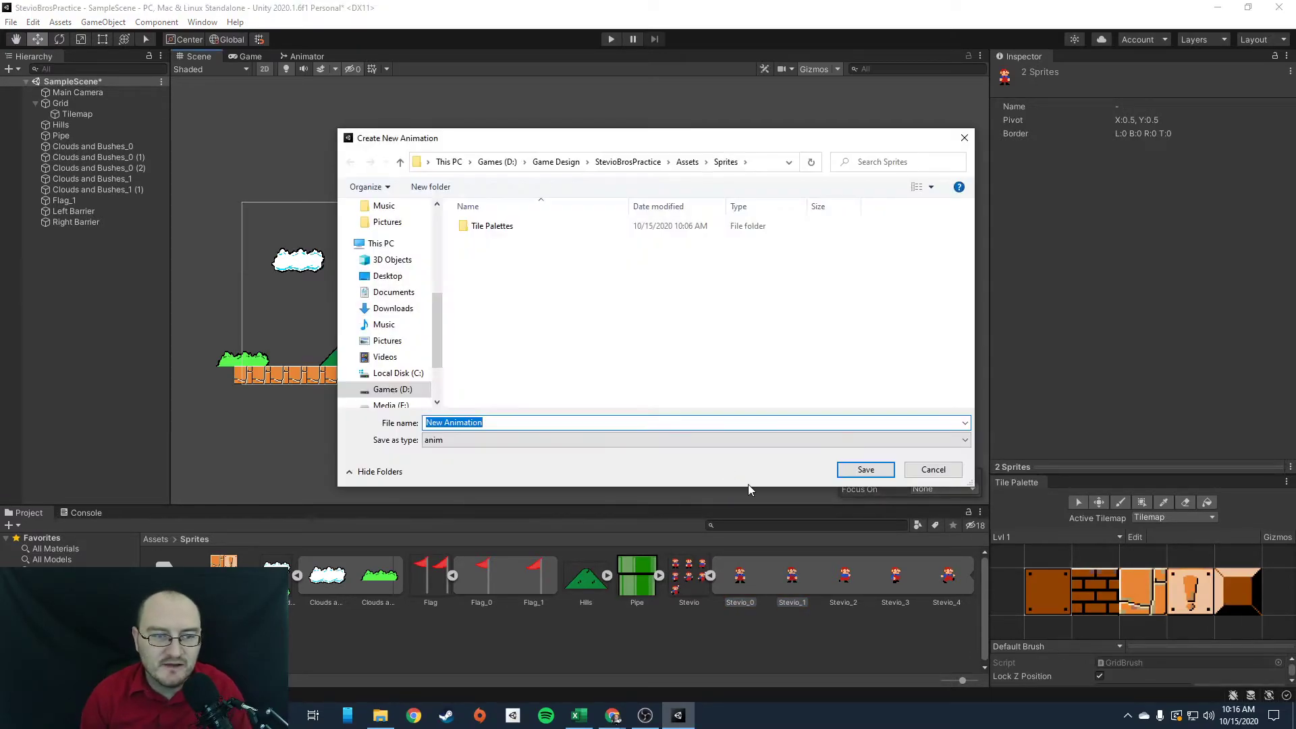
right_click(495, 267)
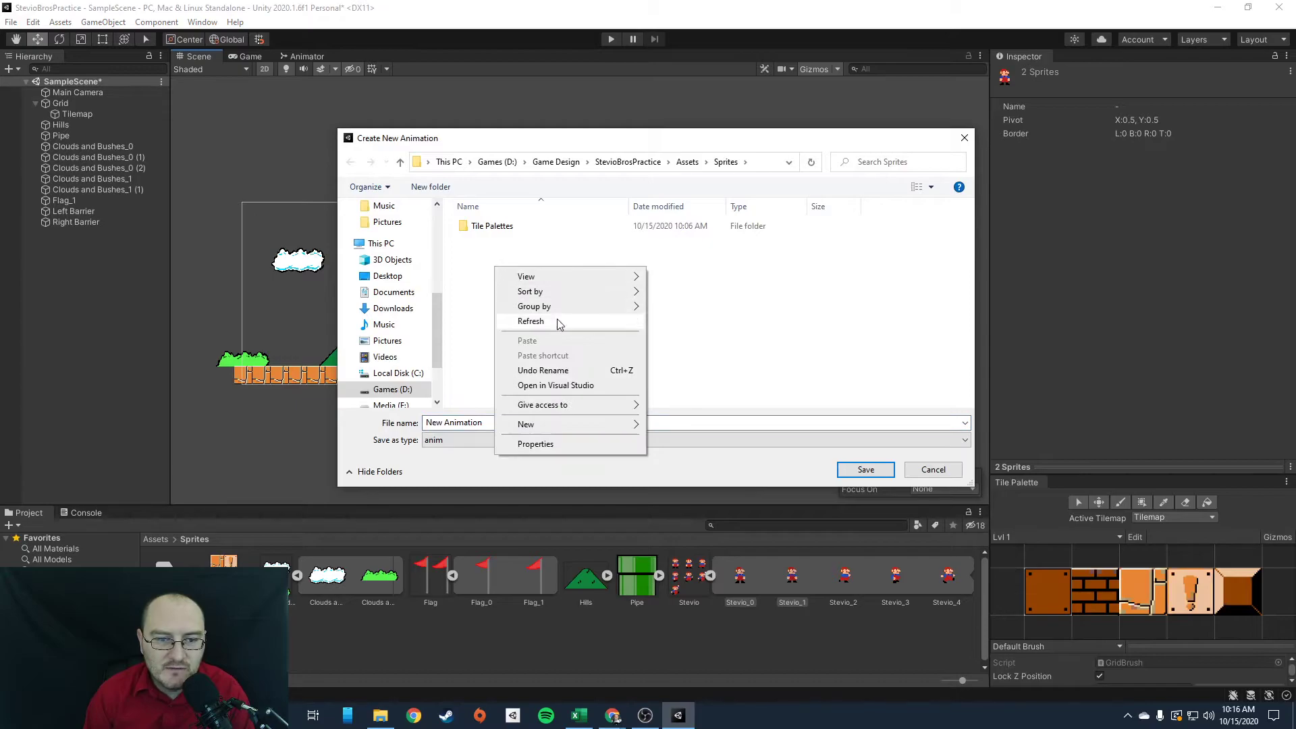
mouse_move(552, 427)
left_click(678, 425)
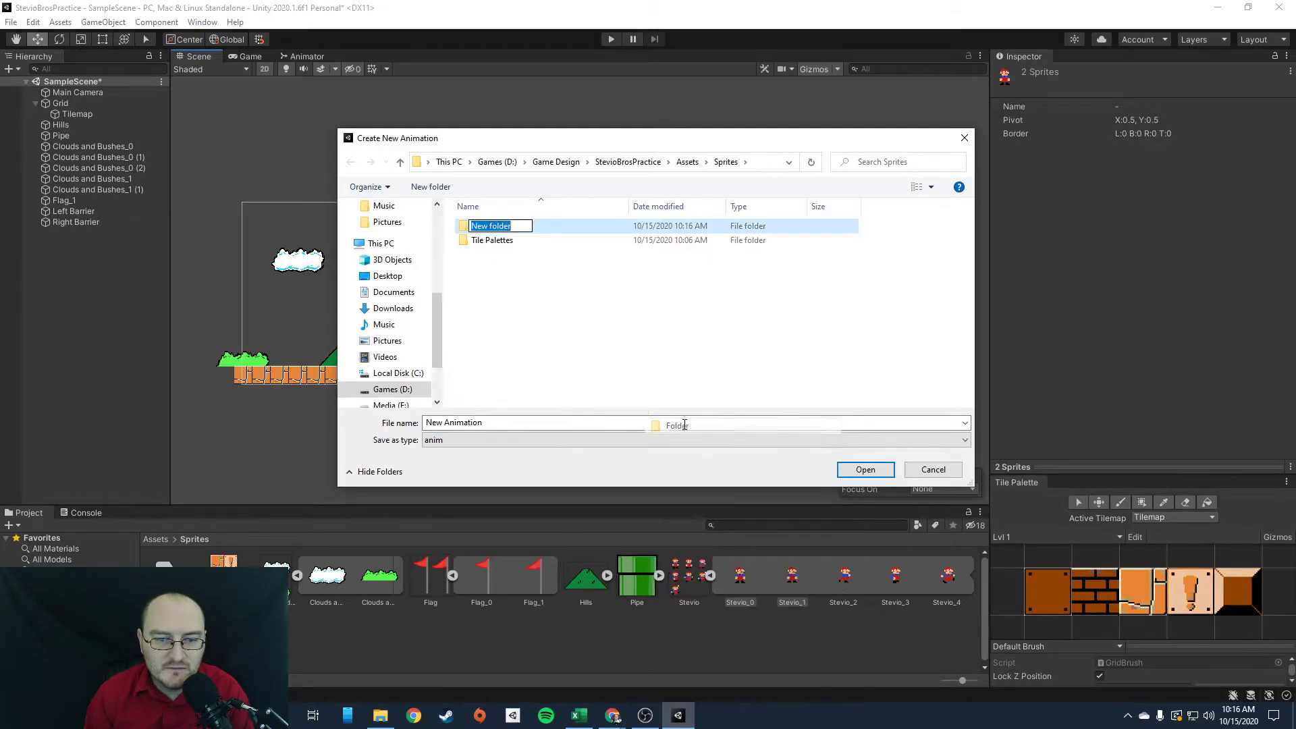
type("Animations")
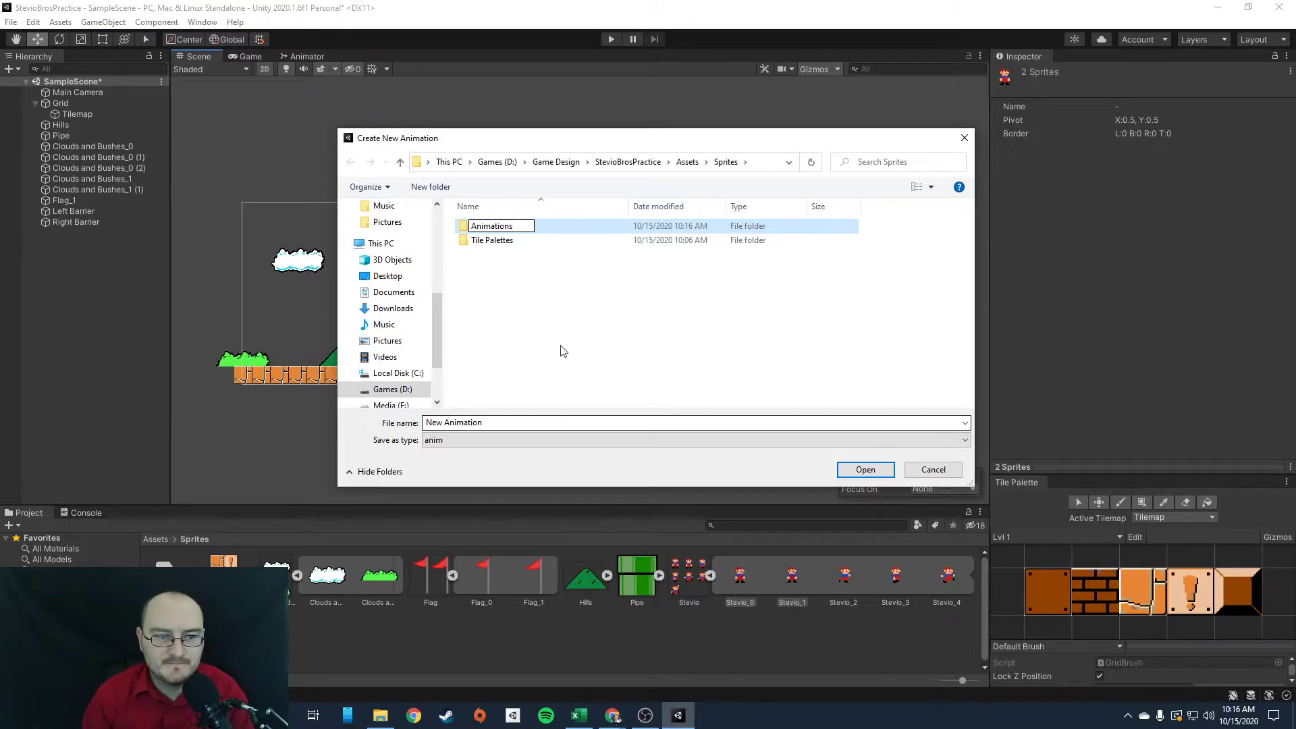
key("Return")
- Save the new animation as idle in the Animations folder
double_click(500, 225)
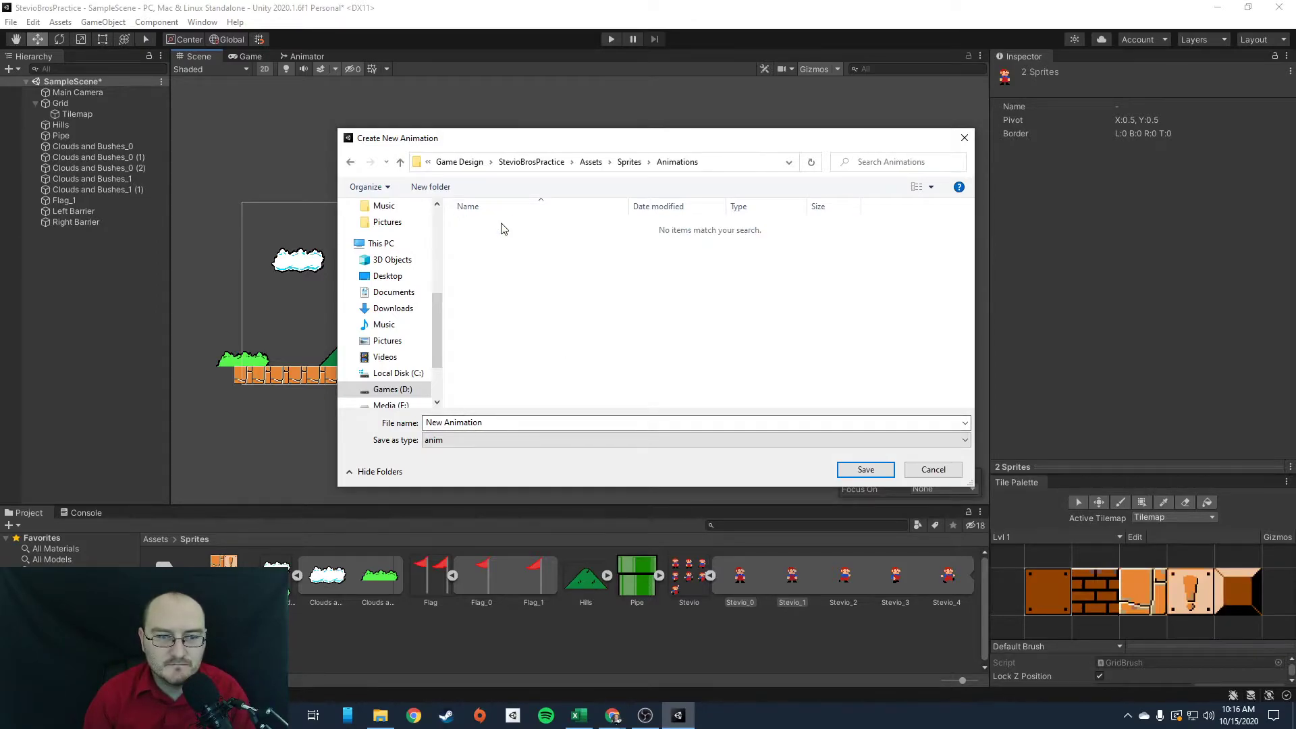
left_click(484, 426)
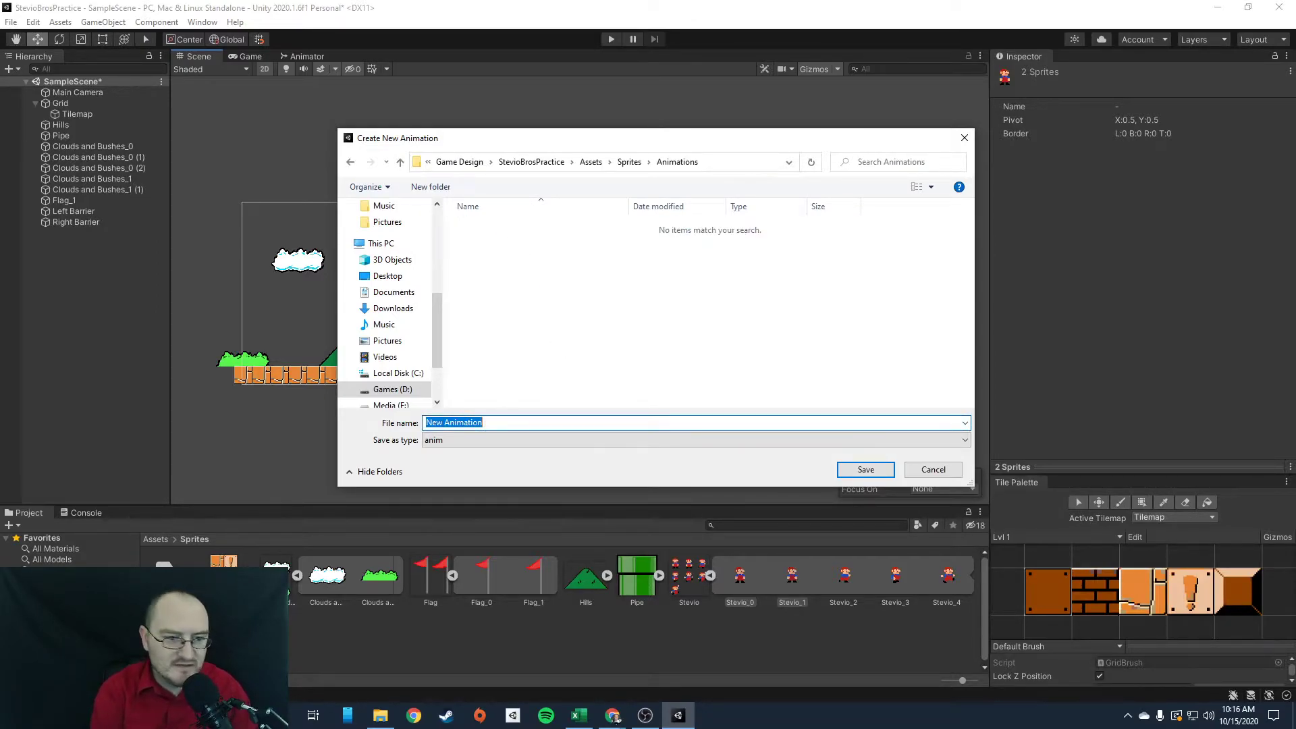
type("idle")
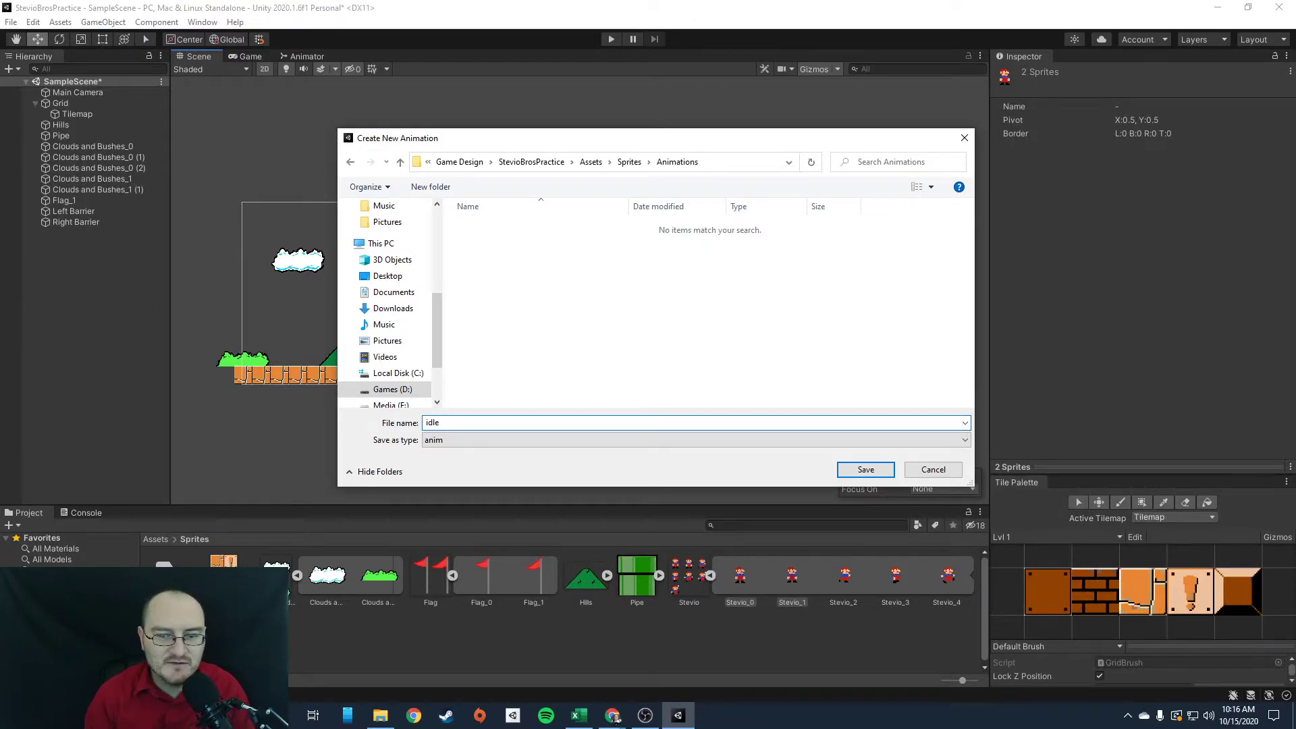
left_click(857, 465)
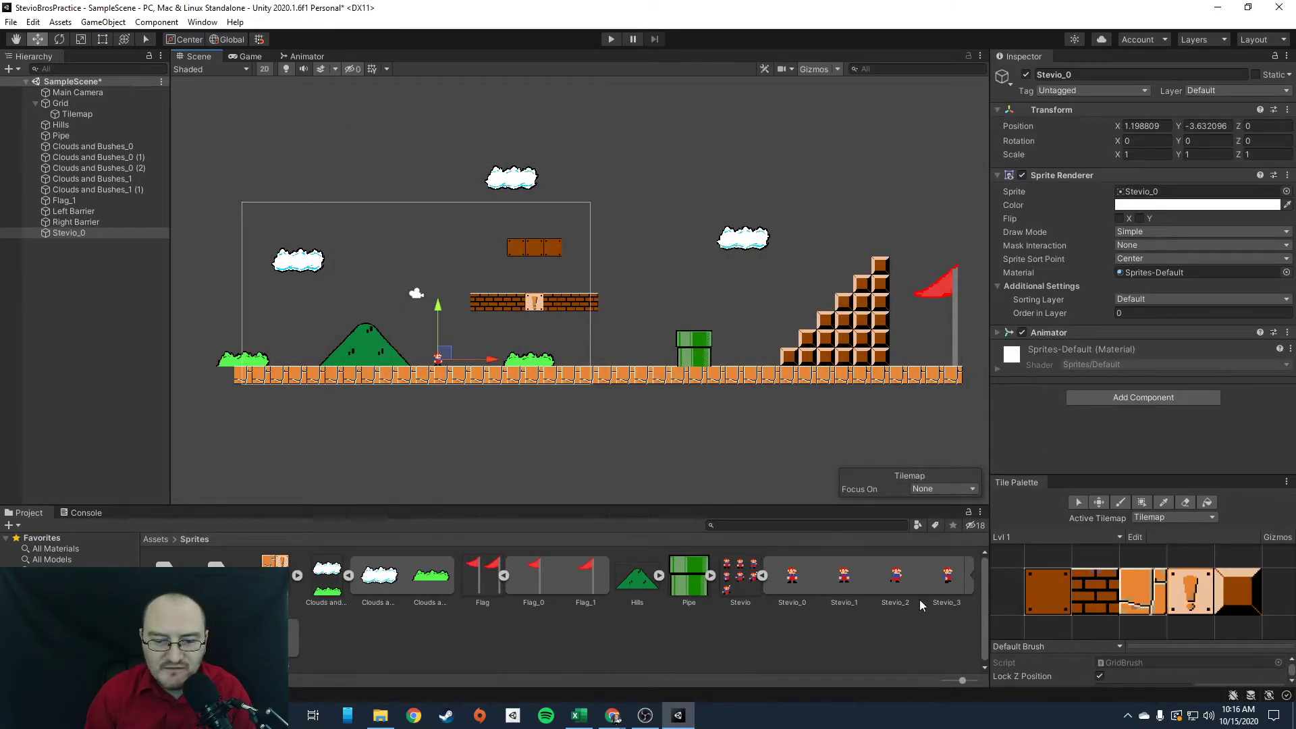
- Create an animation from Stevio_2 through Stevio_4 in the scene and save it as run in the Animations folder
left_click(906, 575)
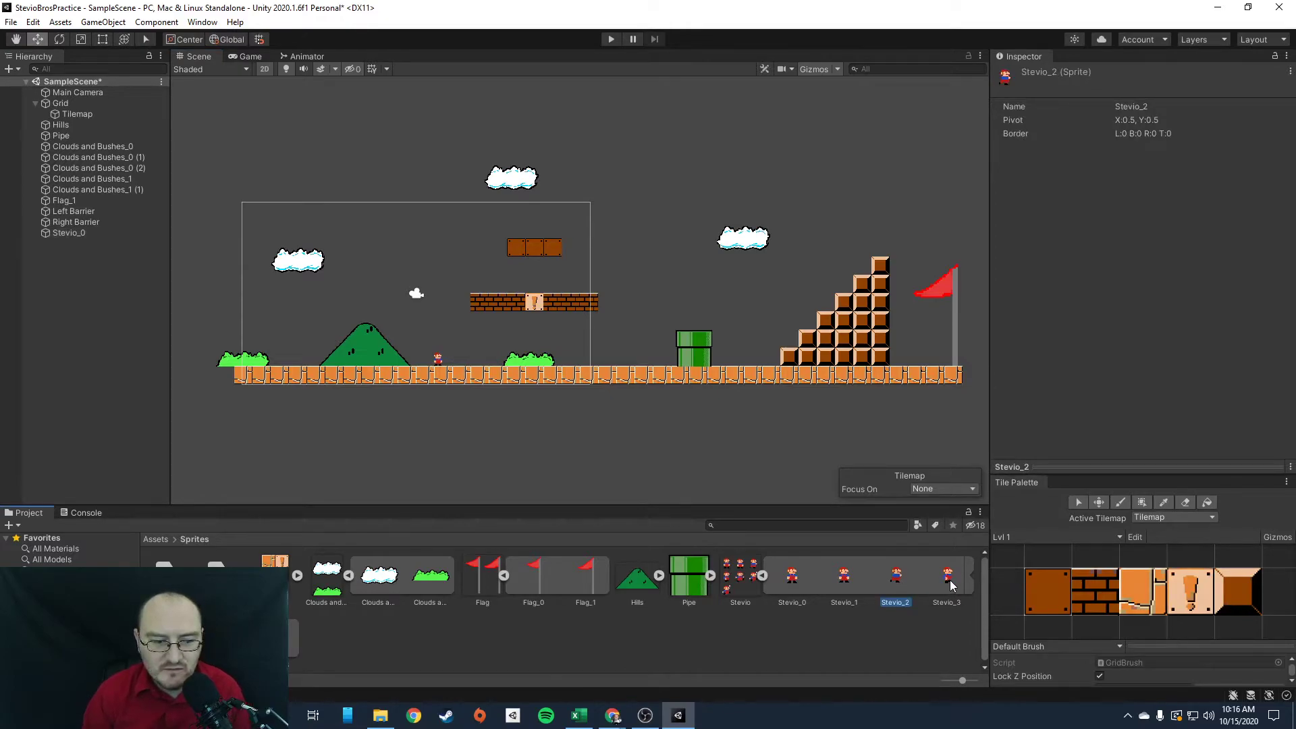
left_click(949, 582)
left_click(900, 577)
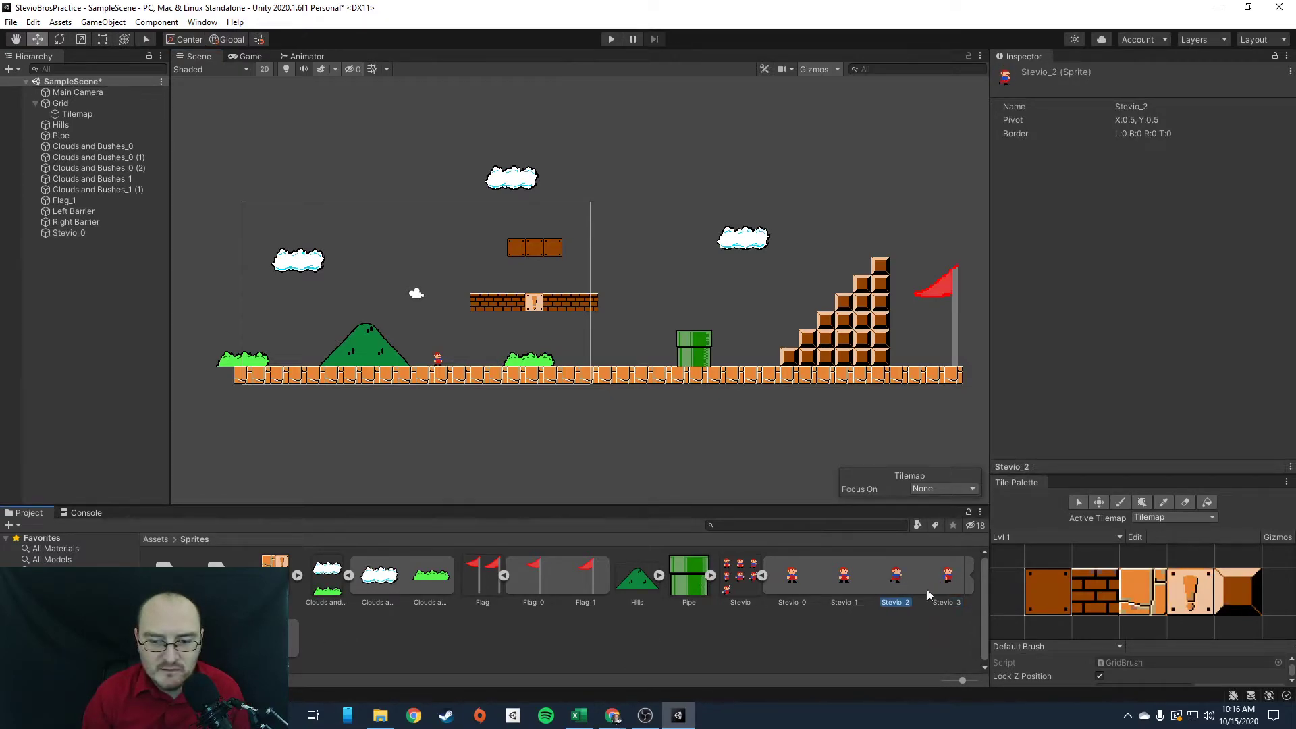
left_click(952, 582, "ctrl")
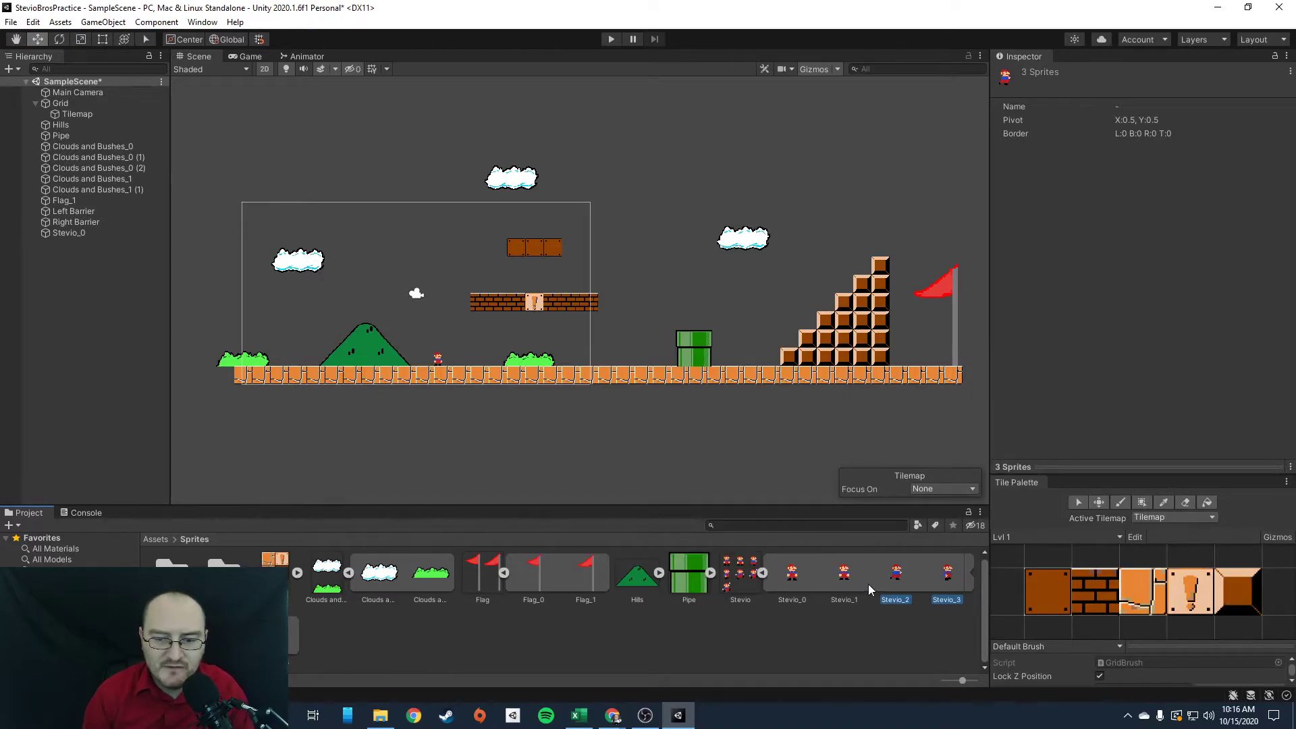
left_click_drag(895, 578, 469, 360)
double_click(492, 226)
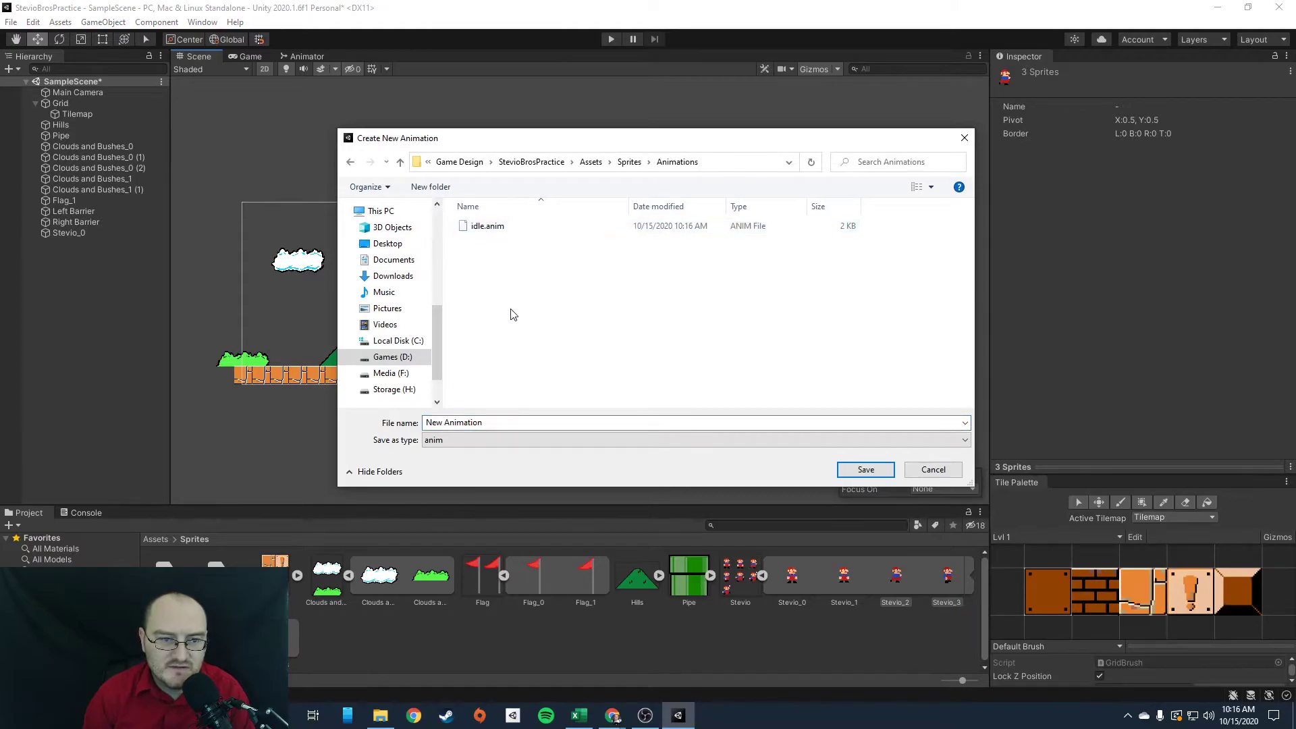
left_click(504, 422)
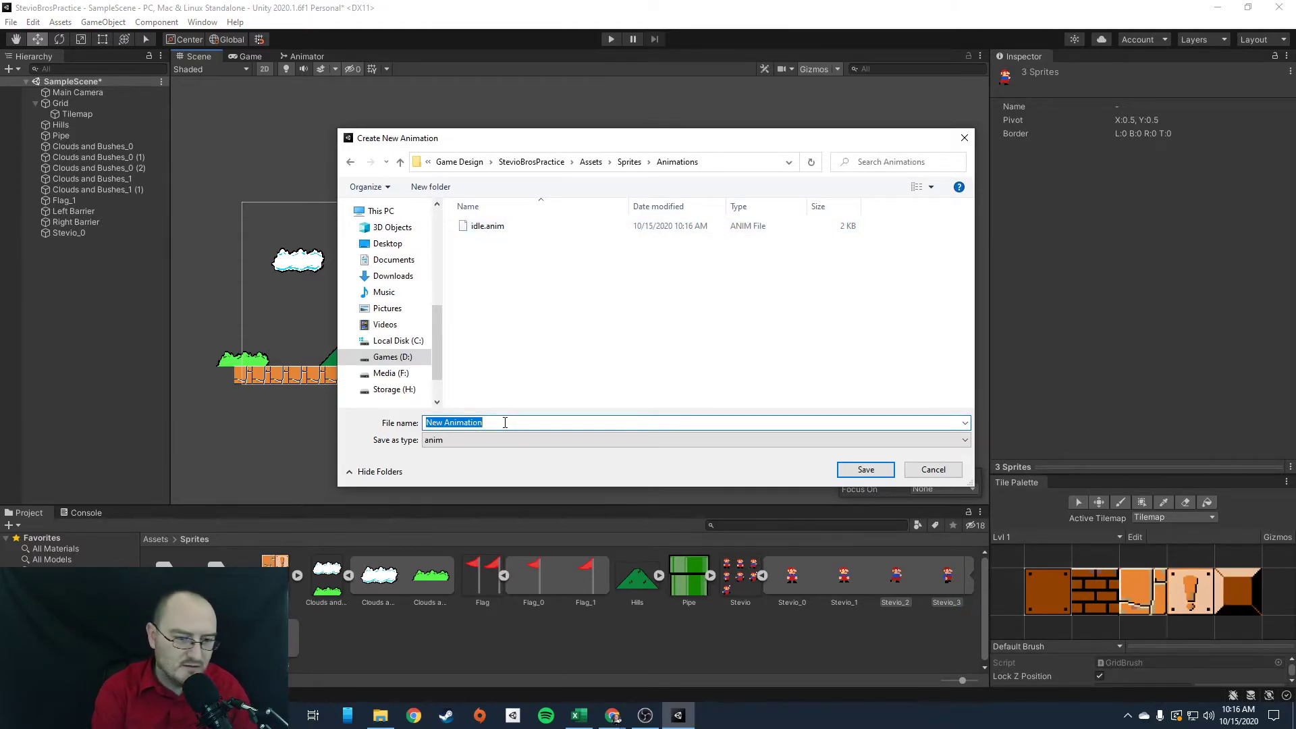
type("run")
left_click(861, 470)
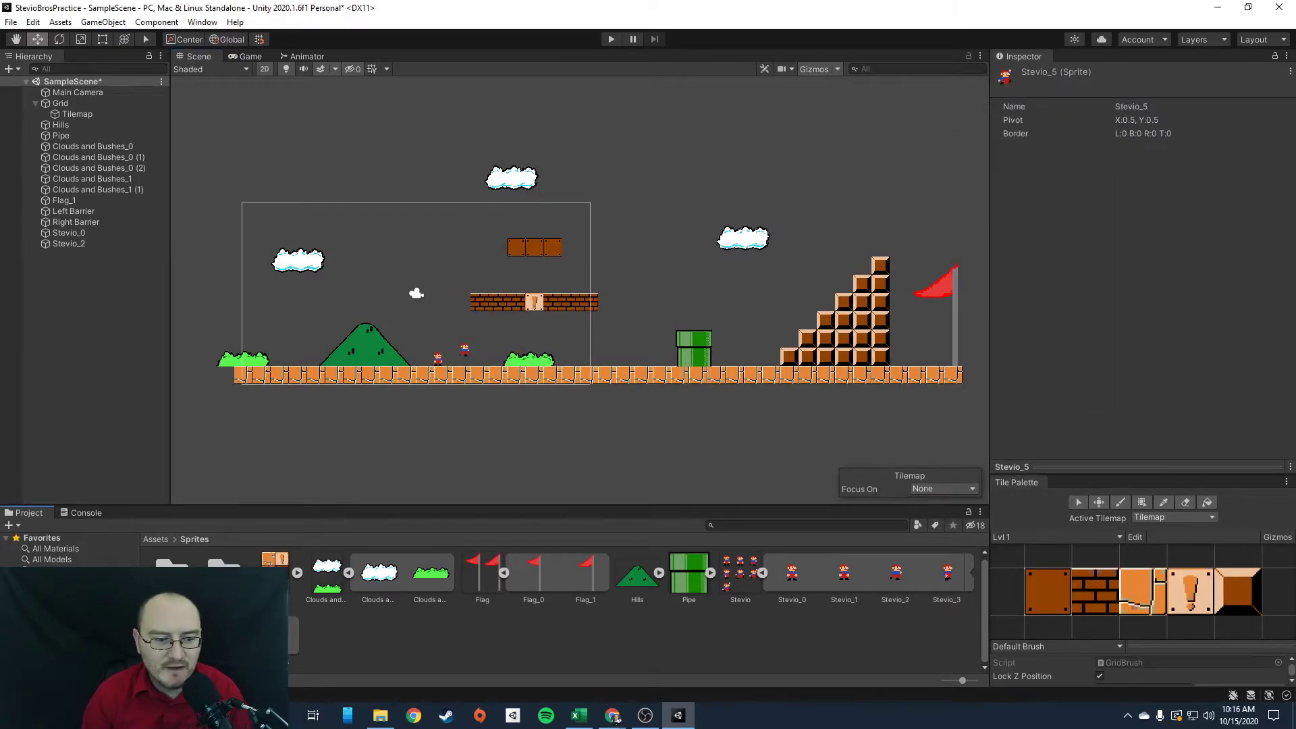
- Create an animation from Stevio_5 and the following sprite in the scene and save it as jump in the Animations folder
left_click(295, 635, "ctrl")
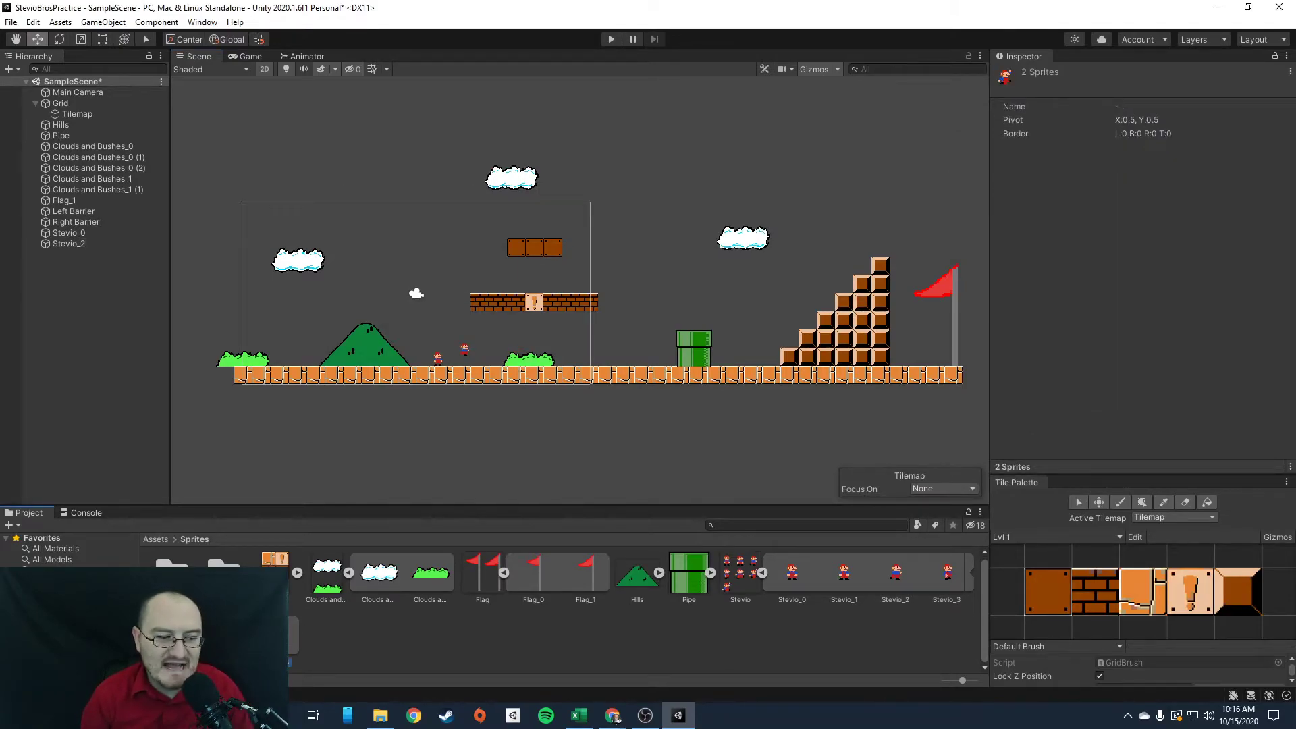
left_click_drag(330, 529, 506, 353)
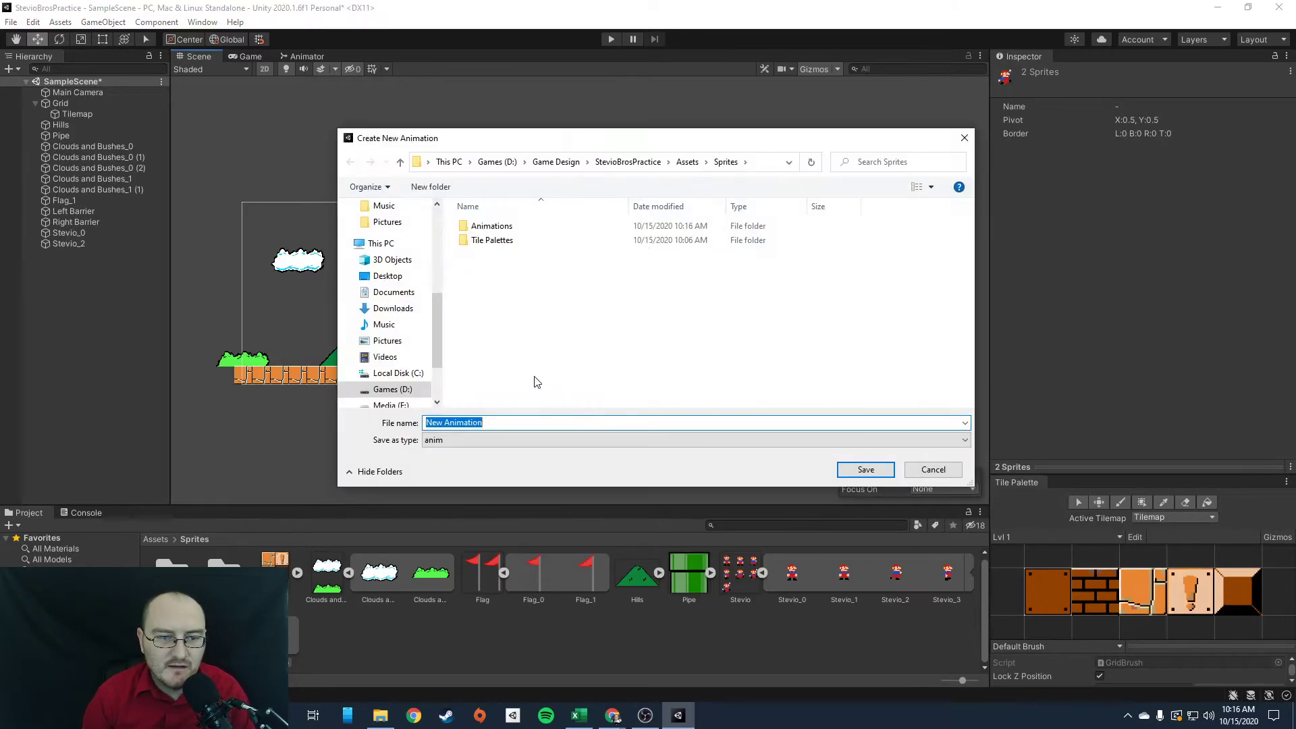
double_click(491, 226)
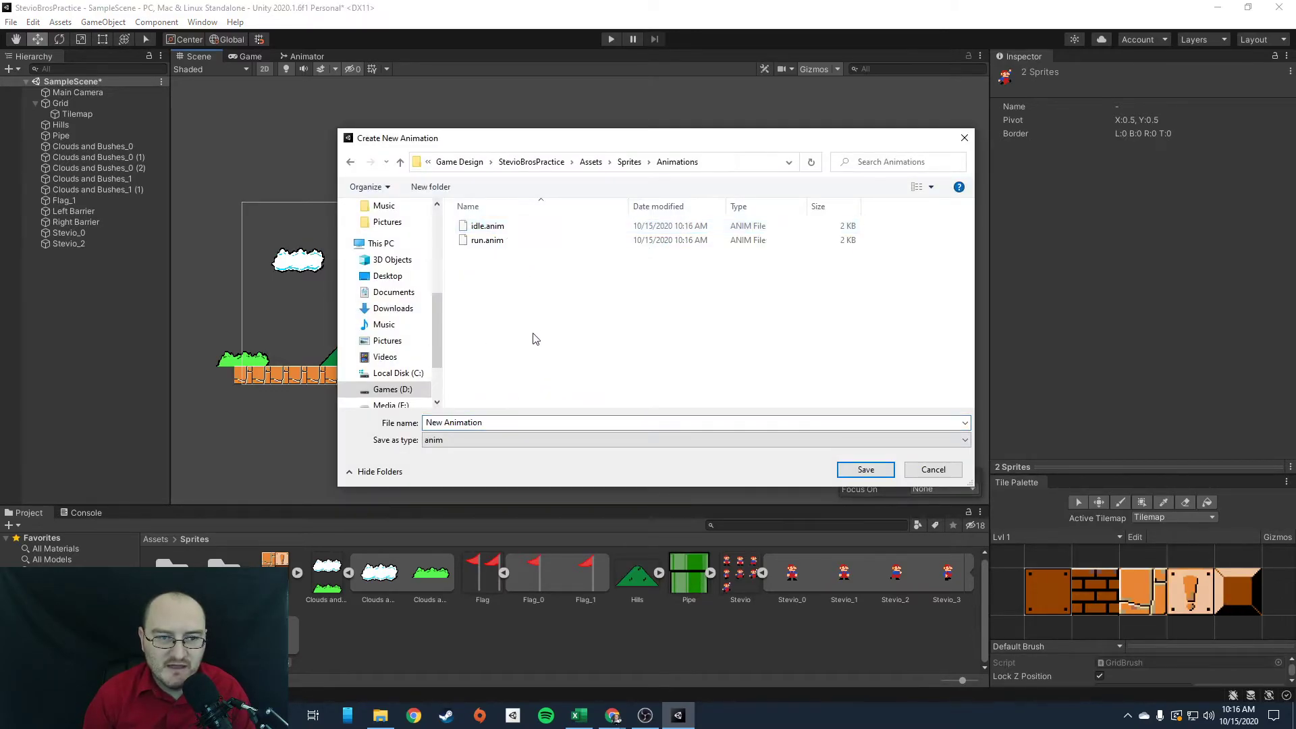
left_click(495, 429)
type("jump")
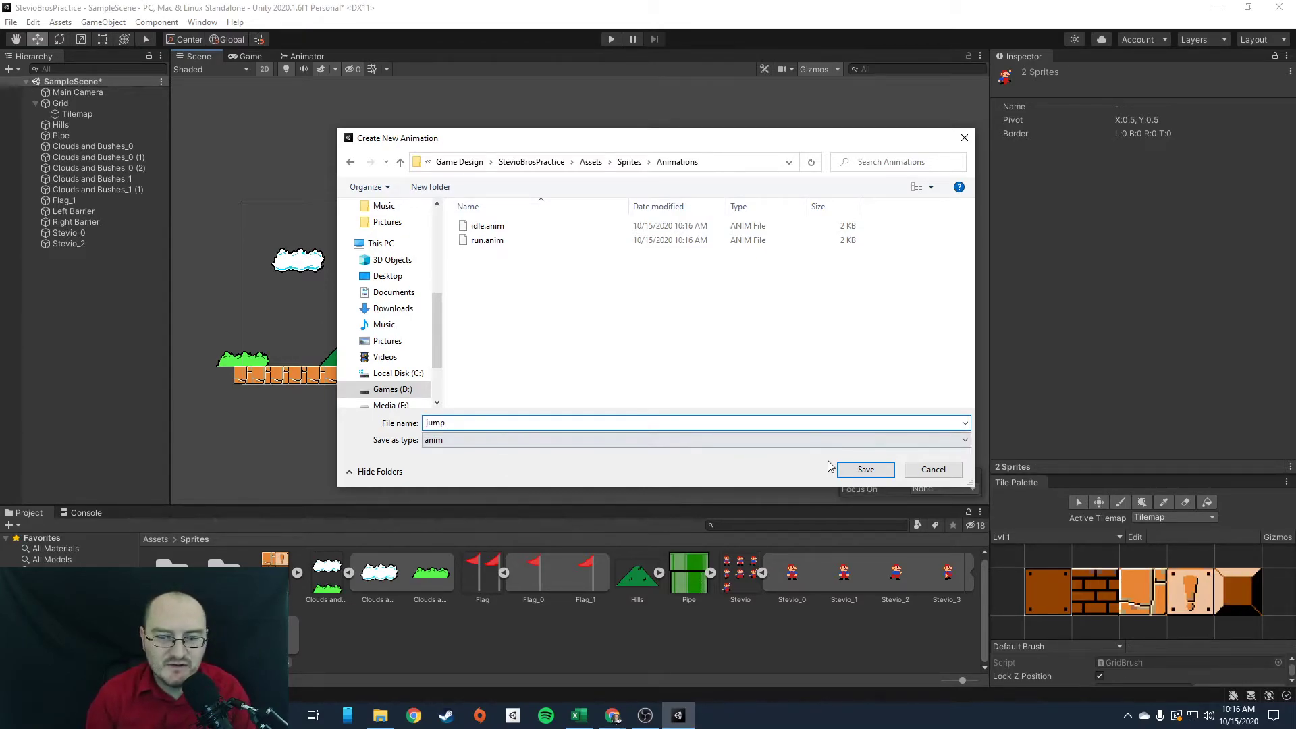
left_click(829, 466)
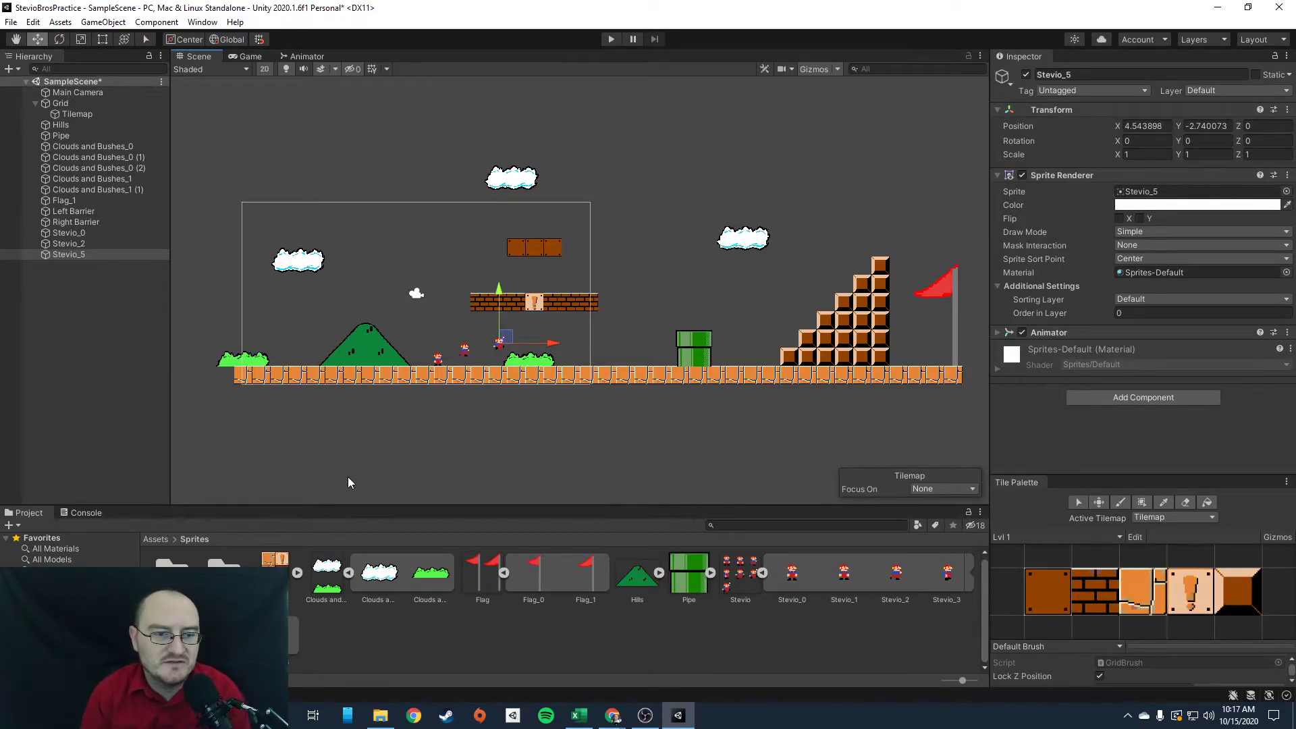
- Delete the Stevio_2 and Stevio_5 objects from the scene
left_click(77, 247)
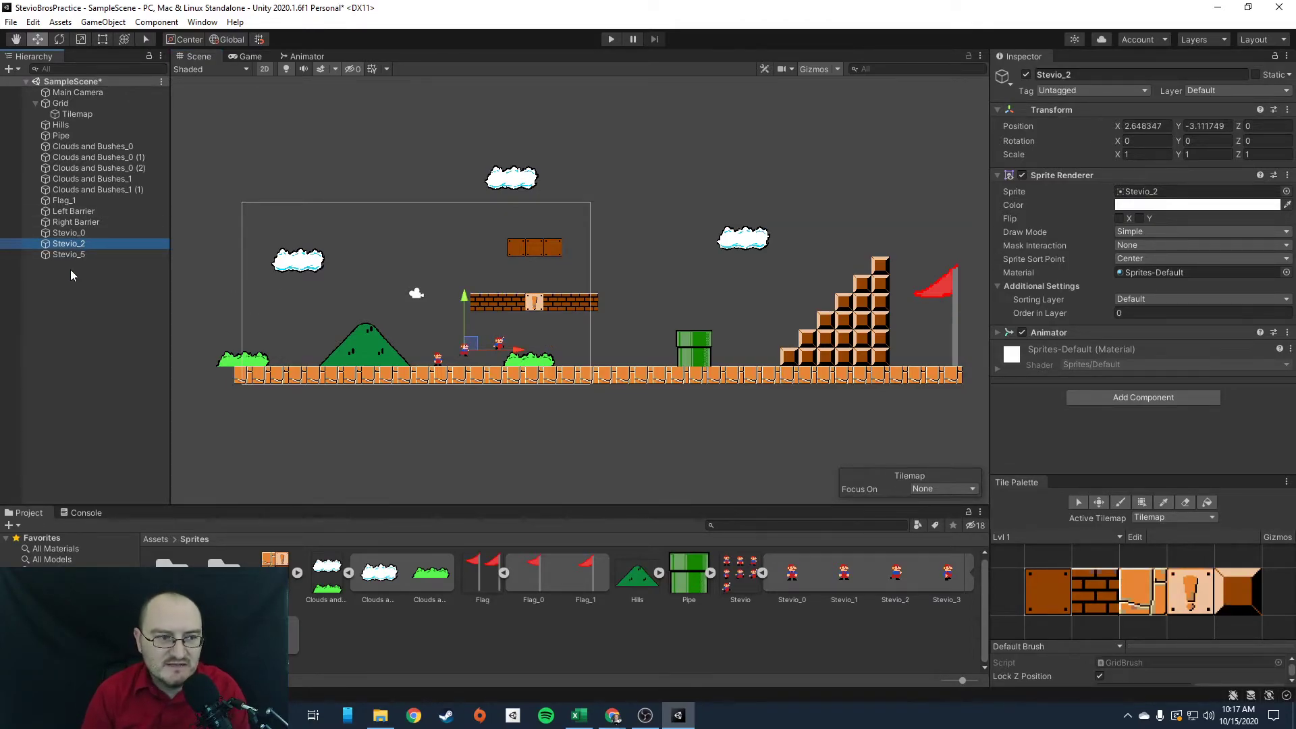
key("Delete")
left_click(75, 244)
key("Delete")
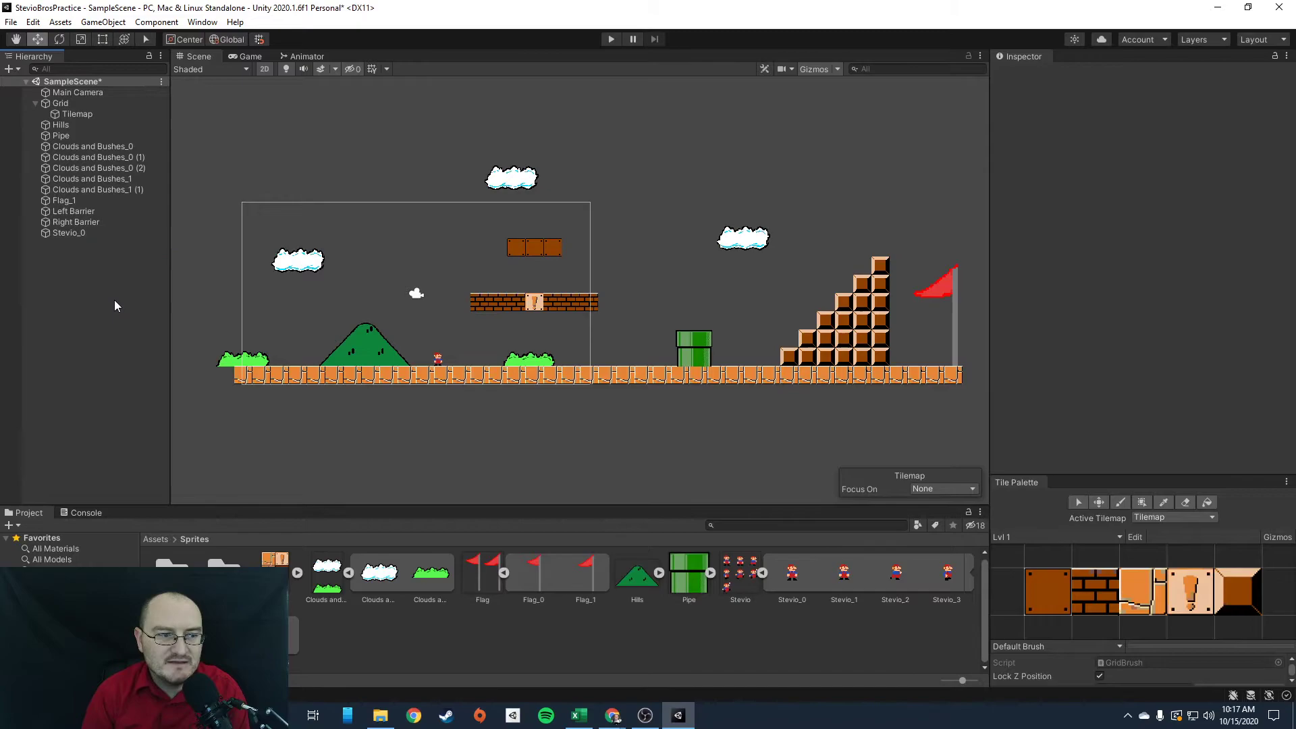
- Delete the Stevio_2 and Stevio_5 animator controllers from the Animations folder
left_click(68, 233)
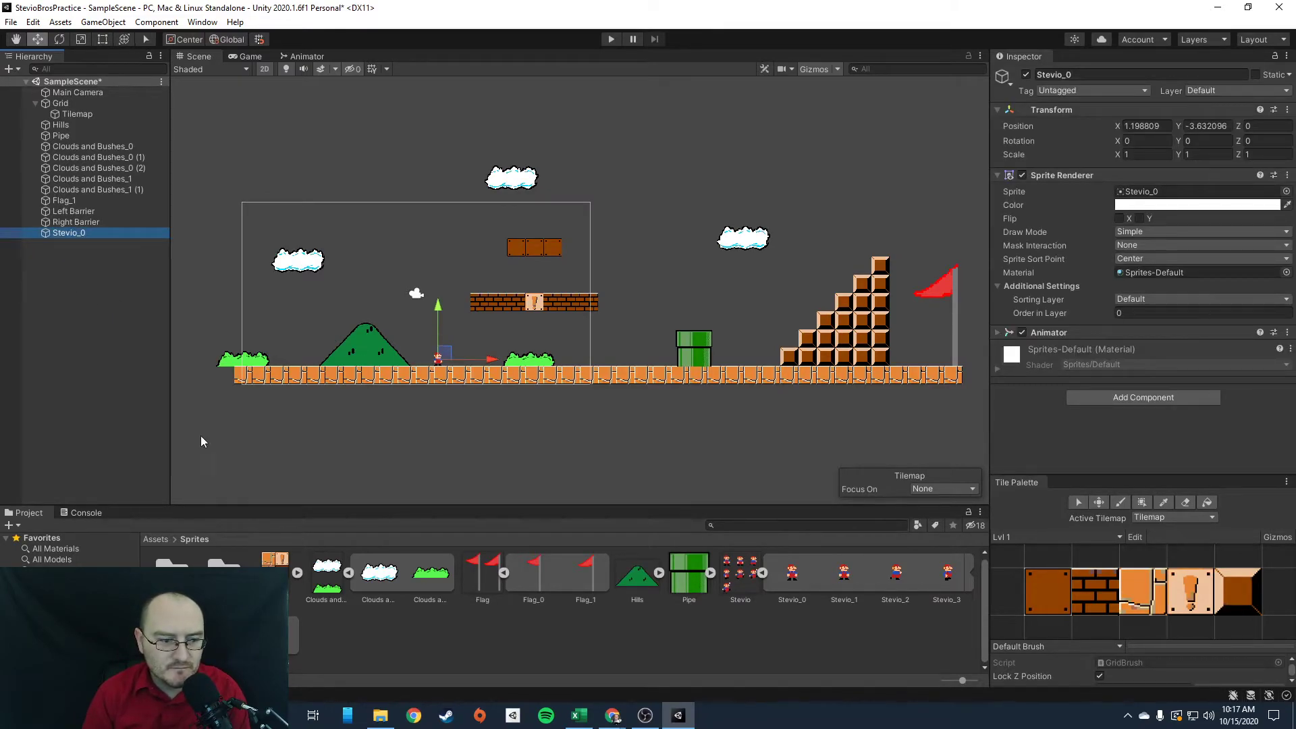
double_click(172, 563)
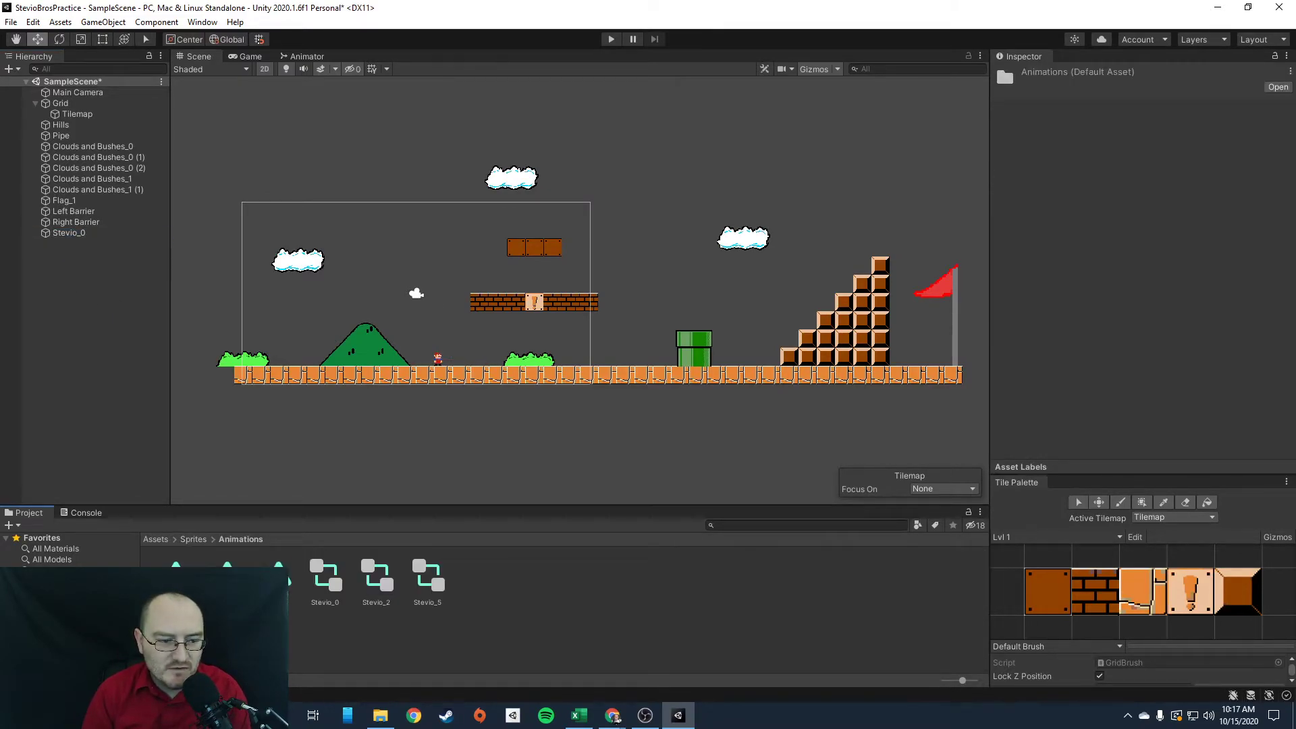
left_click(380, 581)
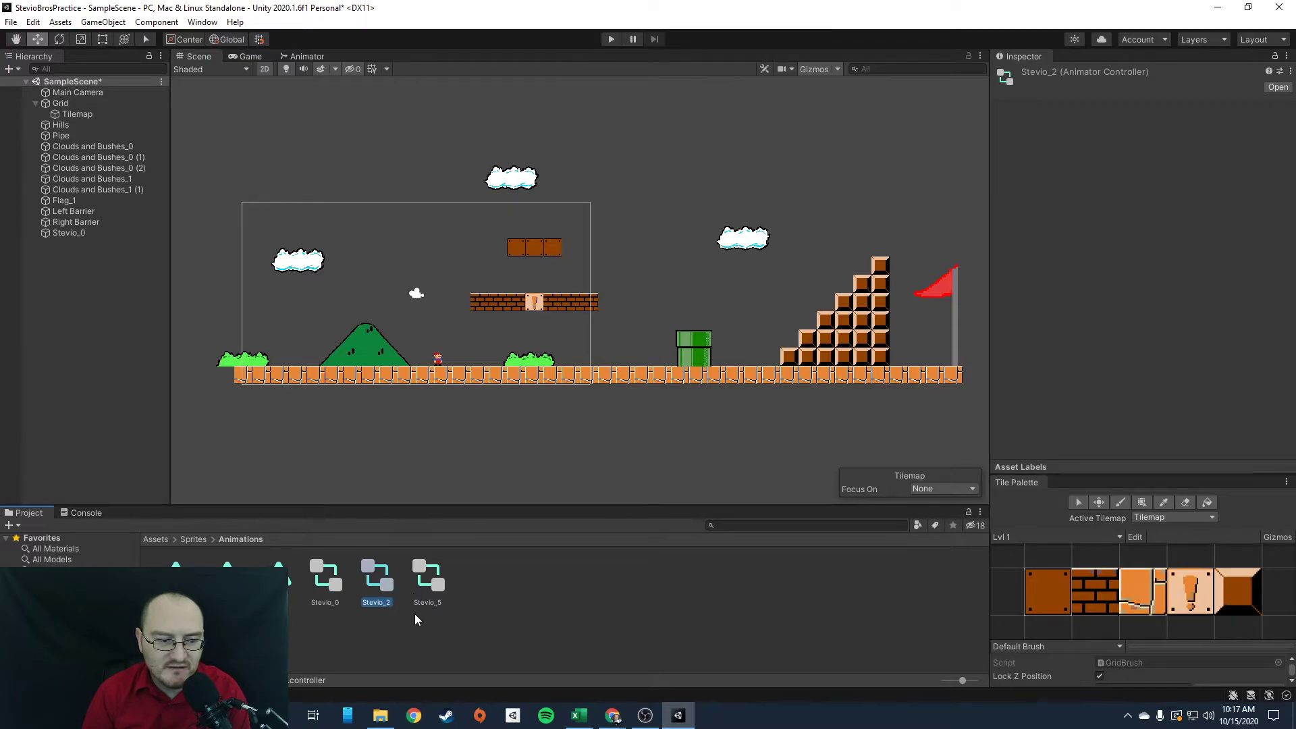
key("Delete")
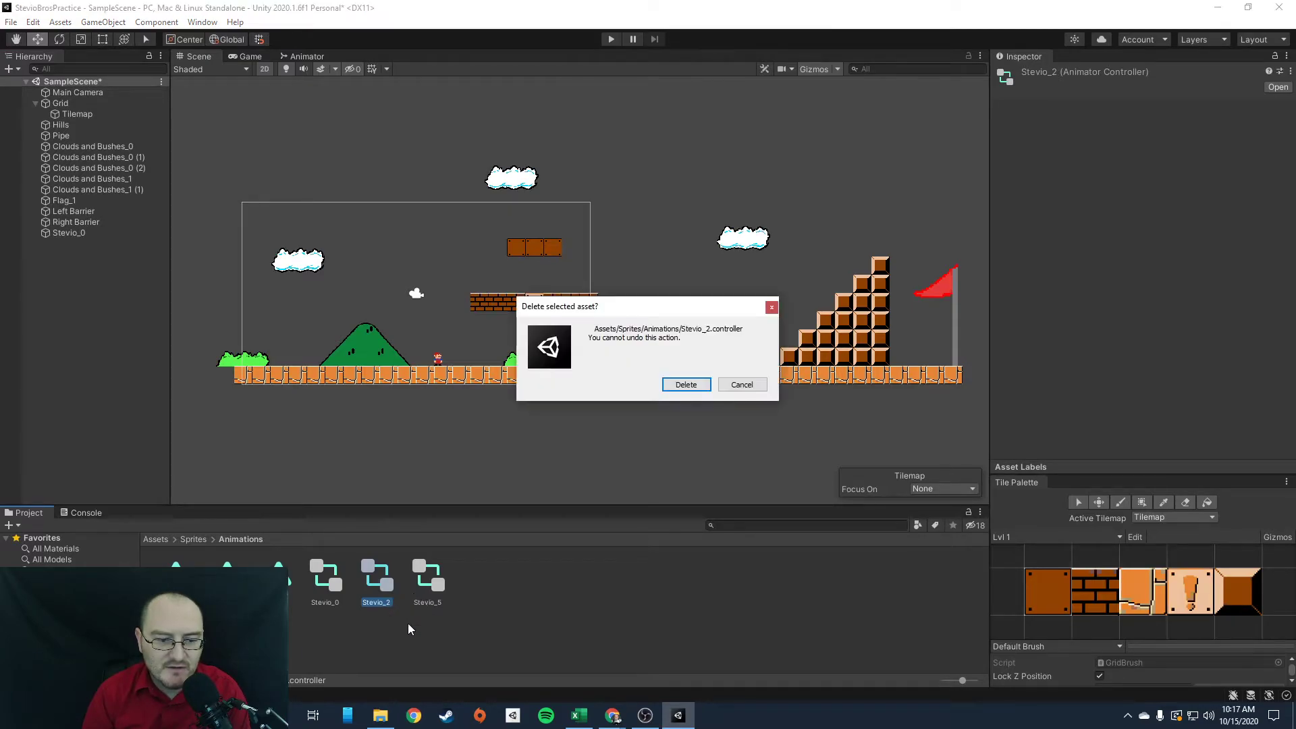
left_click(683, 384)
key("Delete")
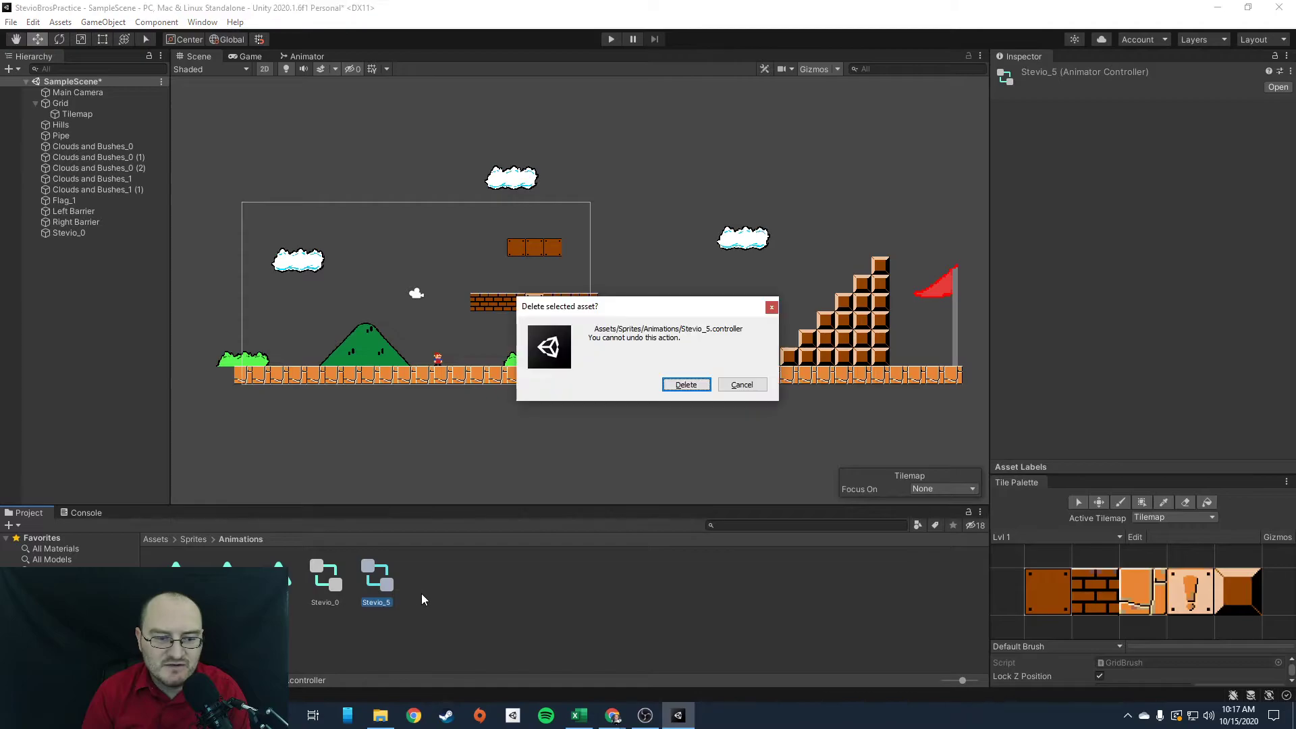
left_click(684, 382)
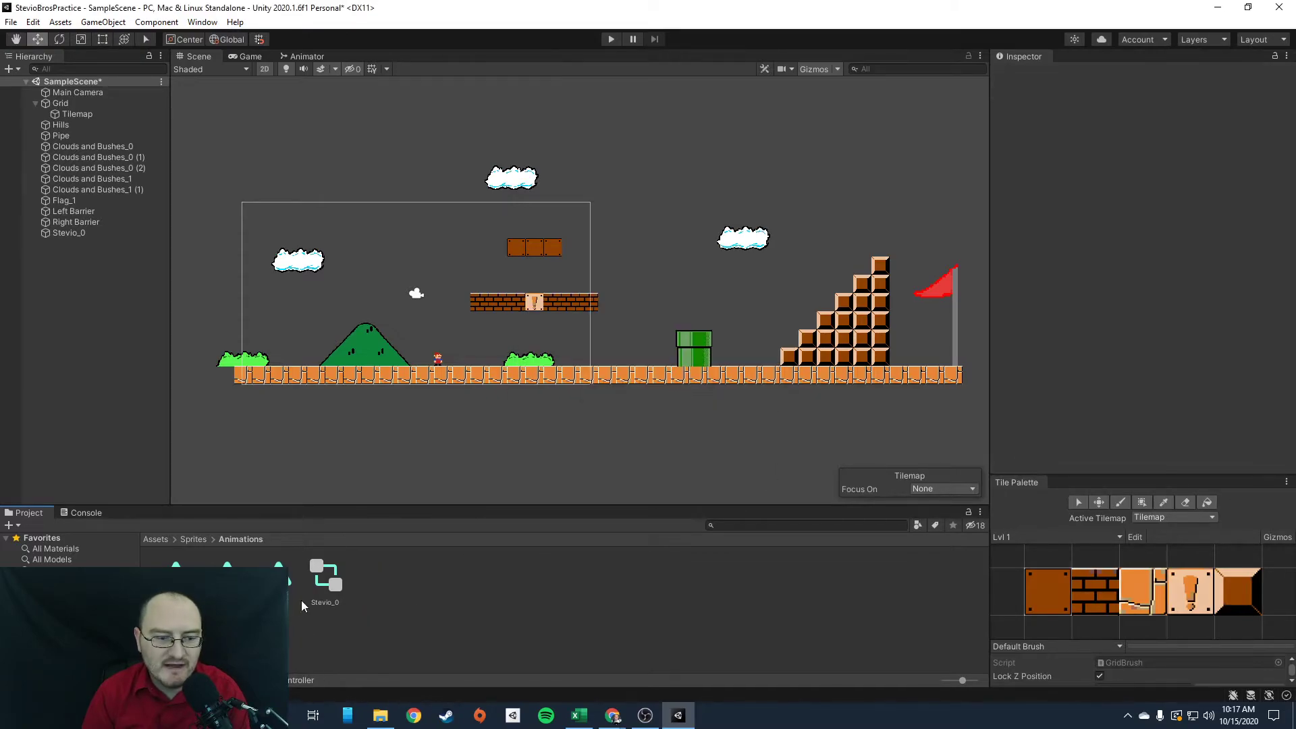
- Open the Stevio_0 animator controller and arrange its states, moving idle below Entry and Exit above Any State
double_click(327, 579)
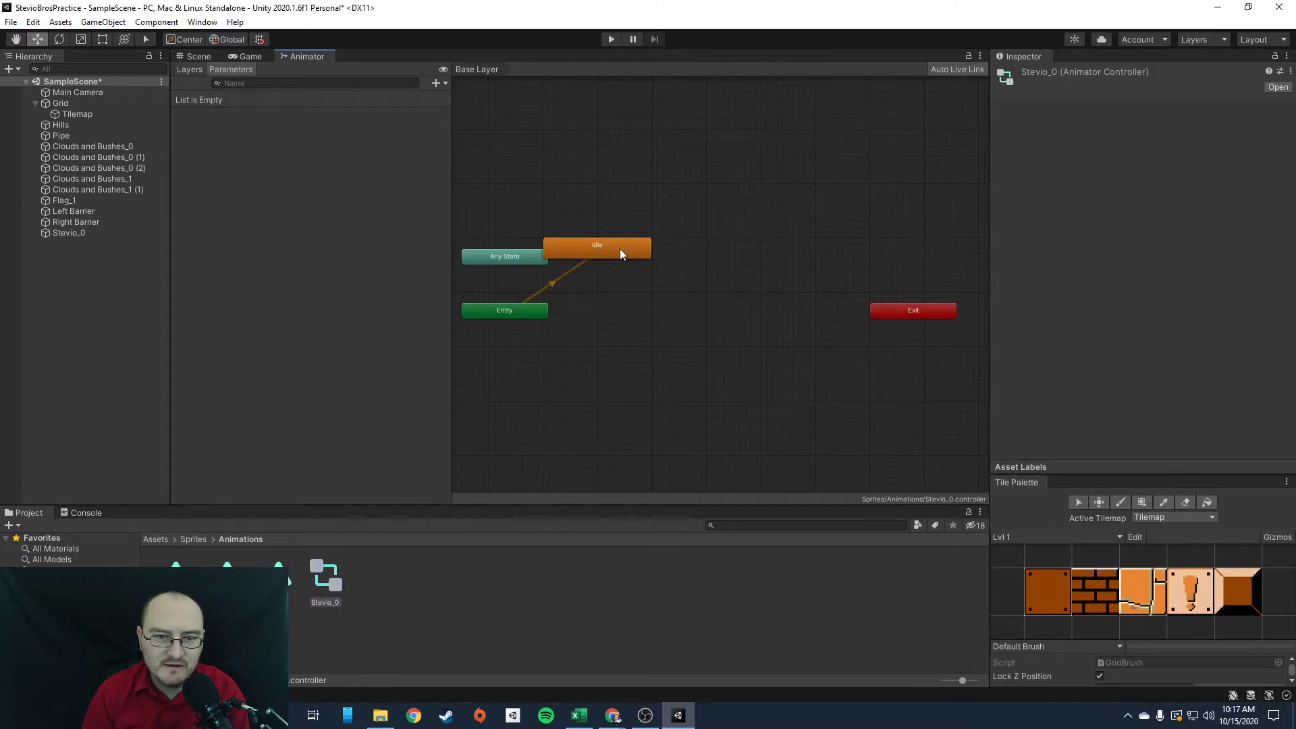
left_click_drag(619, 253, 603, 376)
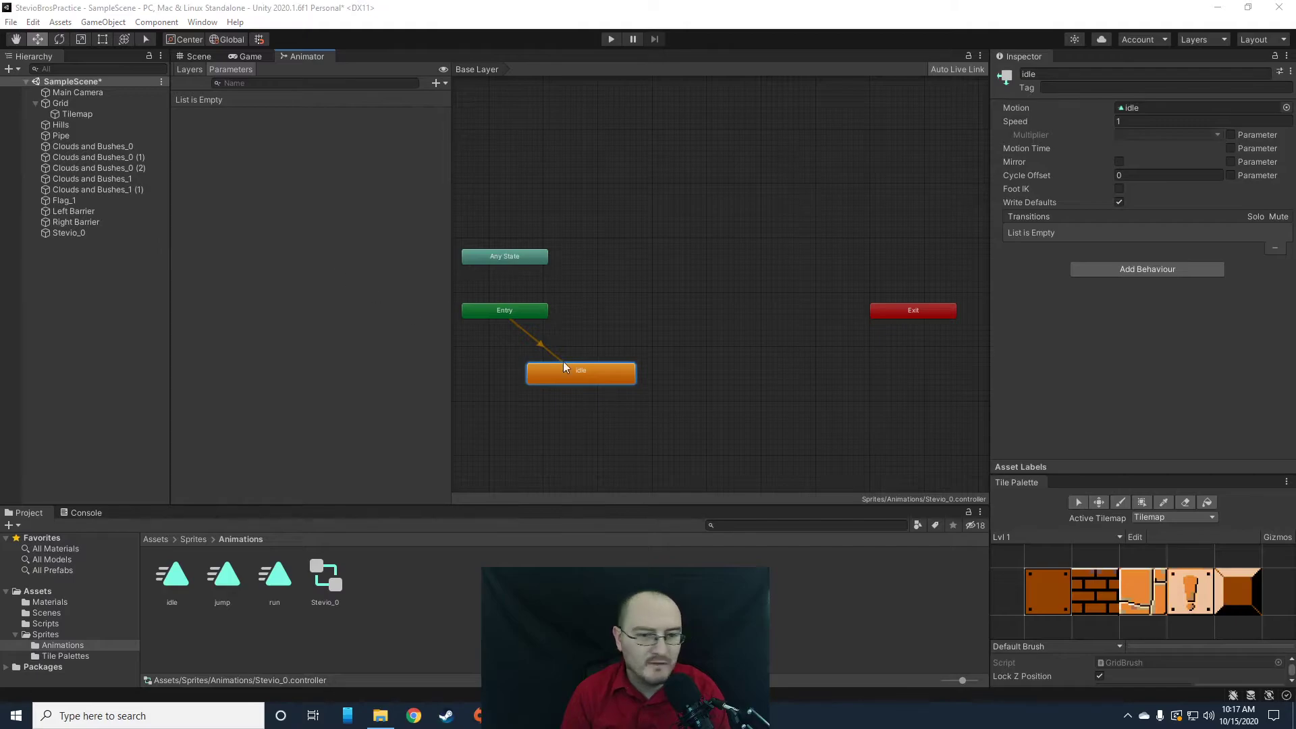
scroll(530, 405, "up", 5)
scroll(530, 410, "down", 5)
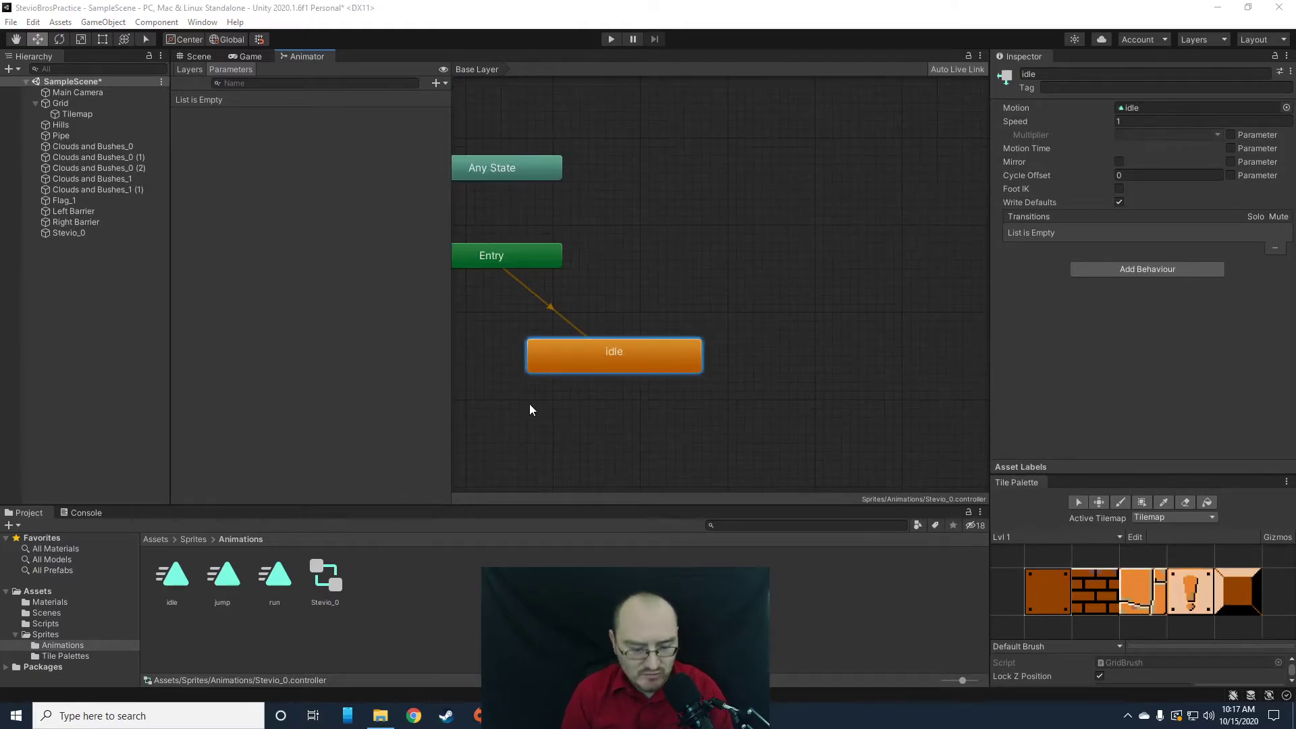
middle_click_drag(504, 400, 645, 415)
scroll(646, 410, "down", 4)
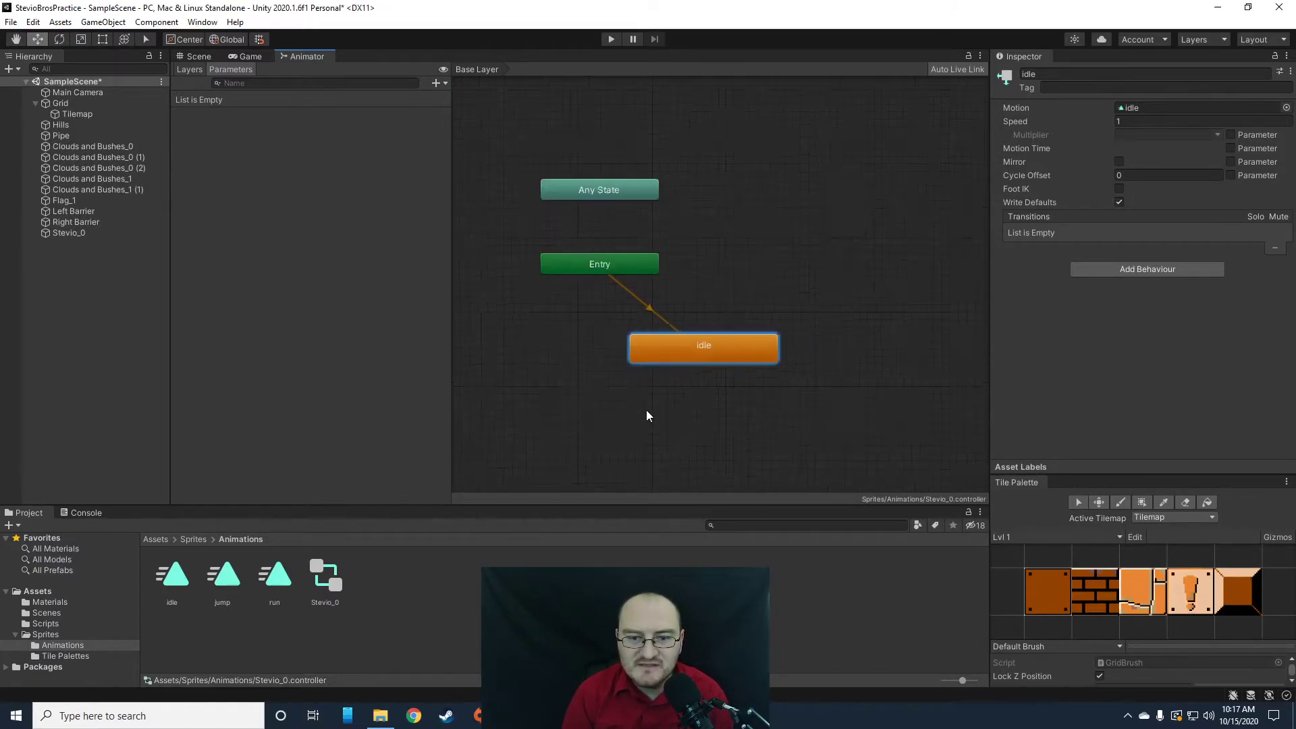
left_click(962, 304)
left_click_drag(926, 307, 574, 204)
left_click_drag(727, 463, 691, 416)
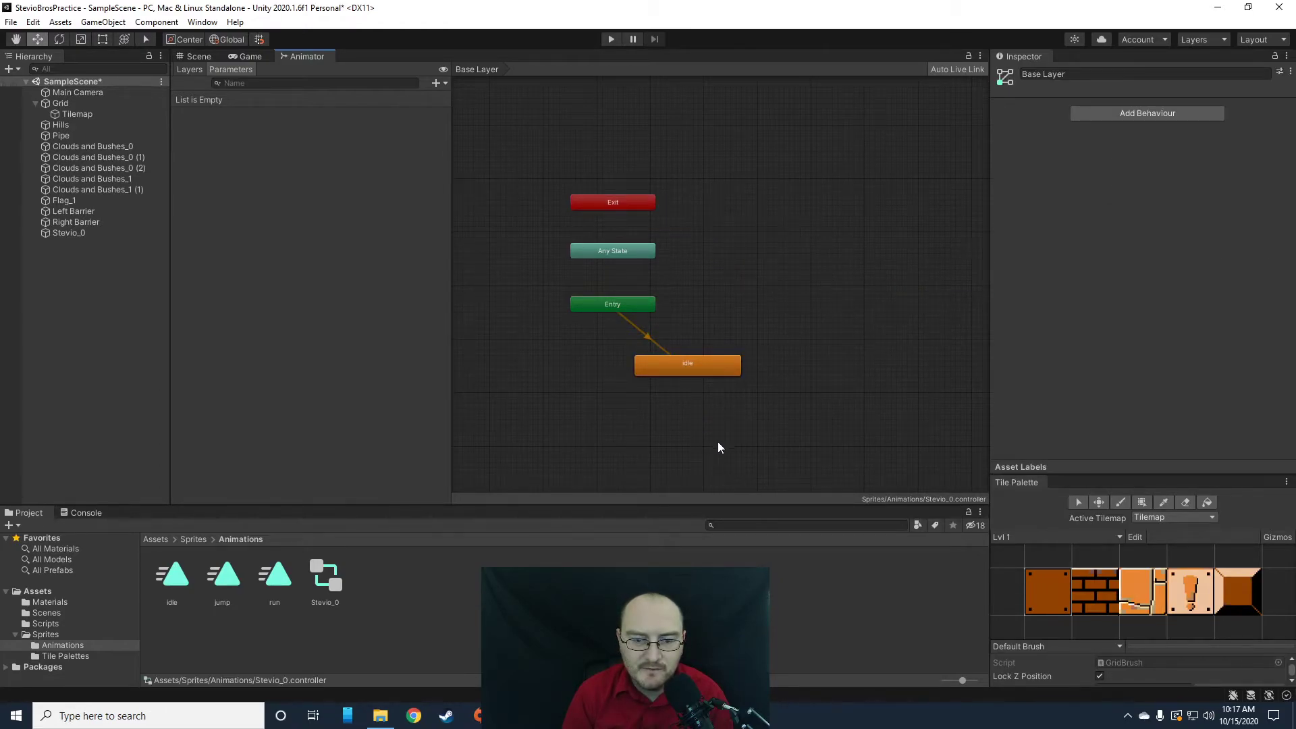
middle_click_drag(718, 441, 684, 394)
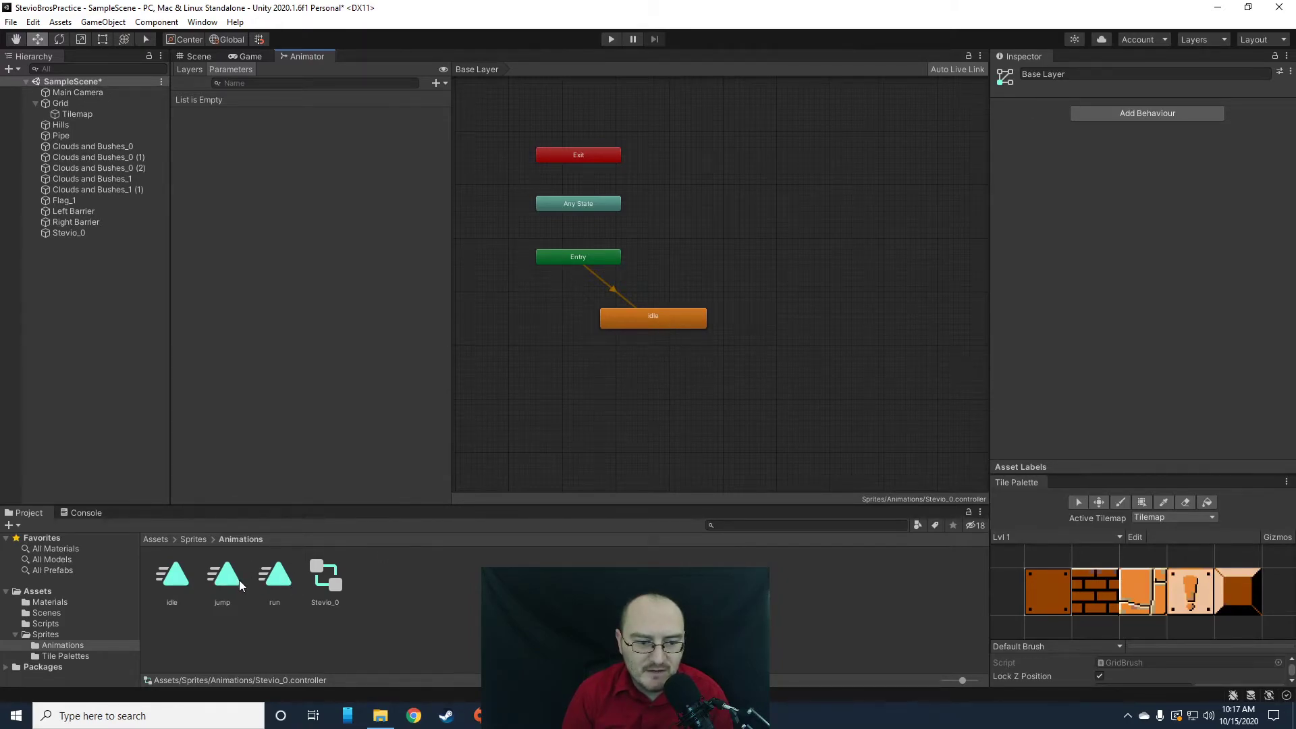
- Add the jump and run animations as states below idle in the Stevio_0 animator controller
left_click_drag(239, 580, 647, 415)
left_click_drag(267, 591, 835, 400)
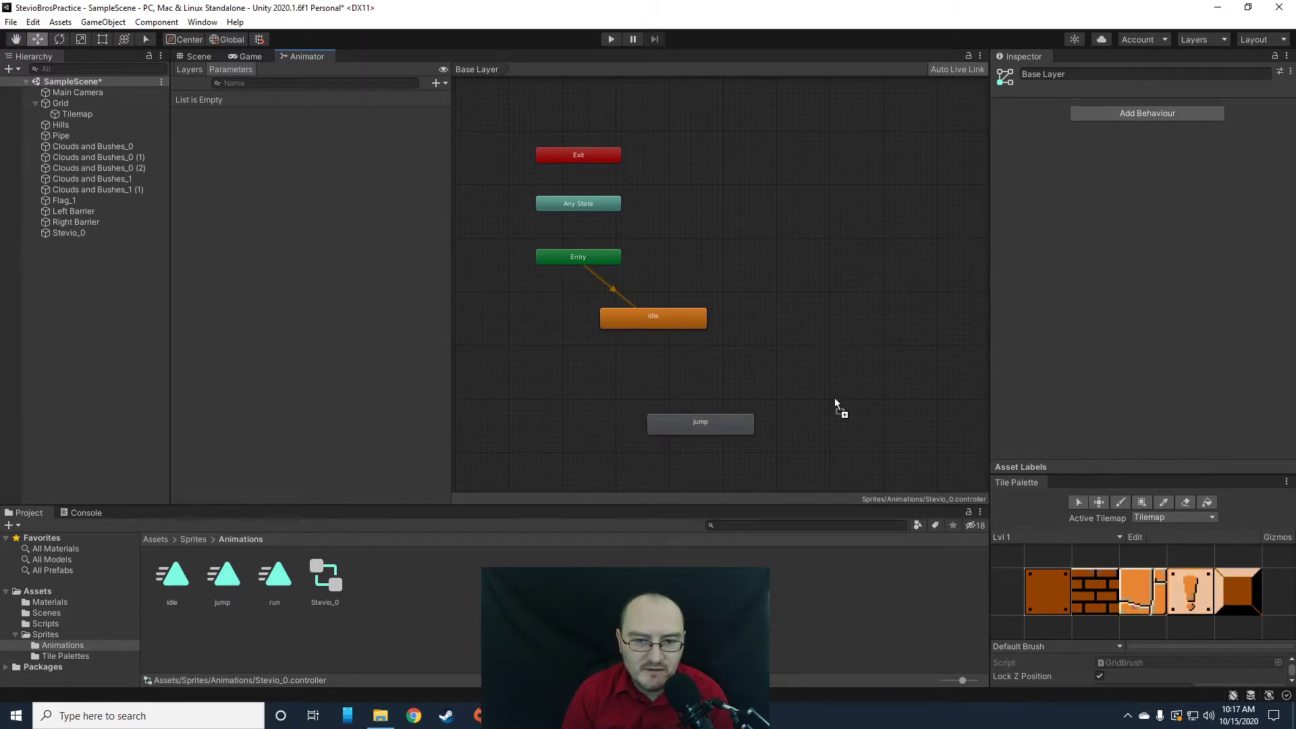
- Arrange the states so run sits level with idle on its right and jump sits below, between the two
left_click_drag(811, 301, 811, 304)
left_click_drag(674, 318, 647, 312)
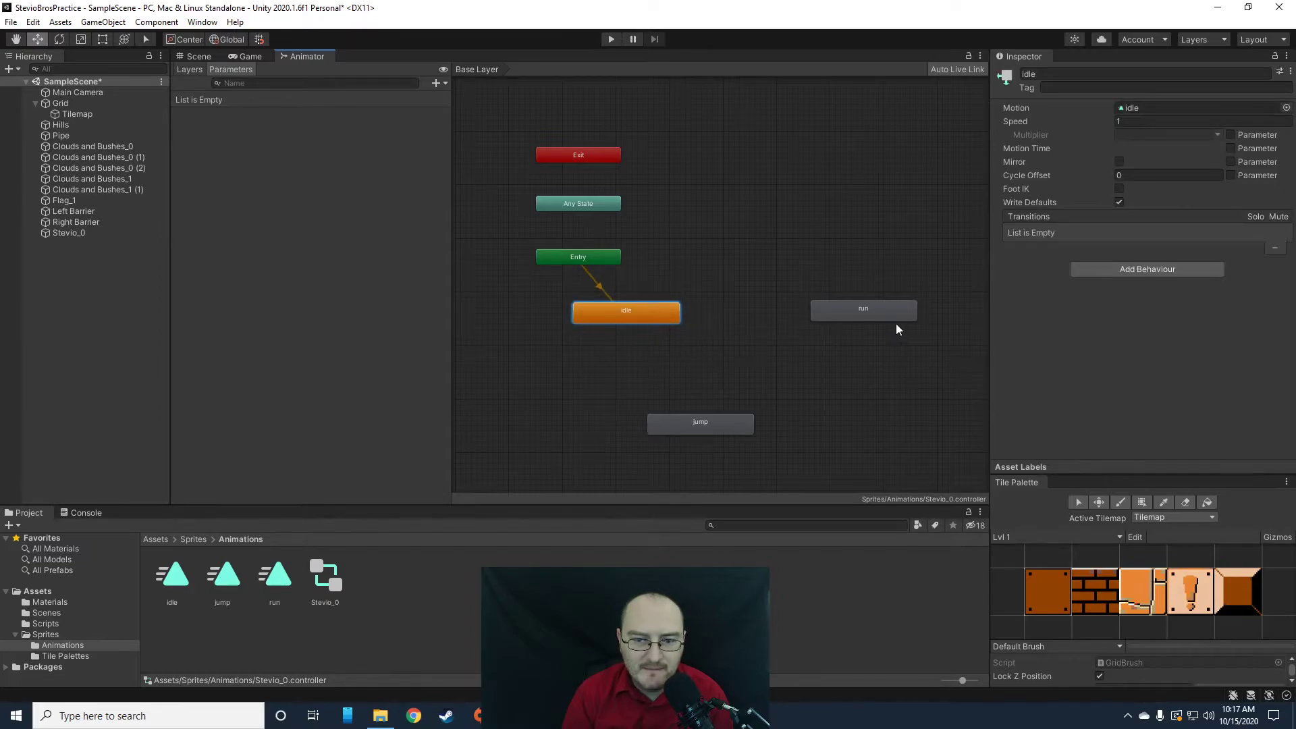
left_click(848, 322)
left_click_drag(692, 428, 731, 434)
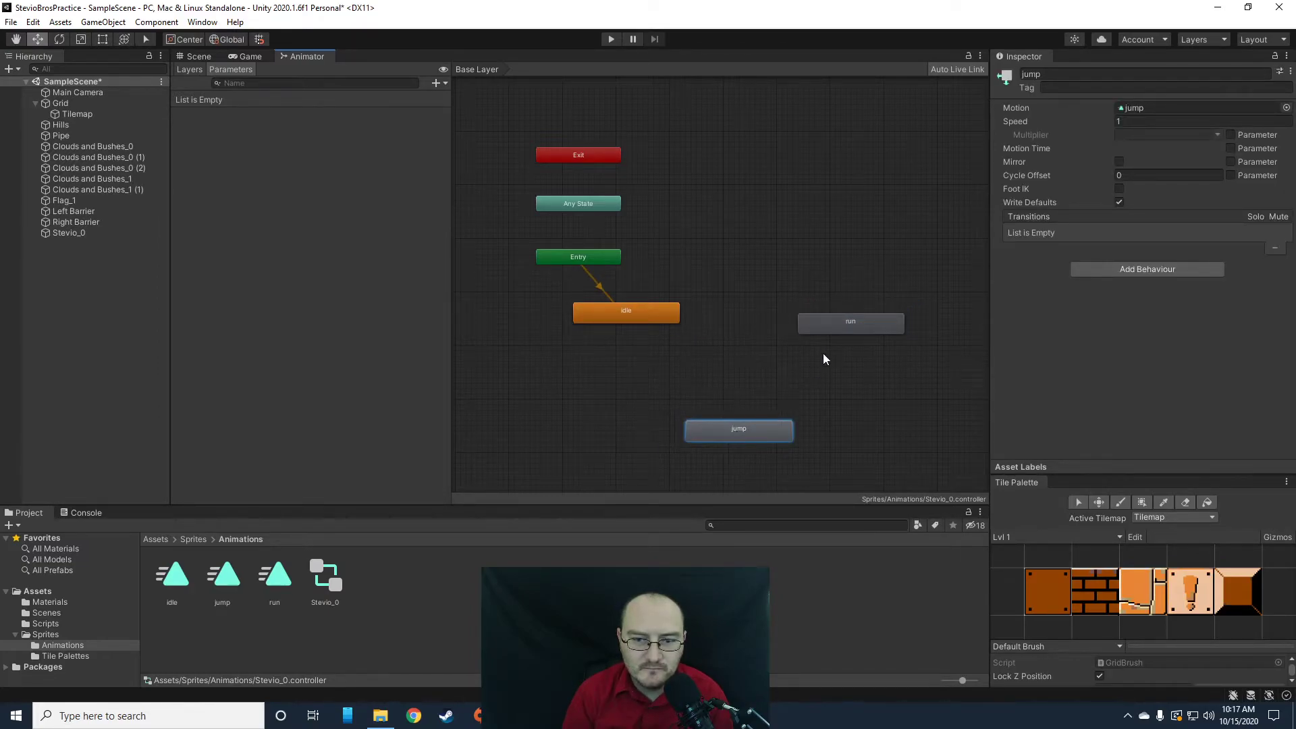
left_click_drag(834, 332, 823, 321)
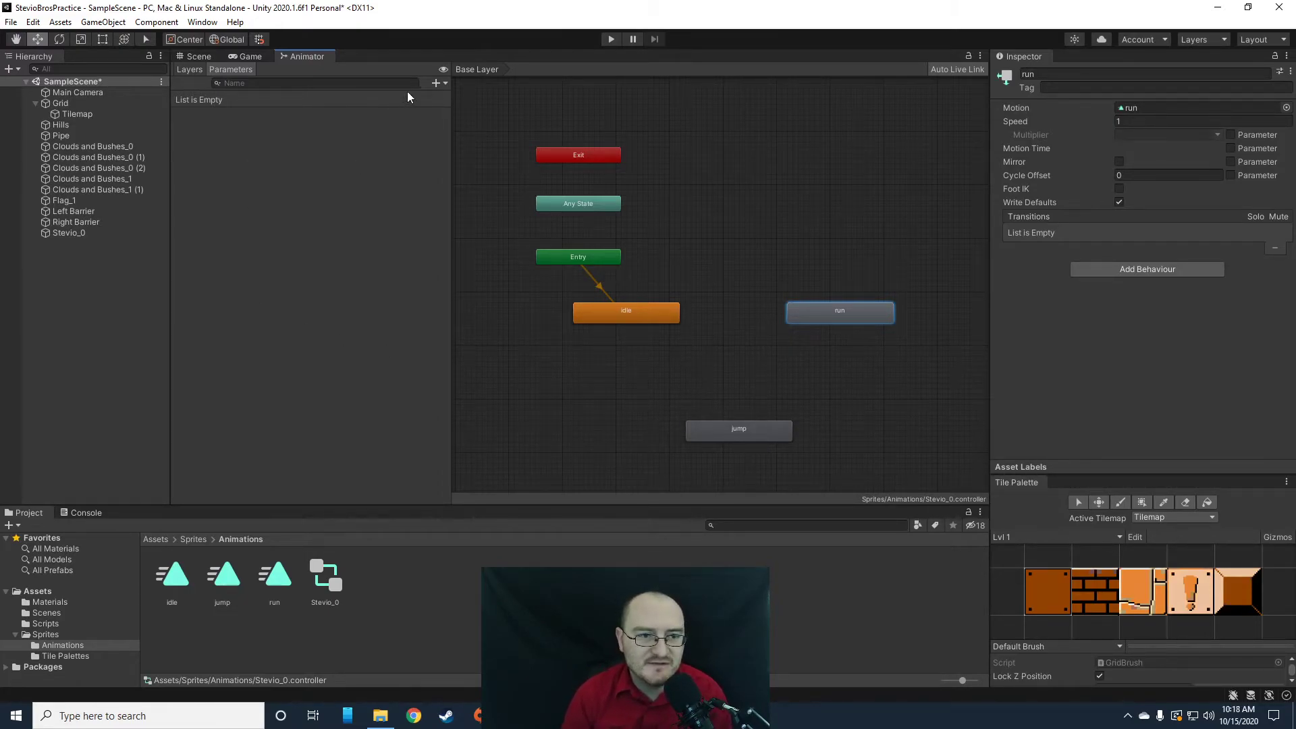
- Add a Bool parameter named isRunning to the animator controller
left_click(435, 83)
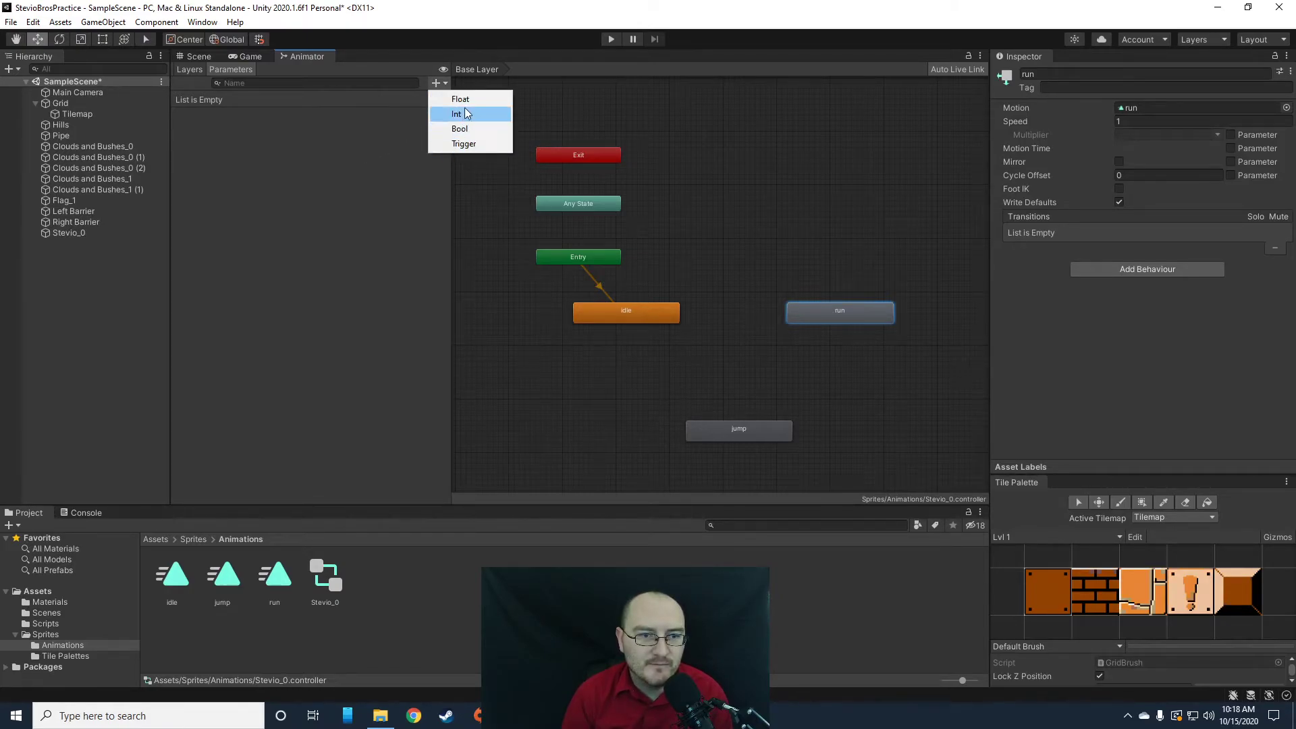
left_click(459, 129)
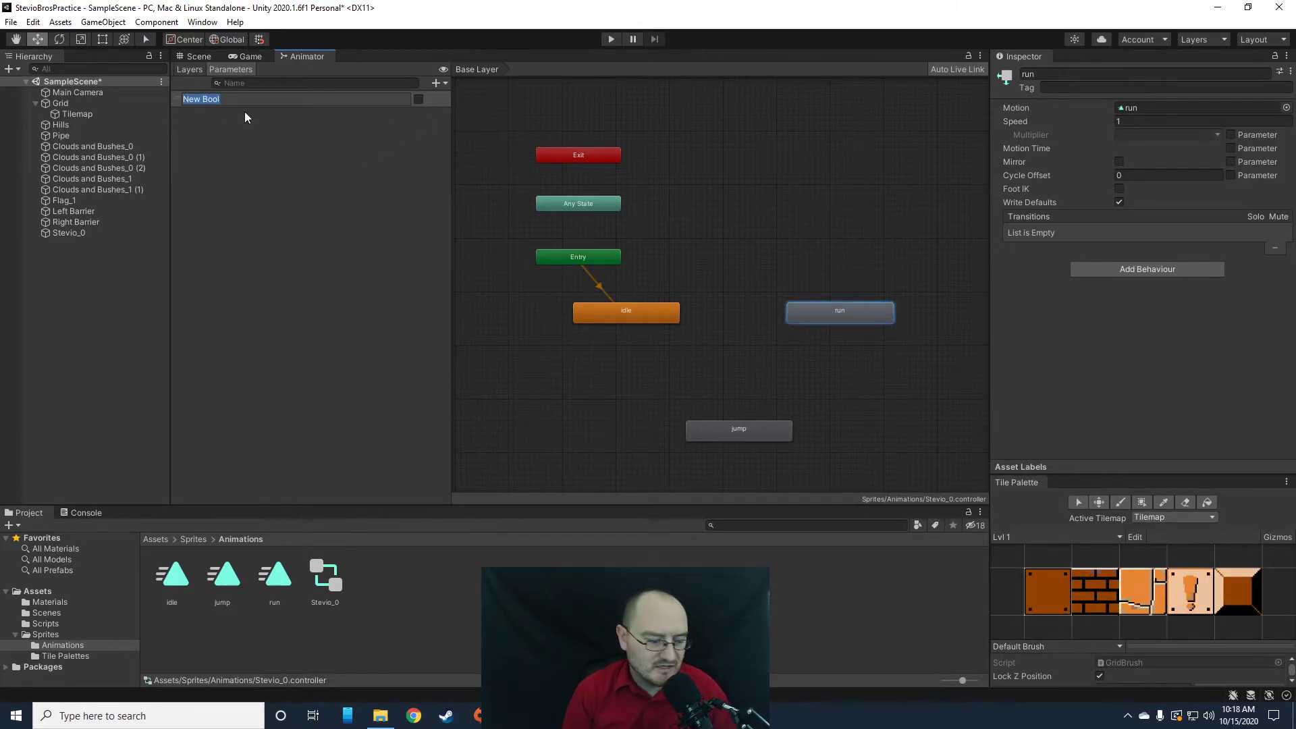
key("BackSpace")
type("is")
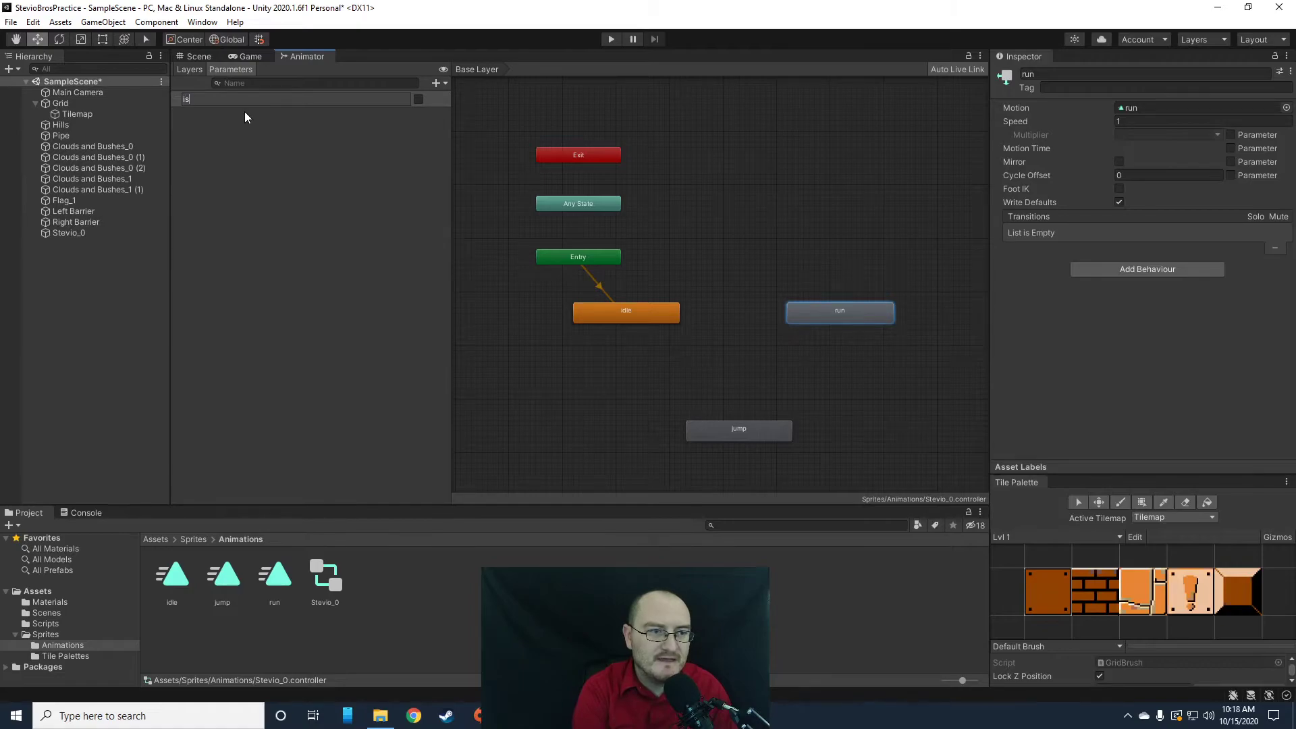
type("Running")
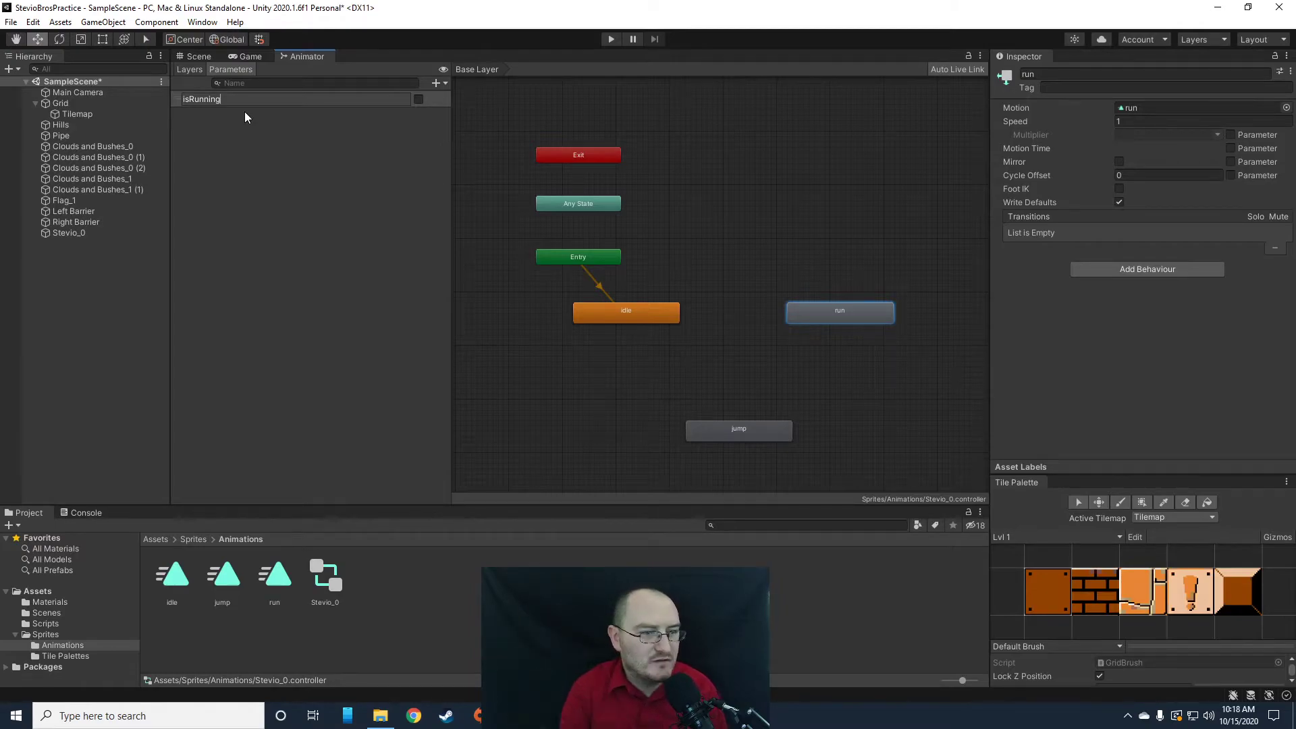
left_click(245, 154)
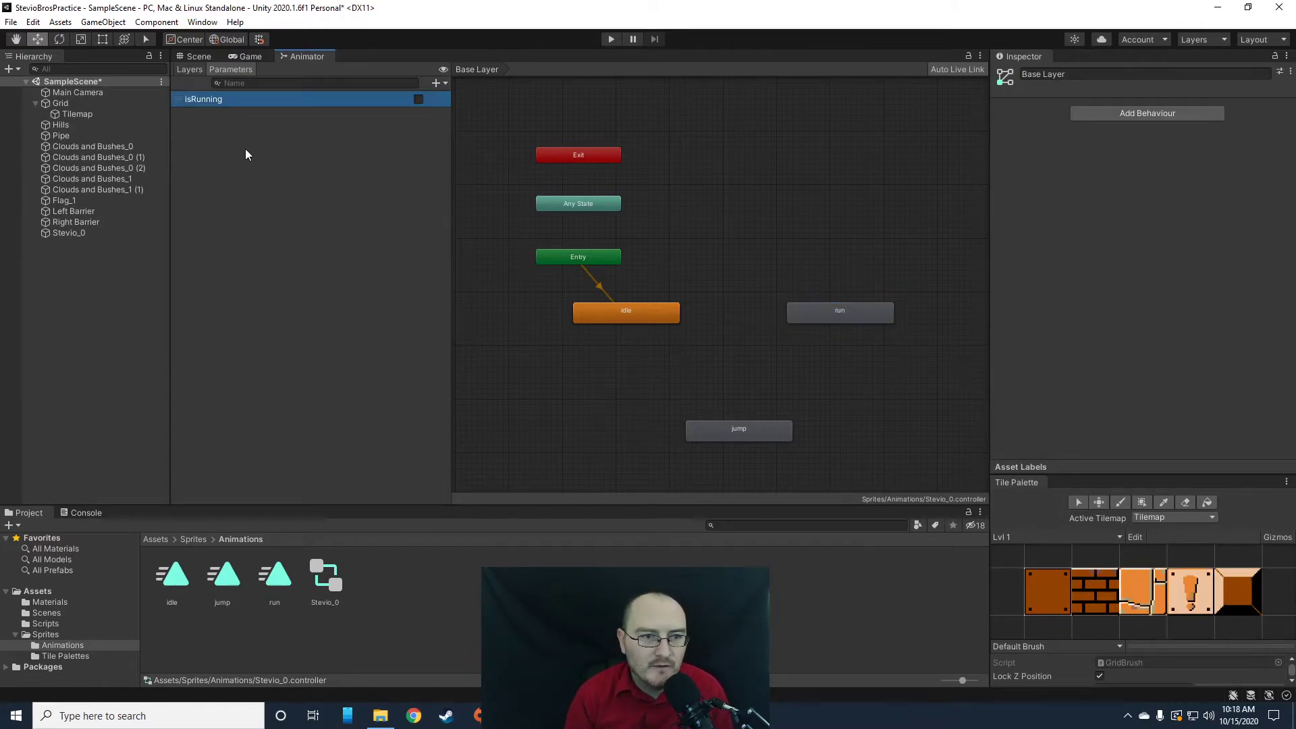
- Add a second Bool parameter named isJumping to the animator controller
left_click(435, 82)
left_click(452, 128)
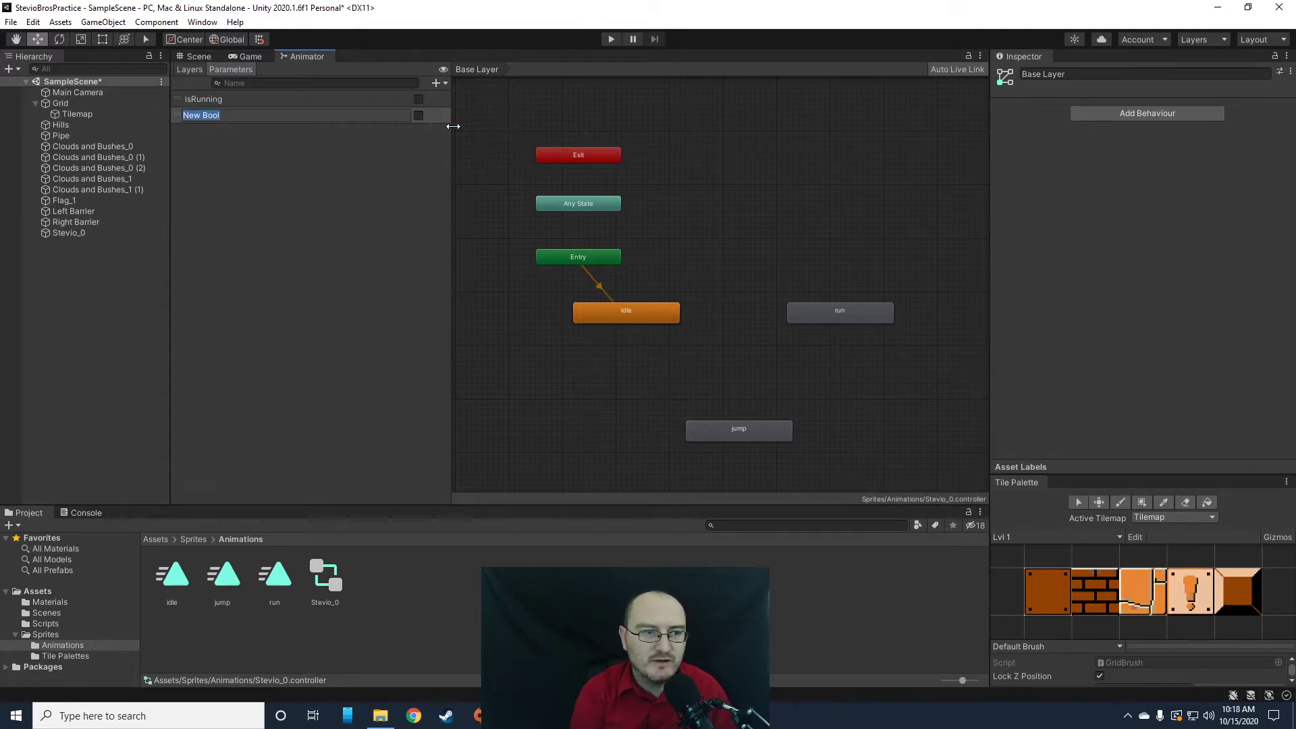
type("isJumping")
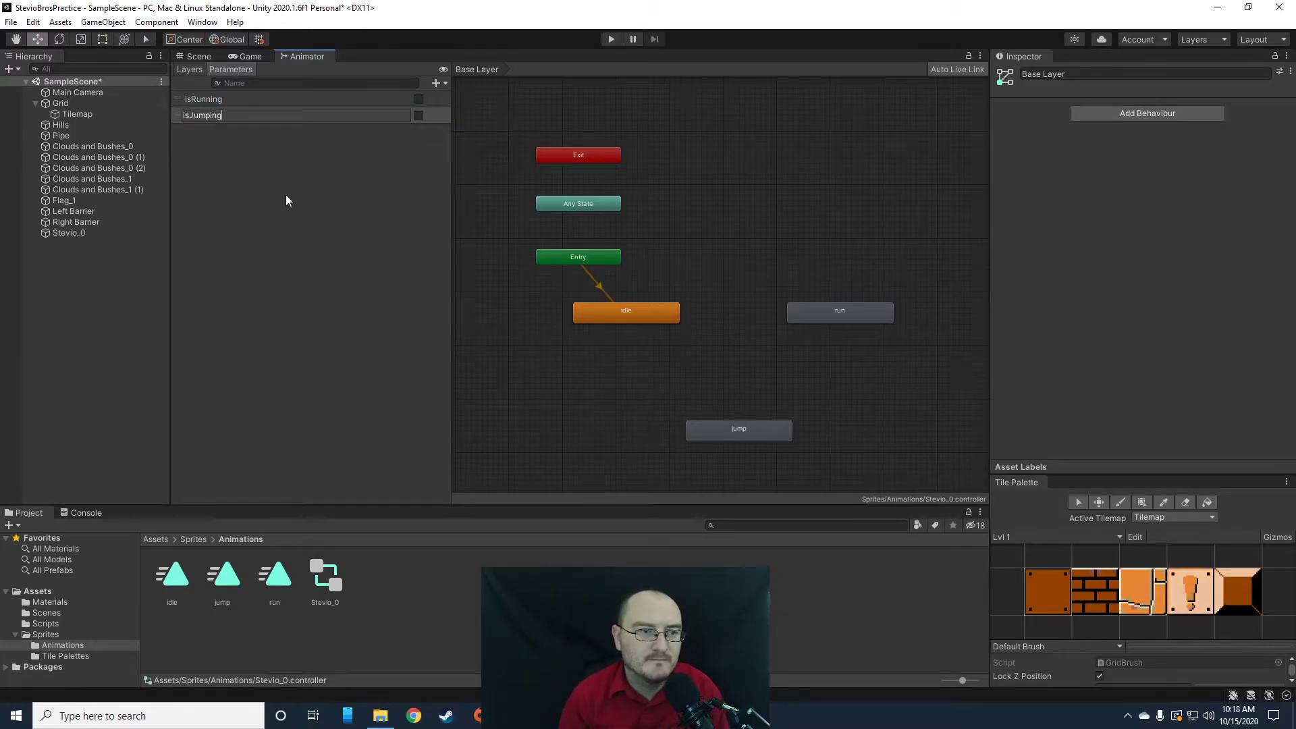
key("Return")
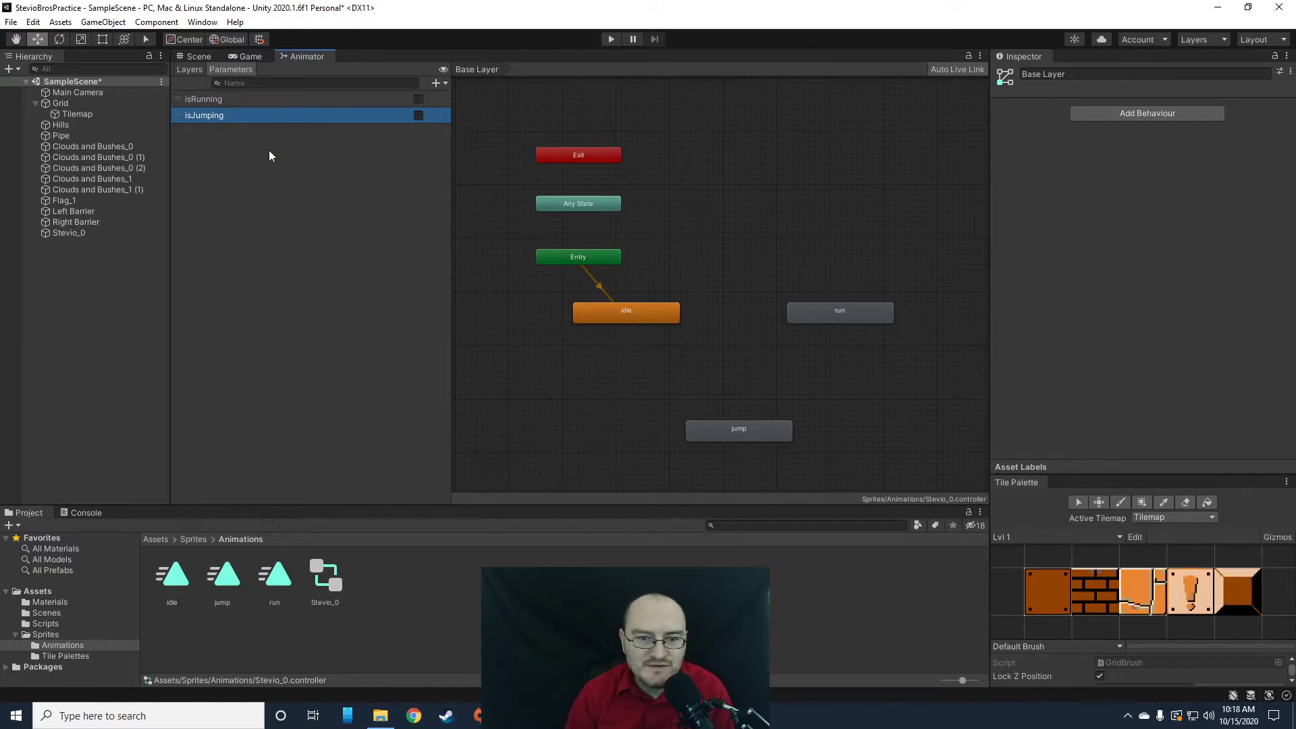
- Move the jump and run states closer to idle and create a transition from idle to run
left_click_drag(737, 426, 728, 388)
left_click_drag(825, 311, 803, 310)
right_click(623, 308)
left_click(651, 316)
left_click(800, 310)
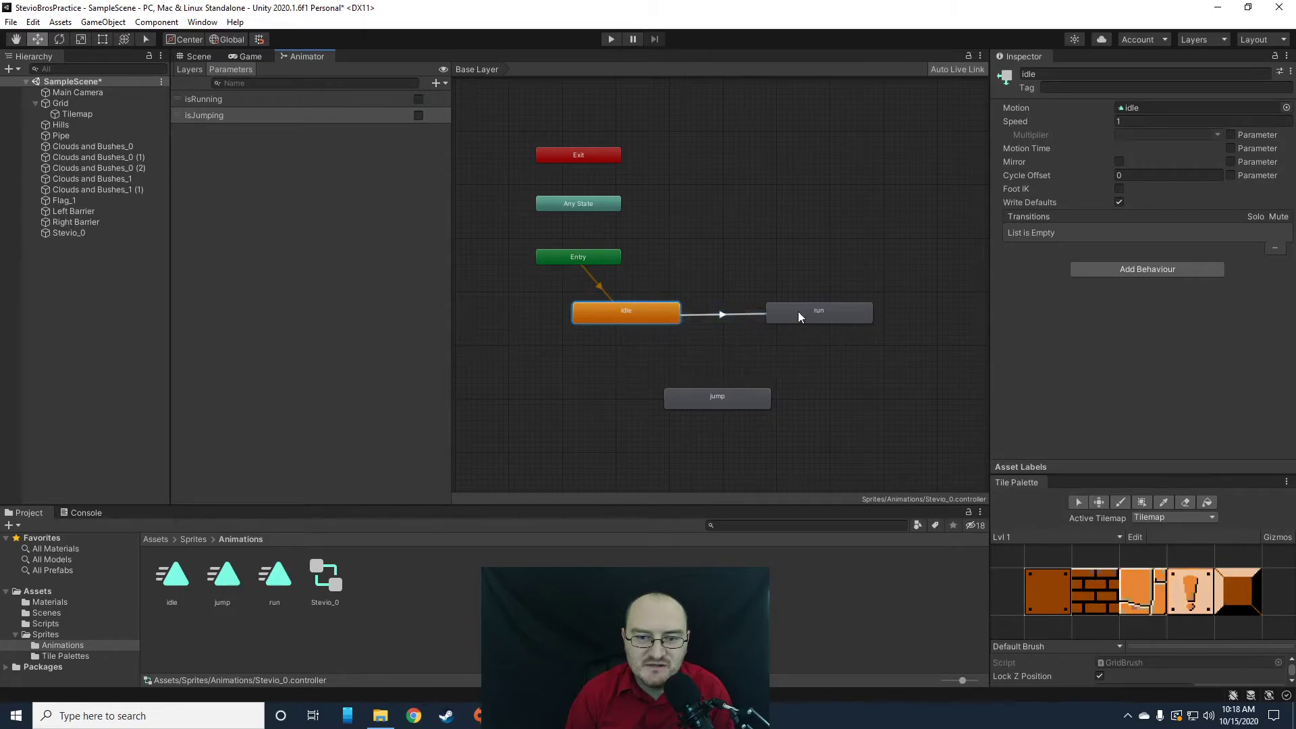
- Turn off Has Exit Time on the idle-to-run transition and add the condition isRunning true
left_click(722, 316)
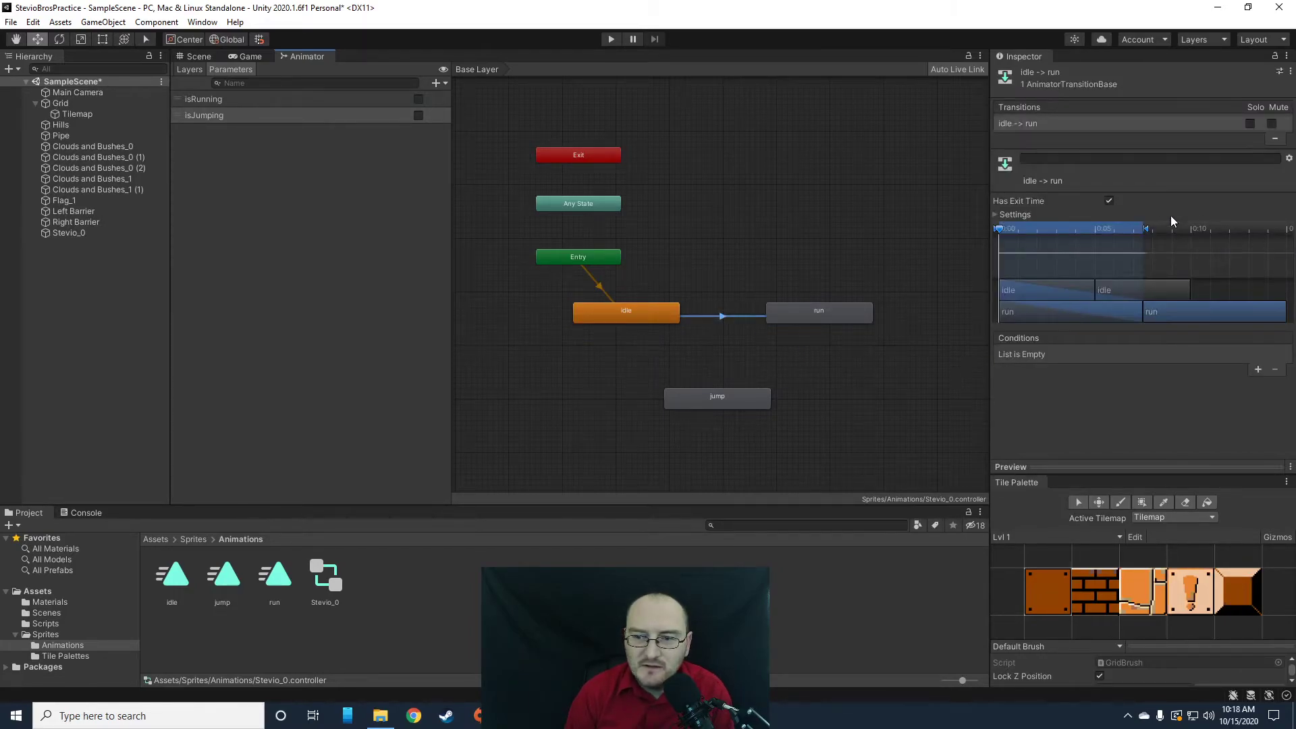
left_click(1109, 201)
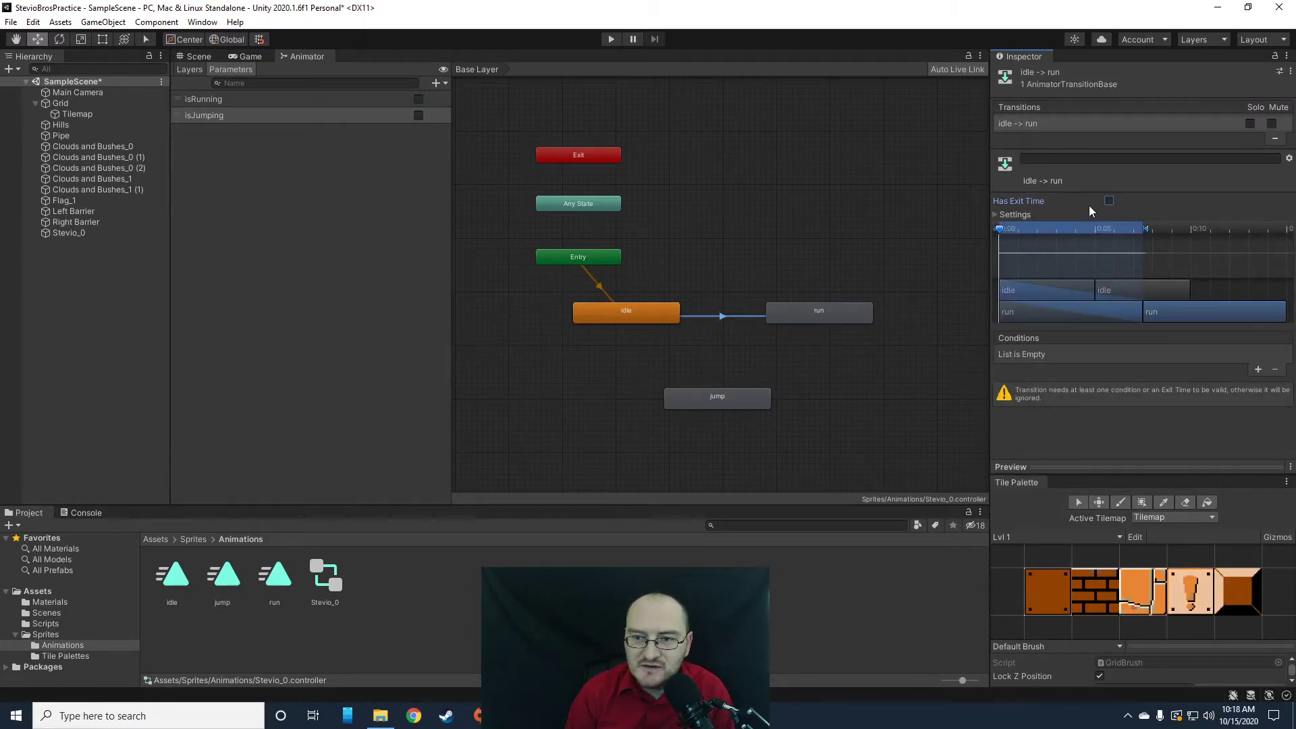
left_click(1258, 367)
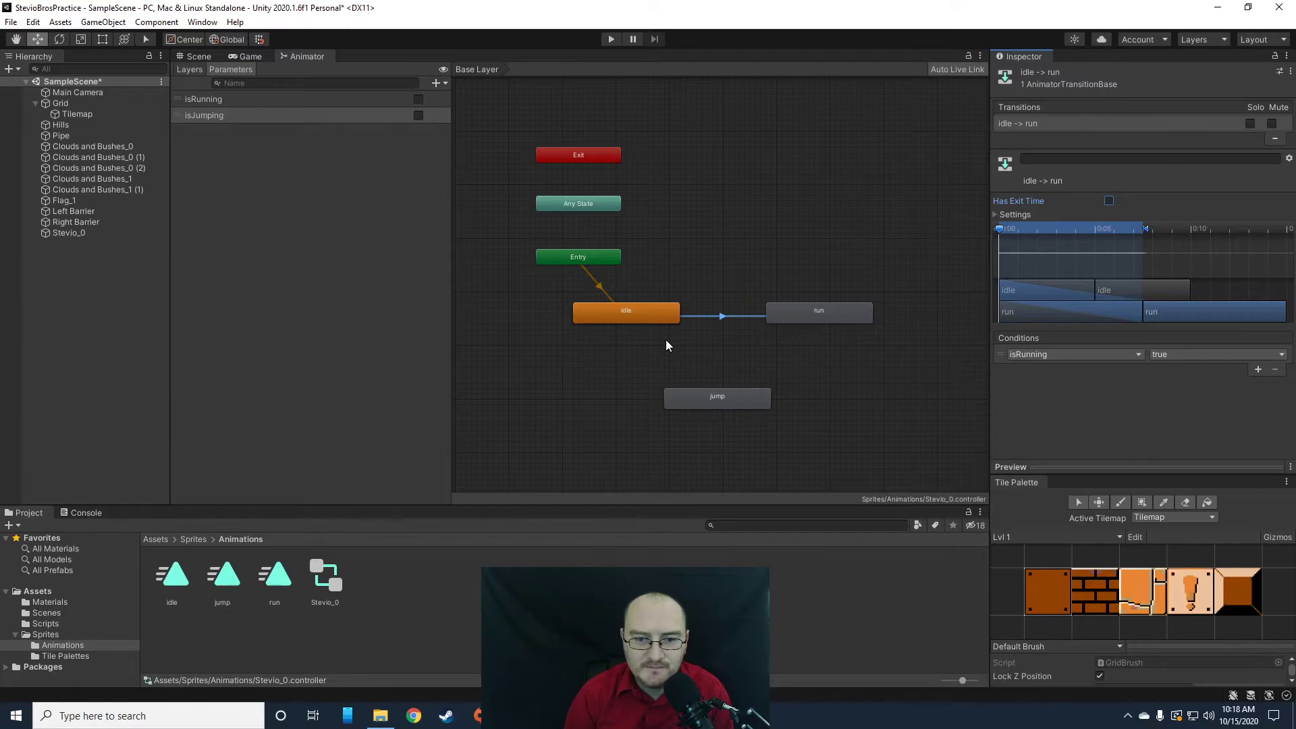
- Create a return transition from the run state to idle
right_click(634, 315)
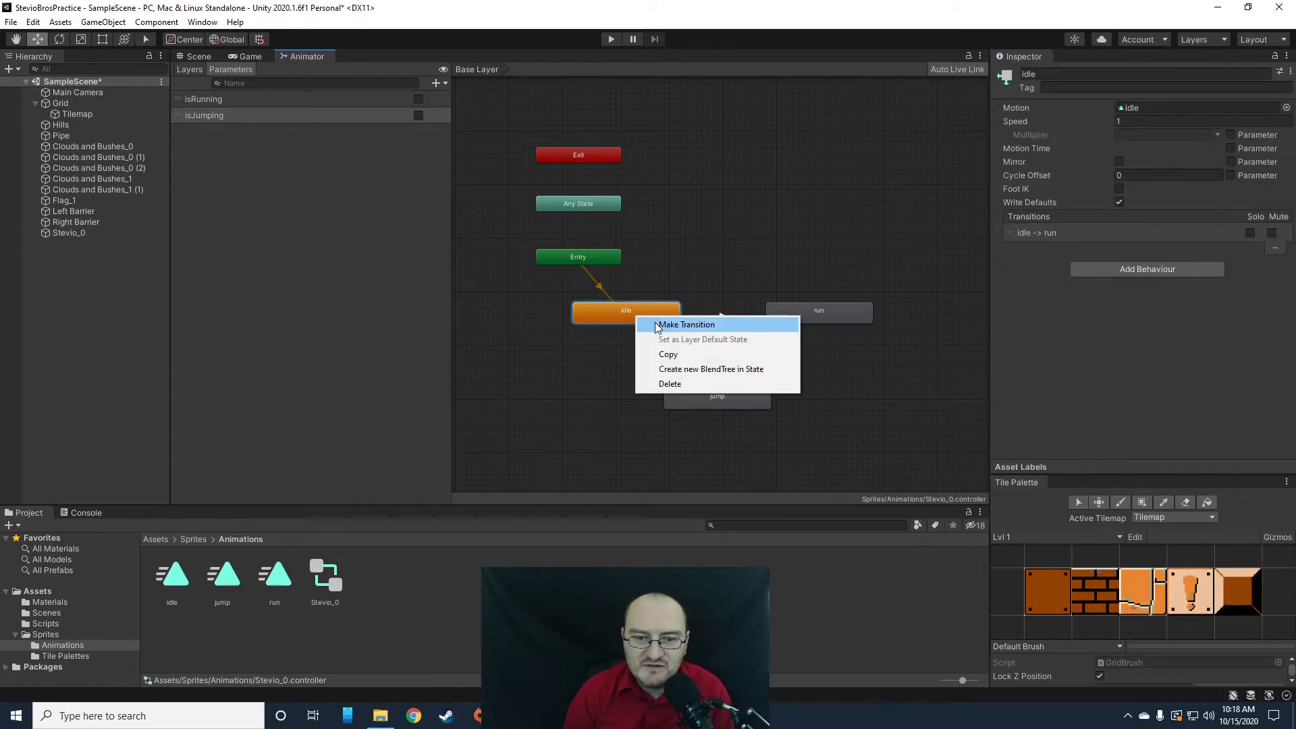
left_click(685, 325)
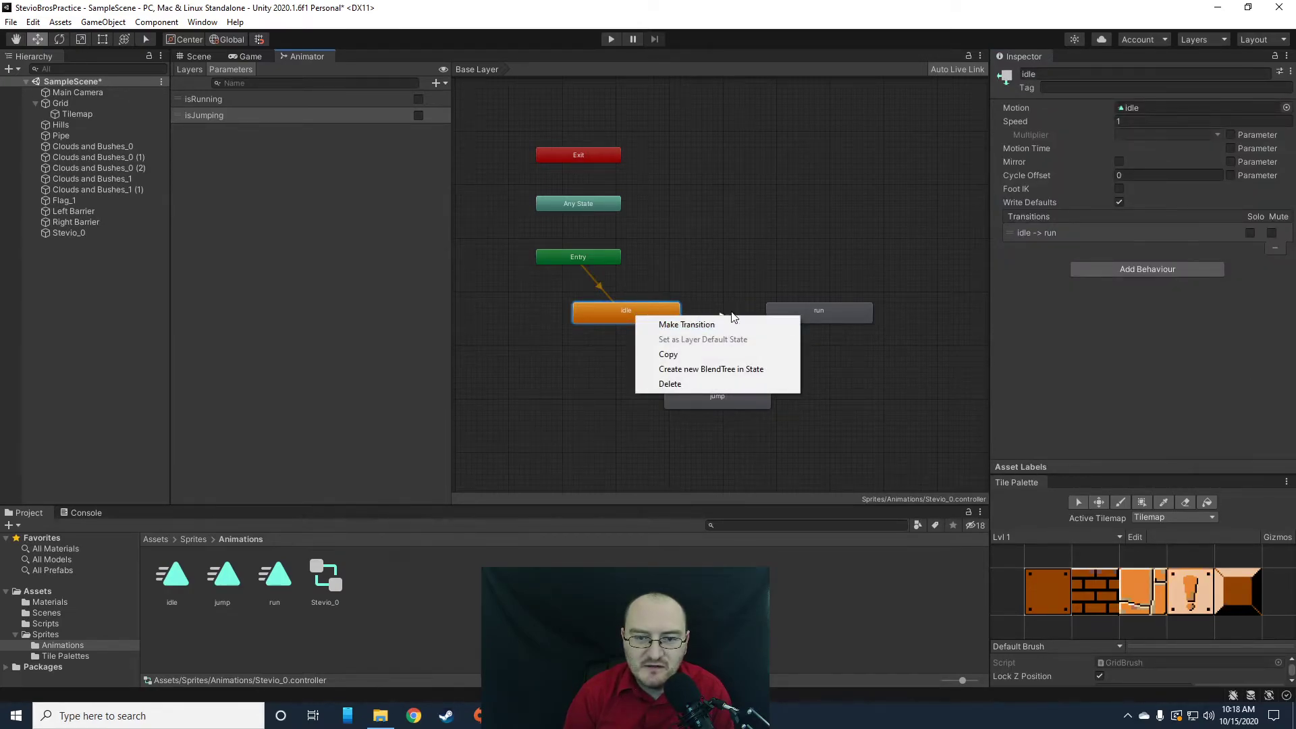
left_click(824, 311)
right_click(824, 311)
left_click(840, 318)
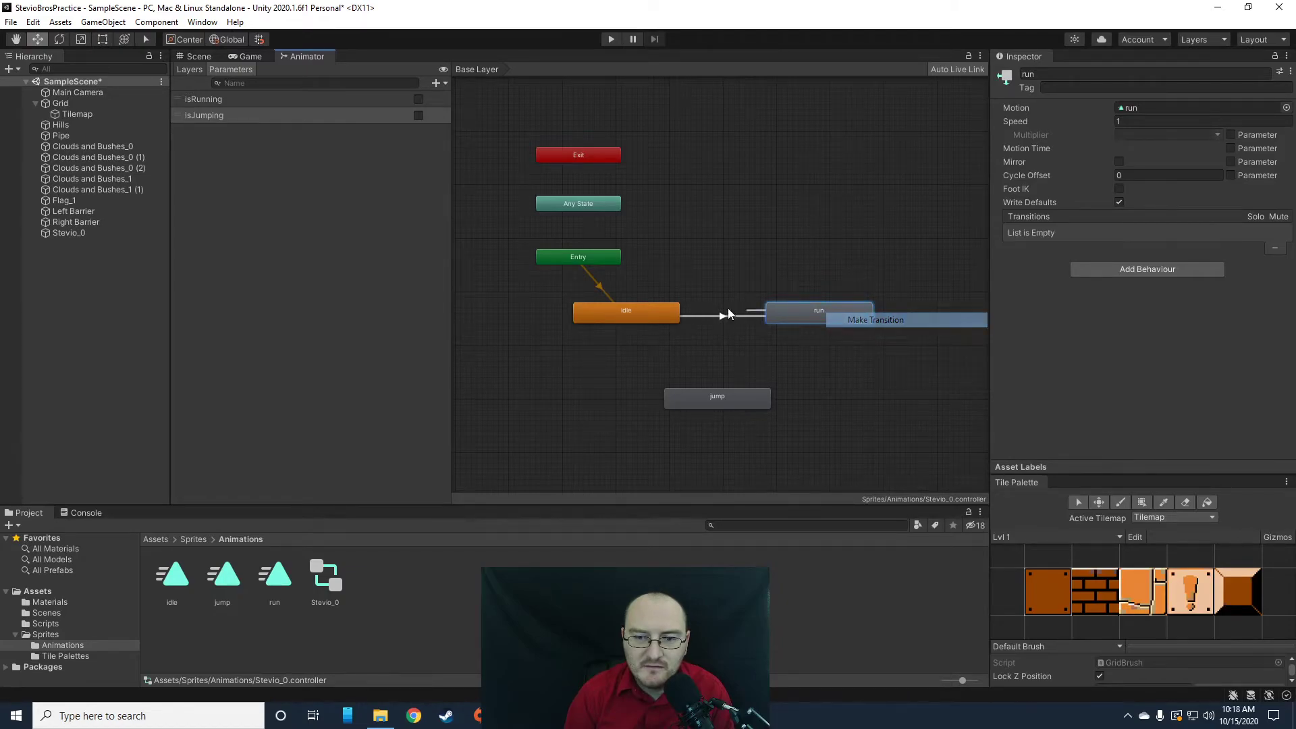
left_click(629, 309)
- Turn off Has Exit Time on the run-to-idle transition and add the condition isRunning false
left_click(718, 311)
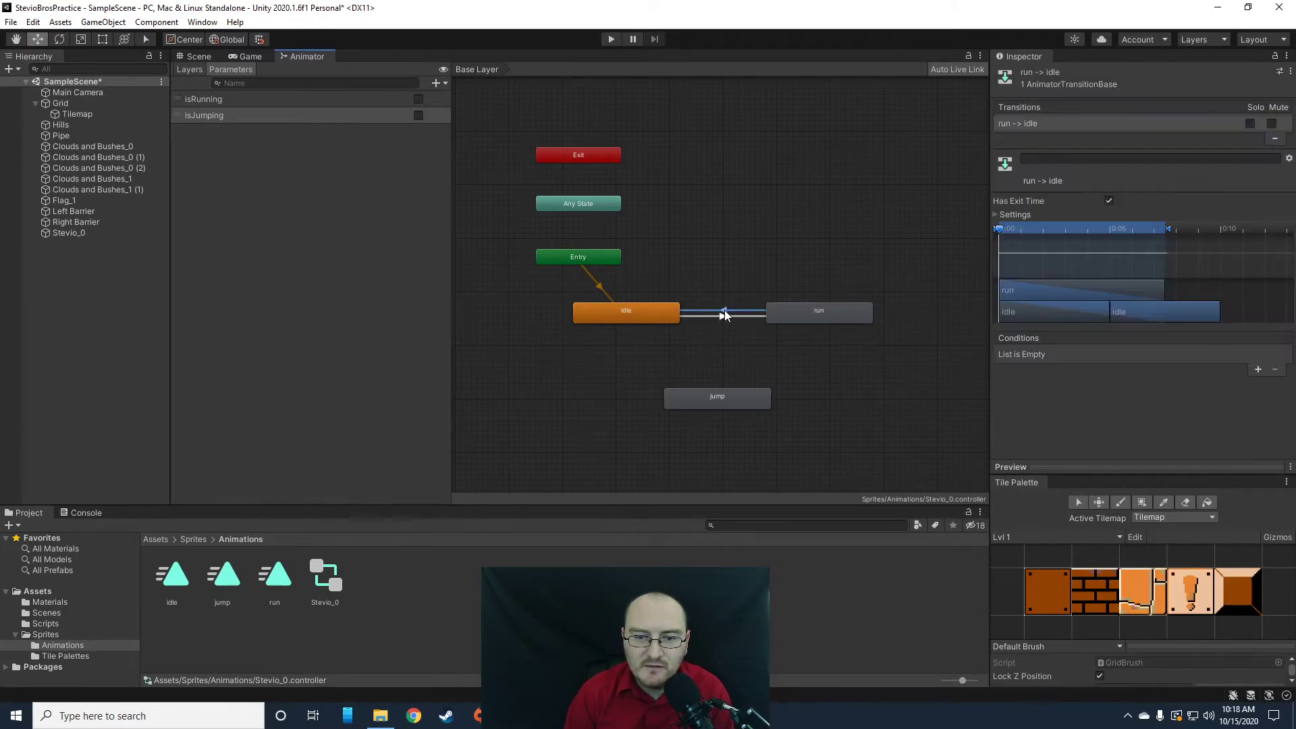
left_click(1108, 200)
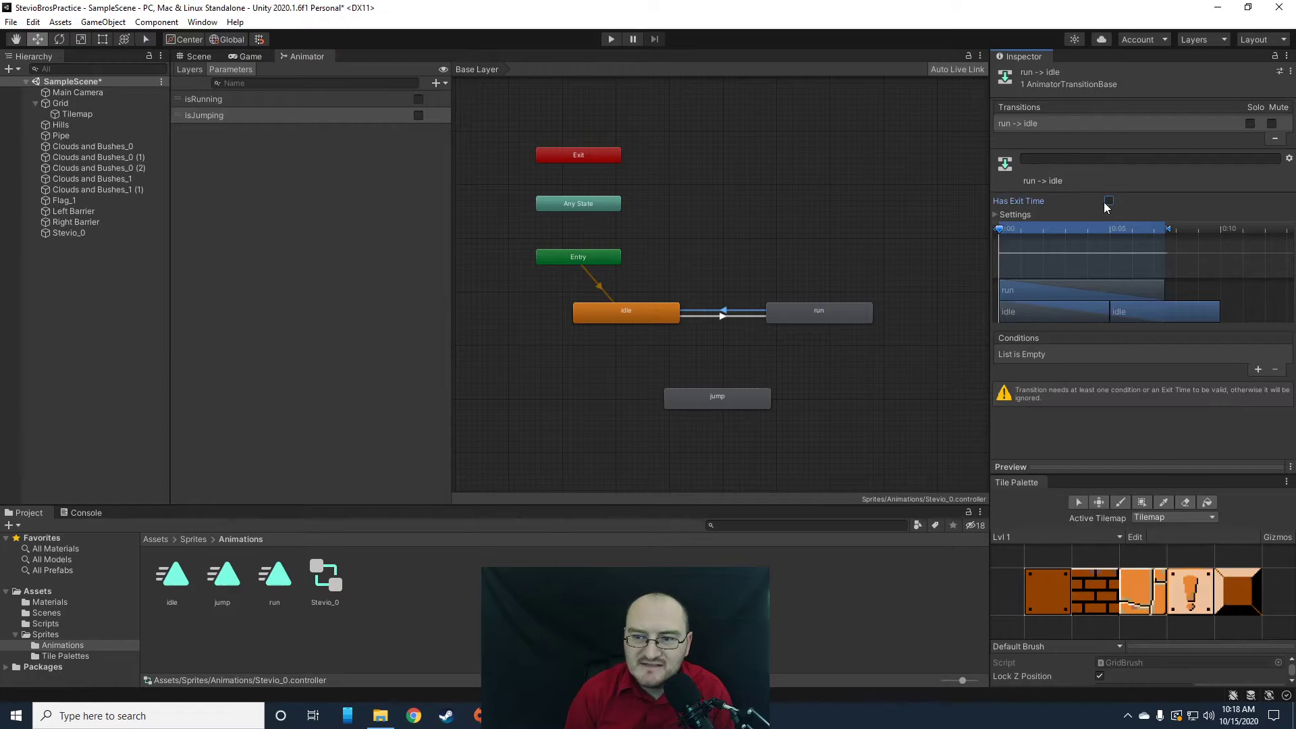
left_click(1258, 369)
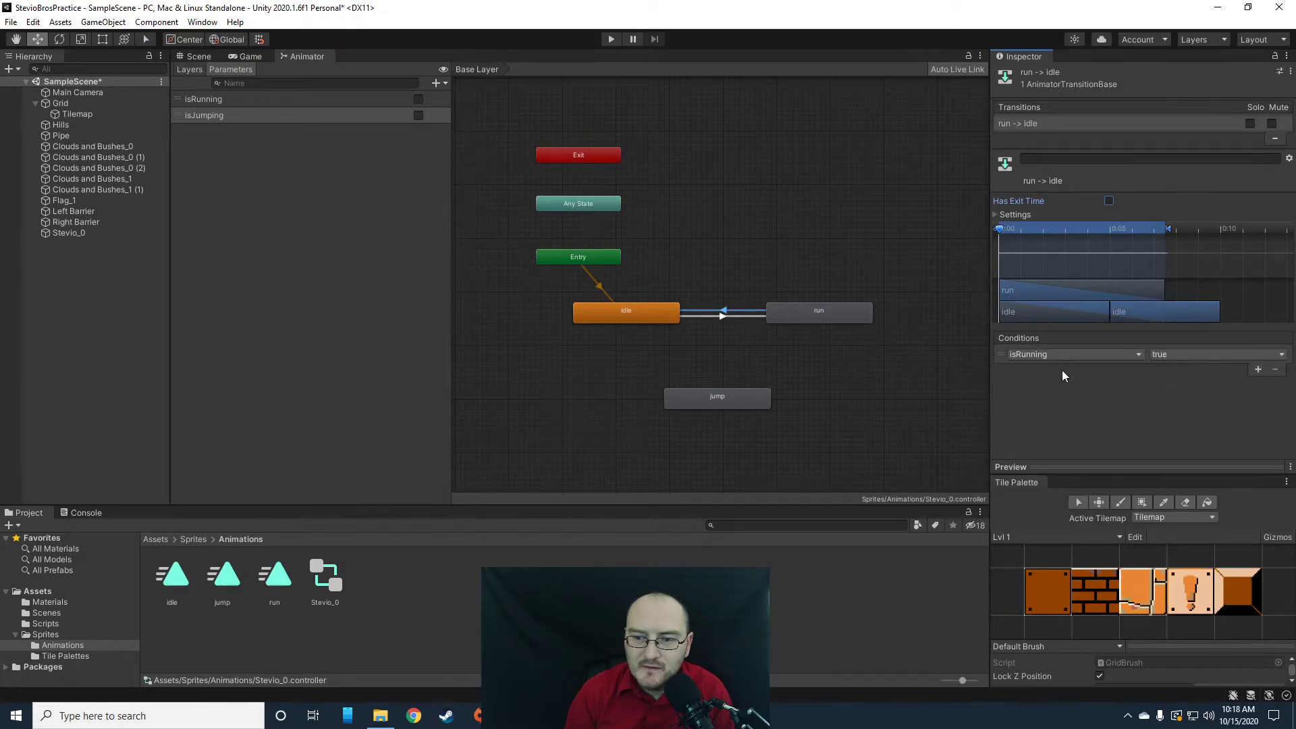
left_click(1180, 354)
left_click(1173, 380)
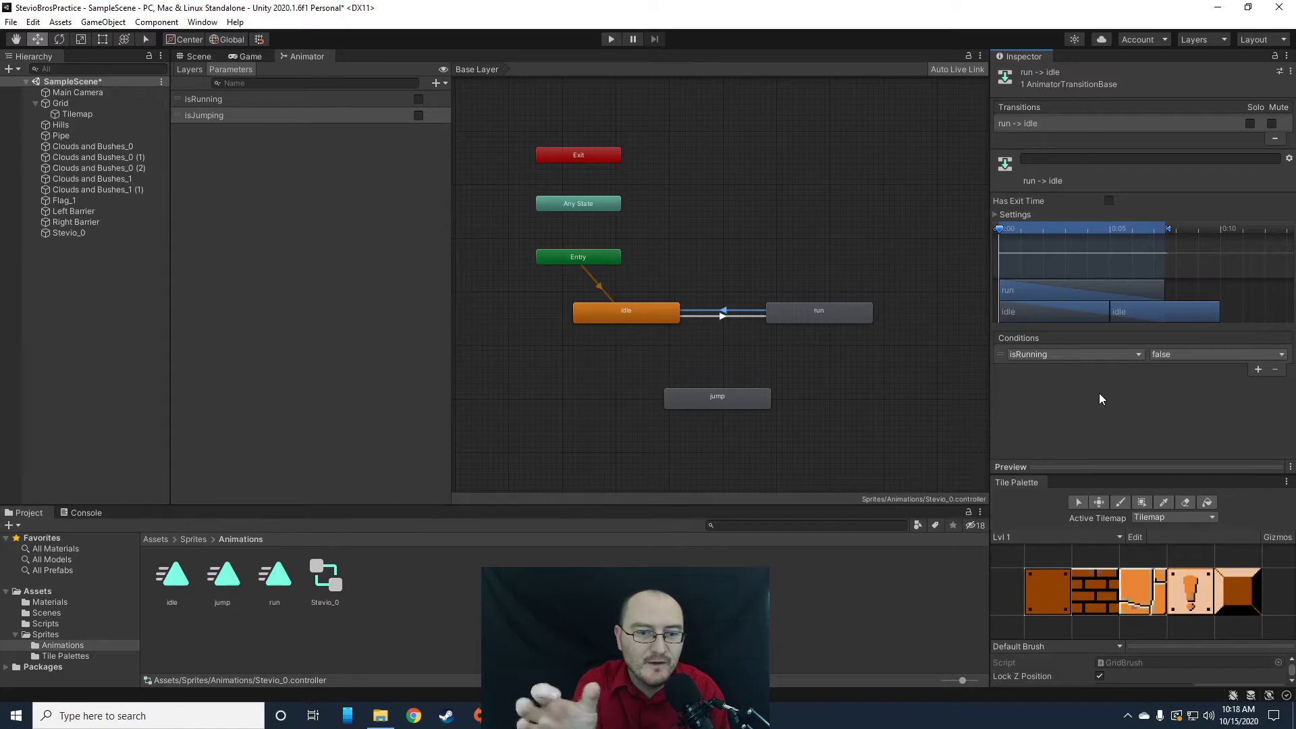
- Create a transition from the idle state to jump
left_click(621, 311)
right_click(619, 312)
left_click(648, 322)
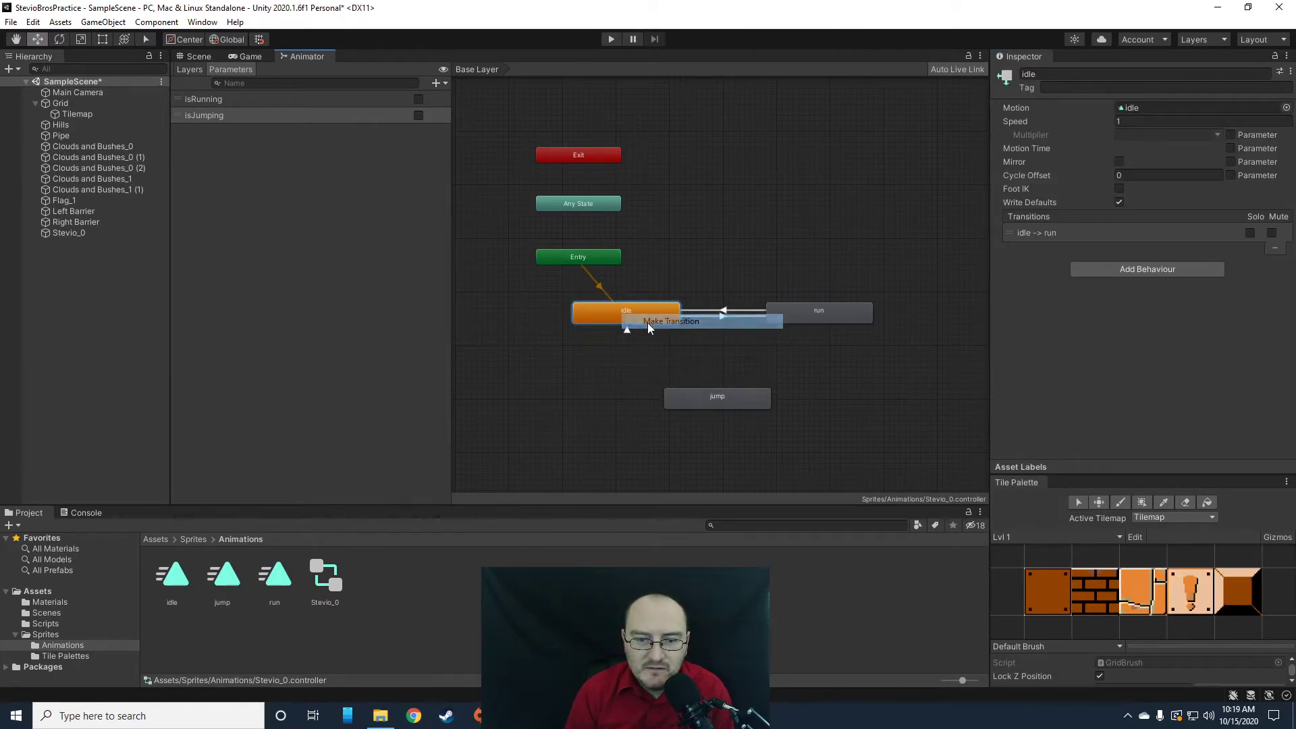
left_click(709, 395)
- Turn off Has Exit Time on the idle-to-jump transition and add the condition isJumping true
left_click(668, 360)
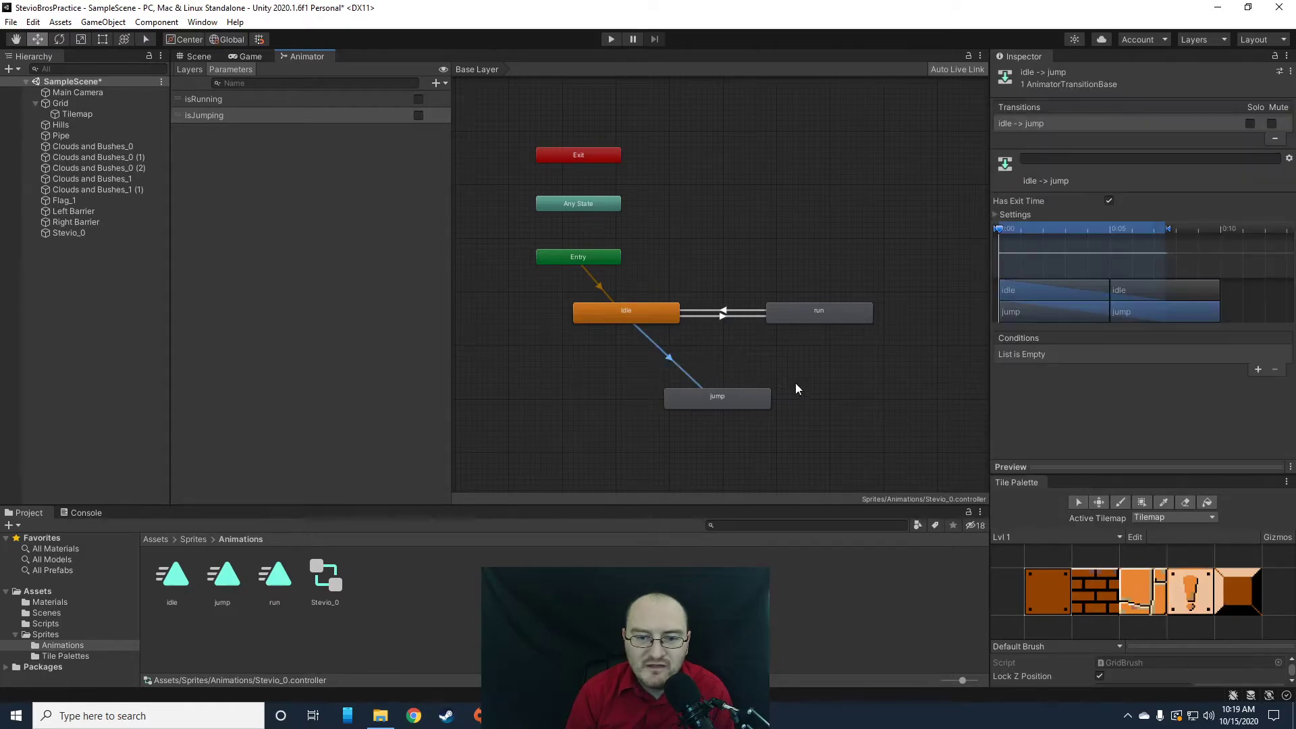
left_click(1109, 201)
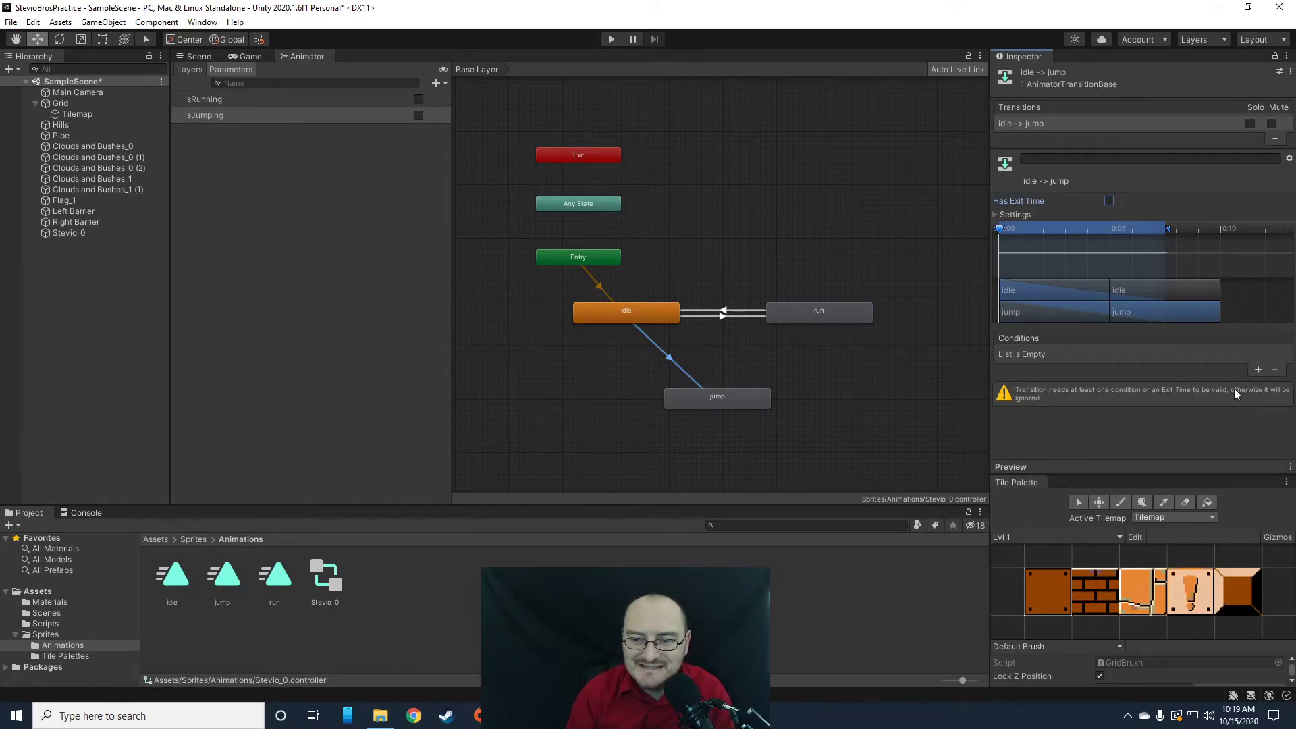
left_click(1257, 369)
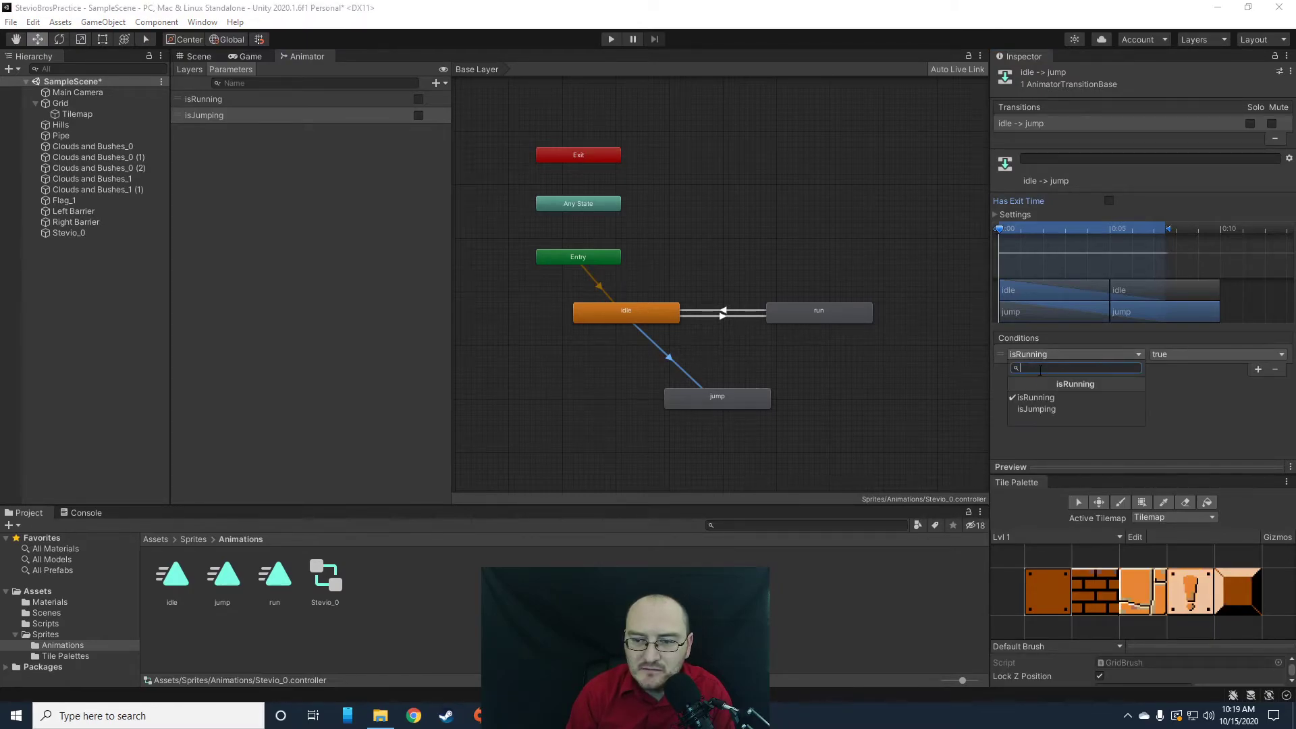
left_click(1034, 409)
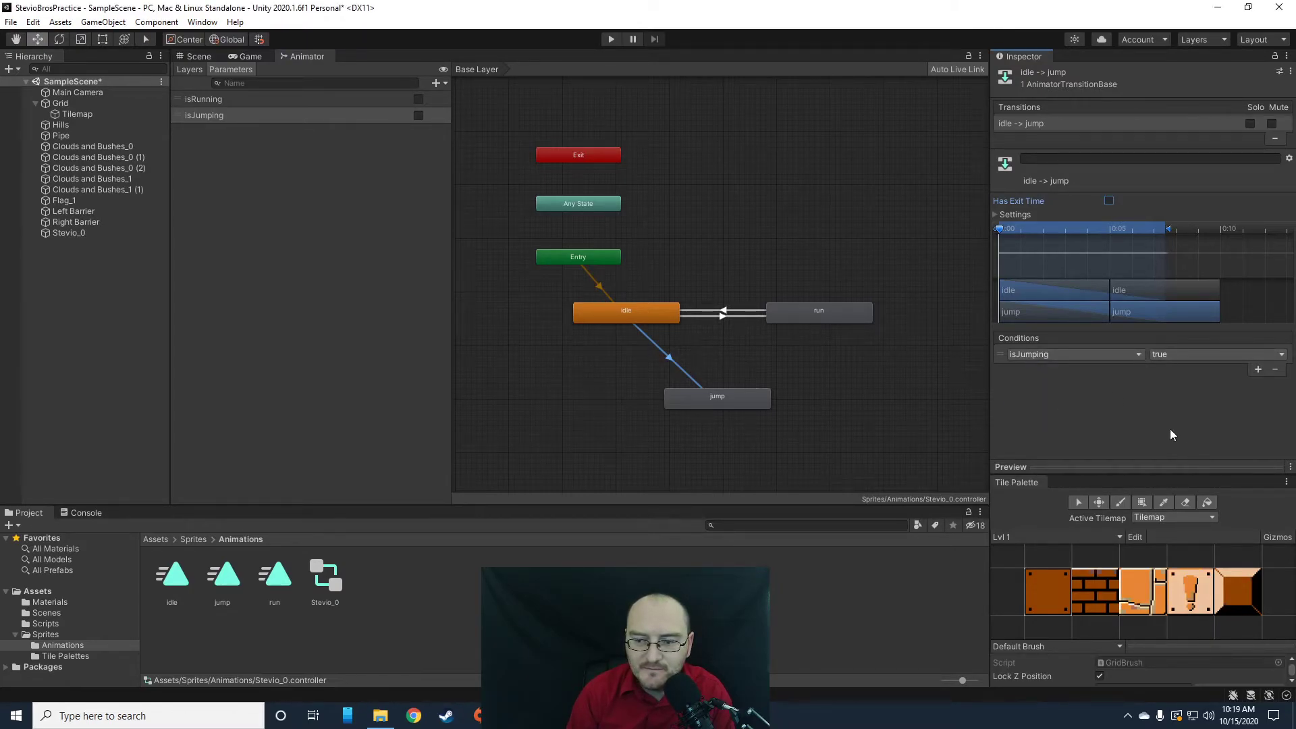
- Create a return transition from the jump state to idle
left_click(719, 404)
right_click(719, 399)
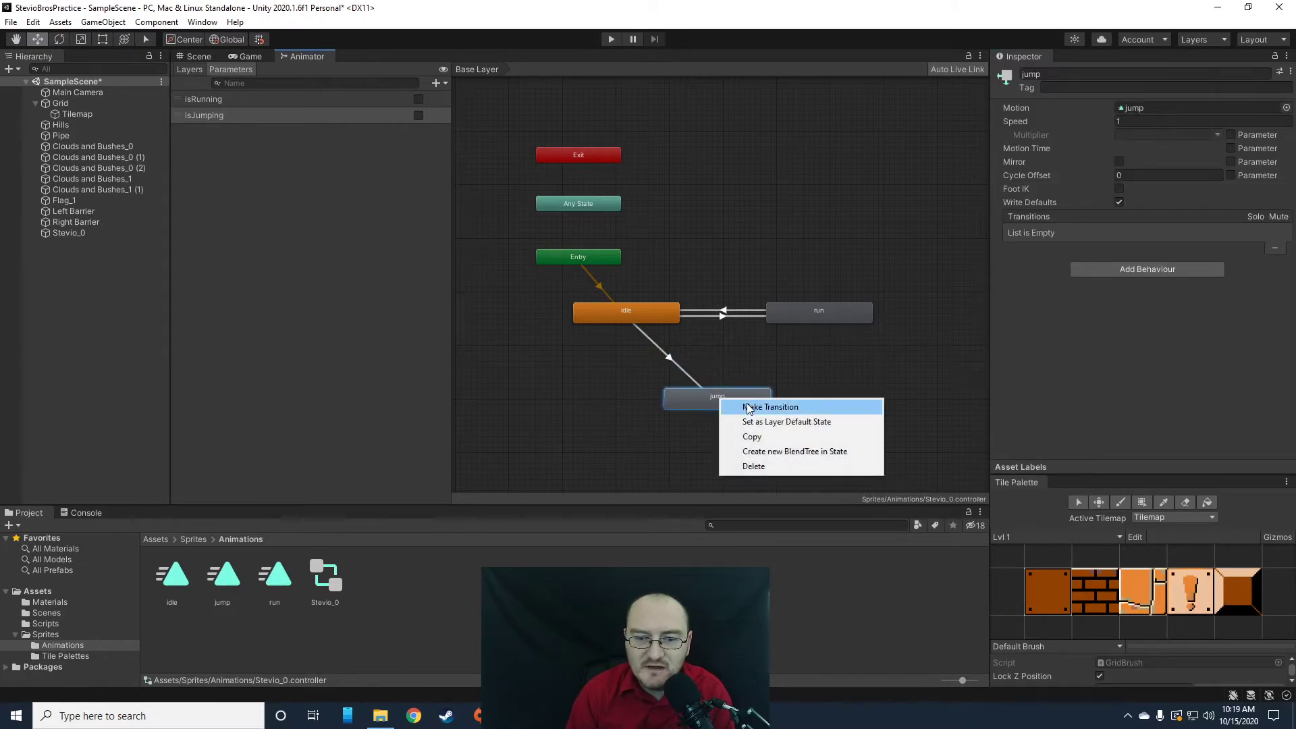
left_click(752, 405)
left_click(630, 309)
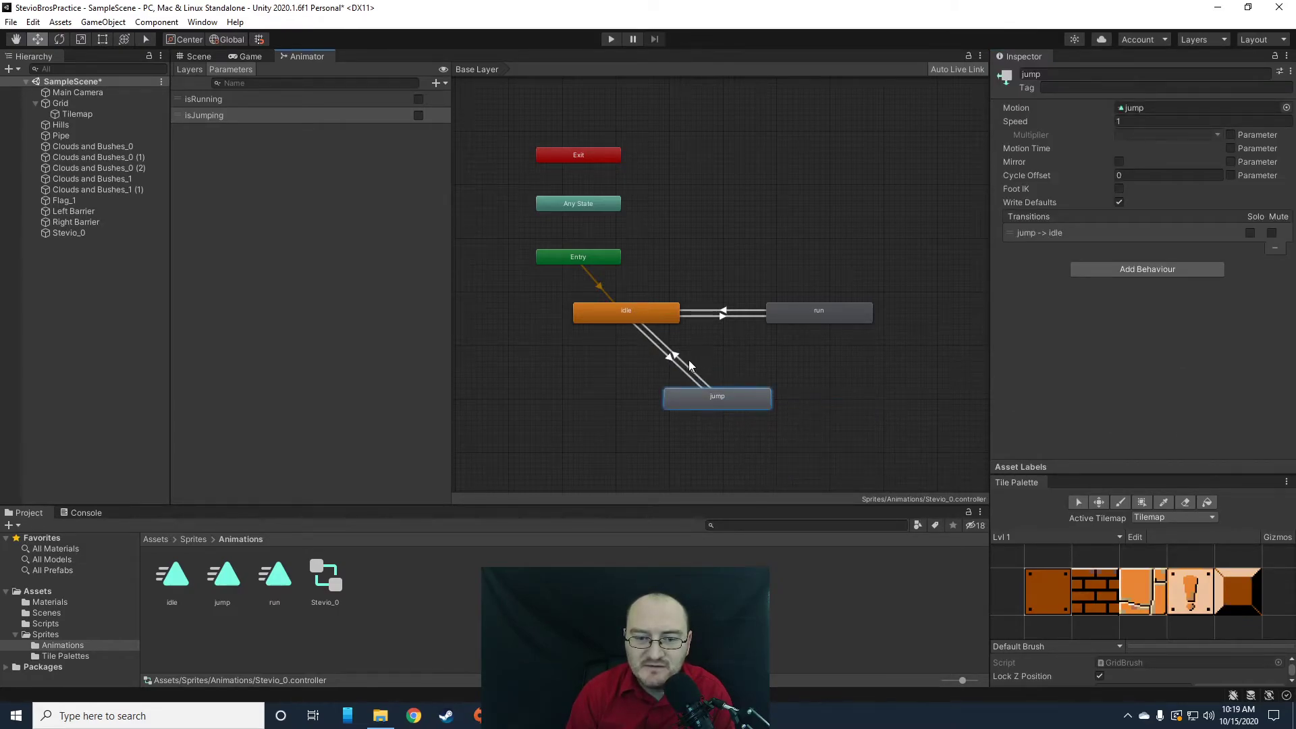
- Turn off Has Exit Time on the jump-to-idle transition and add the condition isJumping false
left_click(678, 361)
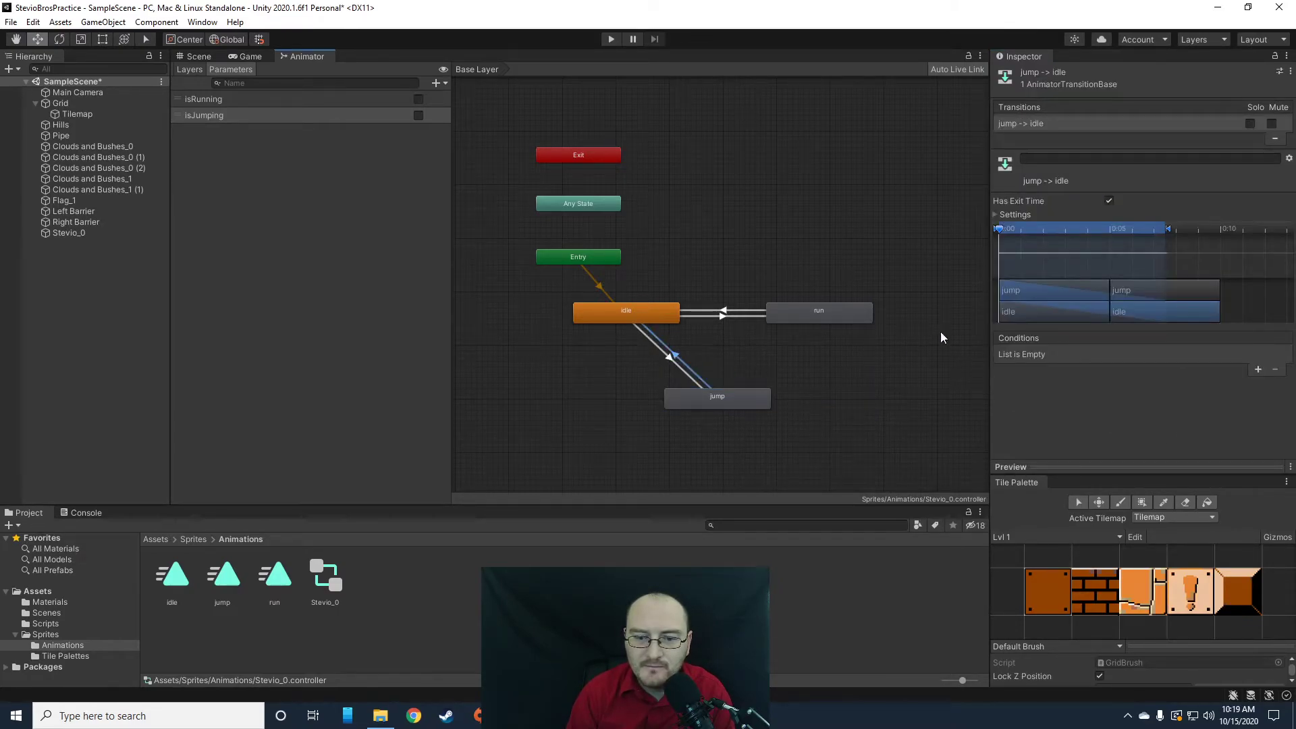
left_click(1108, 201)
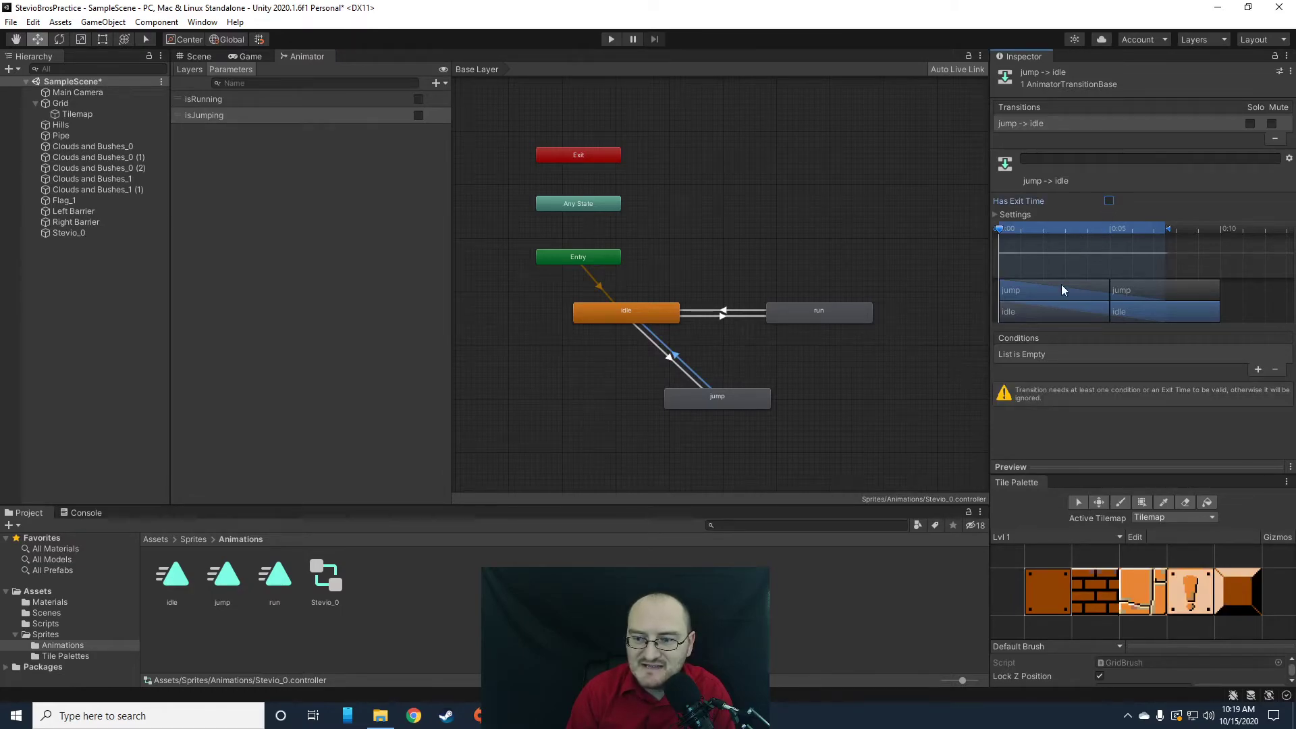
left_click(1258, 370)
left_click(1055, 355)
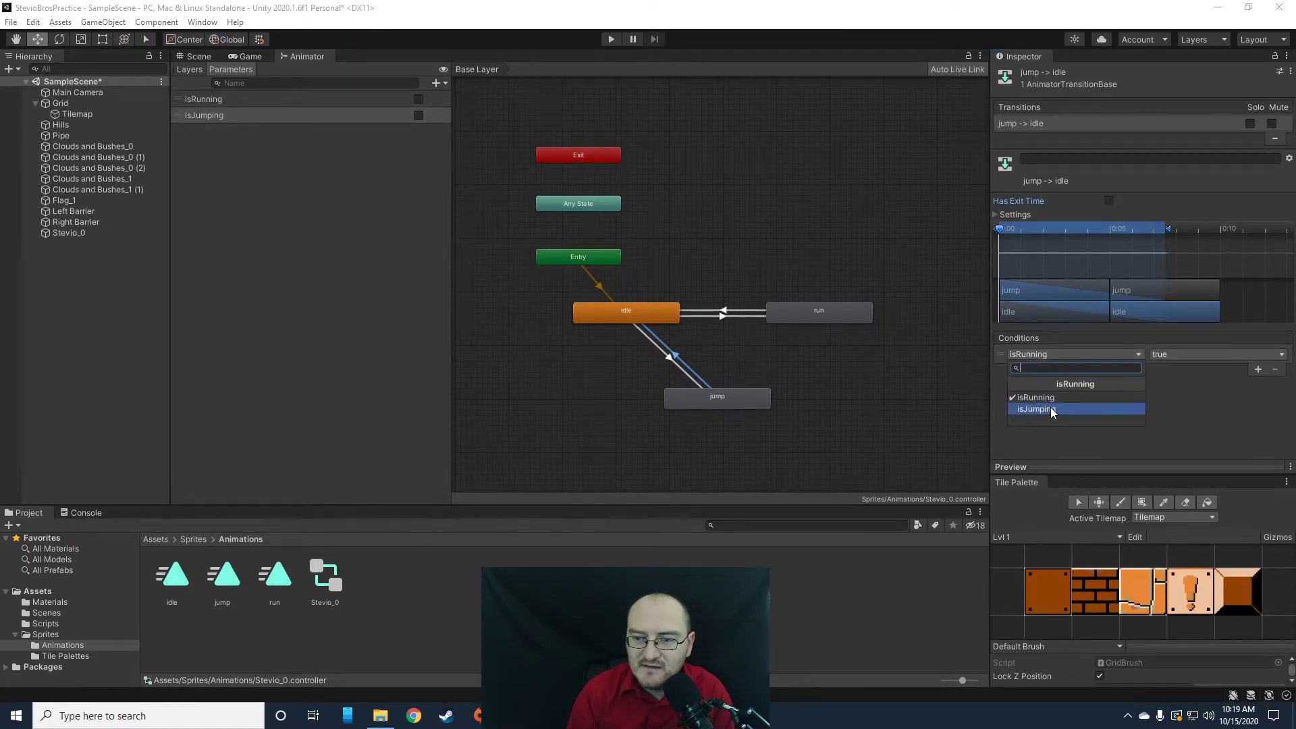
left_click(1050, 409)
left_click(1181, 354)
left_click(1177, 383)
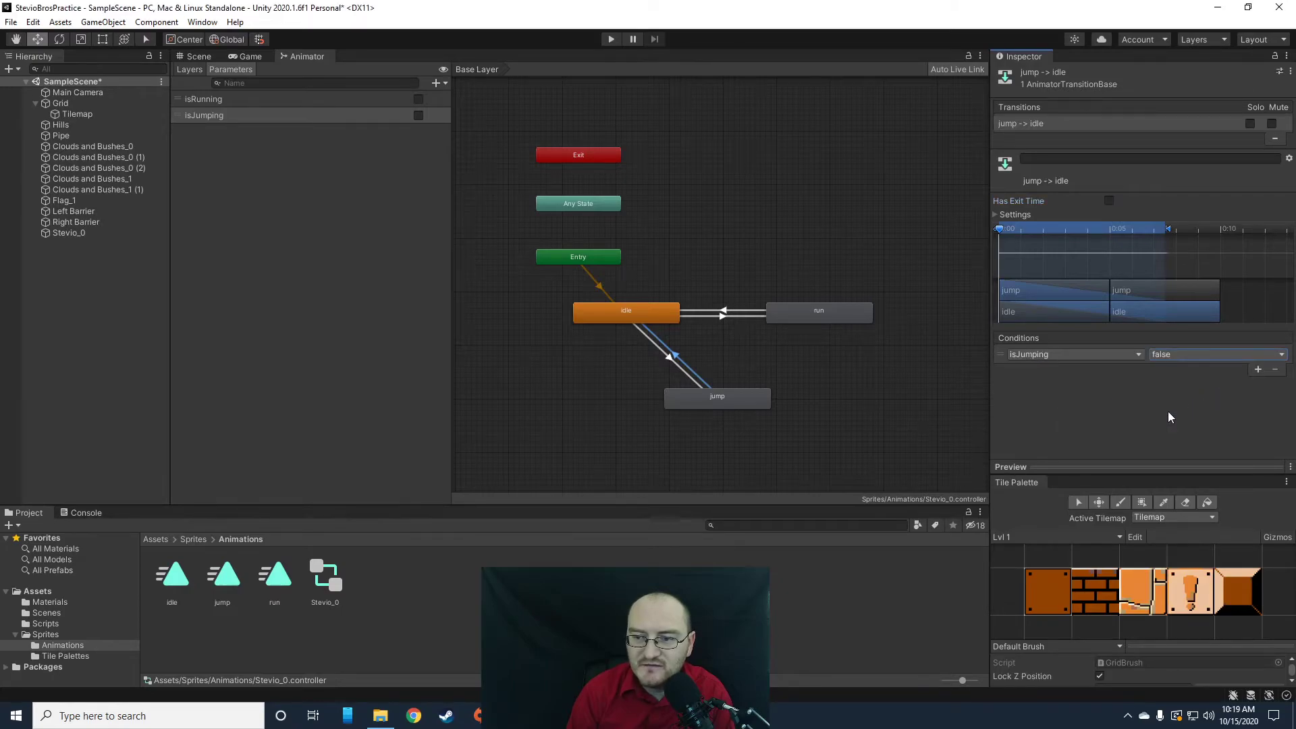
left_click(649, 316)
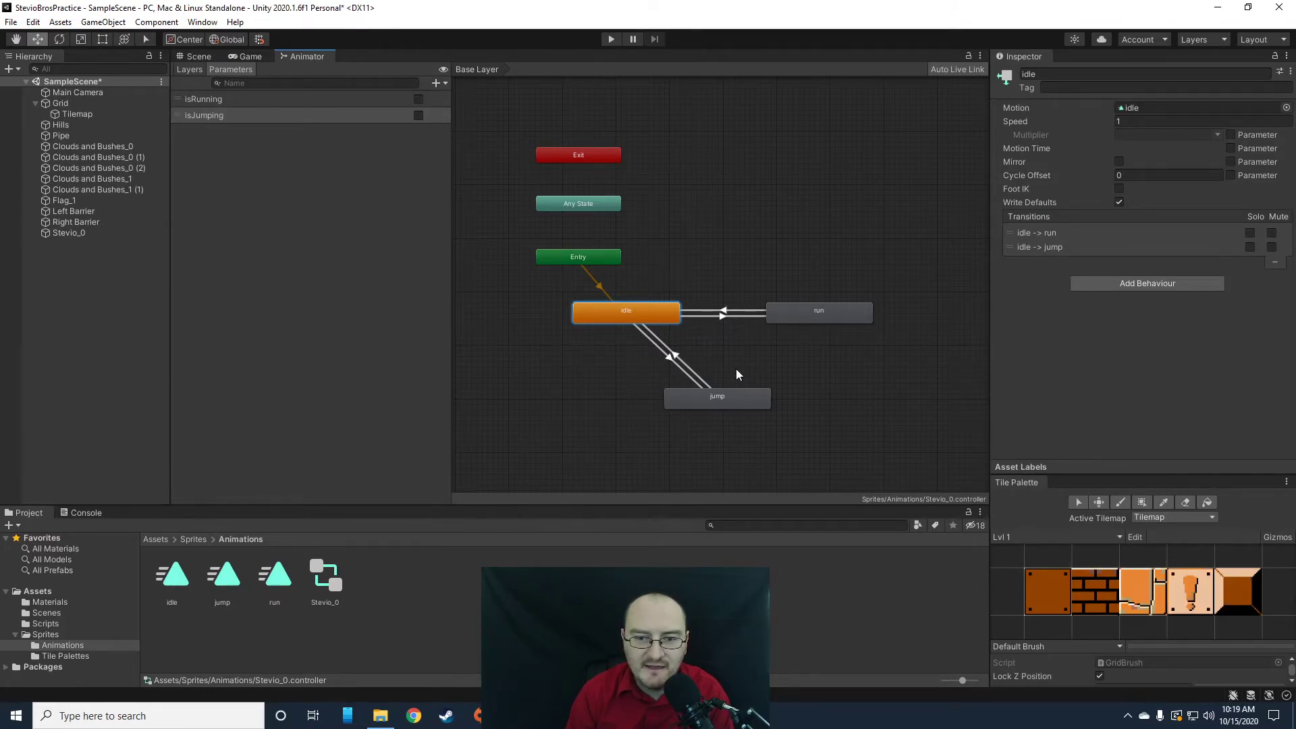
left_click(828, 321)
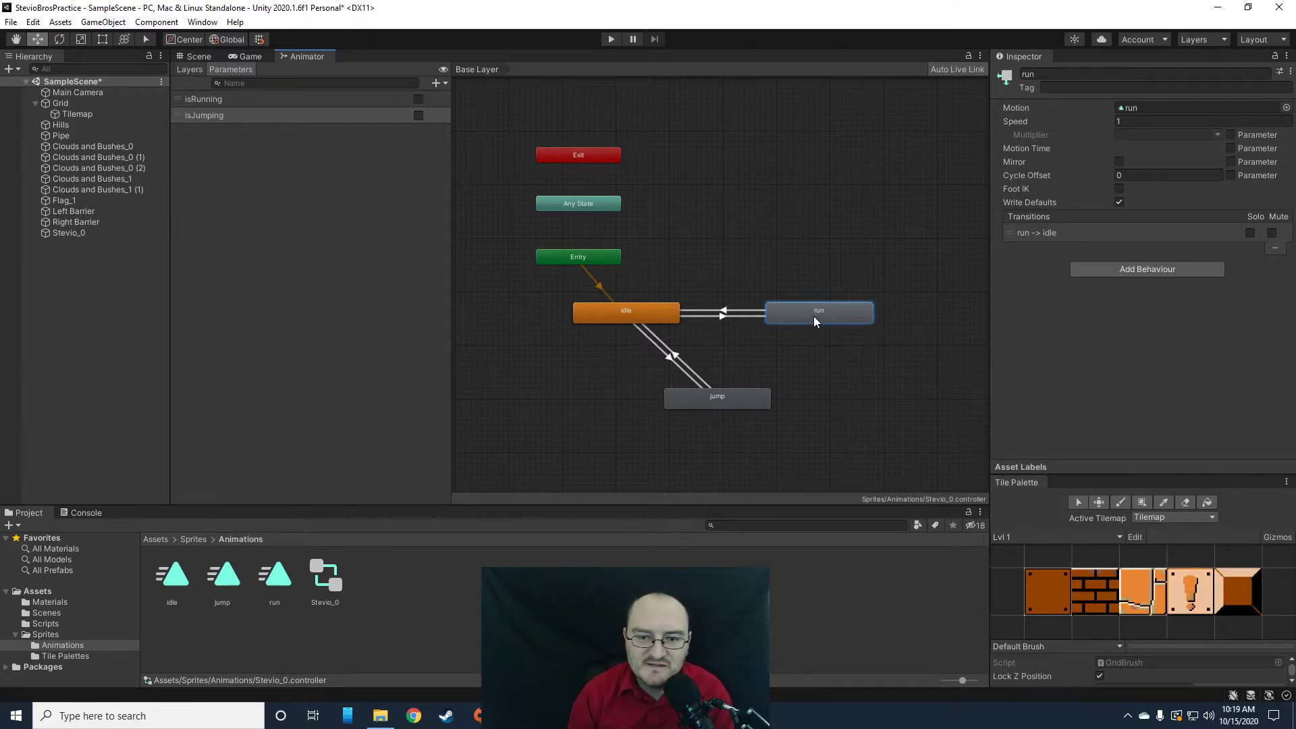
- Create a transition from the run state to the jump state
right_click(812, 316)
left_click(825, 322)
left_click(725, 395)
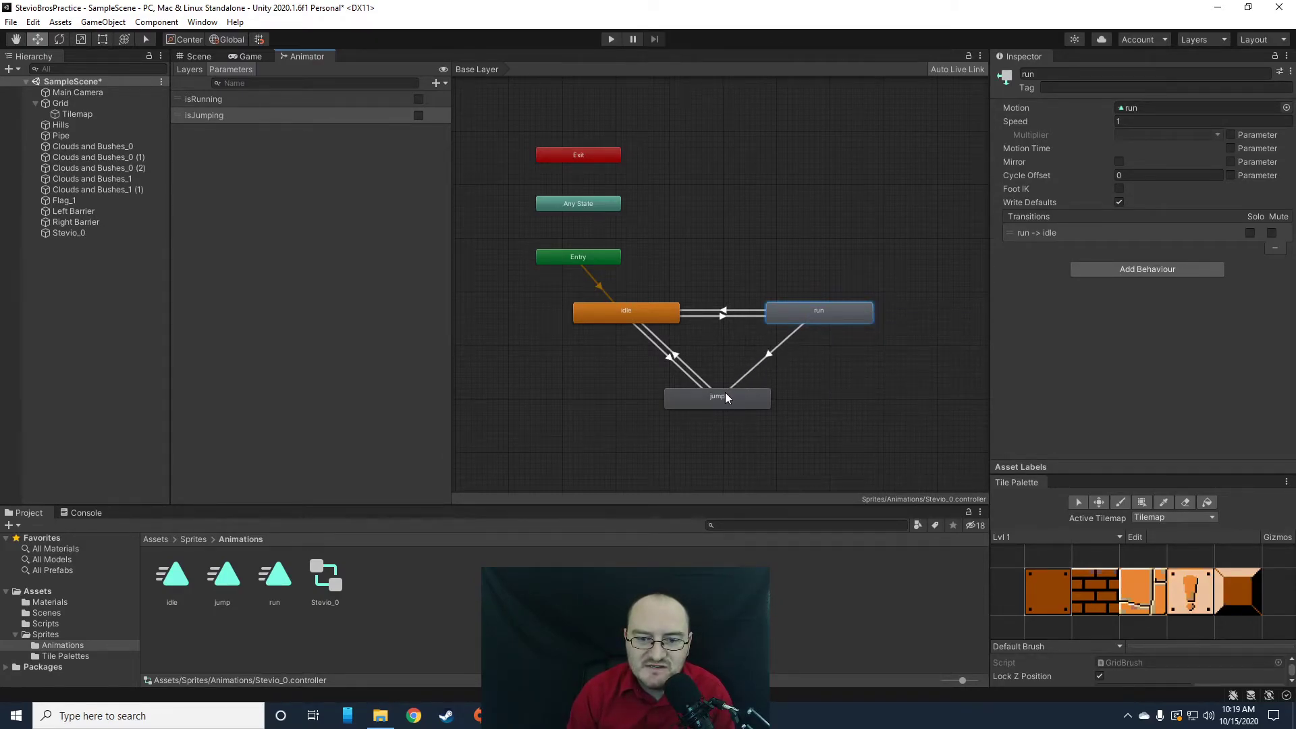
- Turn off Has Exit Time on the run-to-jump transition and add the condition isJumping true
left_click(769, 351)
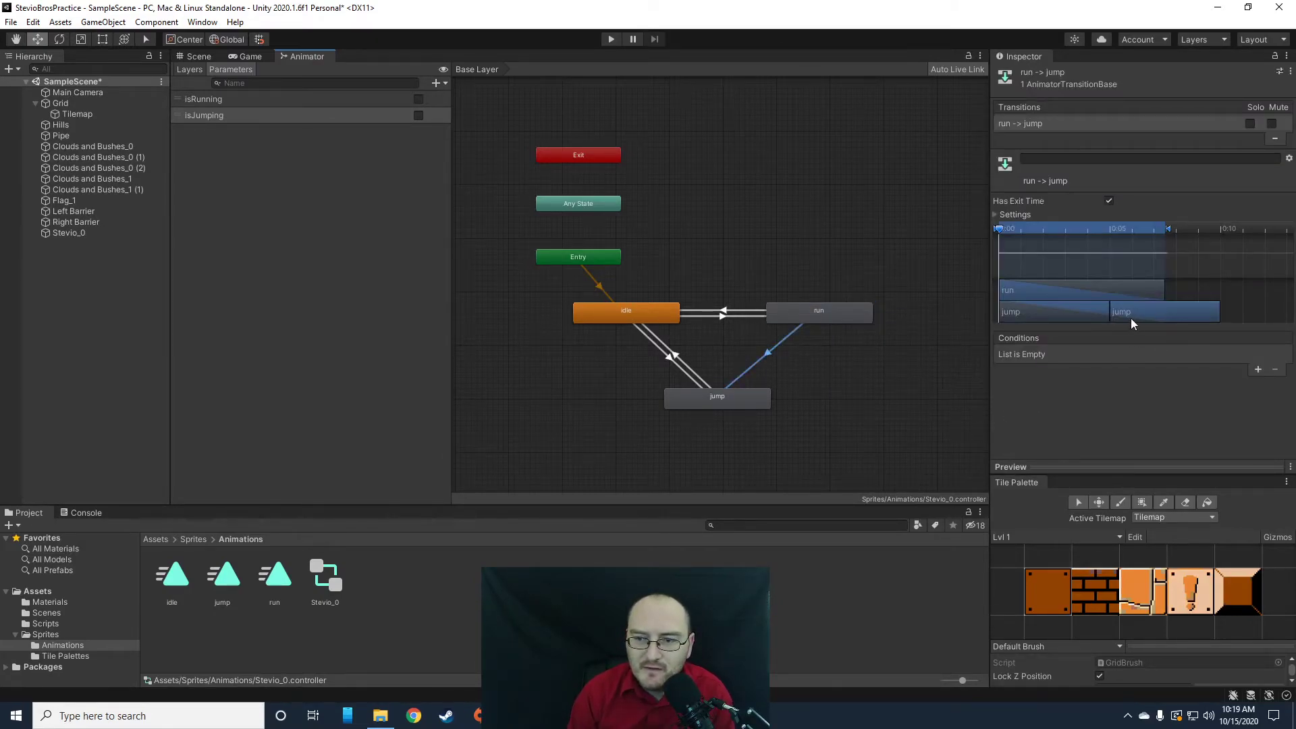
left_click(1109, 201)
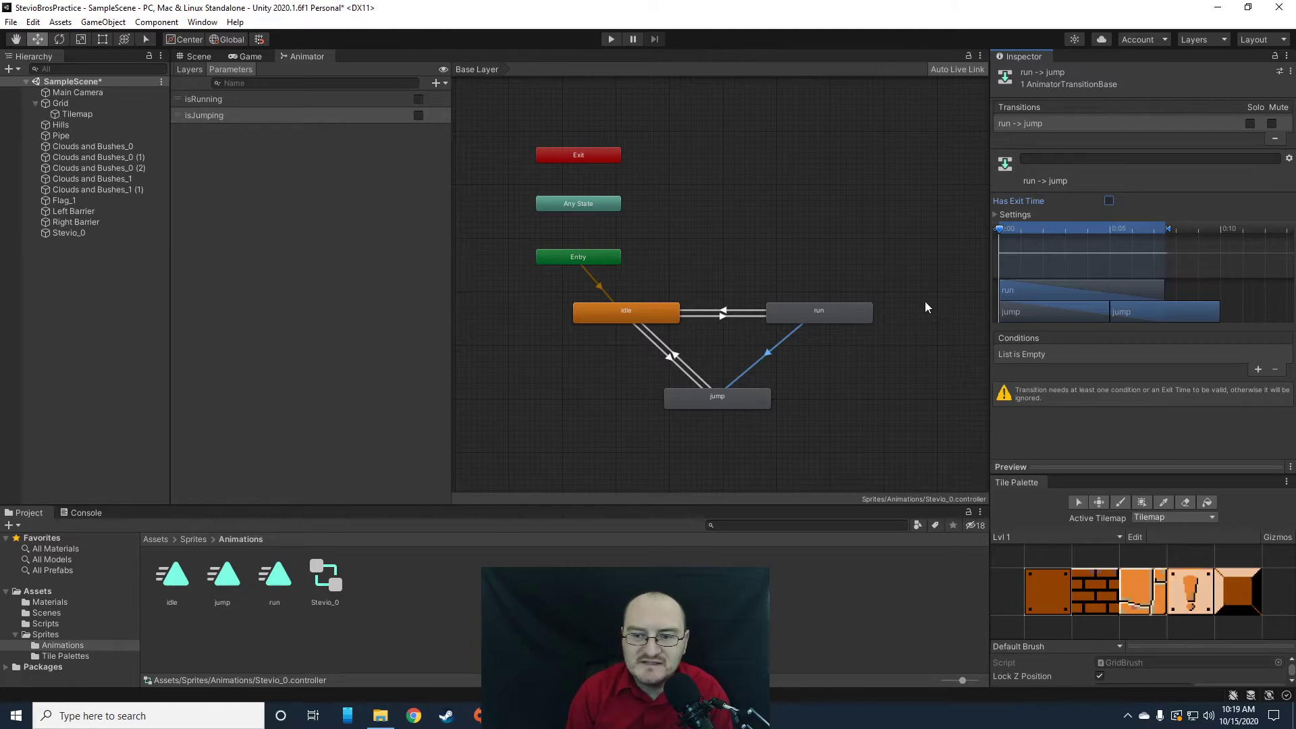
left_click(1257, 370)
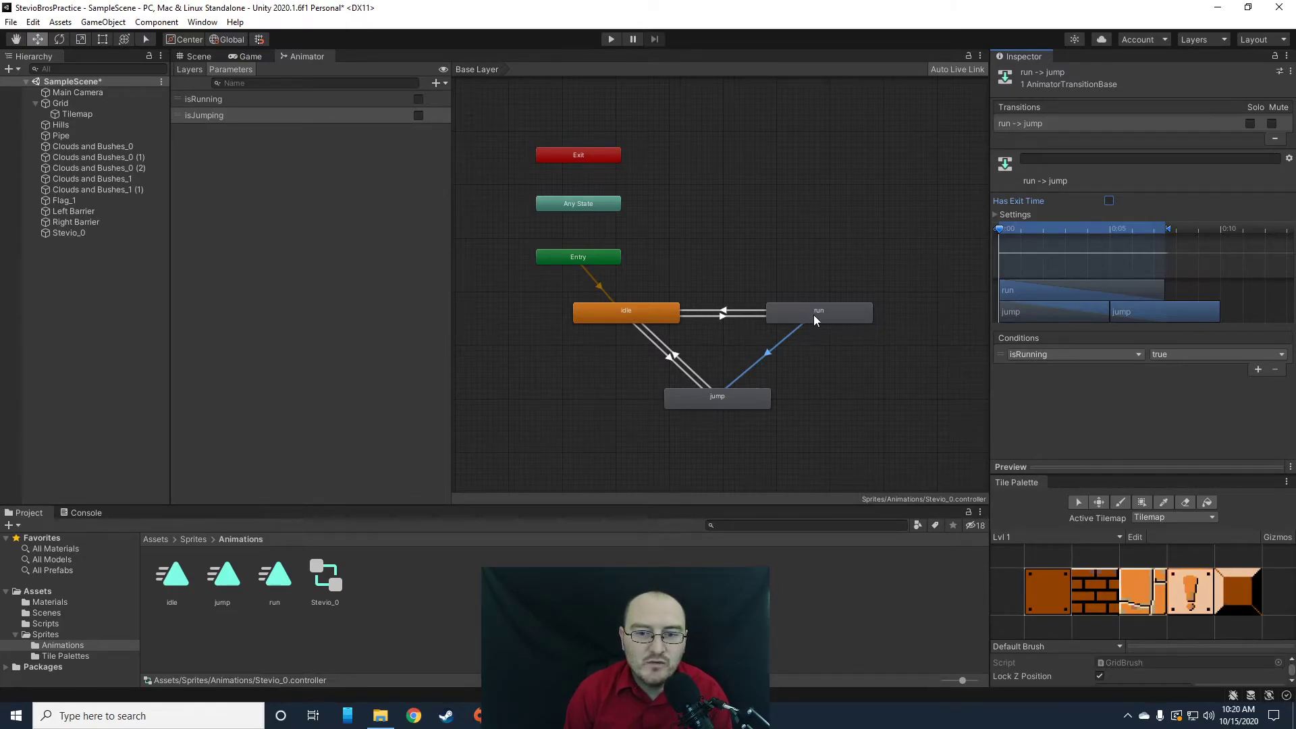
left_click(1096, 355)
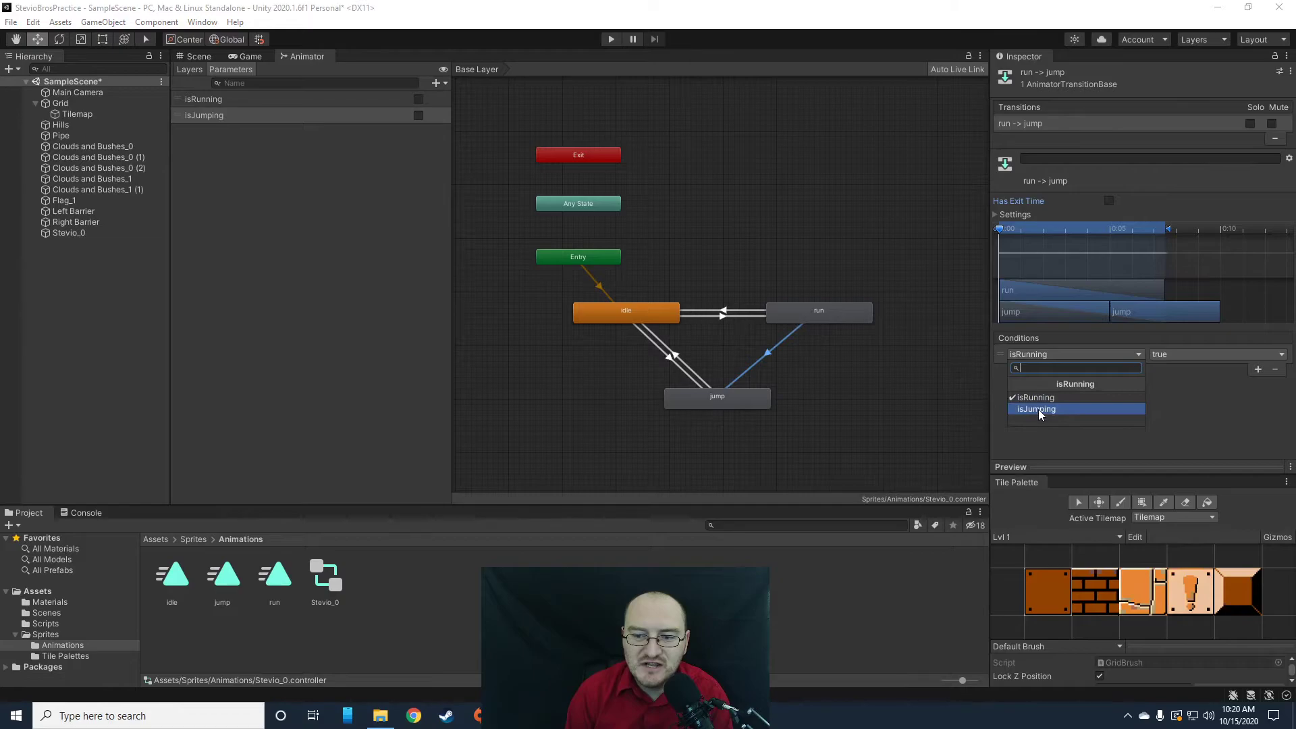
left_click(1038, 409)
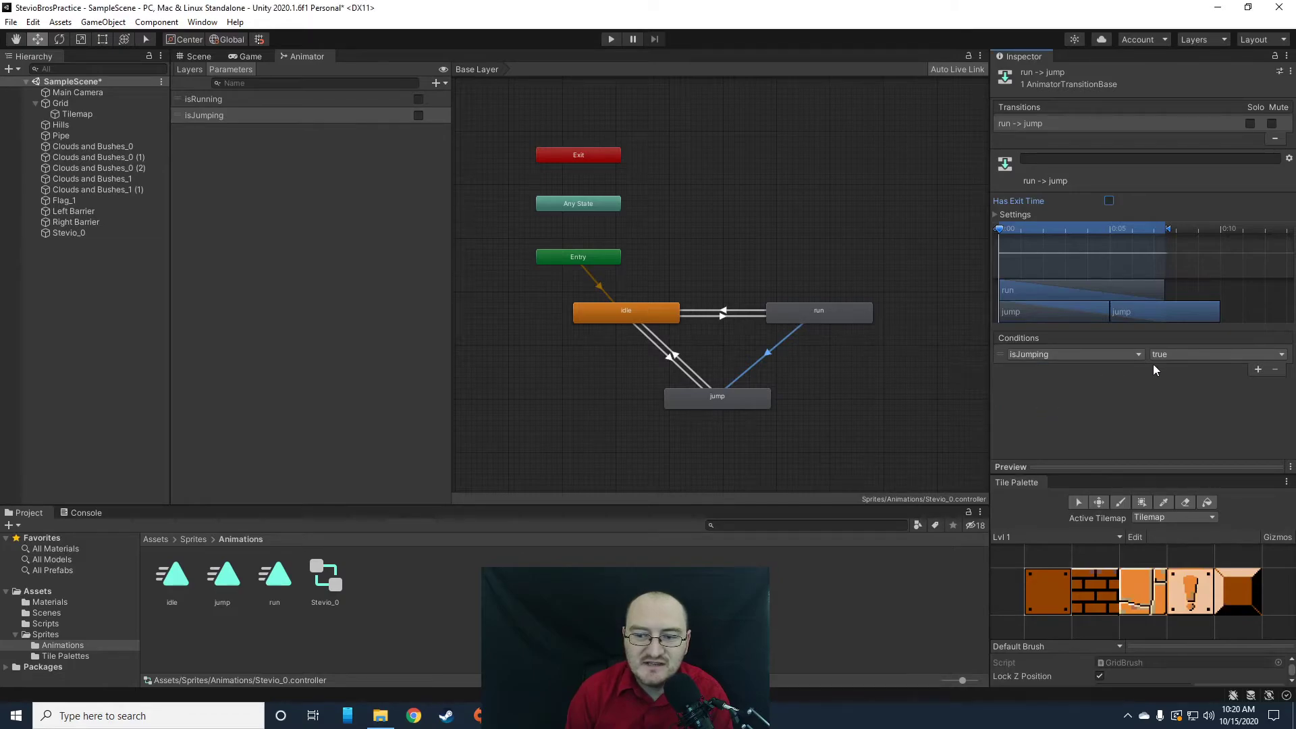
- Create a return transition from the jump state to run
left_click(735, 398)
right_click(735, 398)
left_click(798, 406)
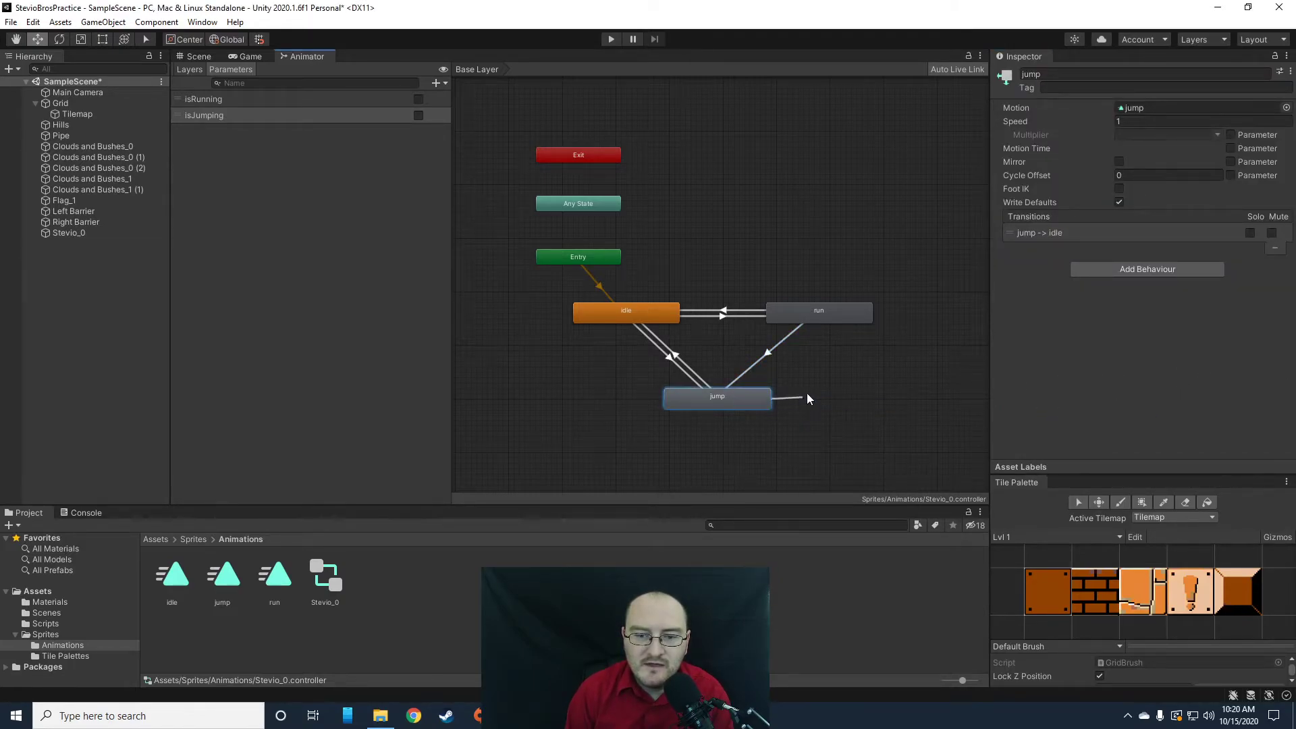
left_click(841, 320)
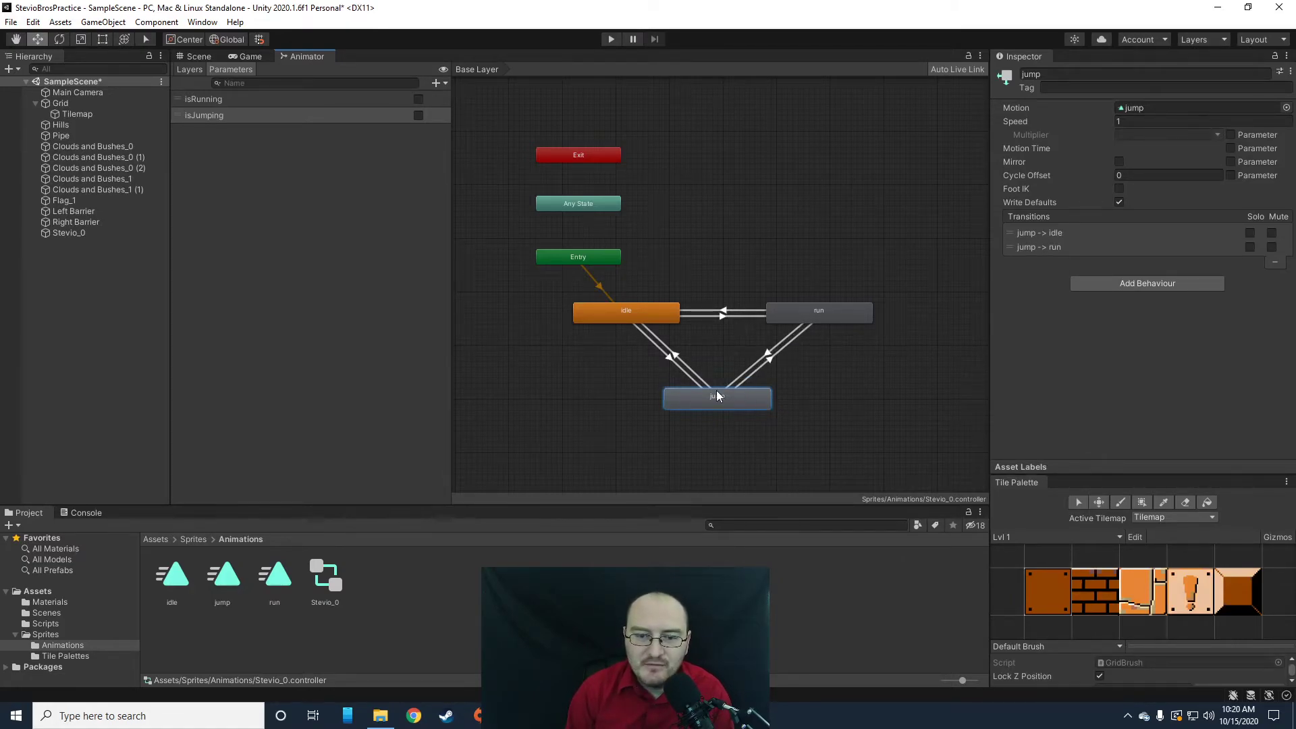
- Turn off Has Exit Time on the jump-to-run transition and add the conditions isJumping false and isRunning true
left_click(676, 358)
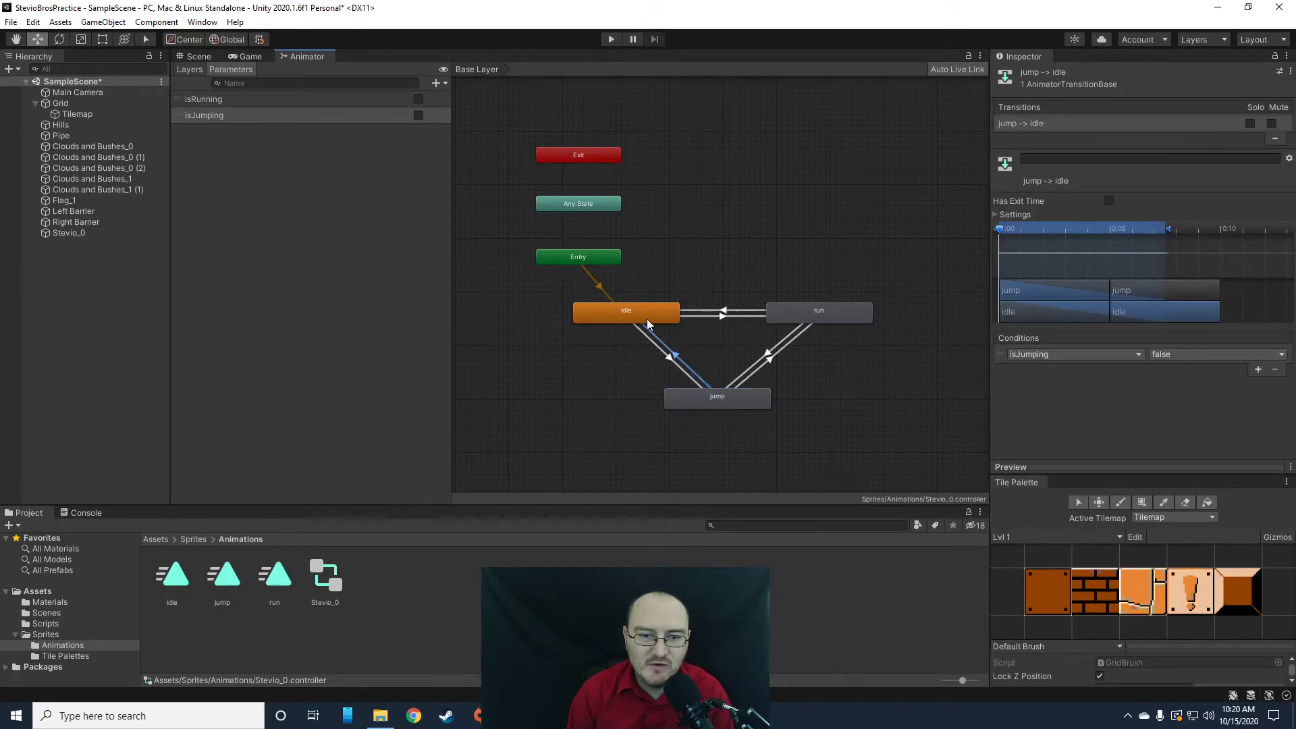
left_click(773, 361)
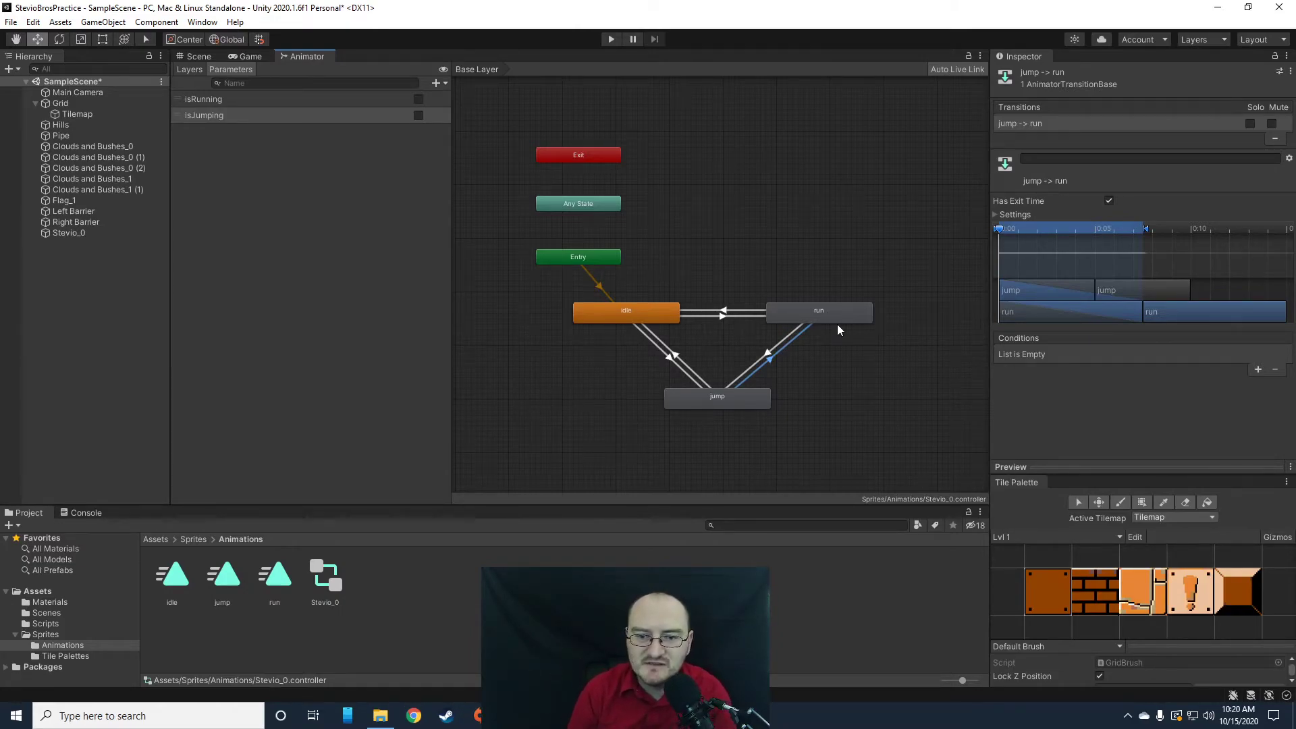
left_click(1109, 201)
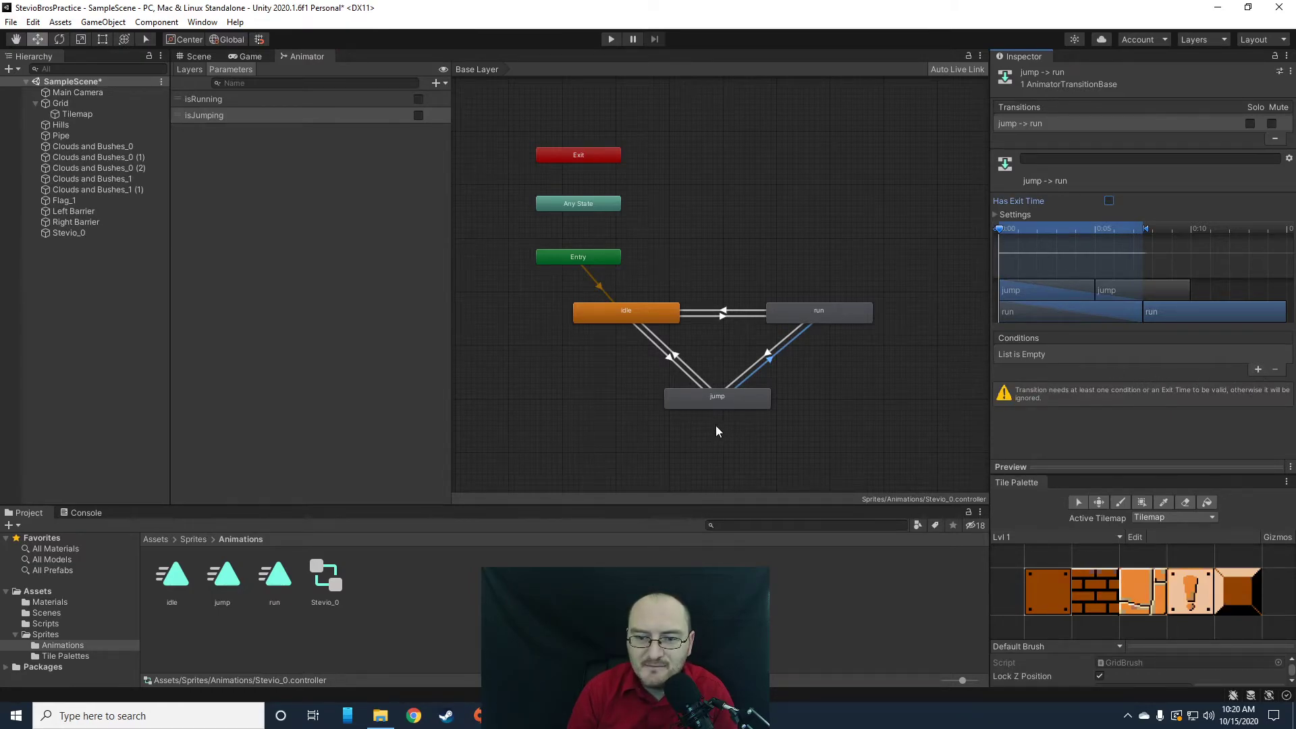
left_click(1258, 370)
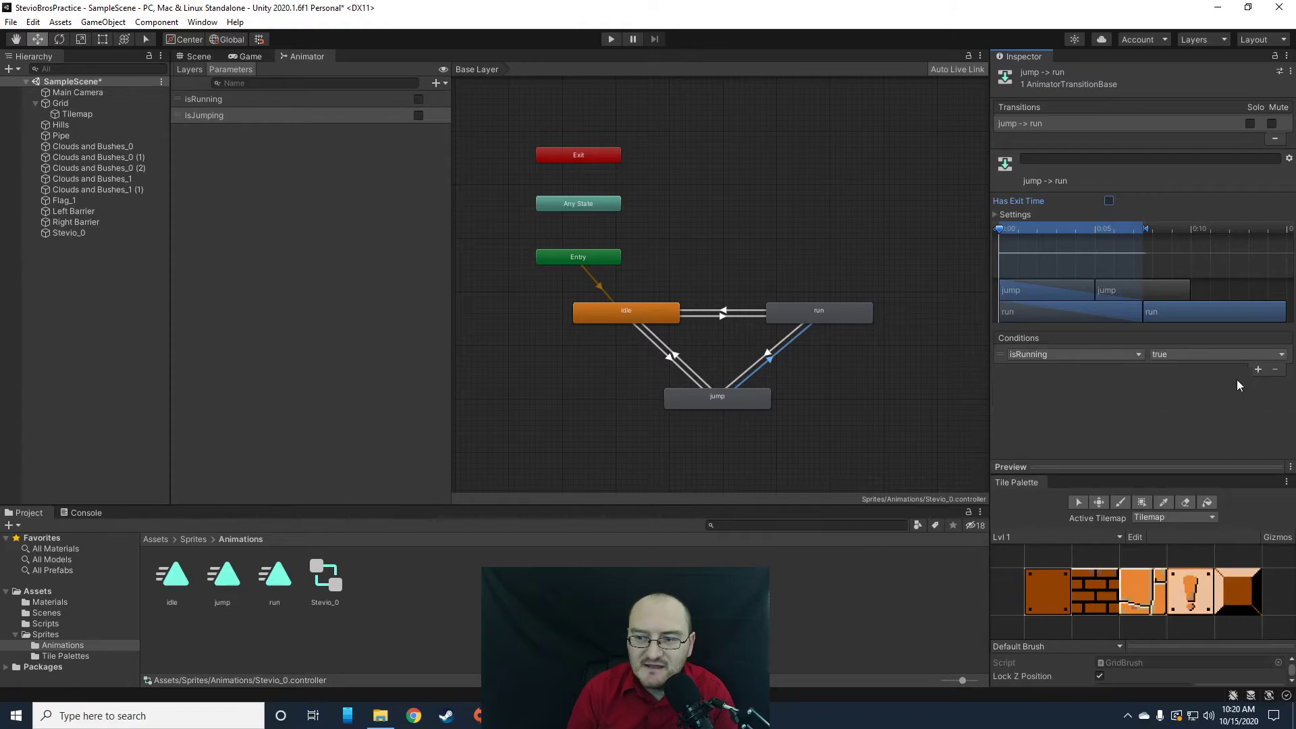
left_click(1030, 357)
left_click(1030, 410)
left_click(1173, 354)
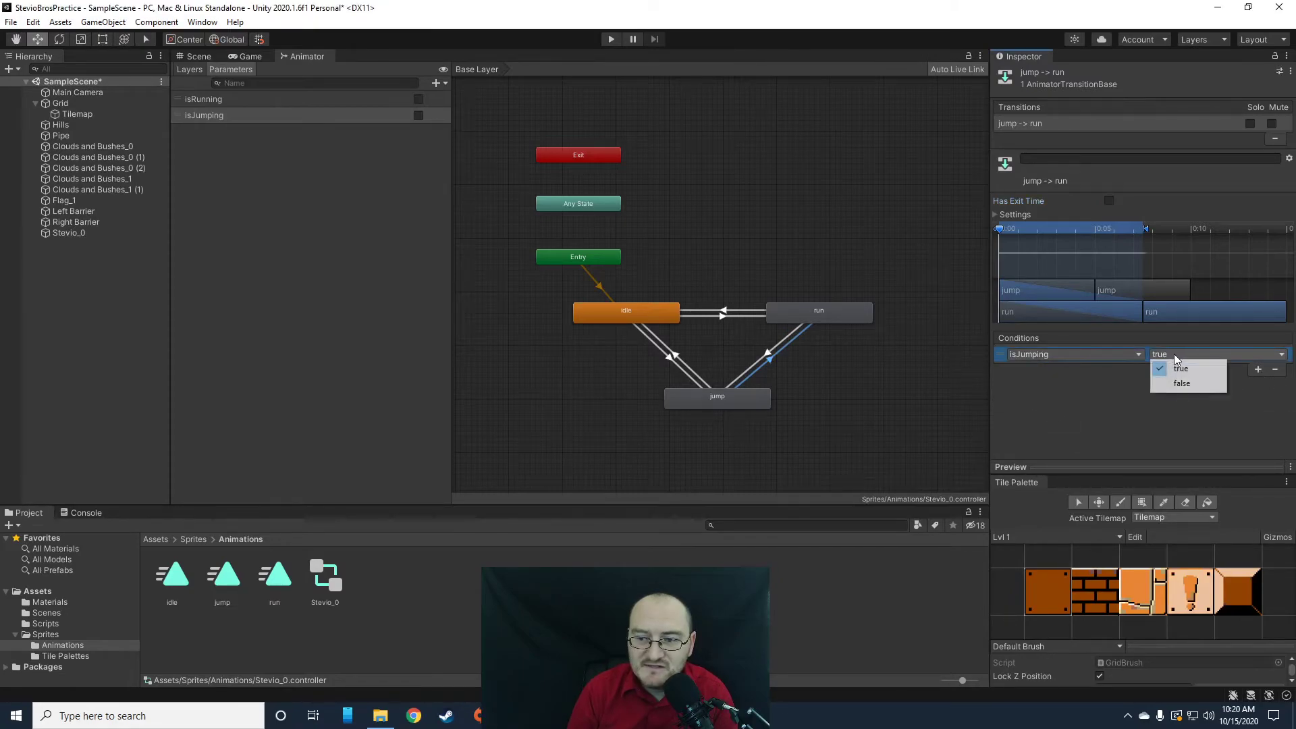
left_click(1165, 383)
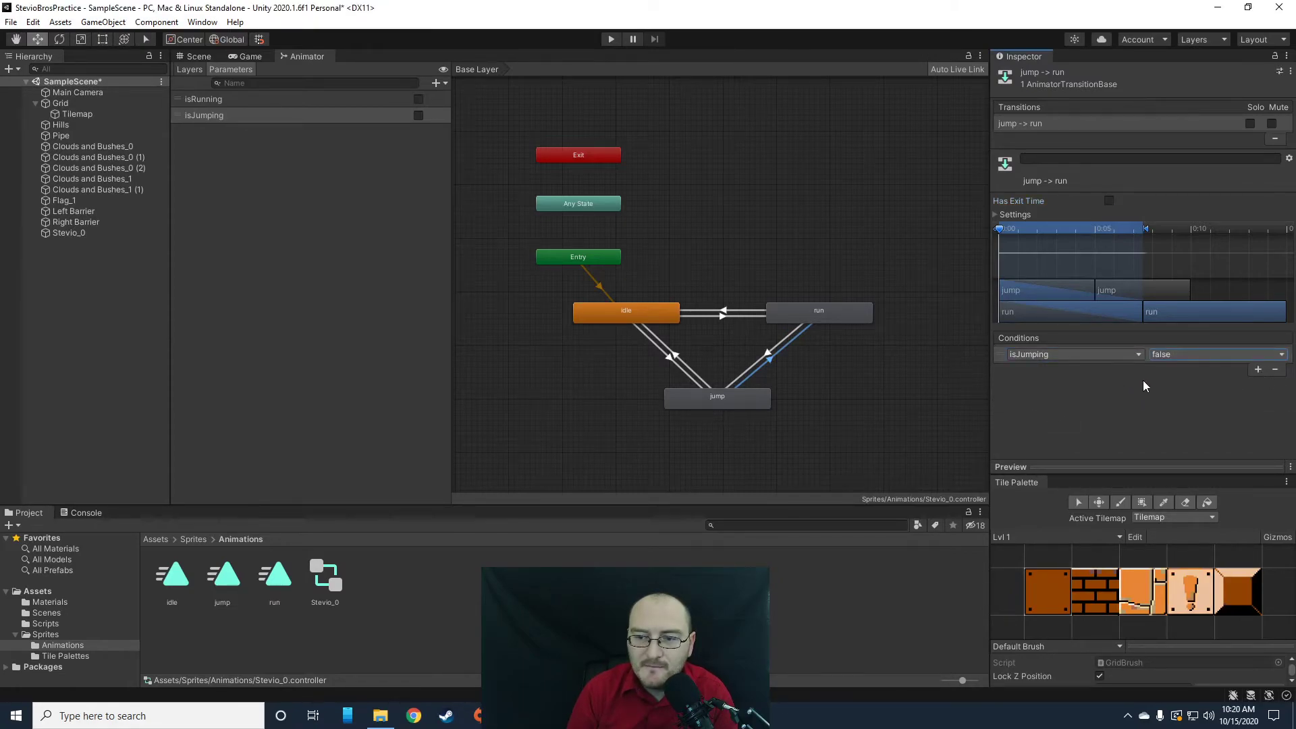
left_click(1258, 369)
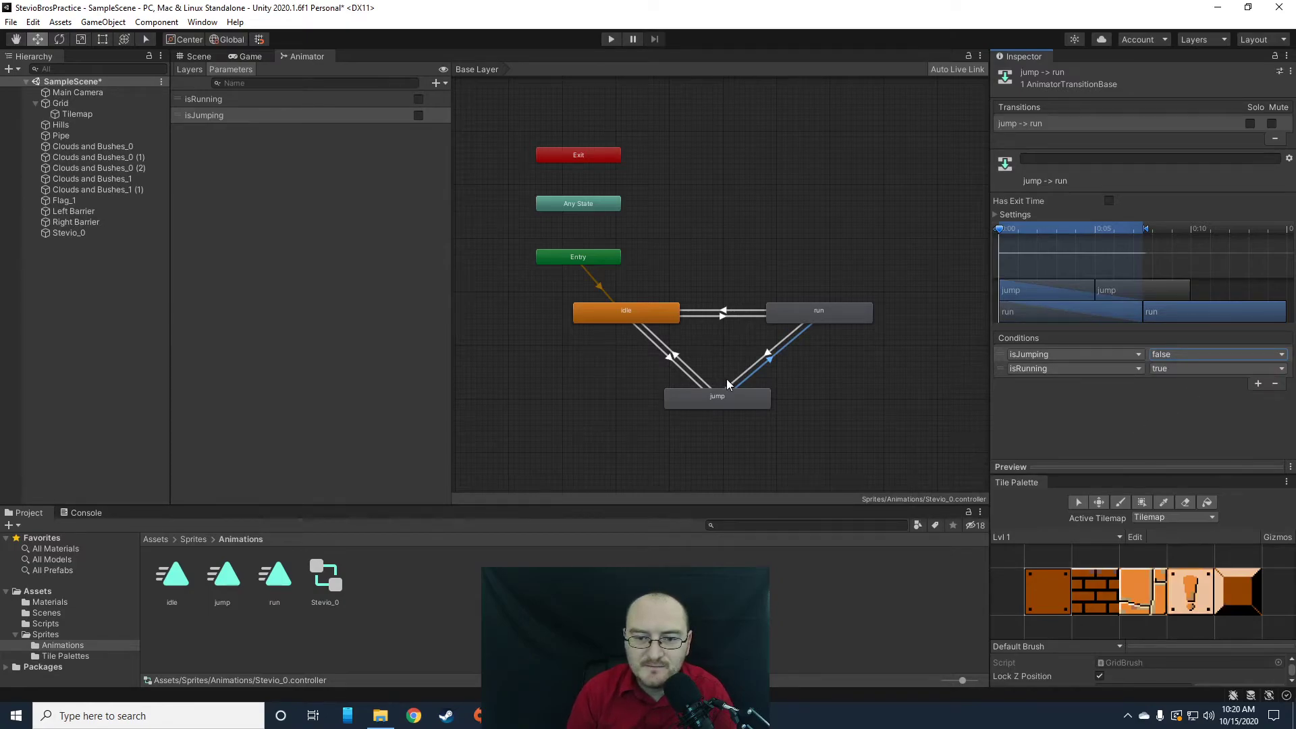
left_click(800, 374)
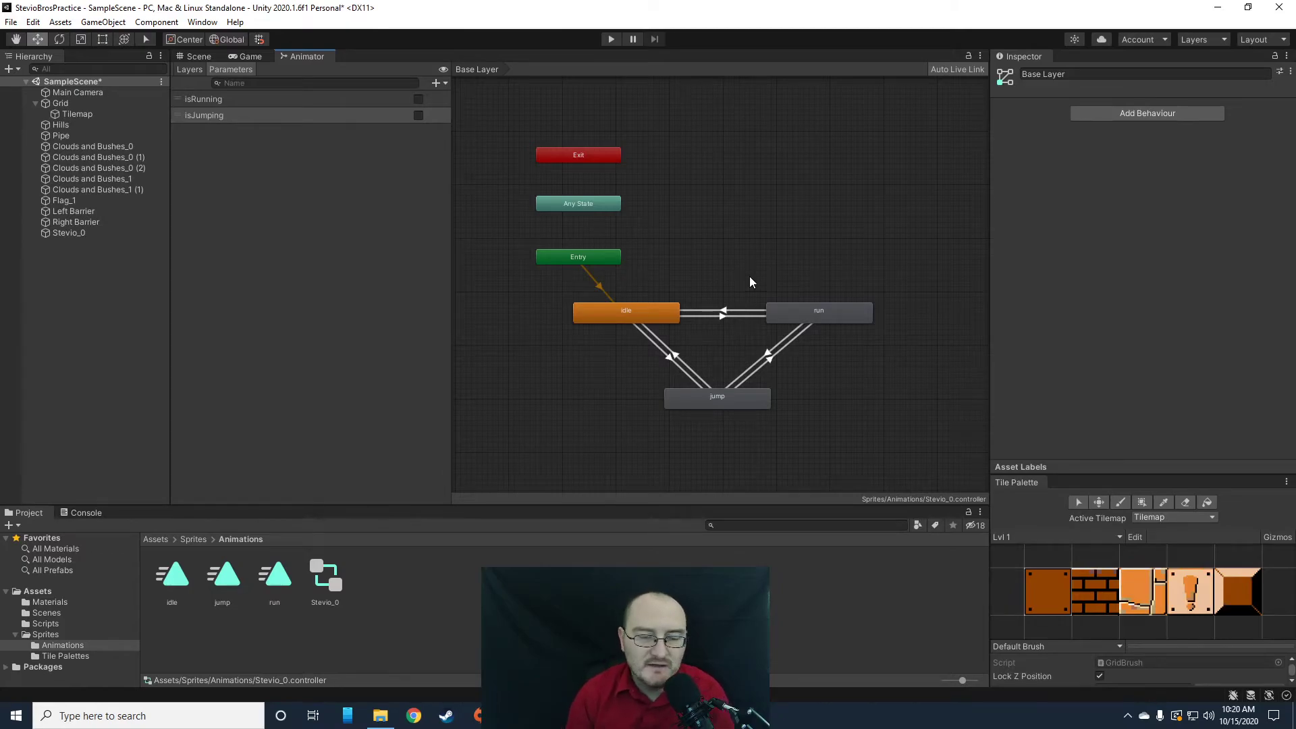
scroll(451, 395, "down", 1)
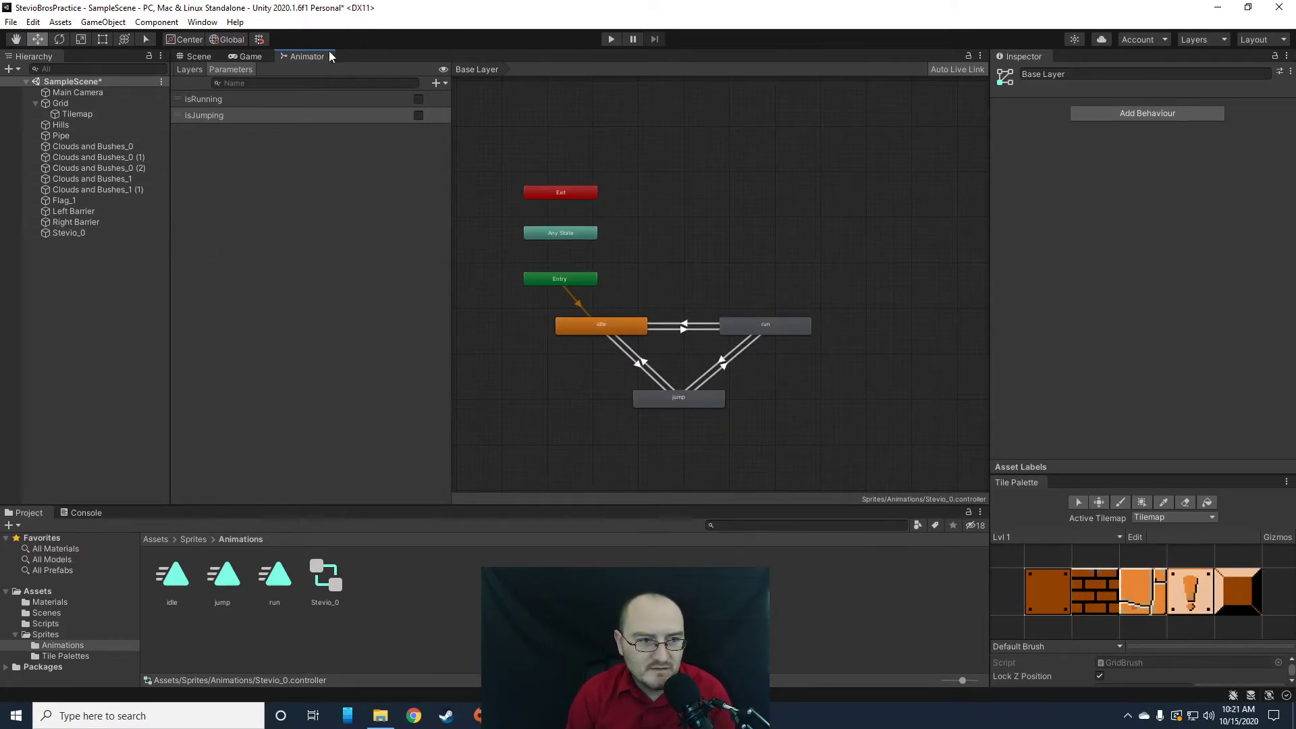
- Raise Stevio_0 in the scene to about Y -3.557 so he stands just above the ground tiles
left_click(198, 57)
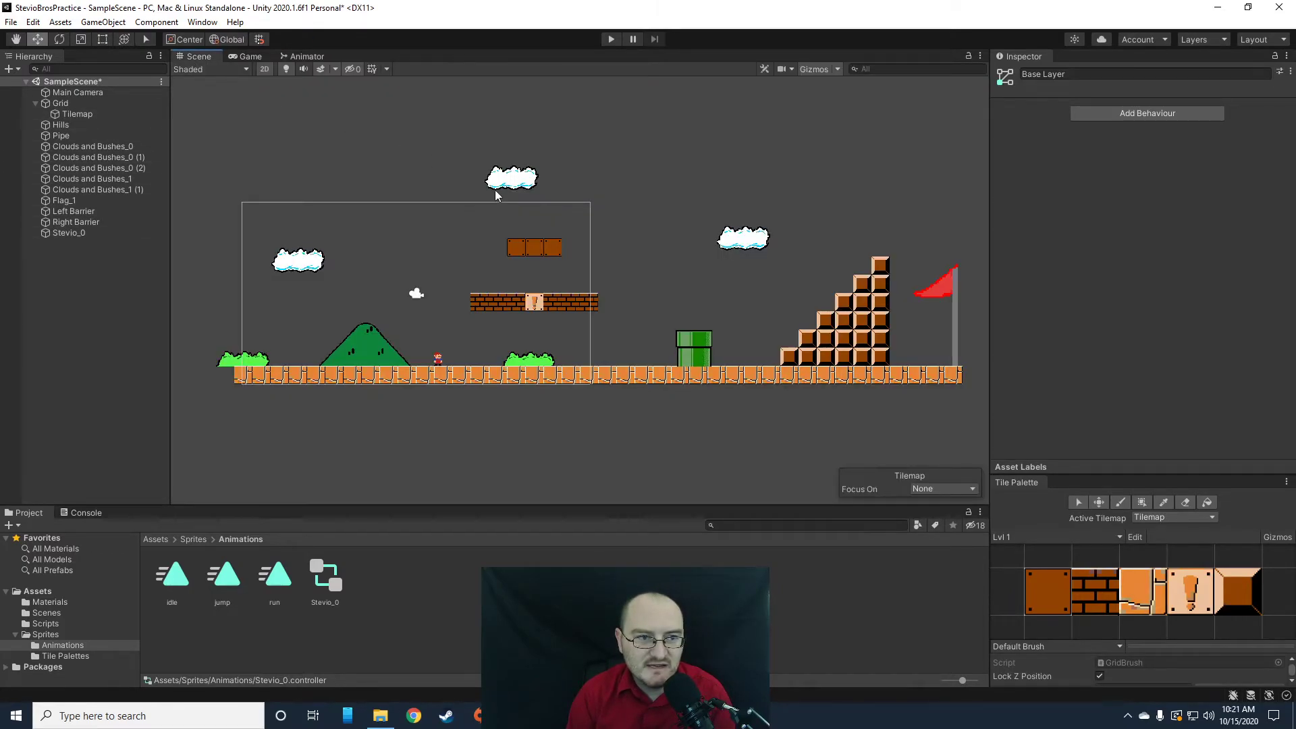
left_click(67, 232)
scroll(446, 361, "up", 10)
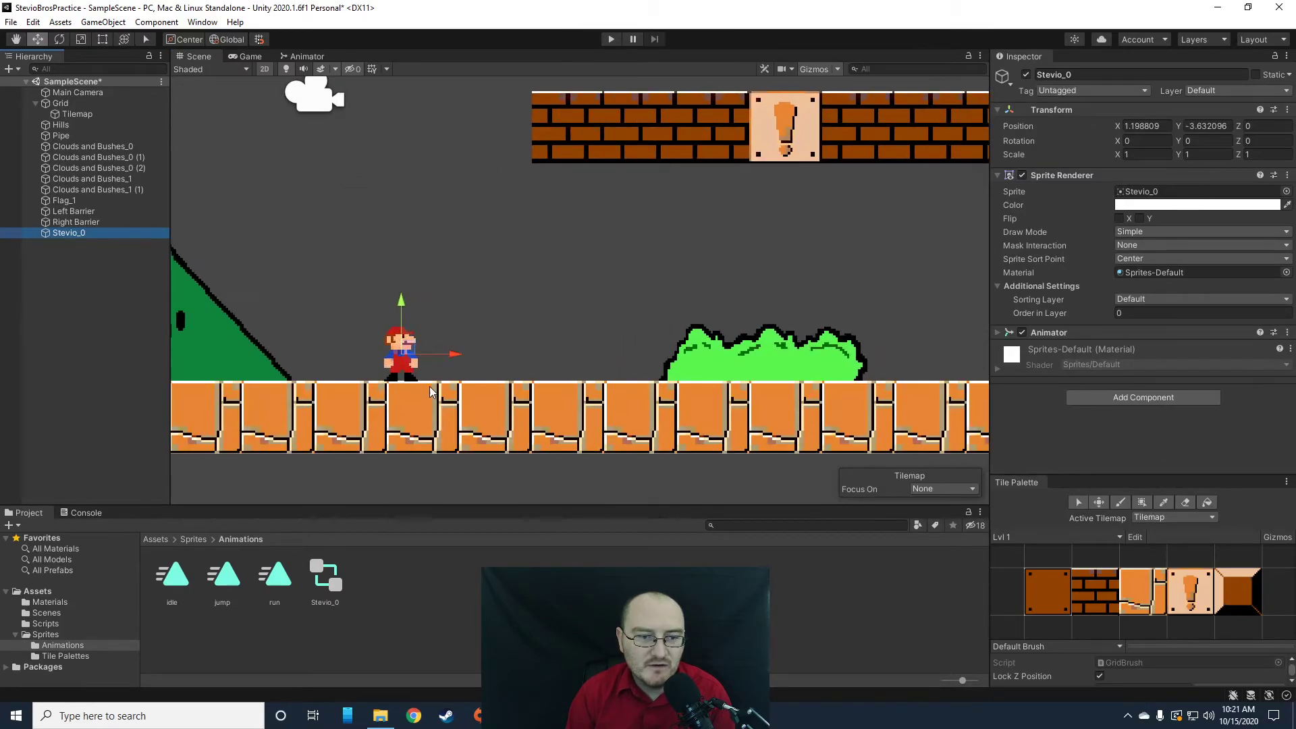
key("w")
left_click_drag(440, 328, 440, 322)
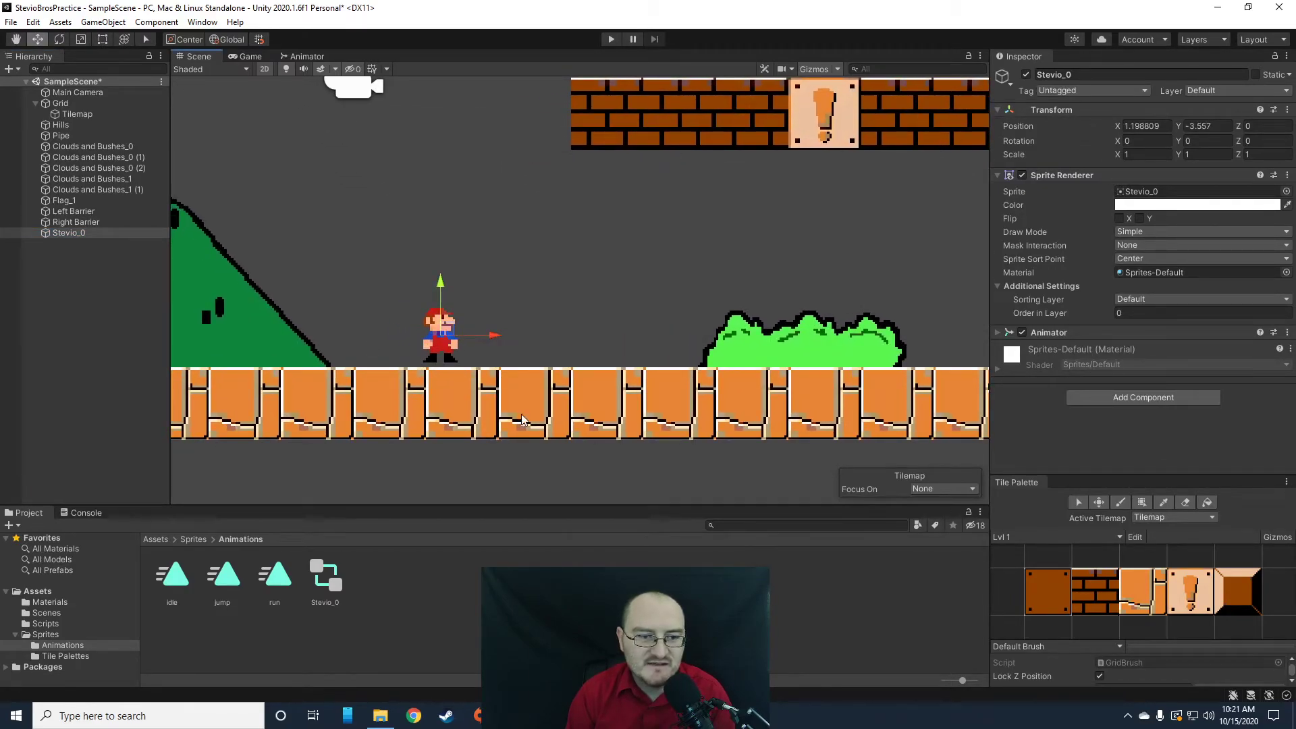
scroll(471, 399, "up", 2)
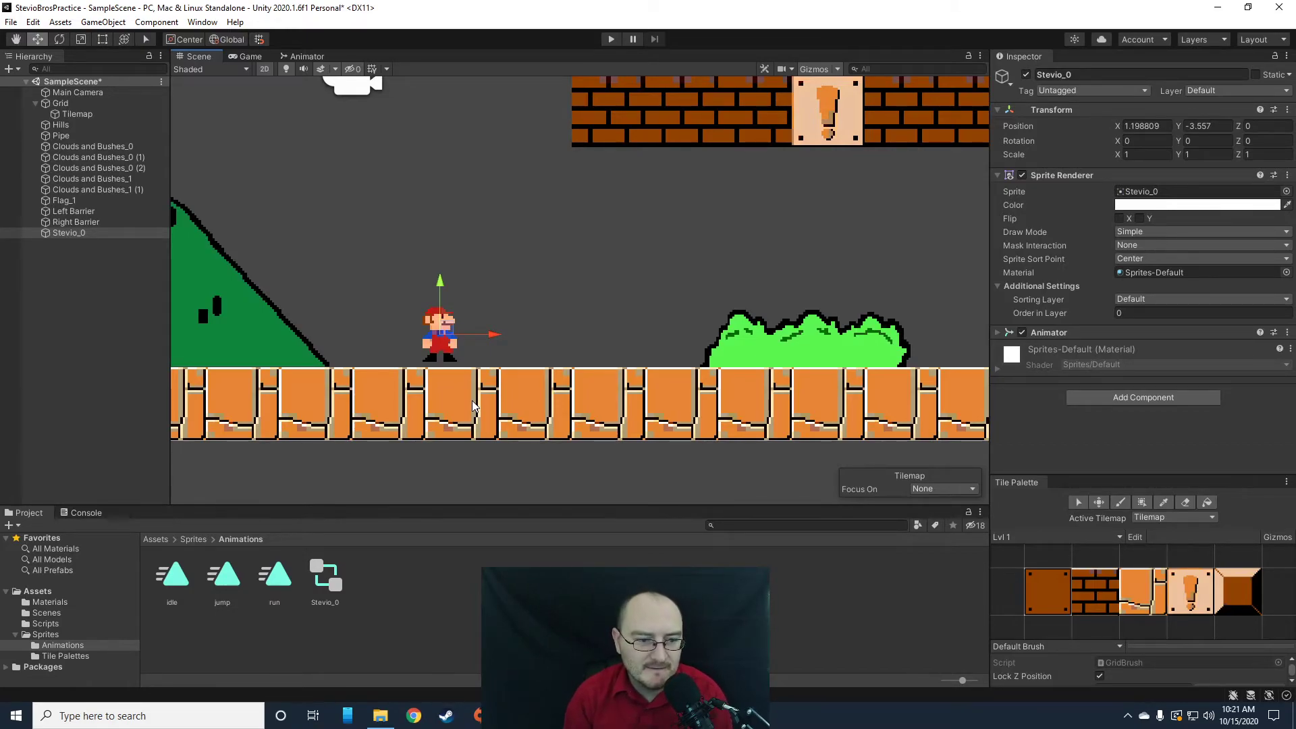
- Add a Box Collider 2D component to Stevio_0
left_click(1126, 397)
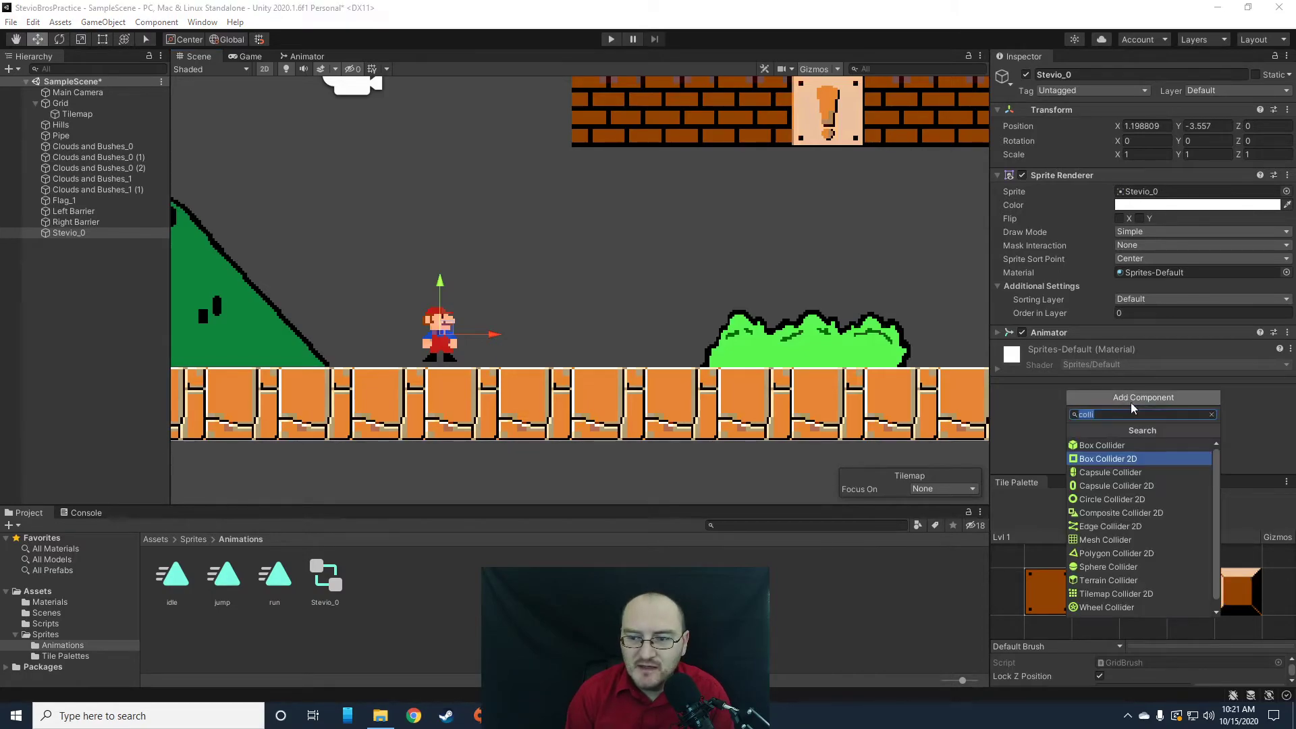
left_click(1095, 465)
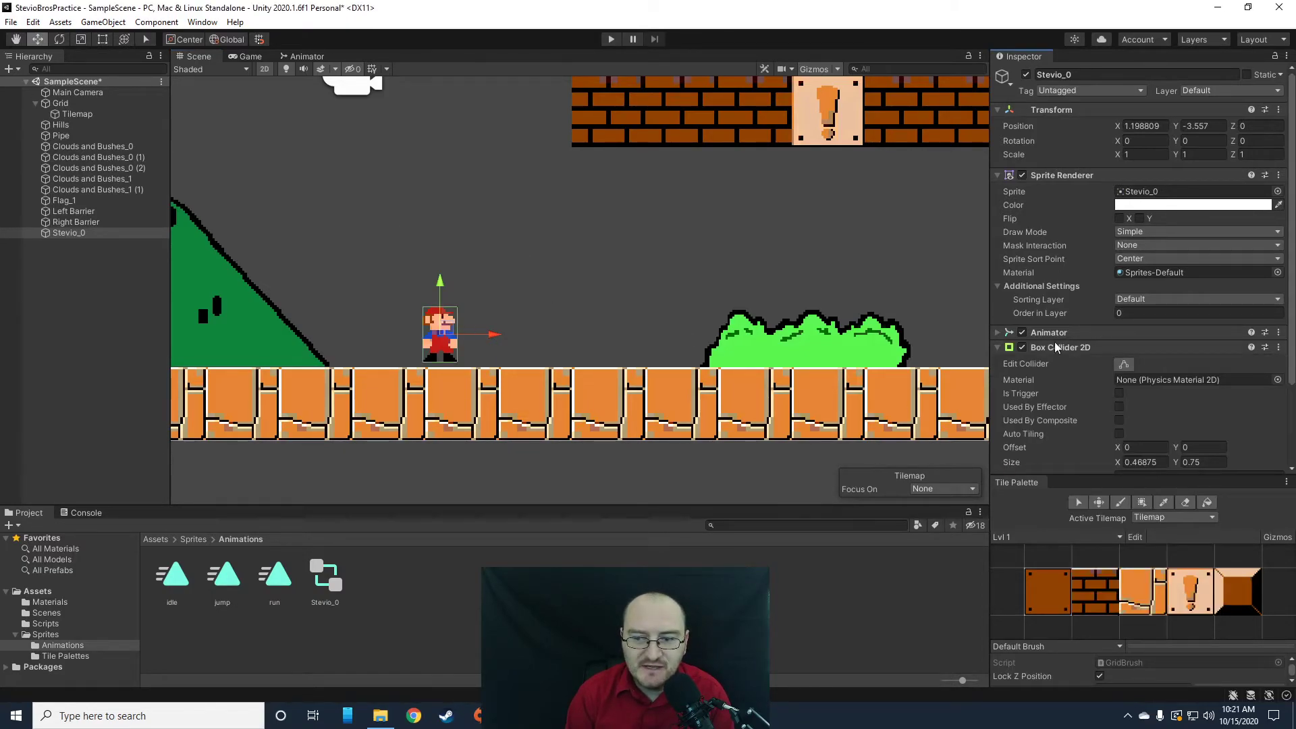
scroll(1112, 382, "down", 3)
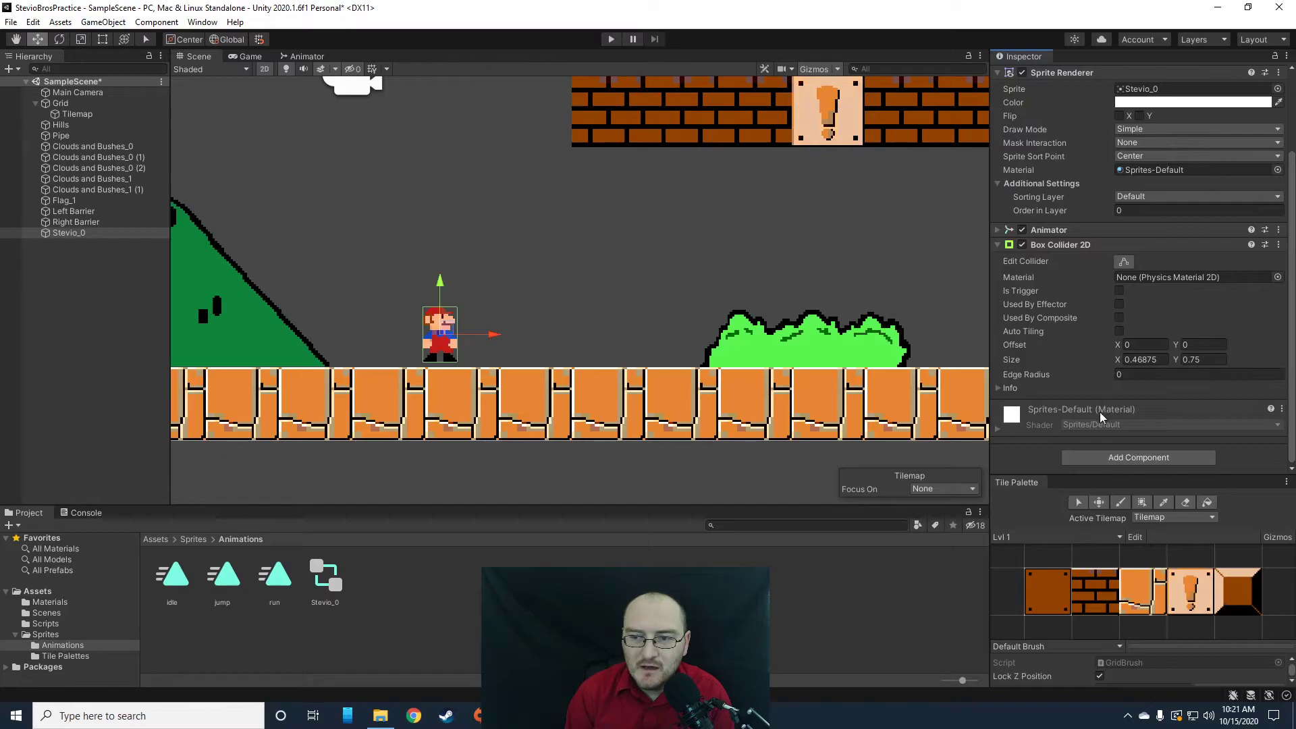
- Add a Rigidbody 2D component to Stevio_0 and freeze its Z rotation
left_click(1126, 459)
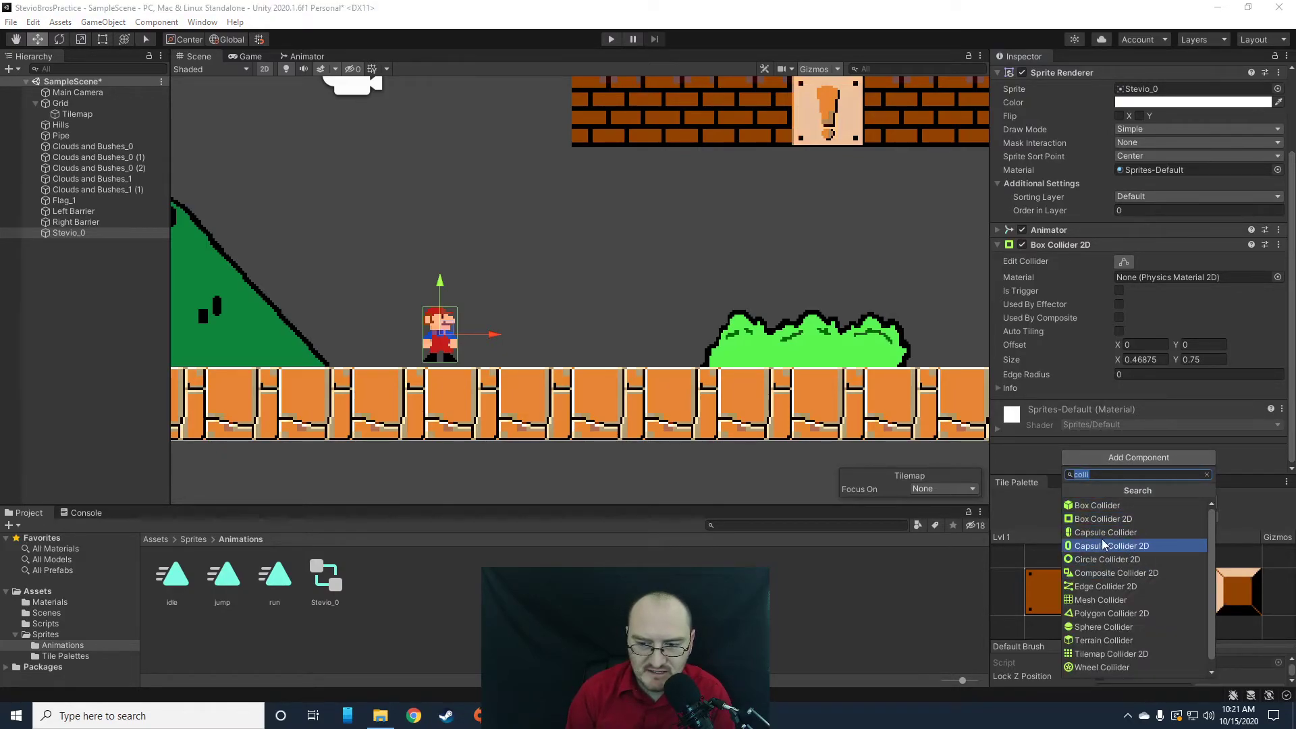
type("rigid")
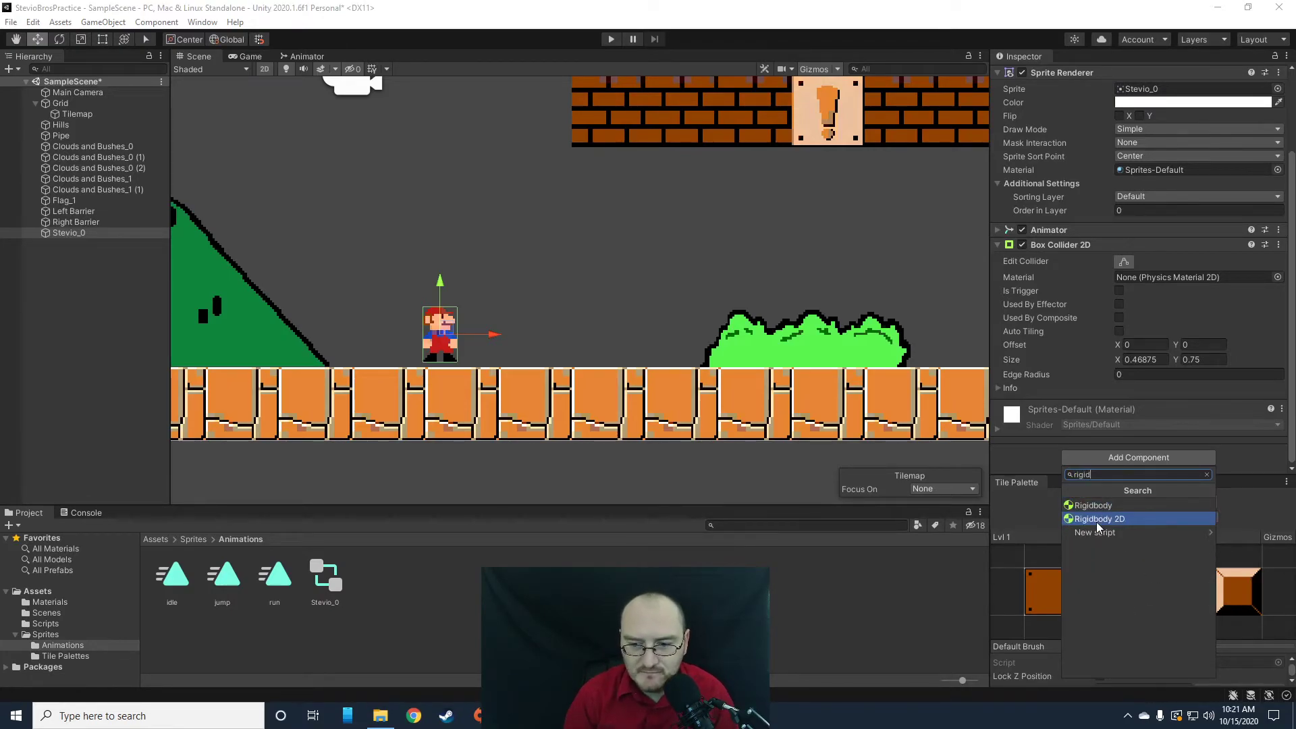
left_click(1099, 518)
scroll(1121, 375, "down", 4)
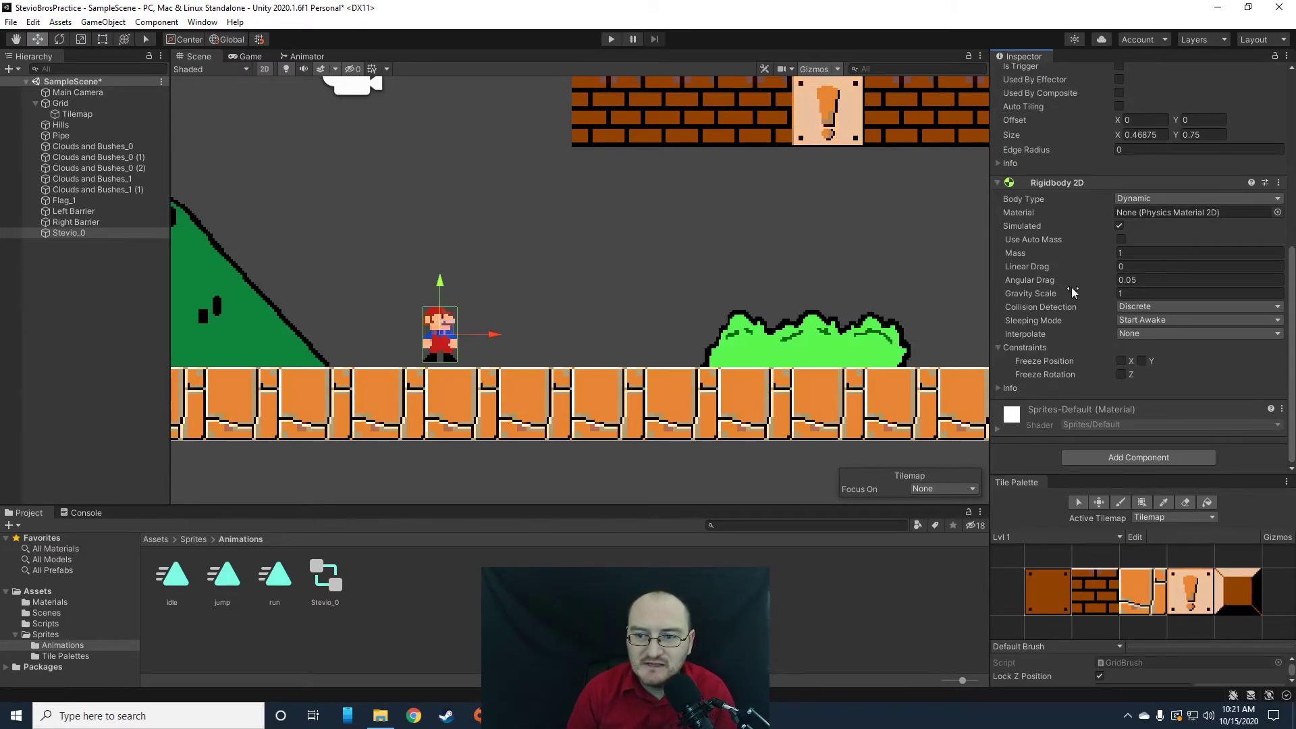
left_click(1121, 374)
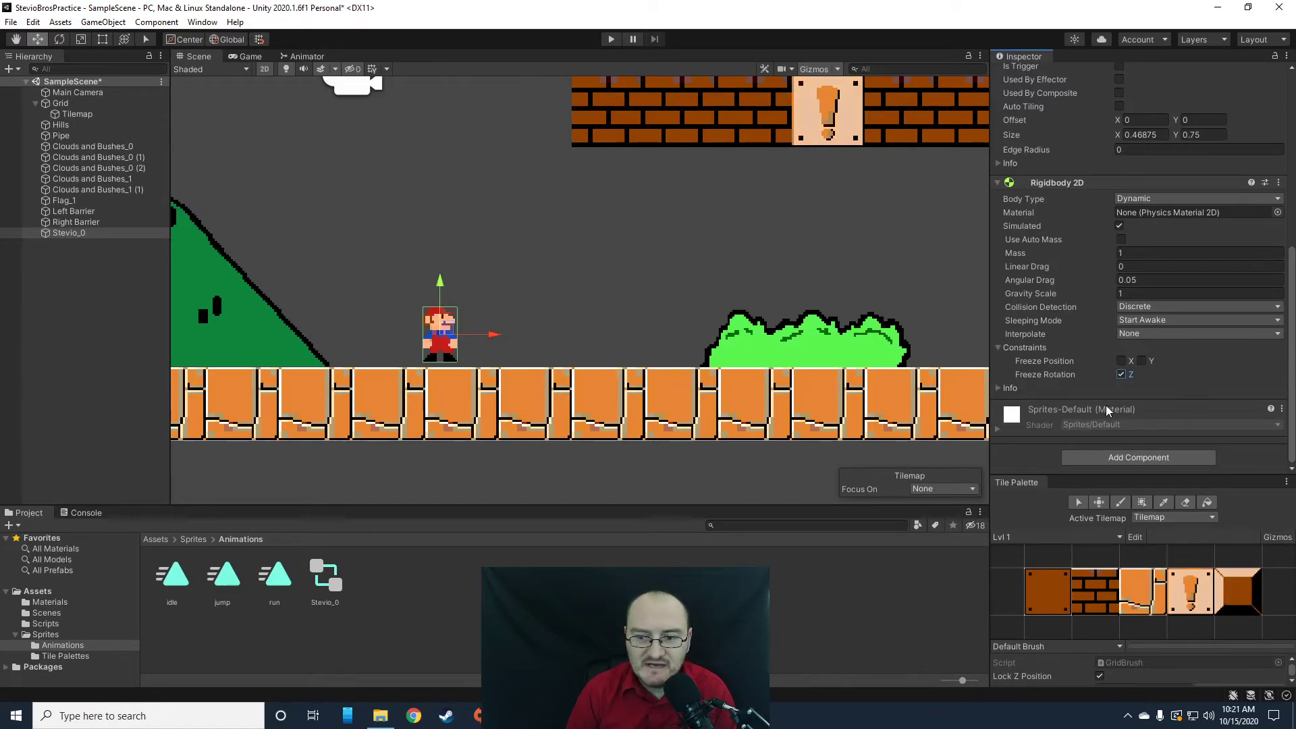
- Attach the PlayerController script from the Scripts folder to Stevio_0 and set its Sliding value to about 0.943
left_click(45, 625)
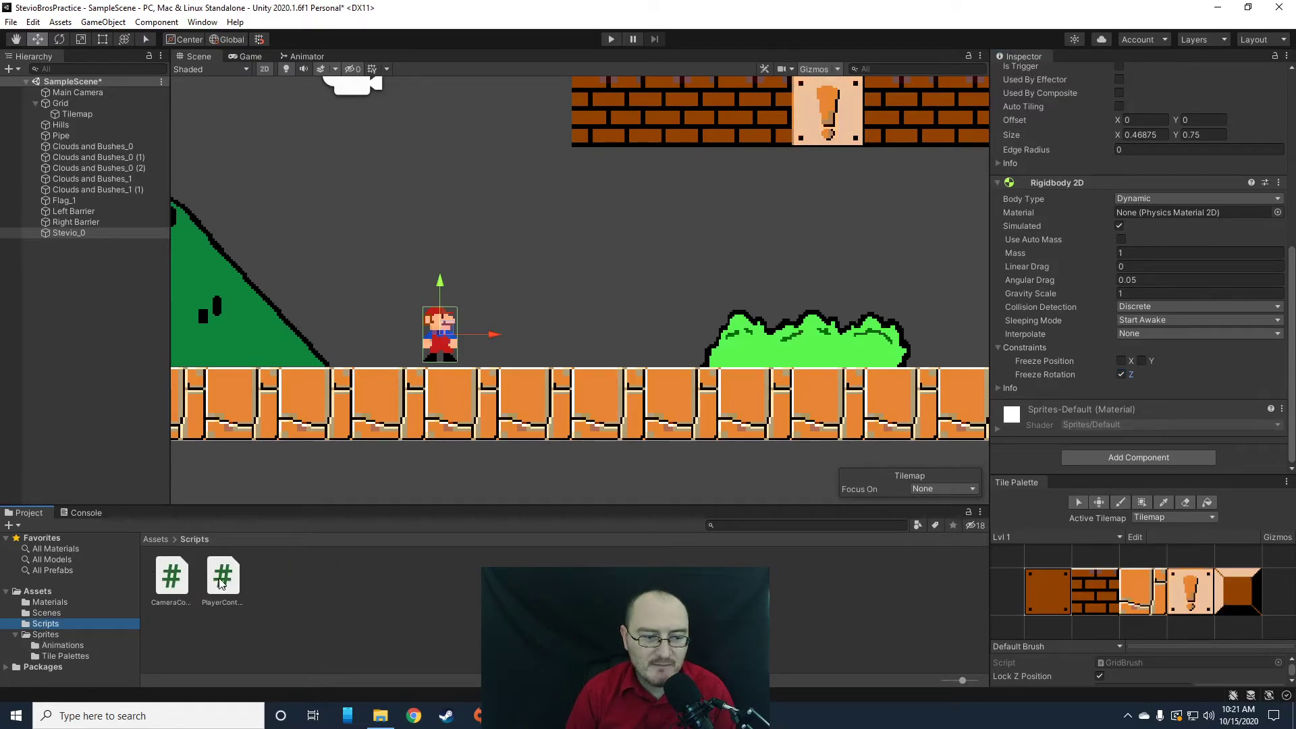
left_click_drag(221, 577, 1092, 403)
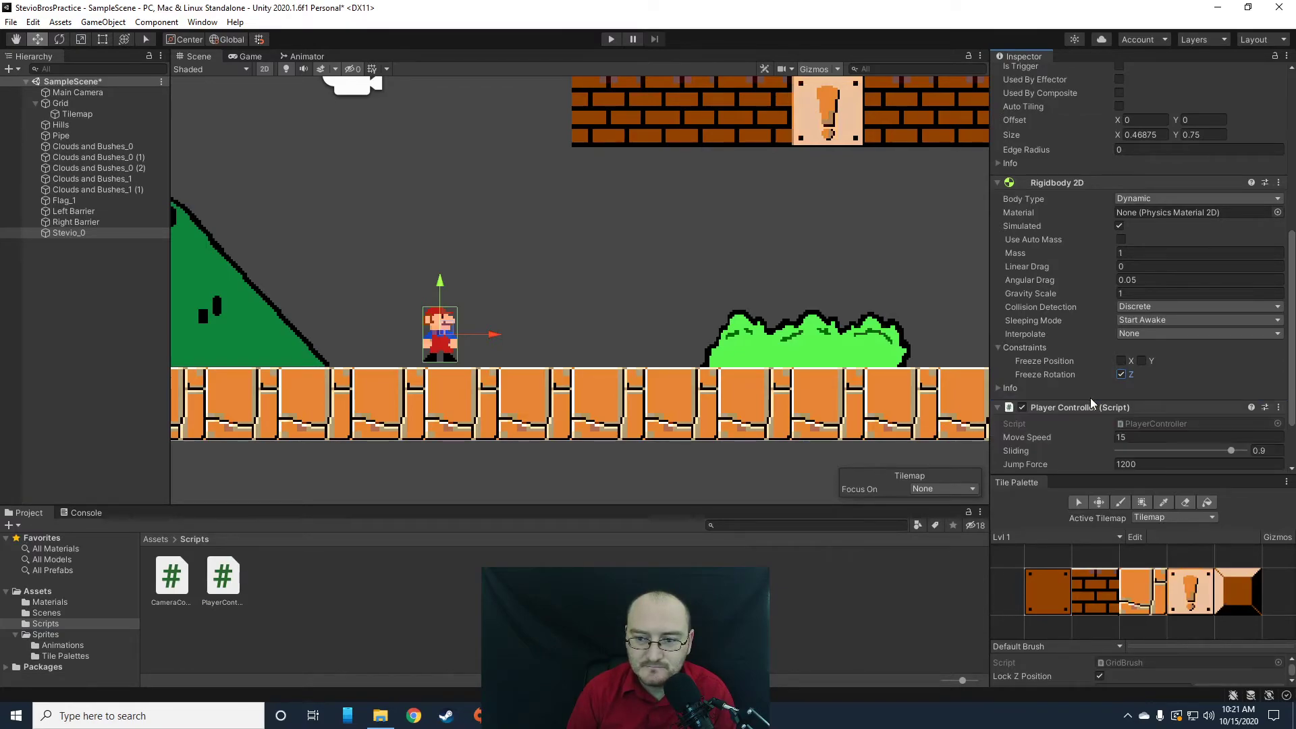
scroll(1091, 403, "down", 2)
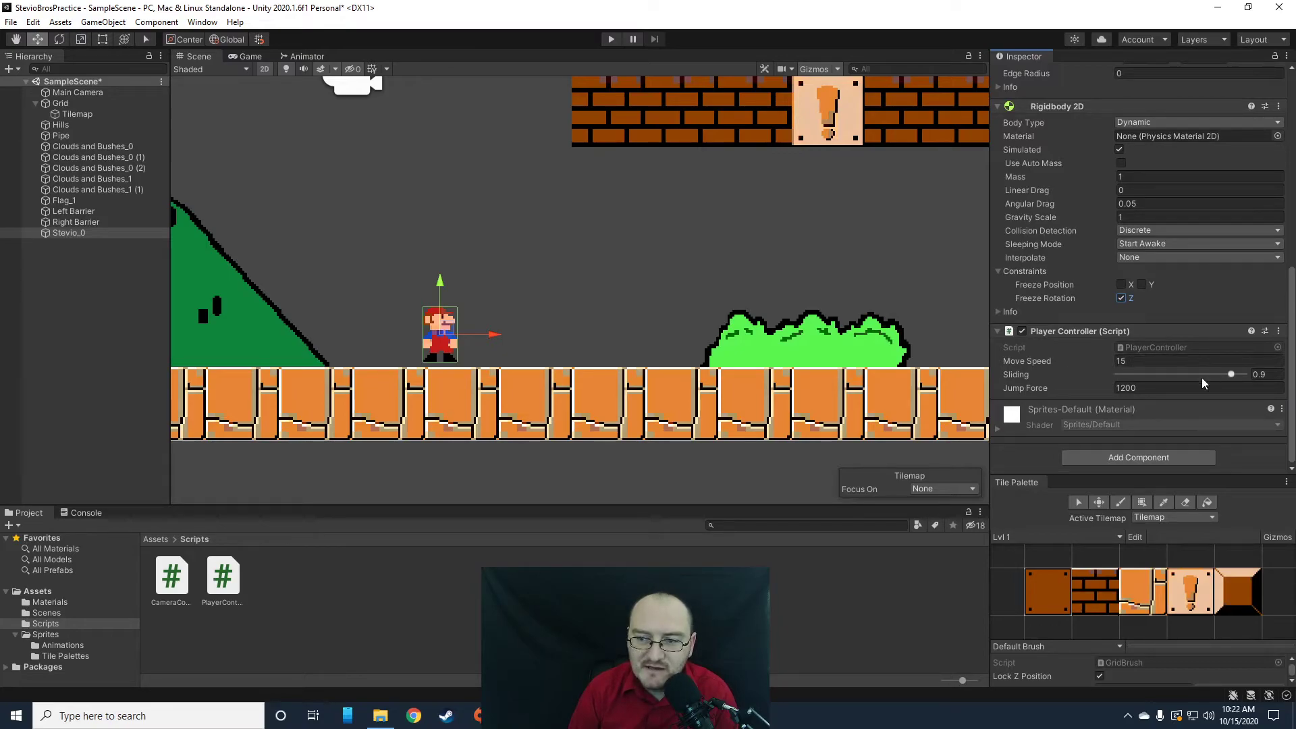
left_click(1131, 362)
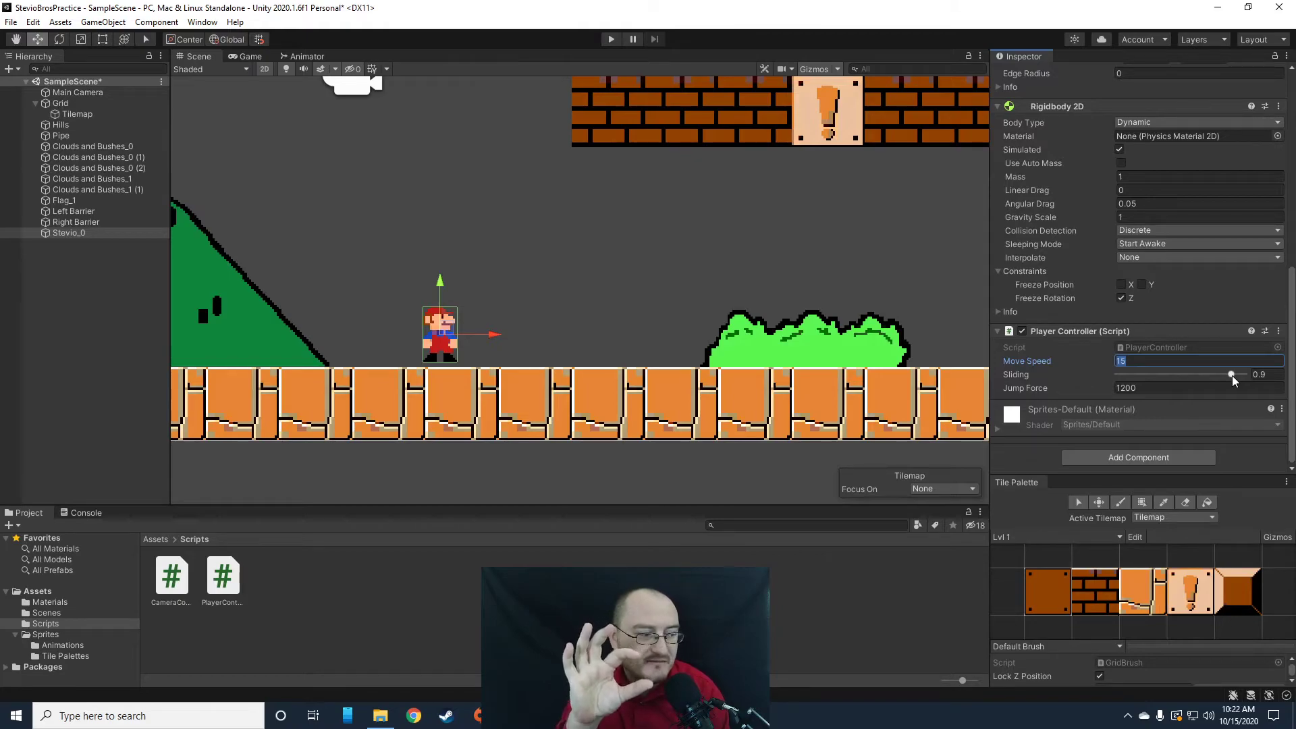
mouse_move(1232, 380)
left_mouse_down()
mouse_move(1175, 380)
mouse_move(1241, 382)
left_mouse_up()
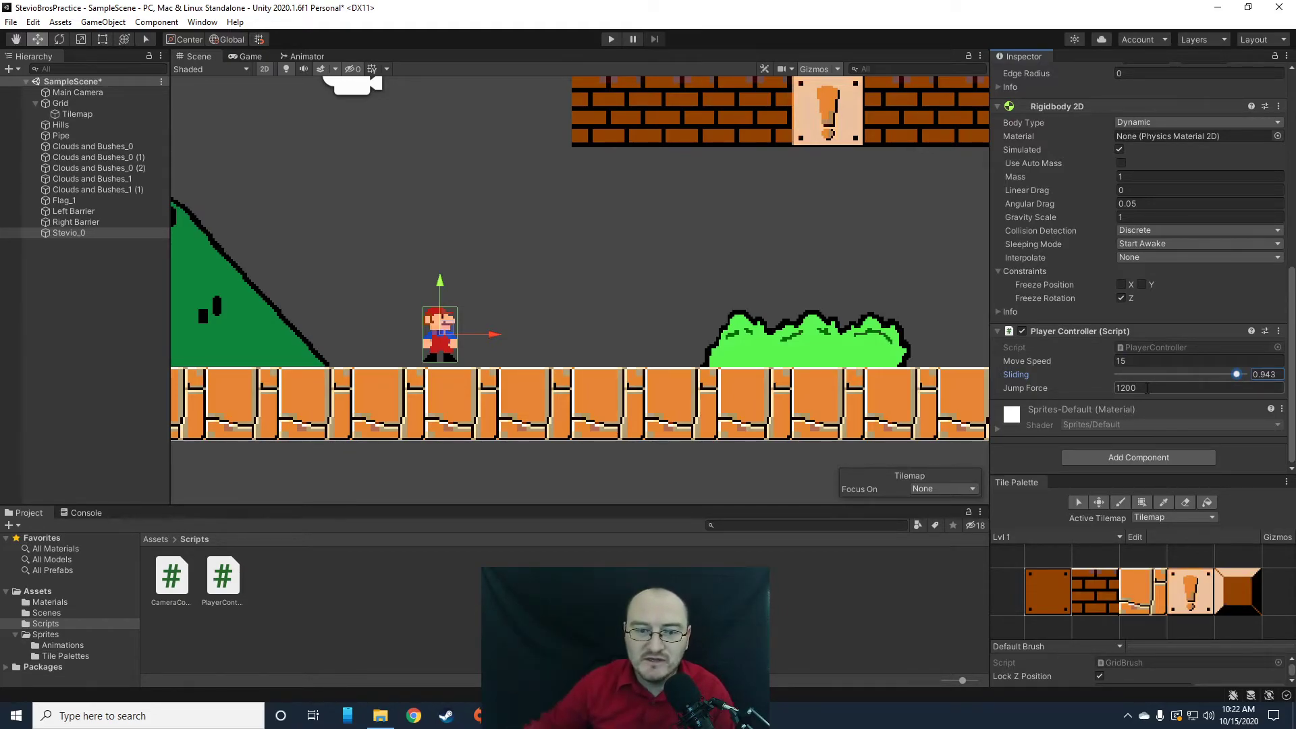
- Play-test Stevio's running in both directions and his jump, and stop the game
left_click(611, 40)
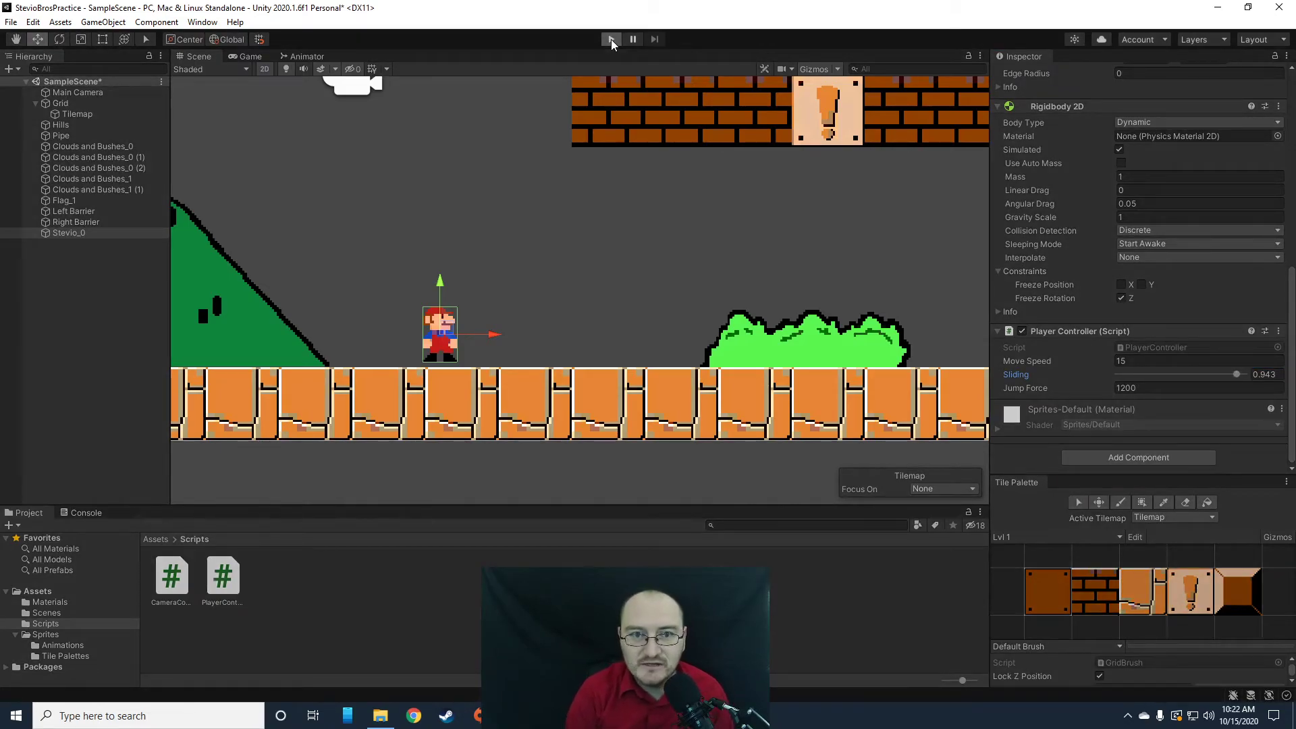
key("Left")
key("Right")
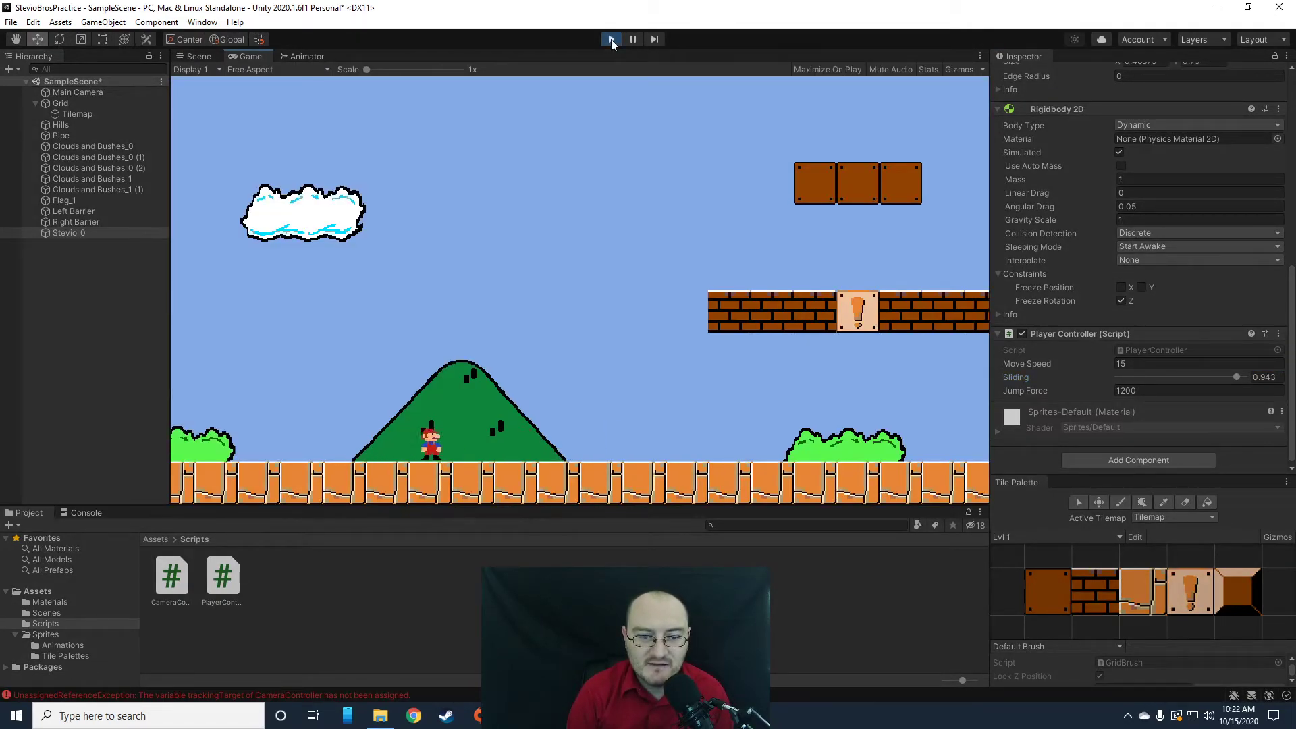
key("Right")
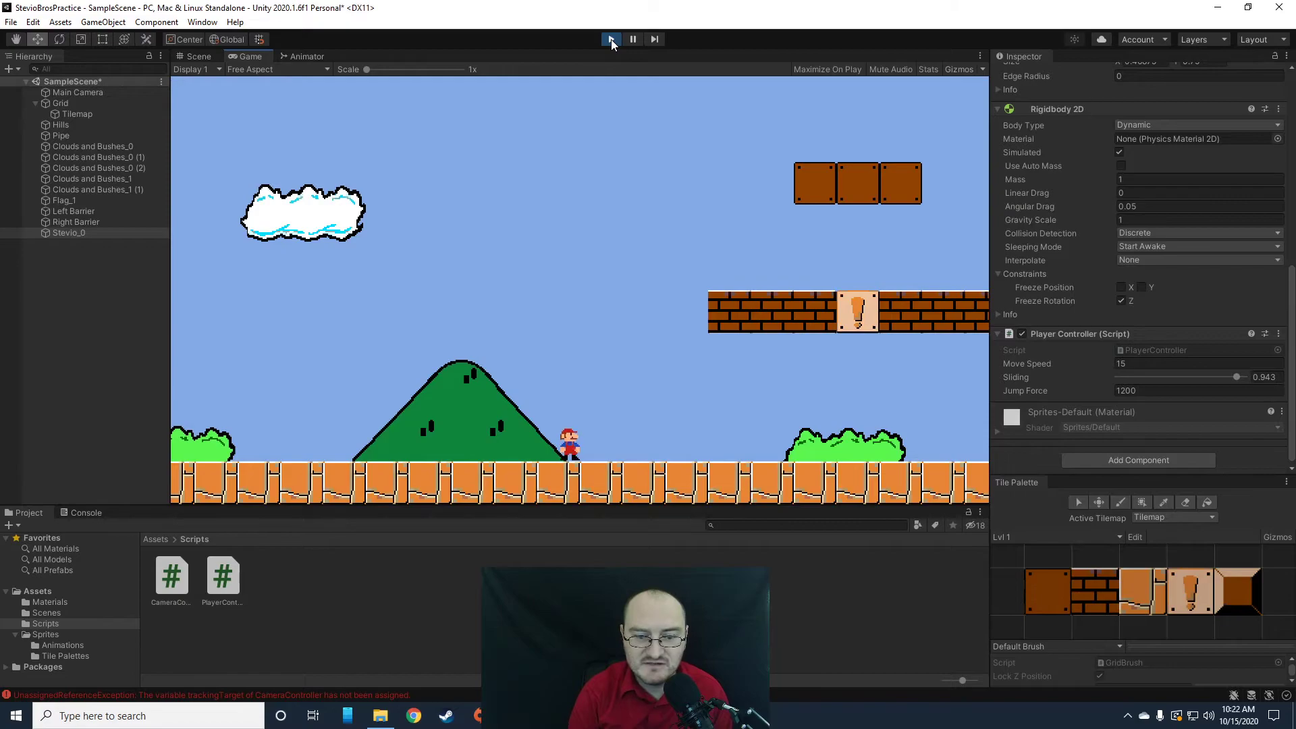
key("Left")
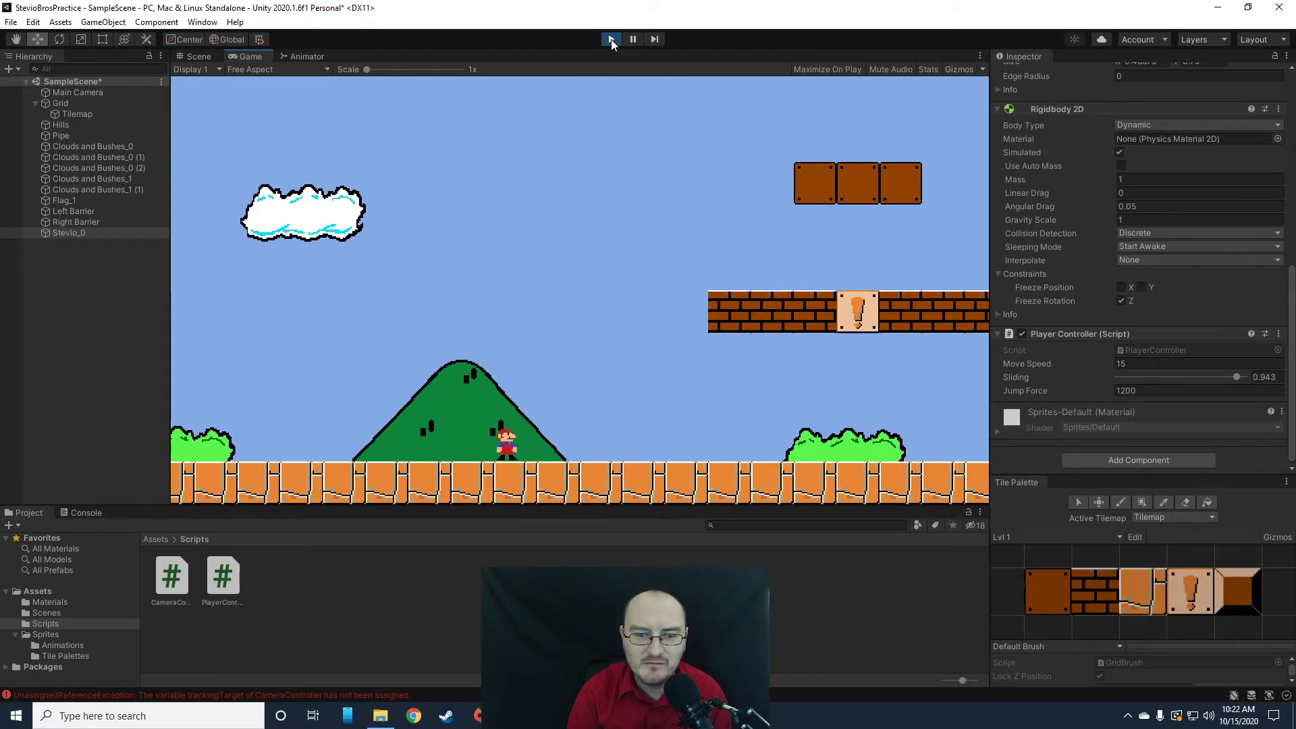
key("Right")
key("Left")
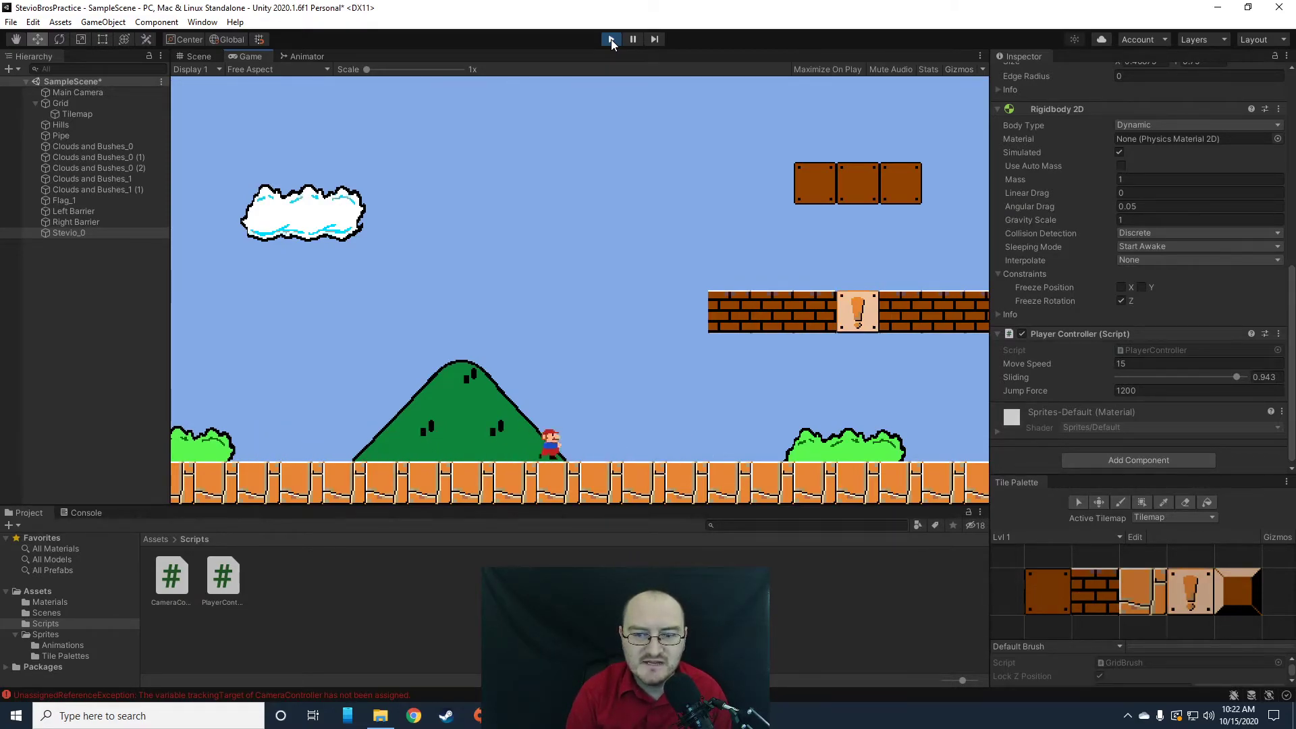
key("Left")
key("Right")
key("Left")
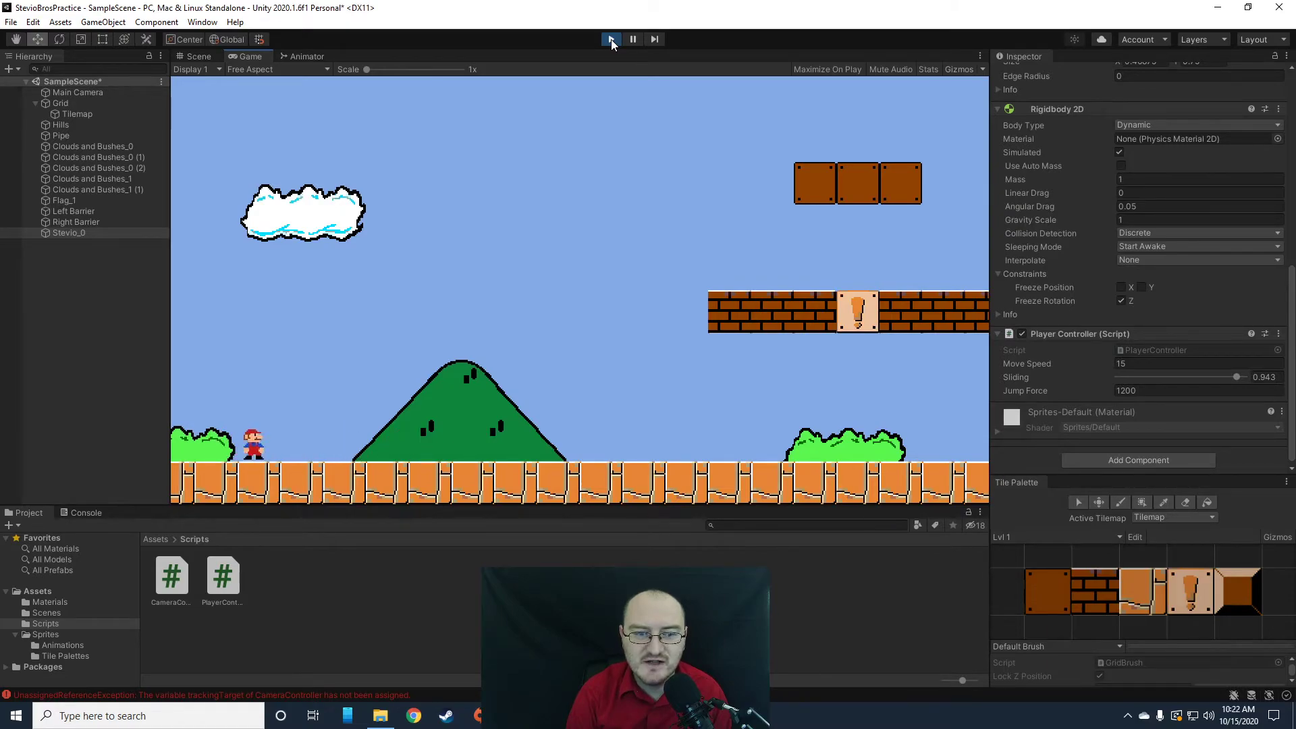
key("Right")
key("space")
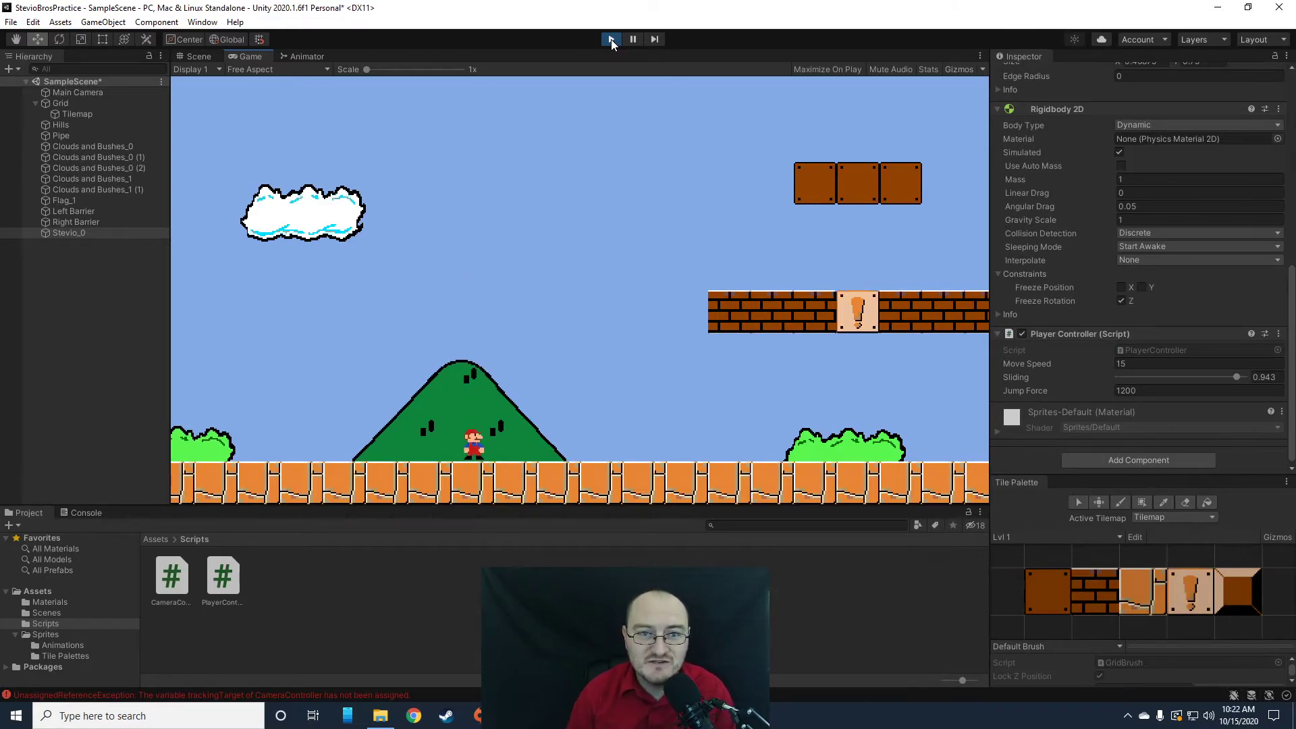
left_click(610, 39)
- Set Stevio_0's Move Speed to 5, Sliding to about 0.568 and Rigidbody 2D Gravity Scale to 50
left_click(1128, 365)
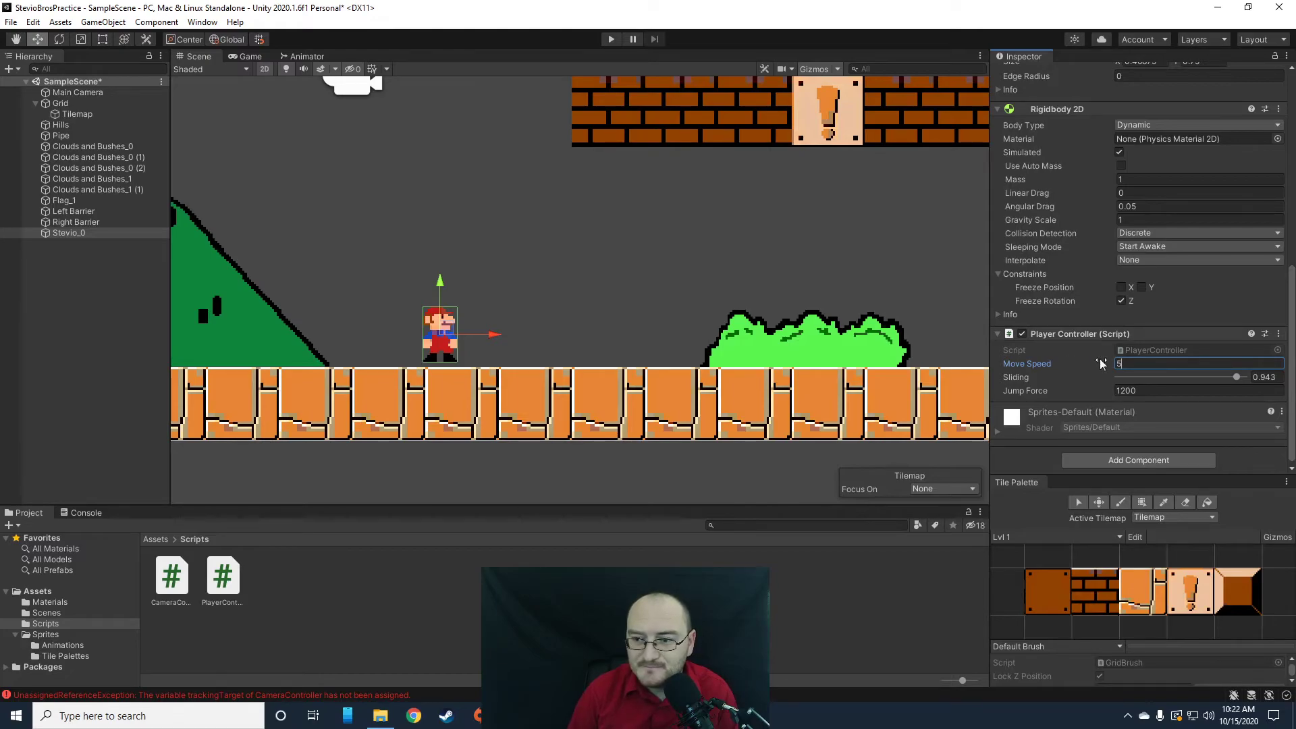
left_click_drag(1237, 377, 1190, 382)
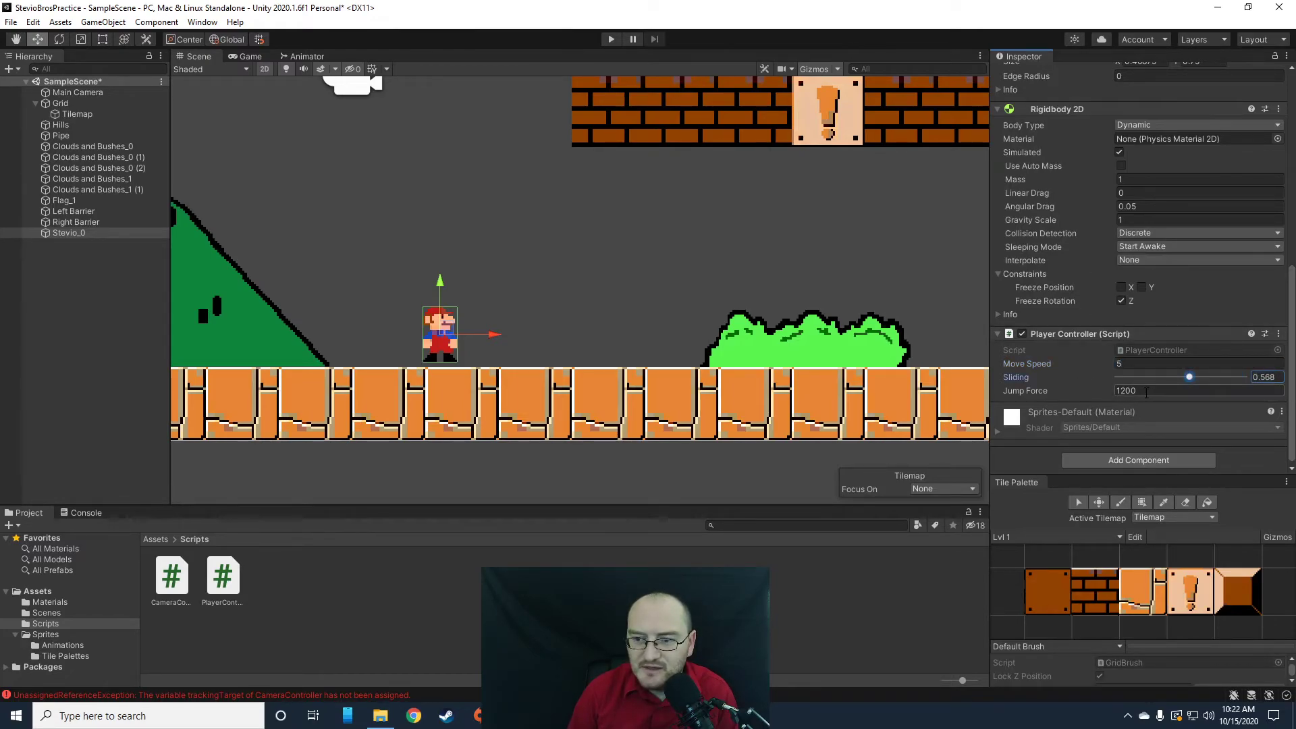
left_click(1128, 220)
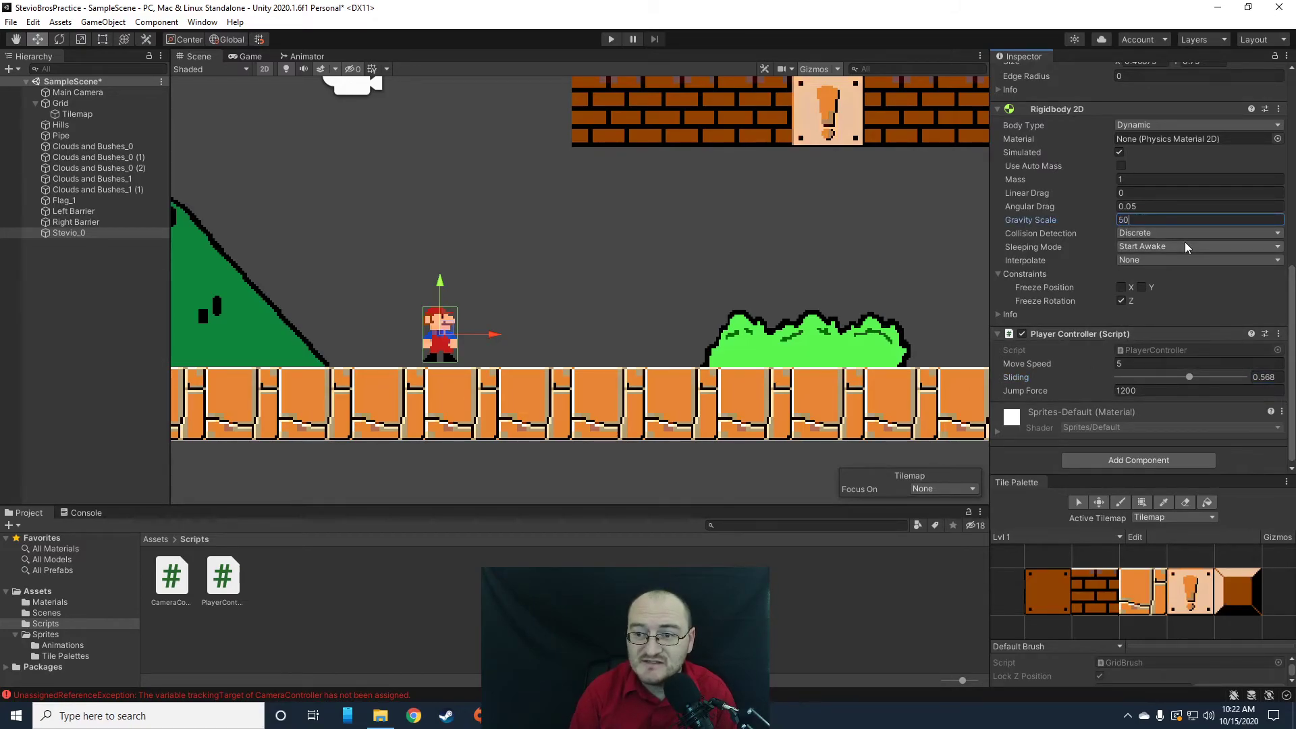
- Start the game again and test Stevio's movement and jump with the new settings
left_click(607, 40)
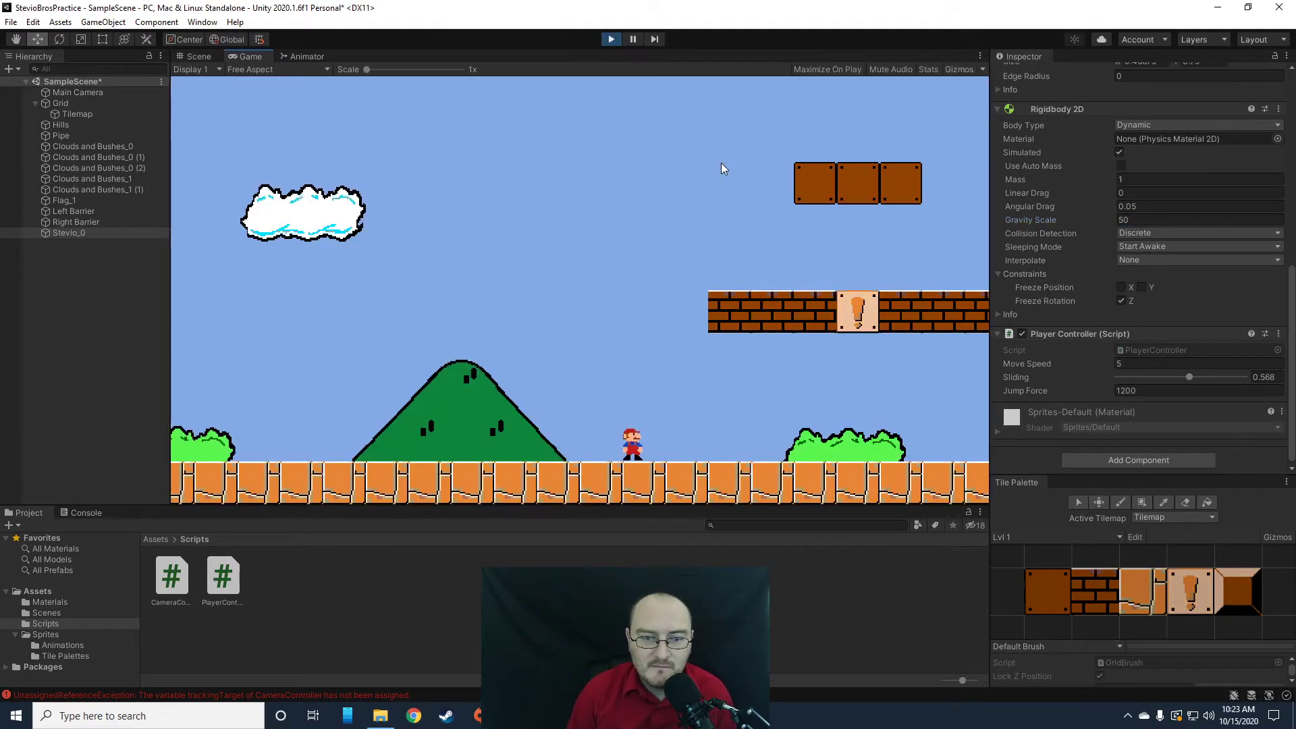
key("Left")
key("space")
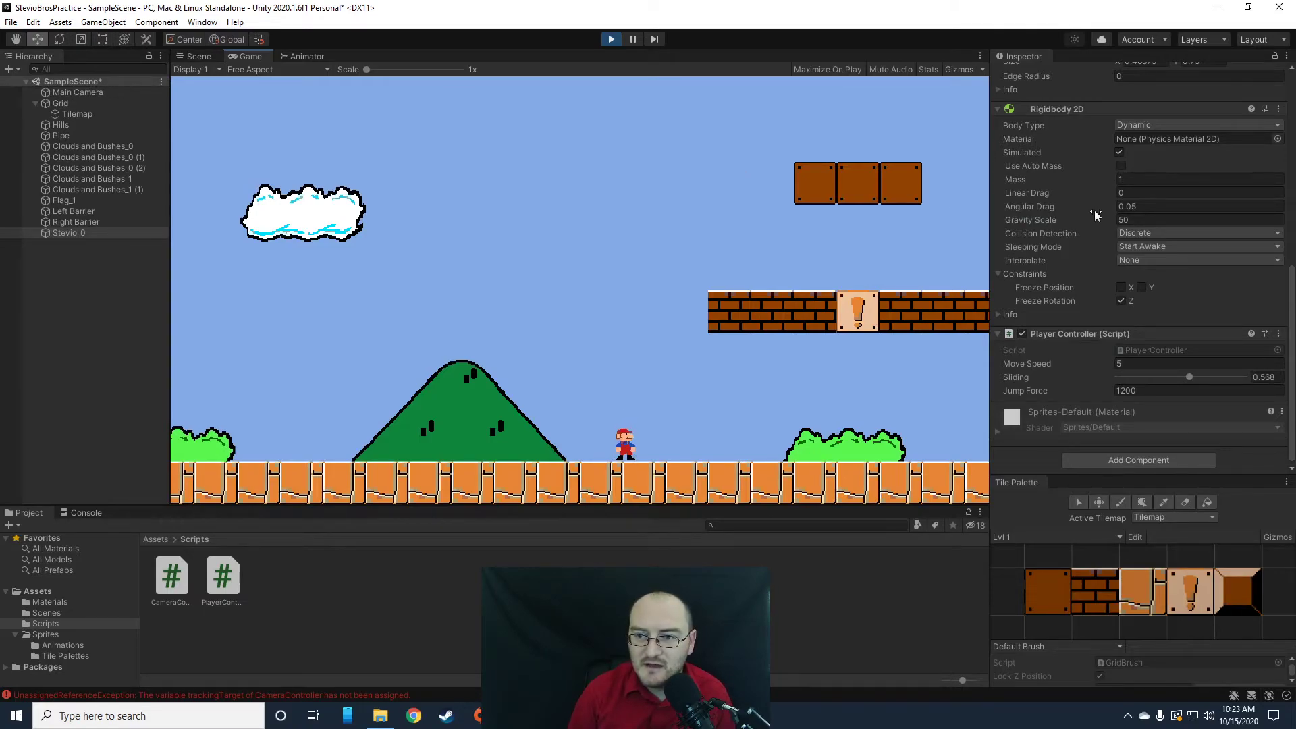
- Set the Gravity Scale of Stevio_0's Rigidbody 2D to 10 while the game is running
left_click(1140, 220)
type("10")
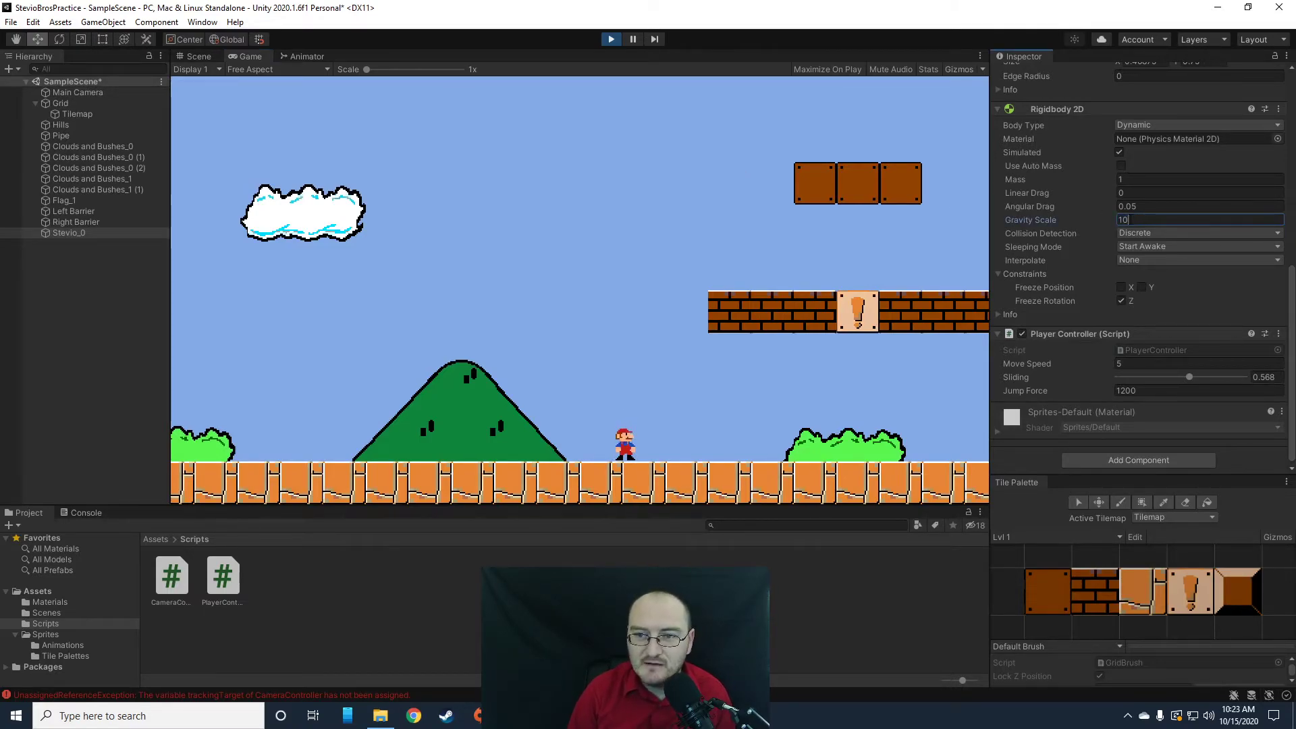
left_click(623, 228)
- Test Stevio's jump height in the running game while moving him both ways
key("space")
key("space")
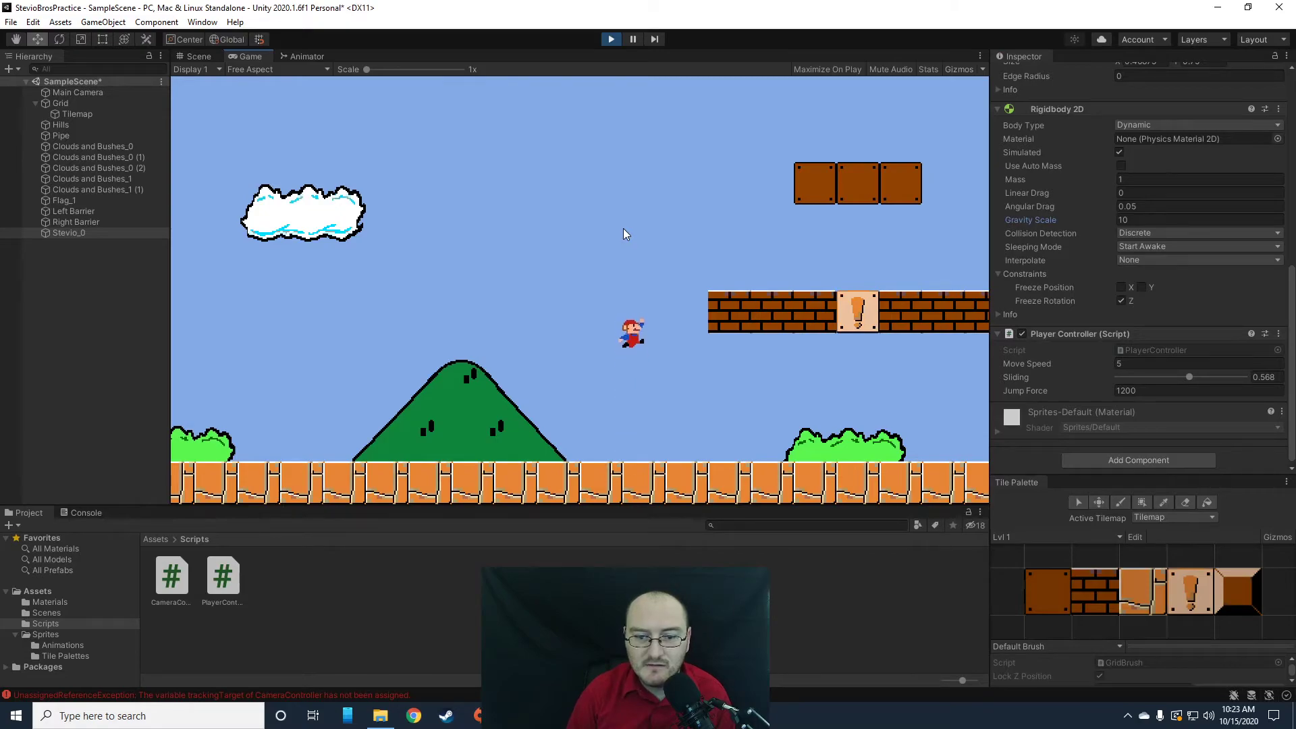
key("Left")
key("Right")
key("space")
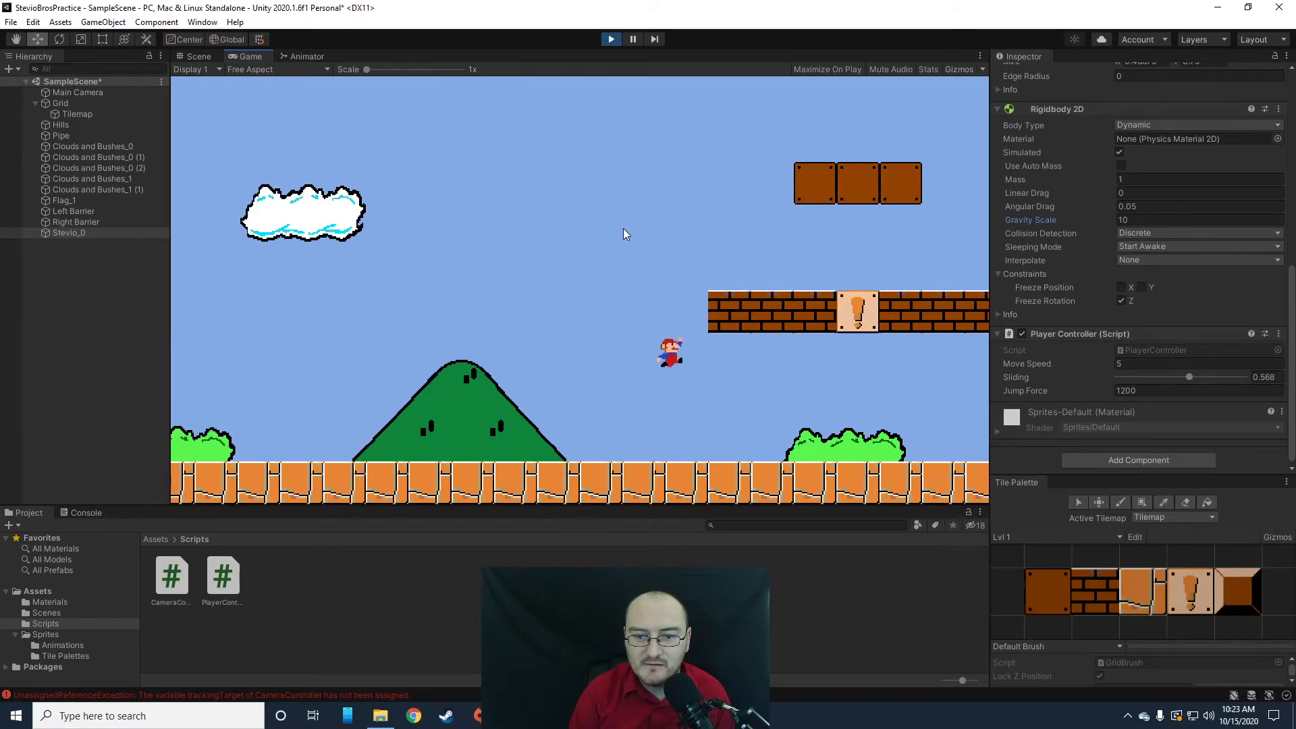
key("Left")
key("space")
key("space")
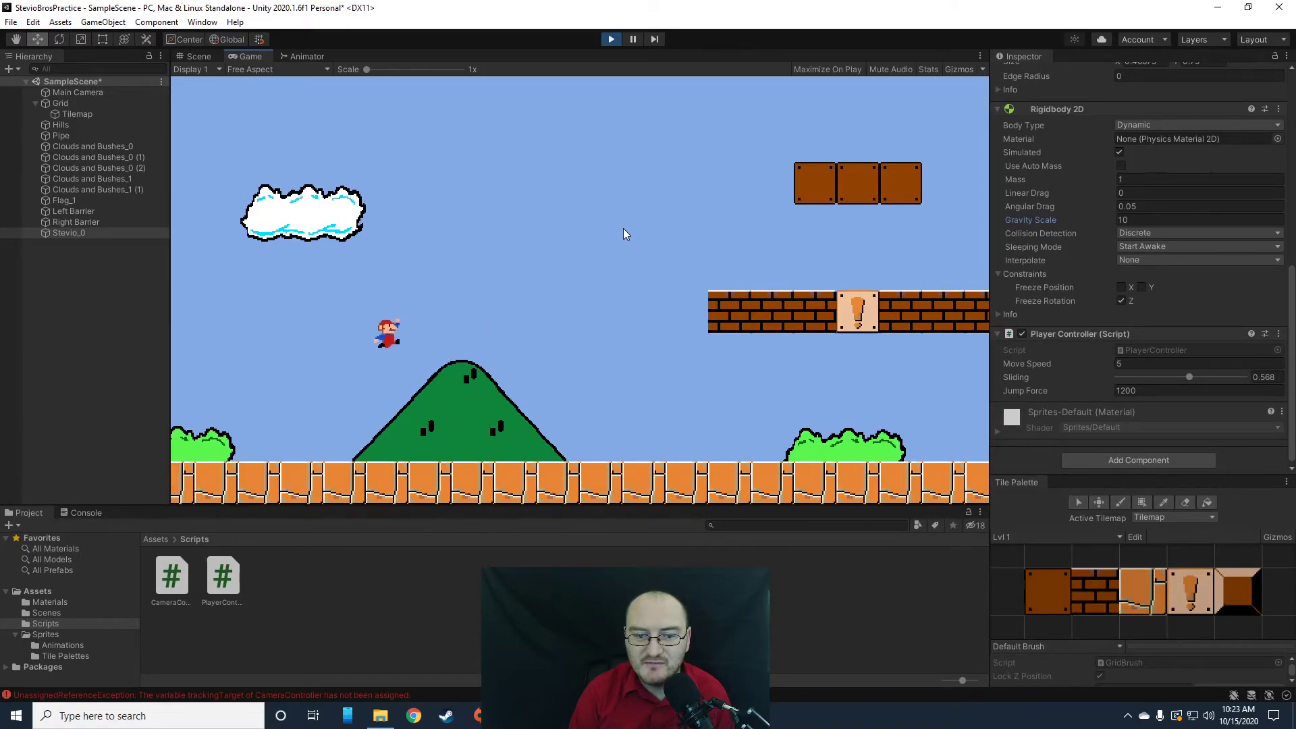
key("Right")
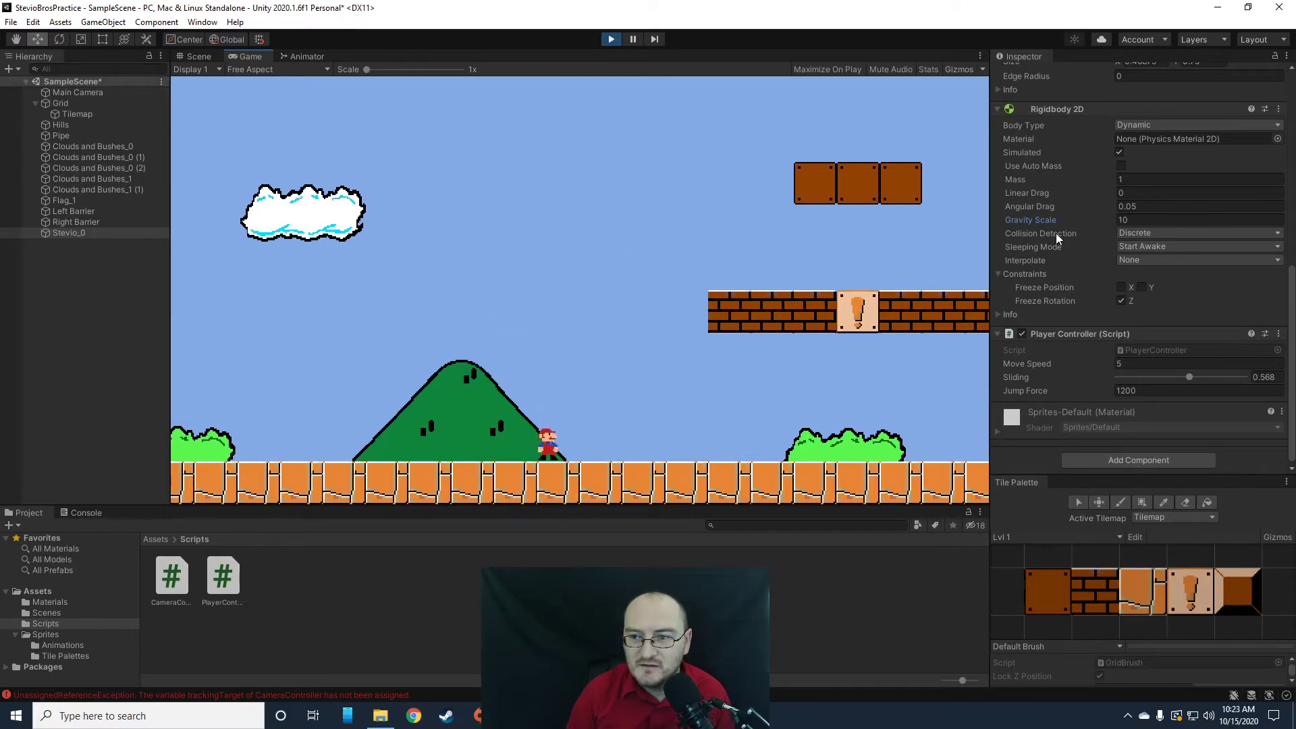
- Set the Gravity Scale of Stevio_0's Rigidbody 2D to 5 in the running game
left_click(1135, 218)
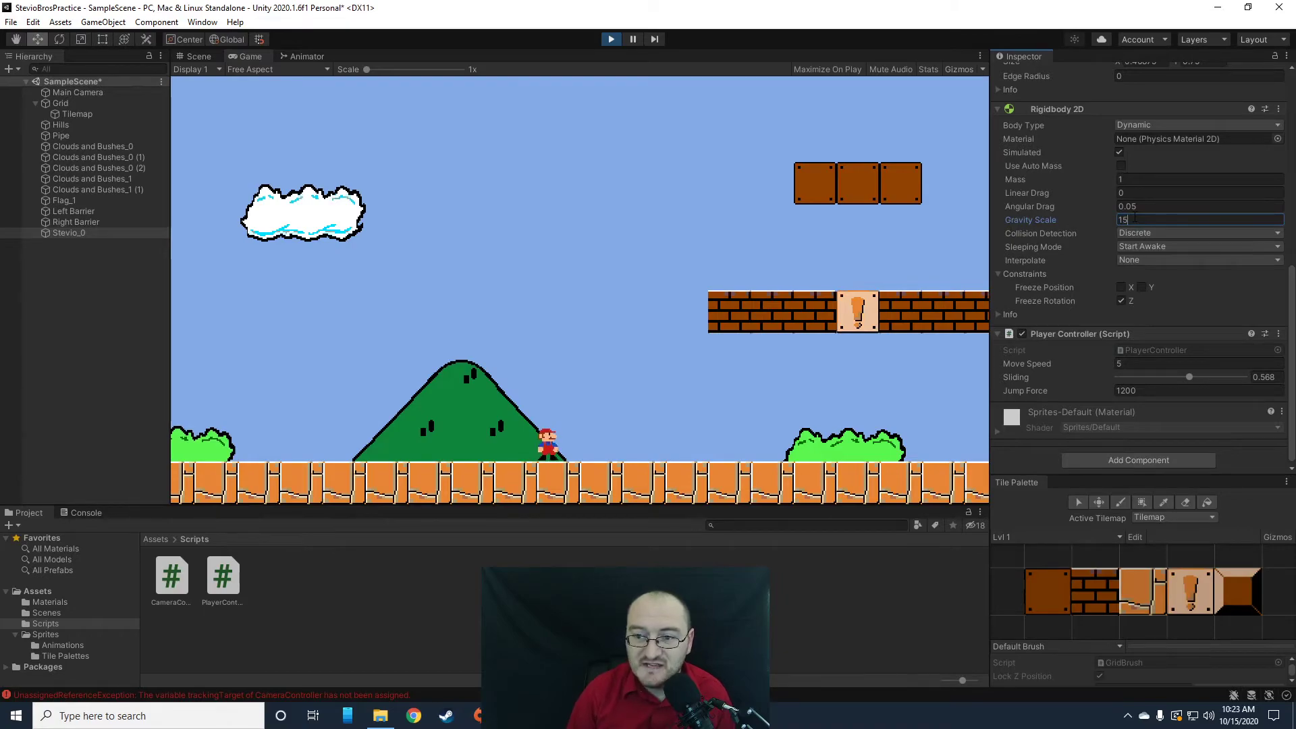
key("BackSpace")
key("BackSpace")
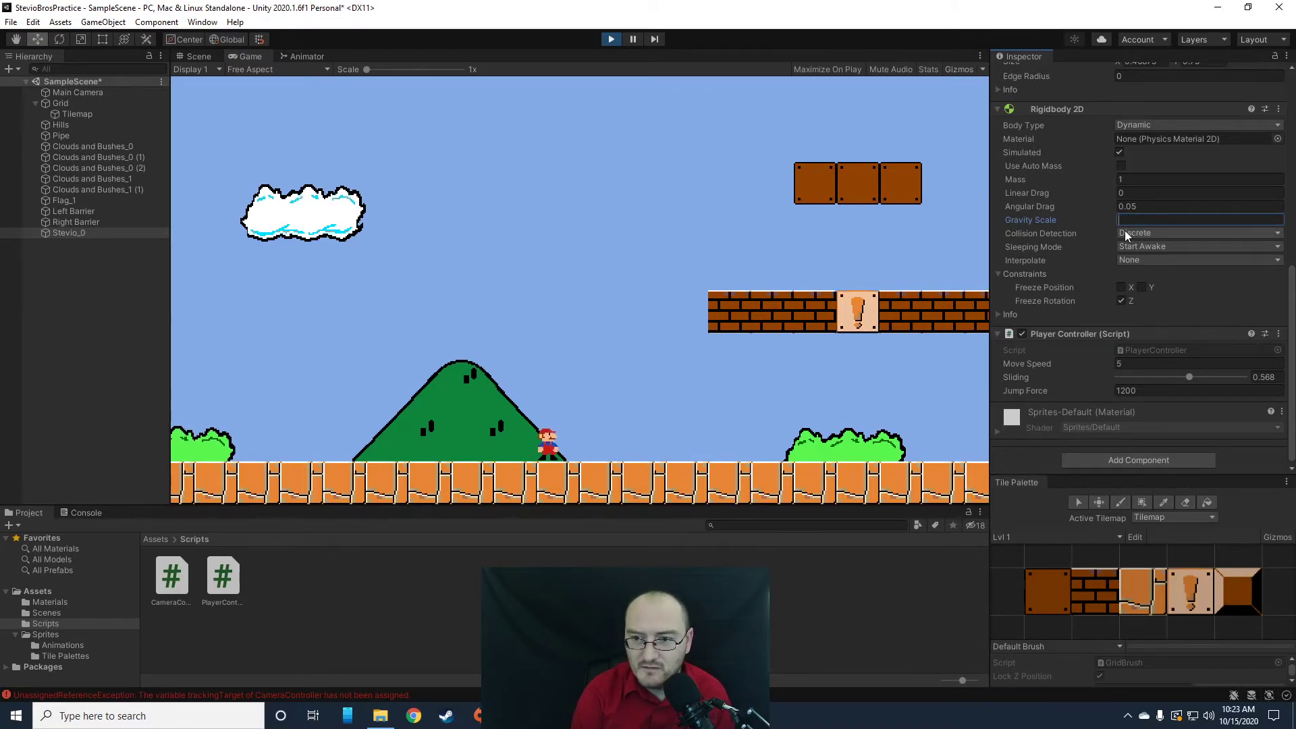
left_click(708, 362)
- Test jumping onto the brick platform and running back across the ground with the adjusted gravity
key("Left")
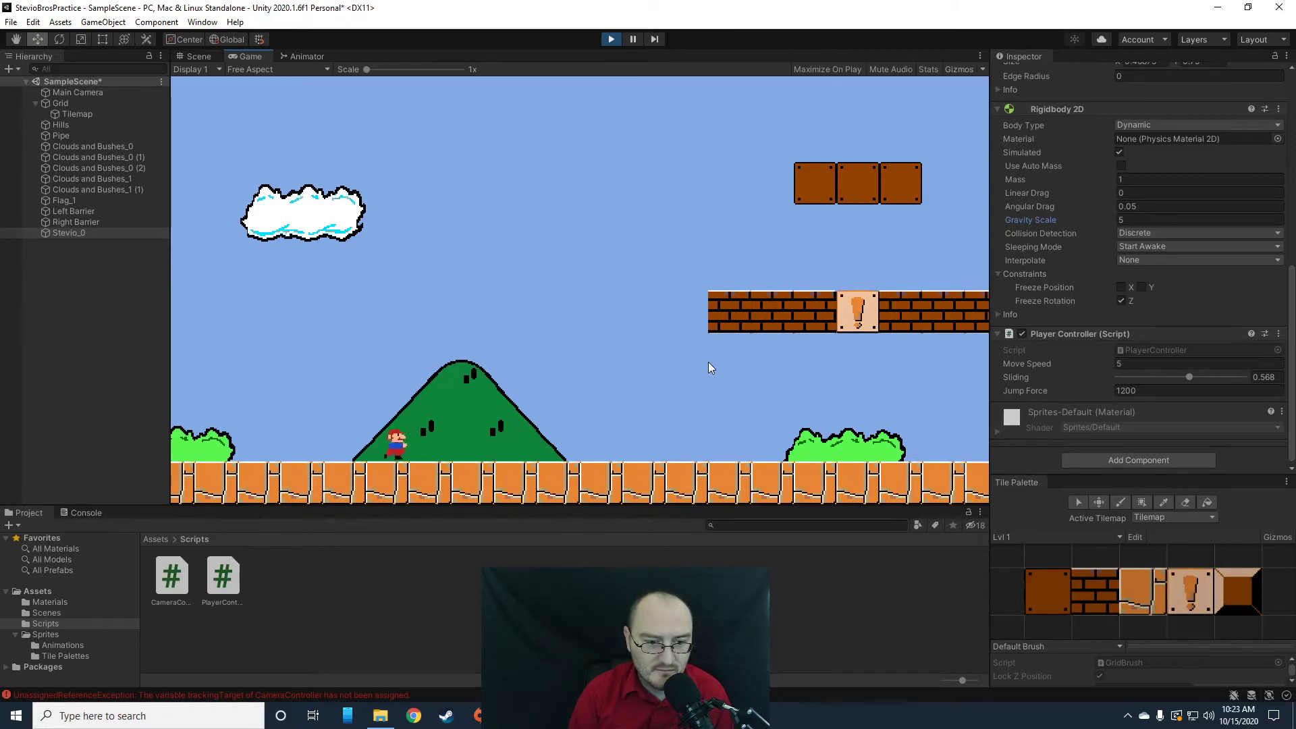
key("Right")
key("space")
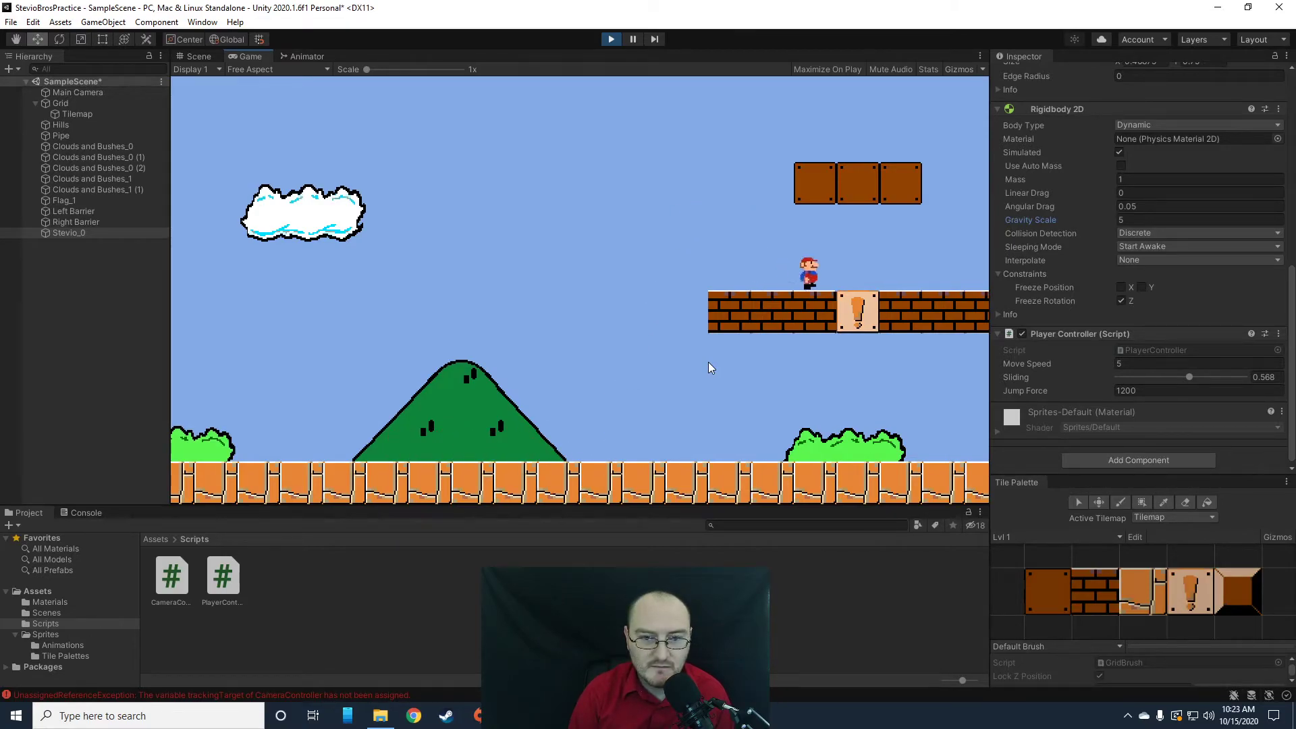
key("Left")
key("space")
key("space")
key("Left")
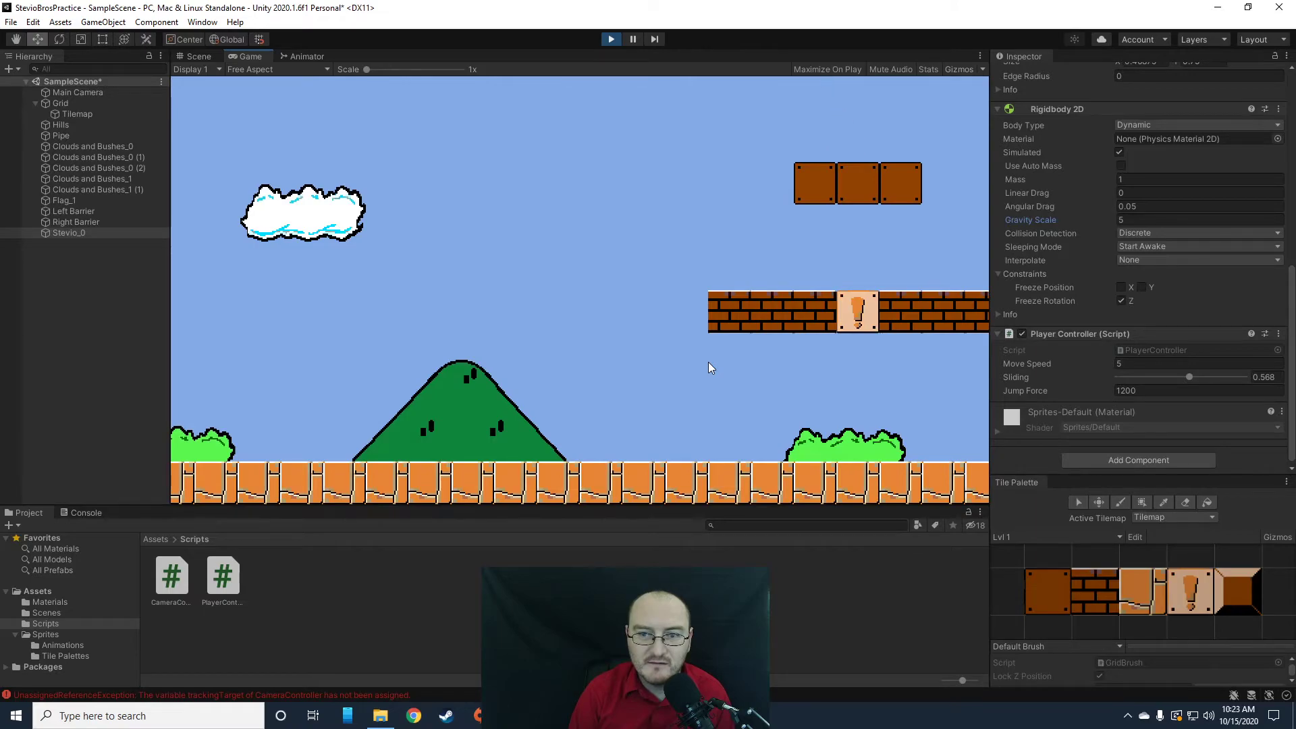
key("Left")
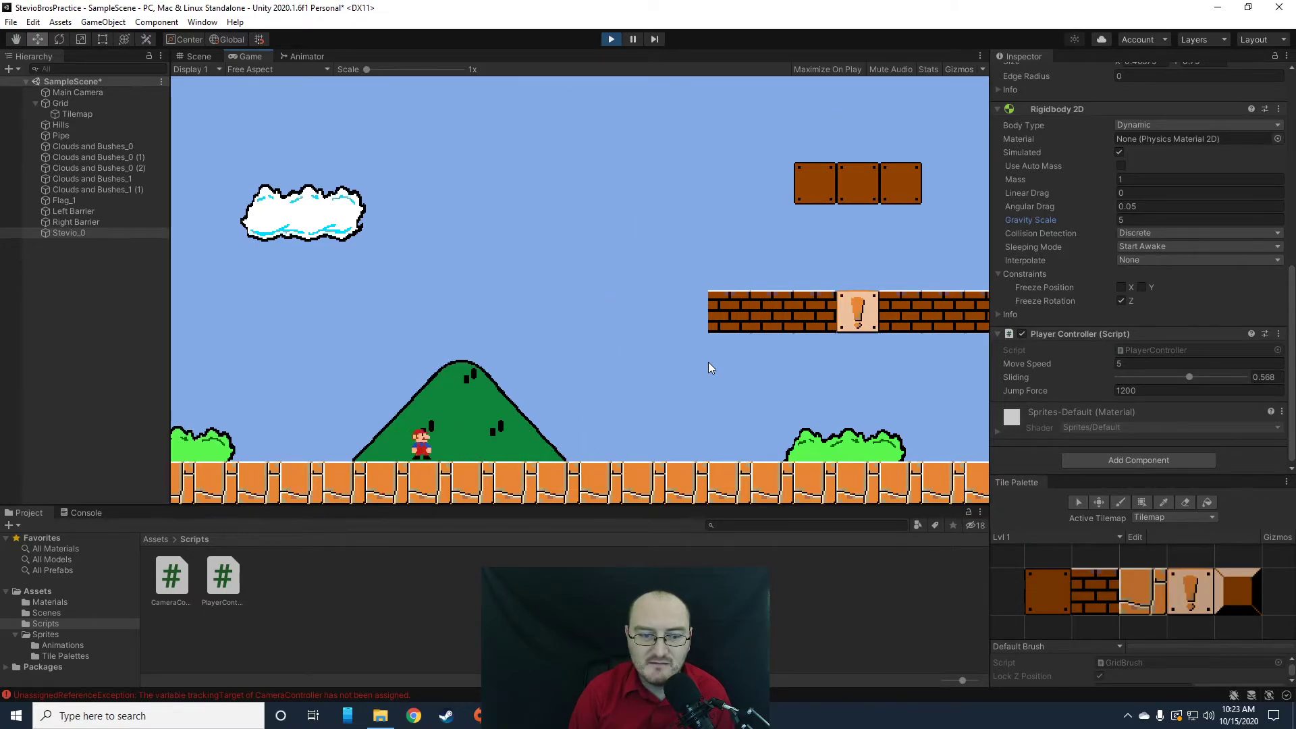
key("Right")
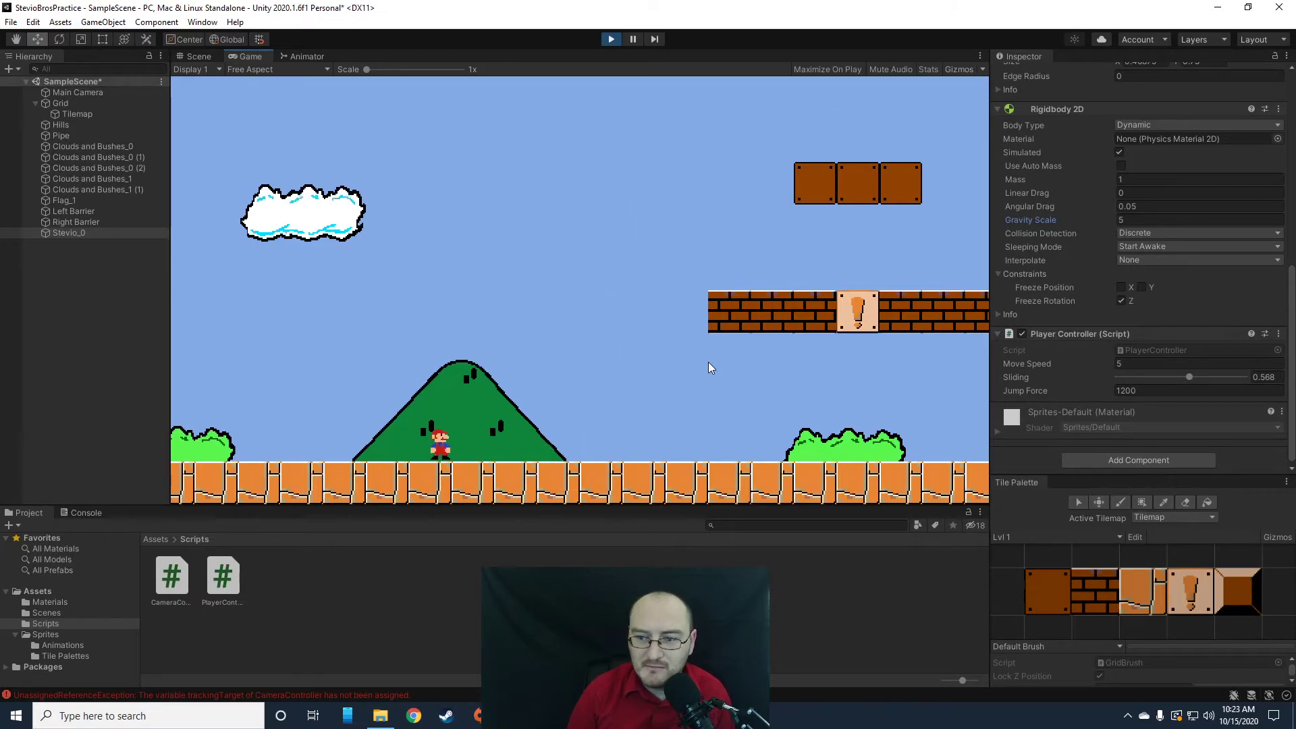
- Set the Player Controller's Move Speed to 10 and test running and jumping across the ground and brick platforms
left_click(1134, 364)
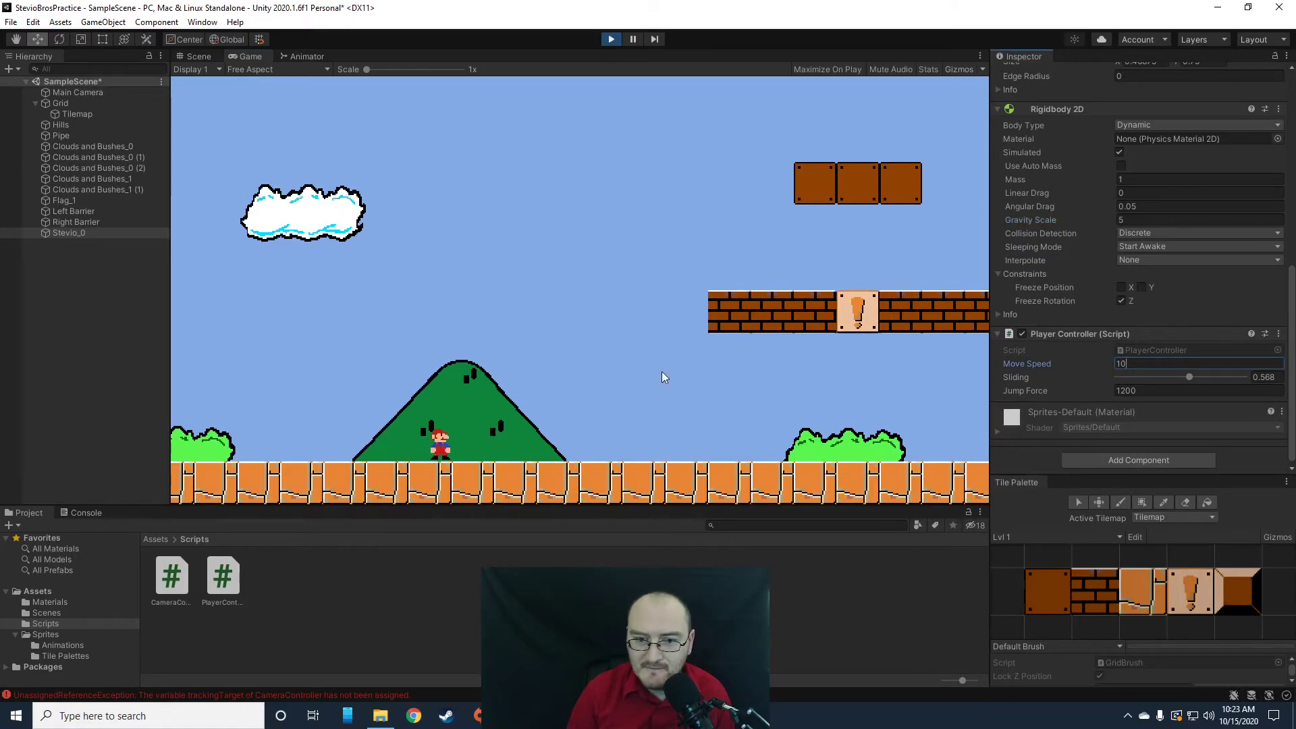
left_click(546, 358)
key("Left")
key("Right")
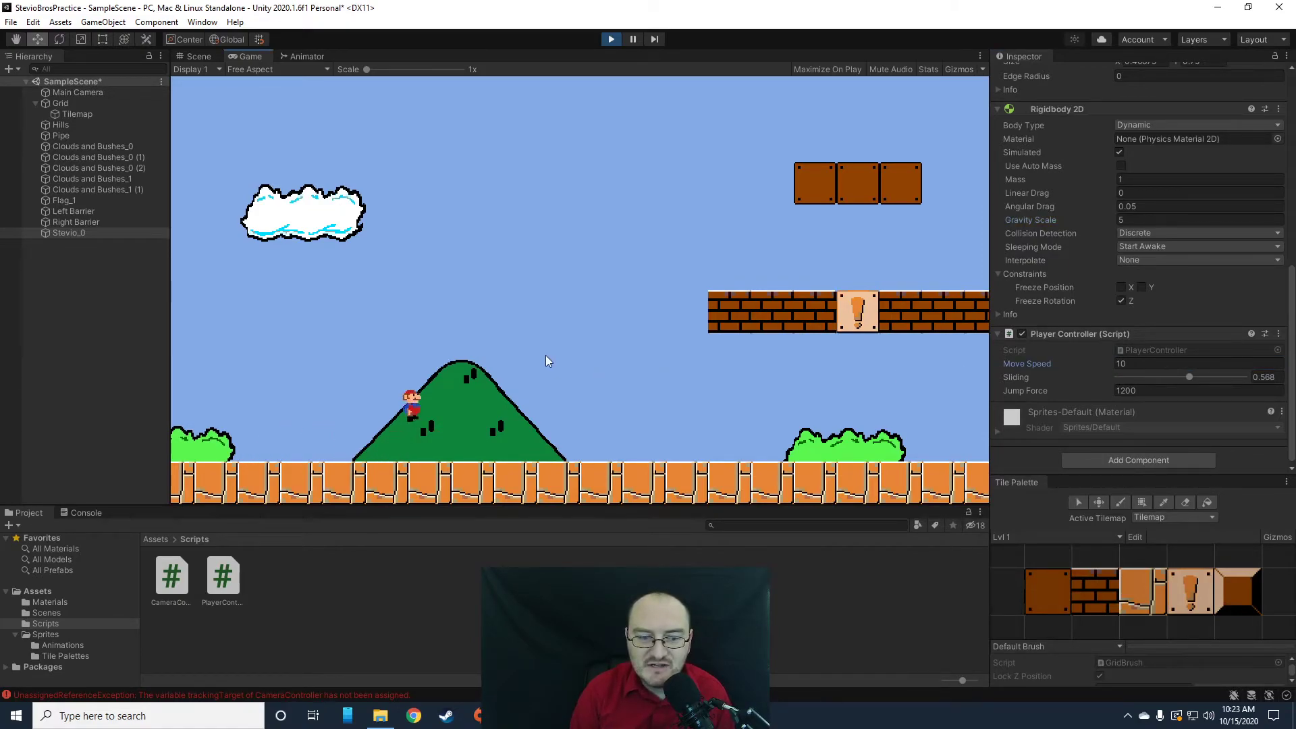
key("space")
key("Left")
key("space")
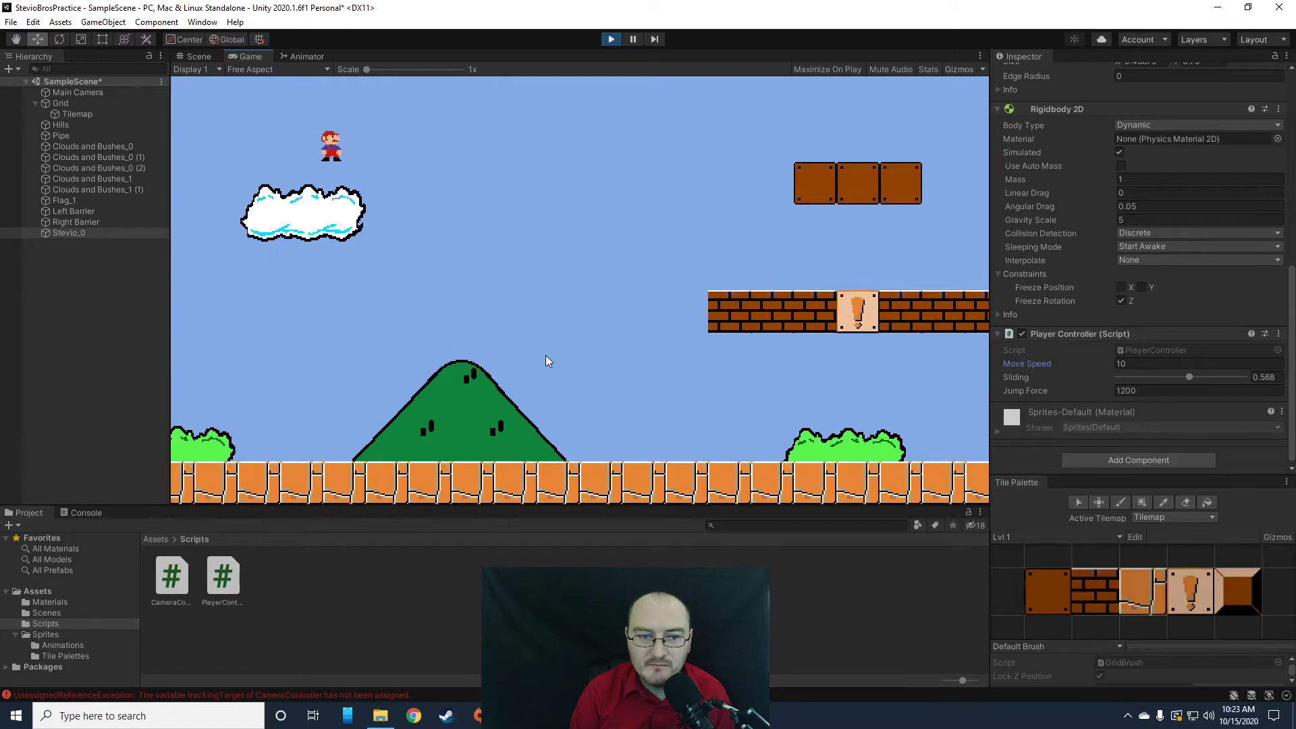
key("Right")
key("space")
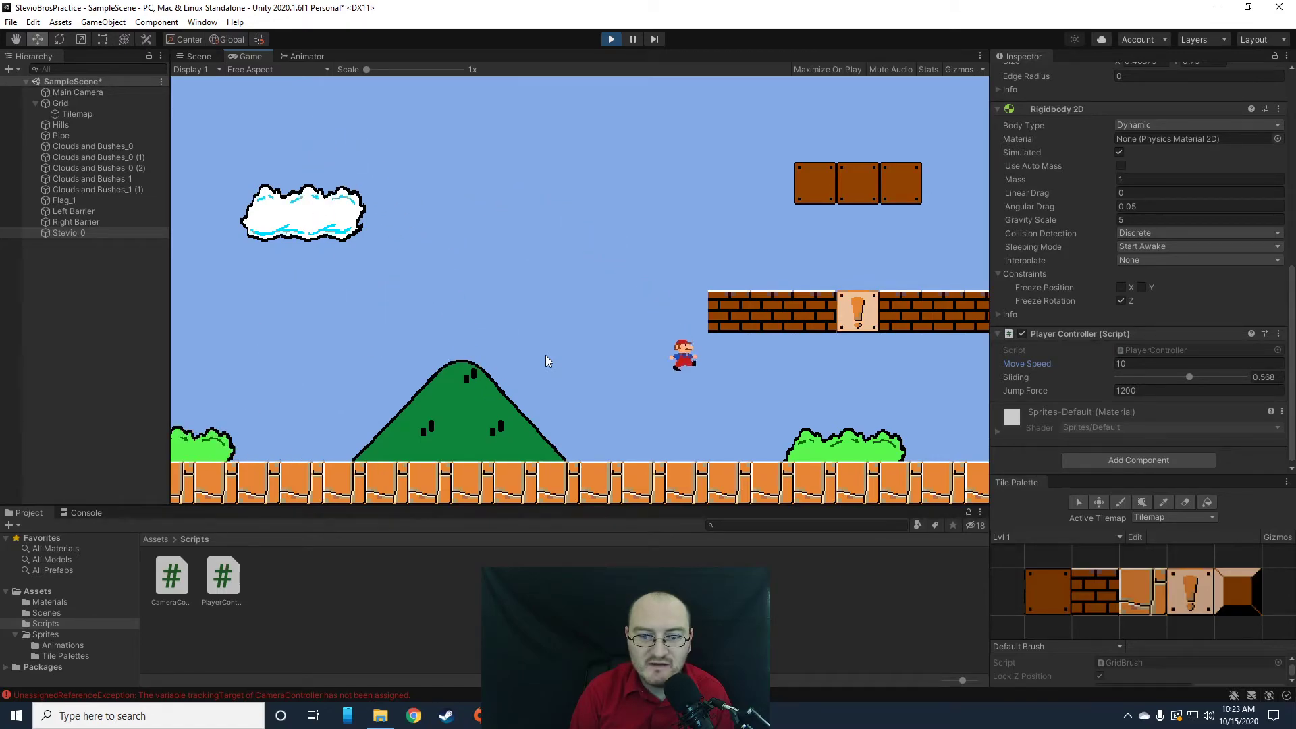
key("Left")
key("Right")
key("space")
key("space")
key("Left")
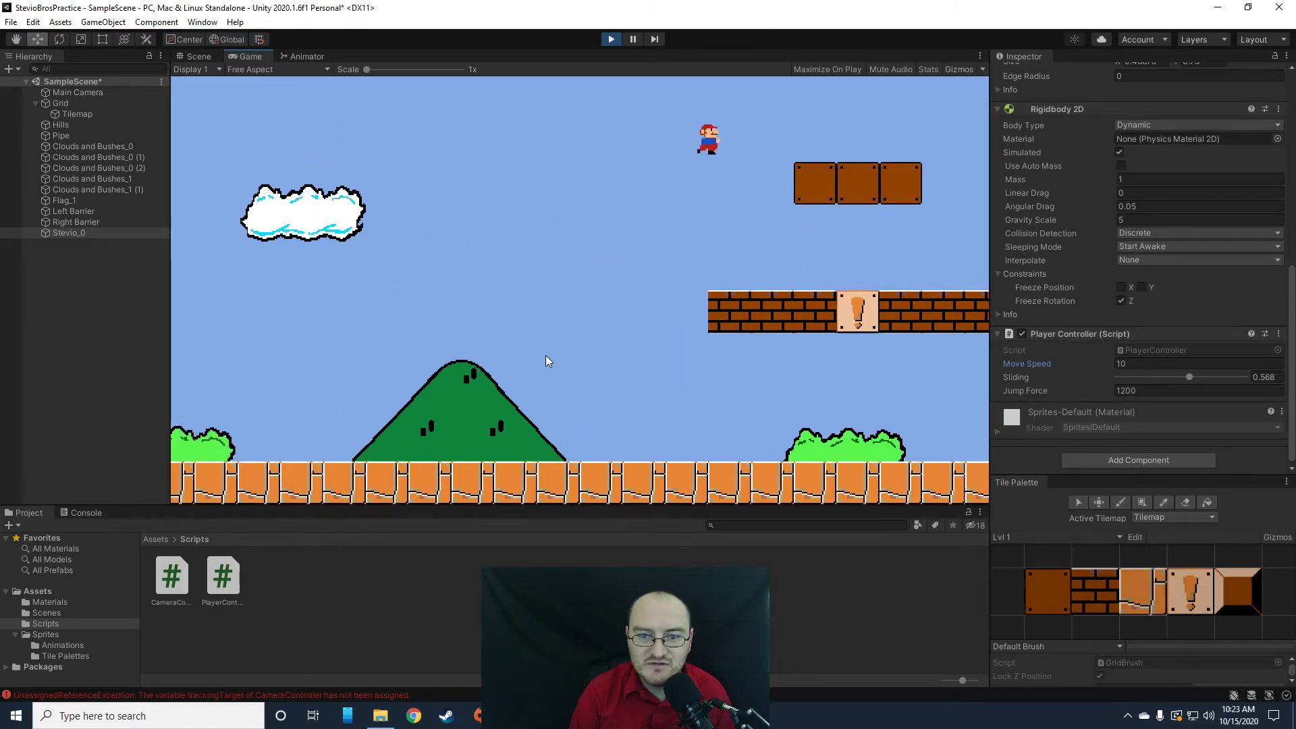
key("Right")
key("space")
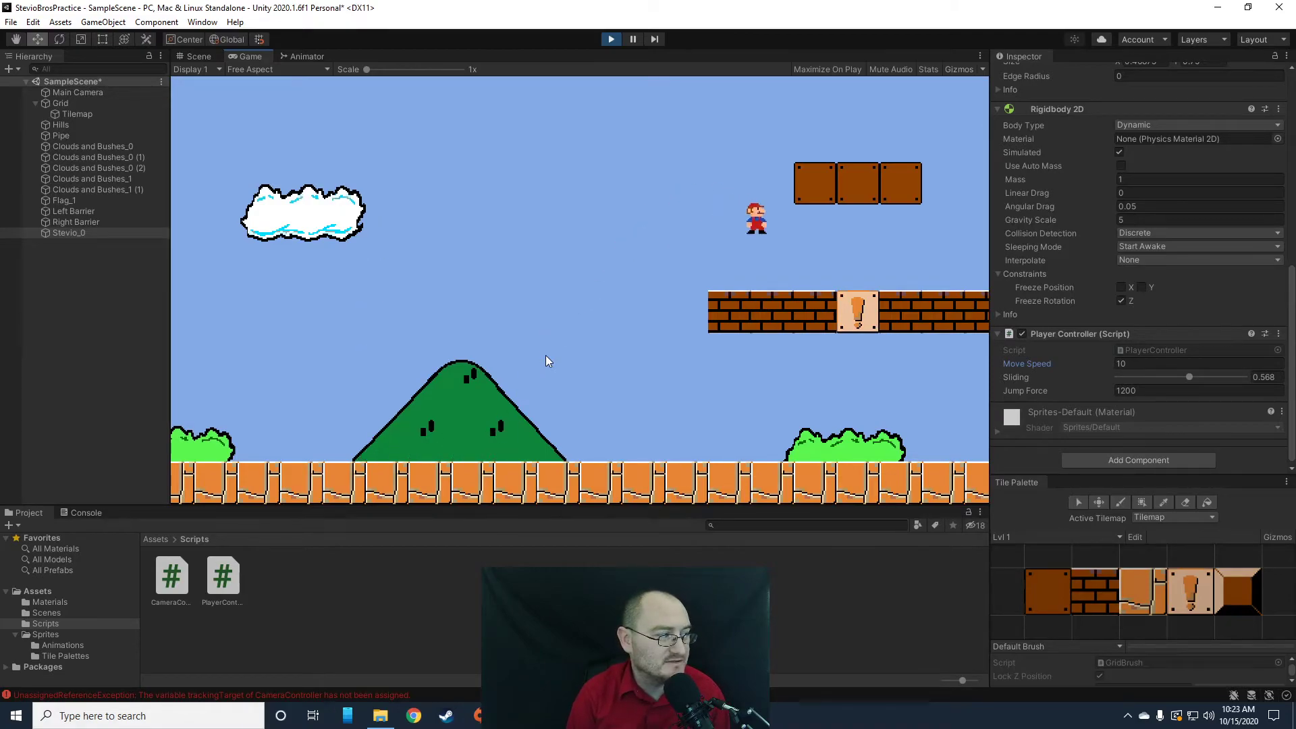
key("Left")
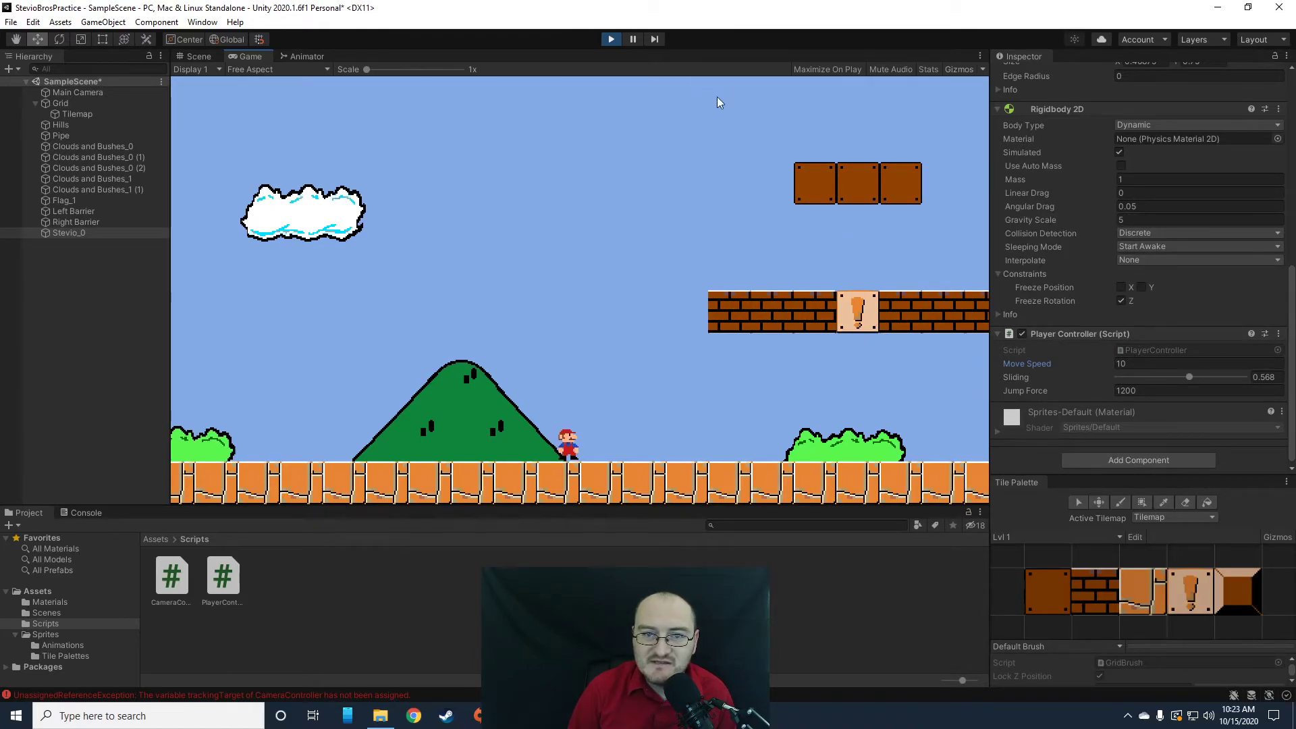
- Set the Player Controller's Sliding value to 0.7 and test Stevio's stopping when he runs in both directions
left_click(1190, 378)
left_click_drag(1189, 376, 1205, 373)
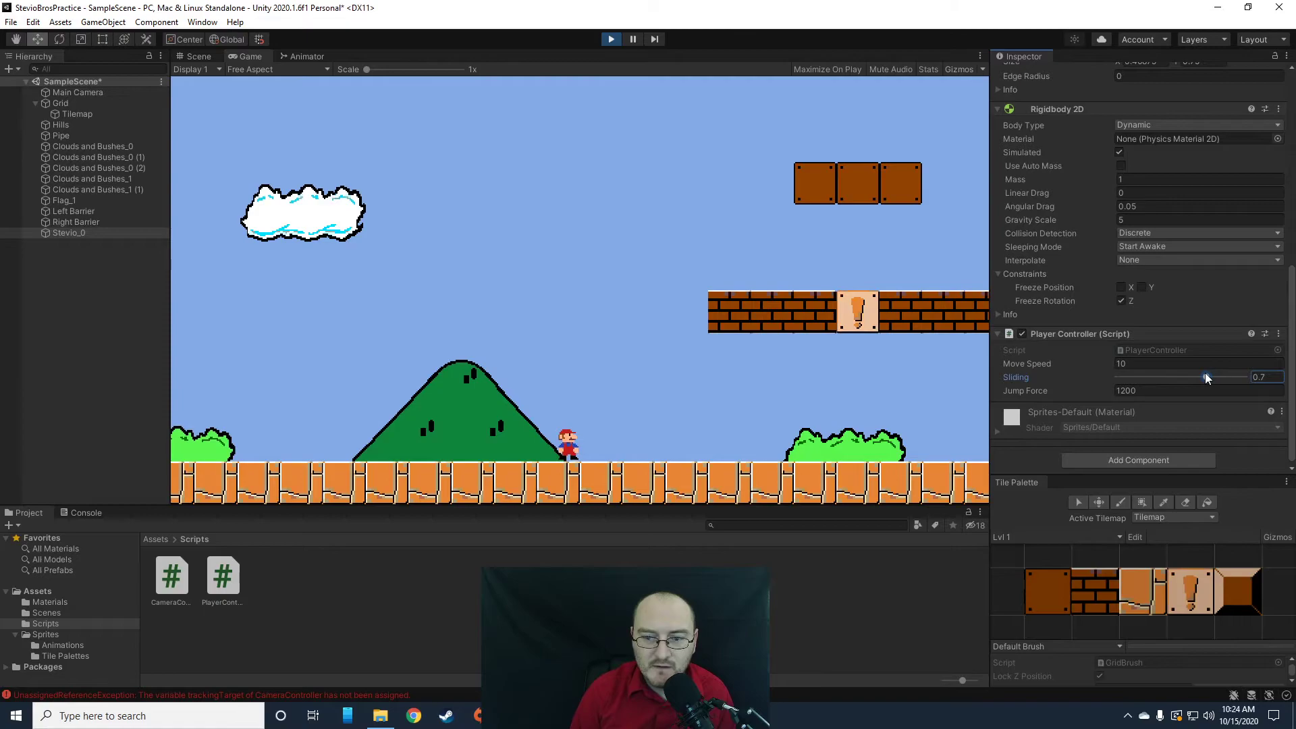
left_click(602, 346)
key("Right")
key("Left")
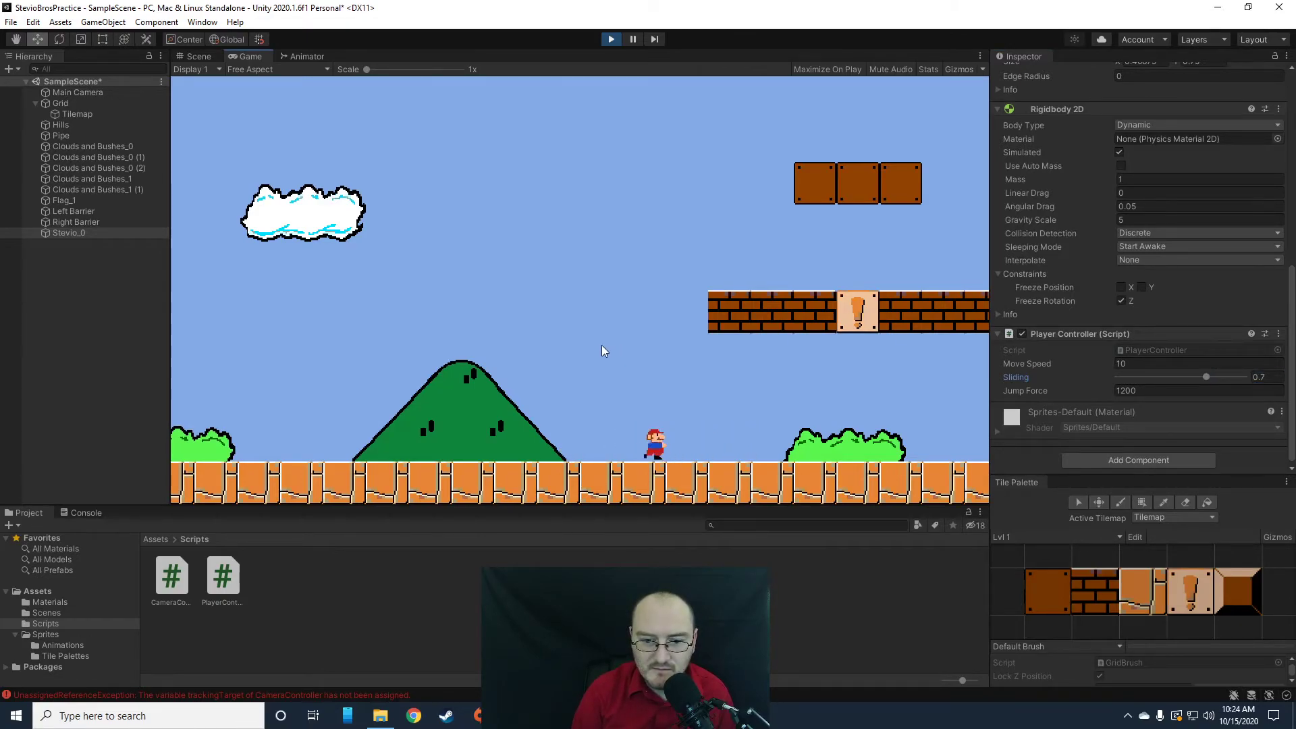
key("Right")
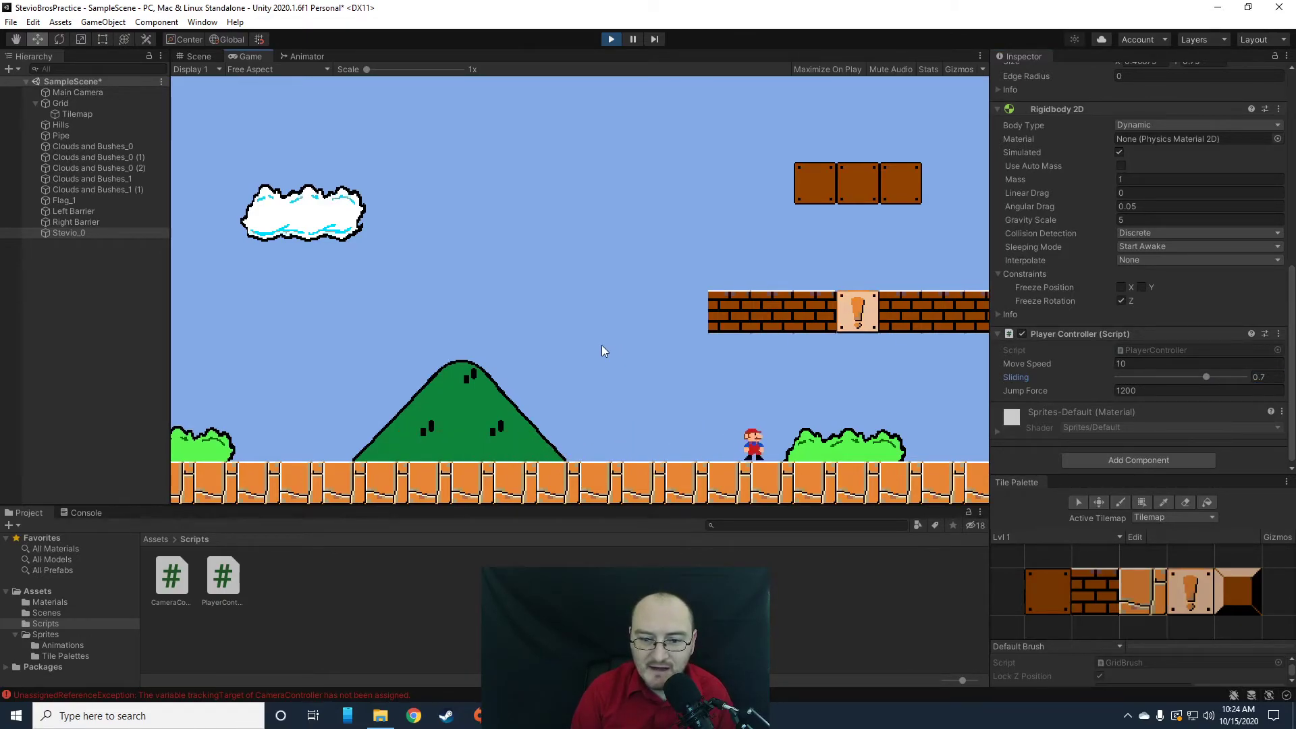
key("Left")
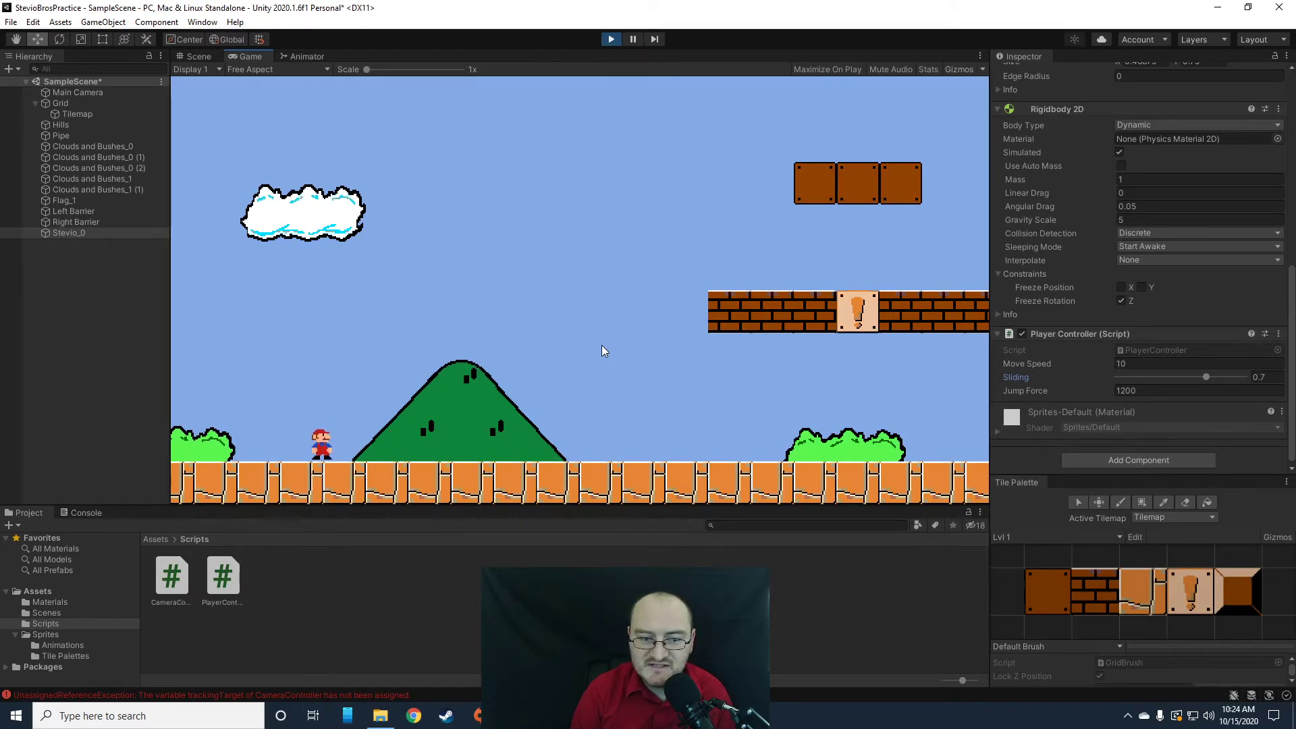
- Test running and jumping back and forth over the green hill with the tuned values, and stop the game
key("Right")
key("space")
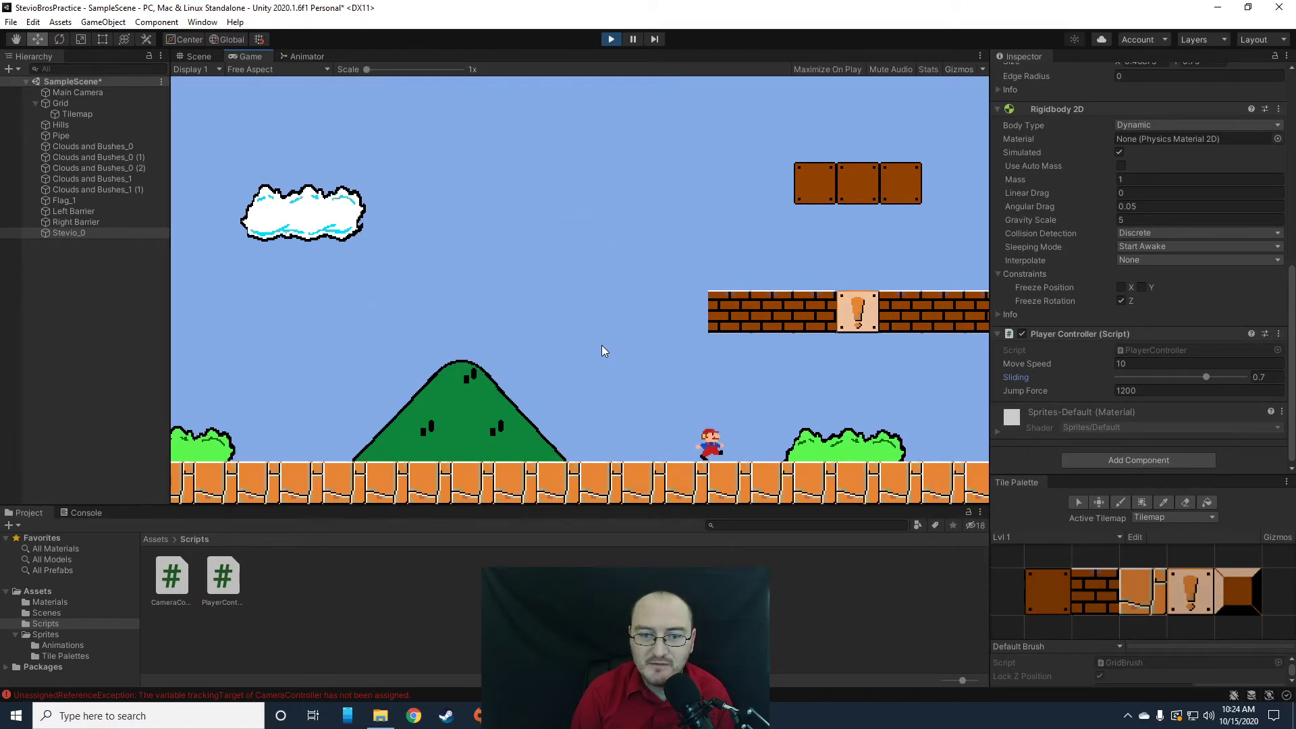
key("Left")
key("space")
key("Right")
key("space")
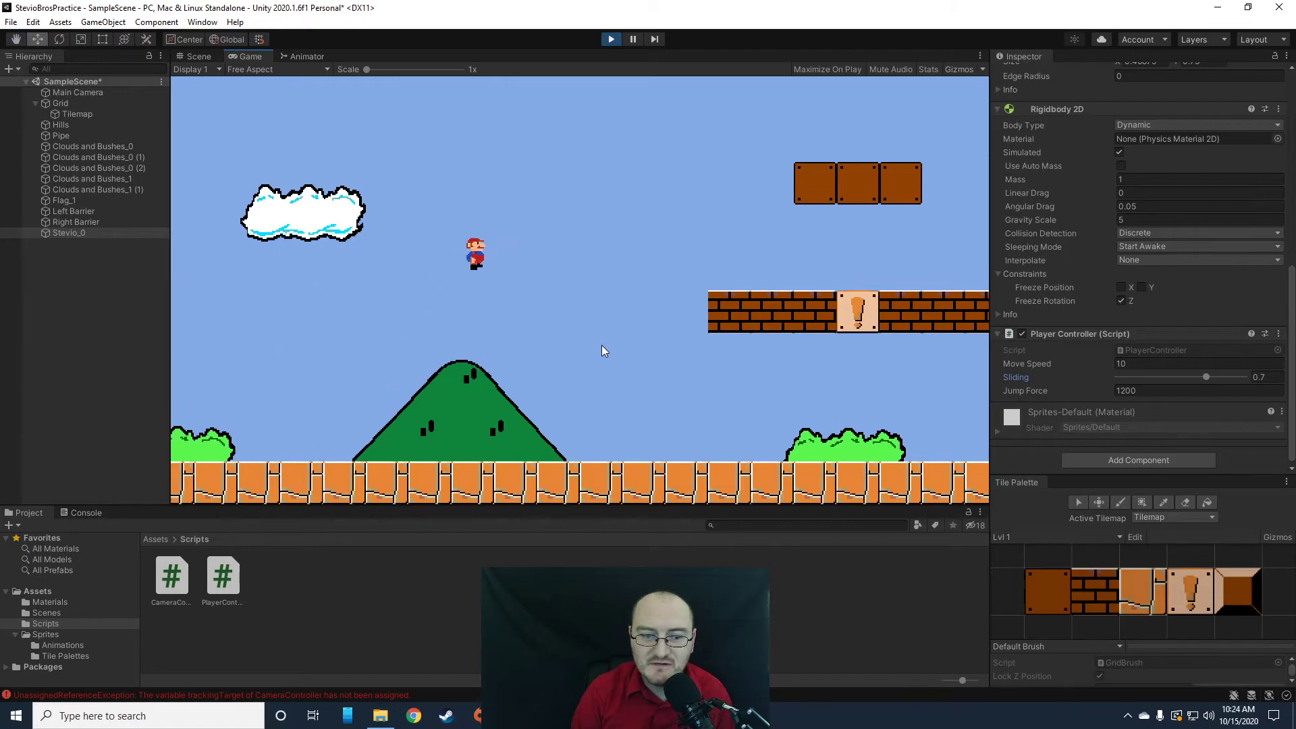
key("Left")
key("space")
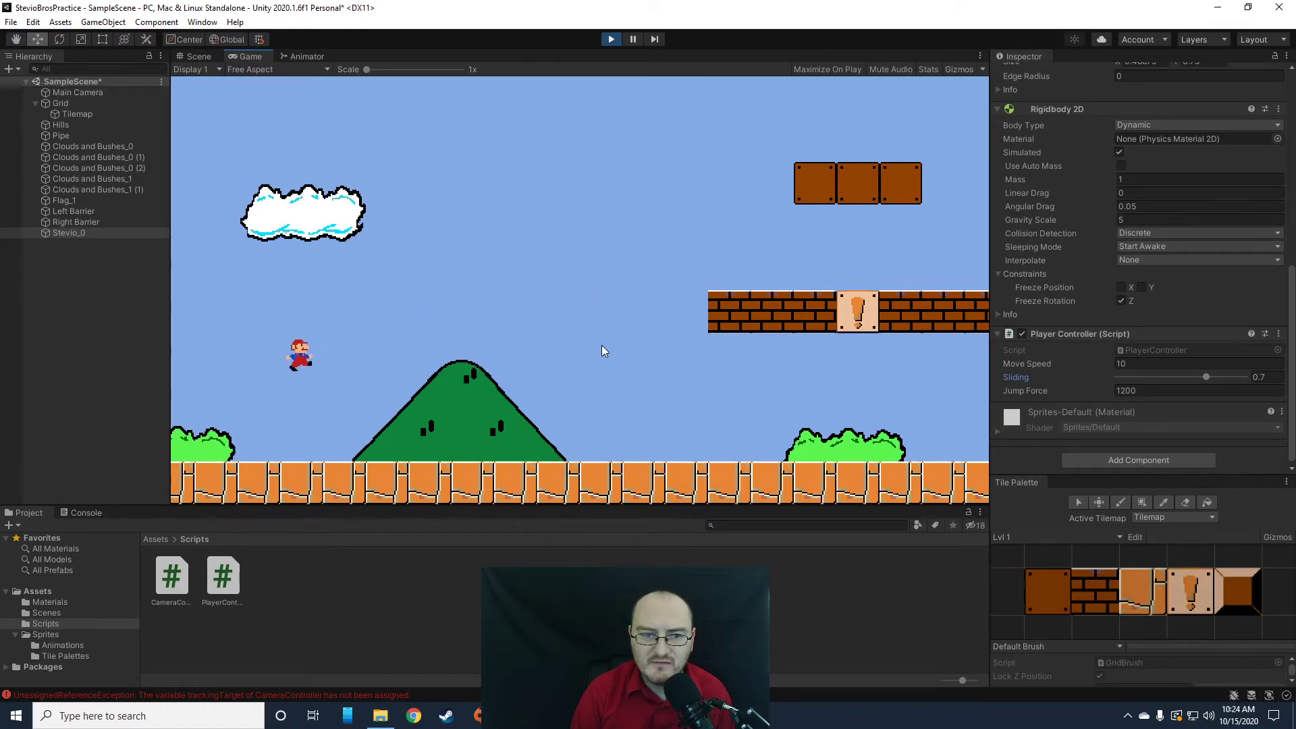
key("Right")
key("space")
key("Left")
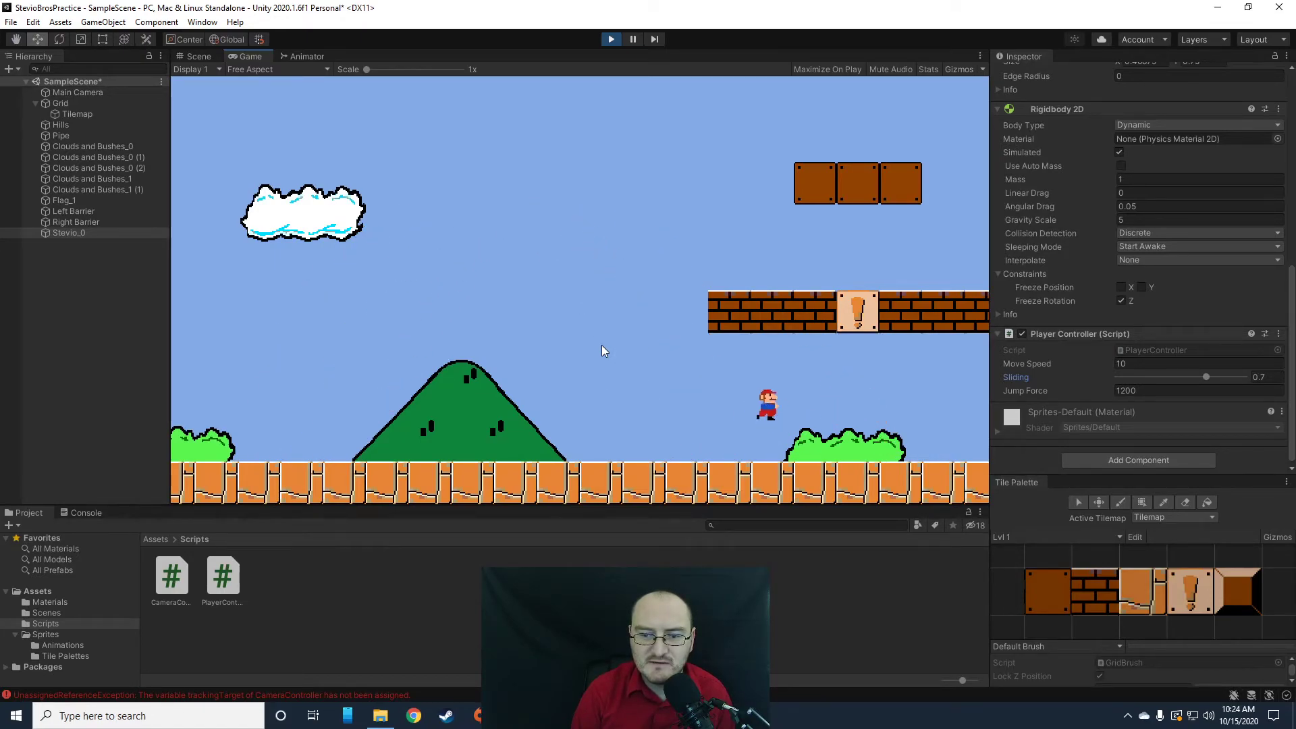
key("space")
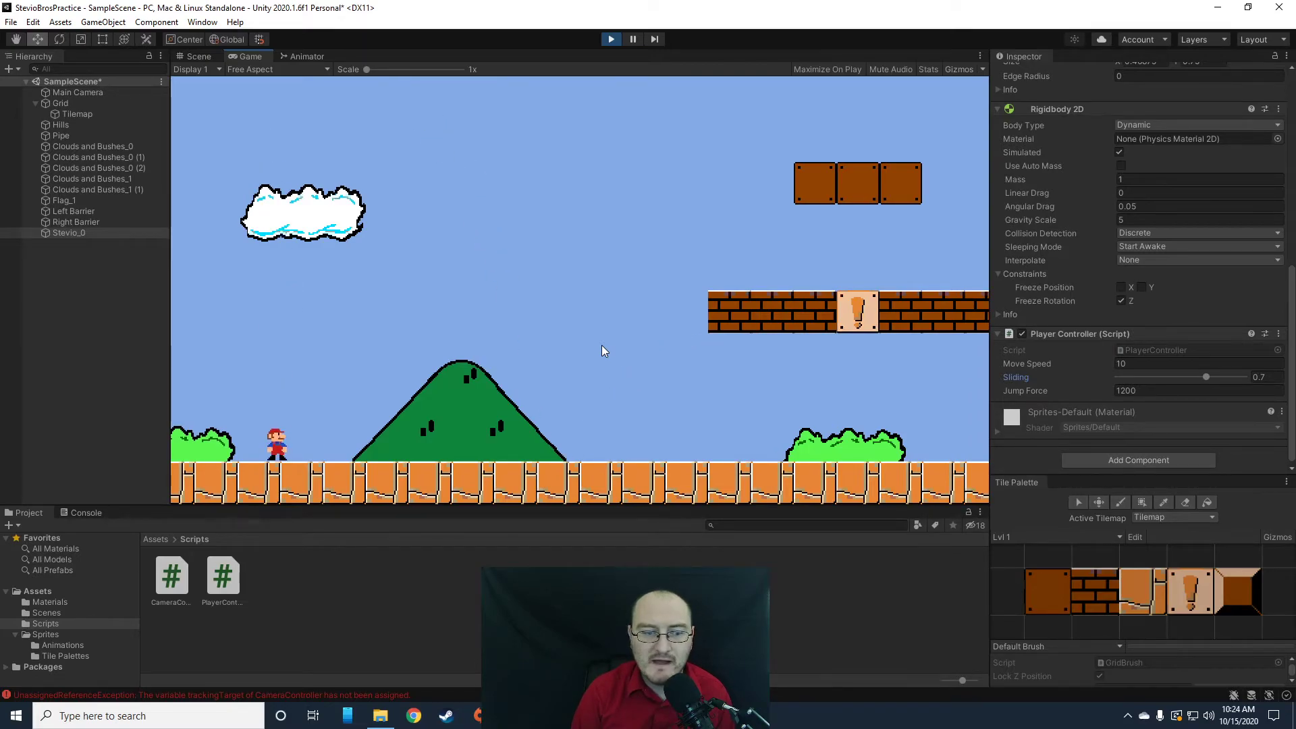
left_click(611, 39)
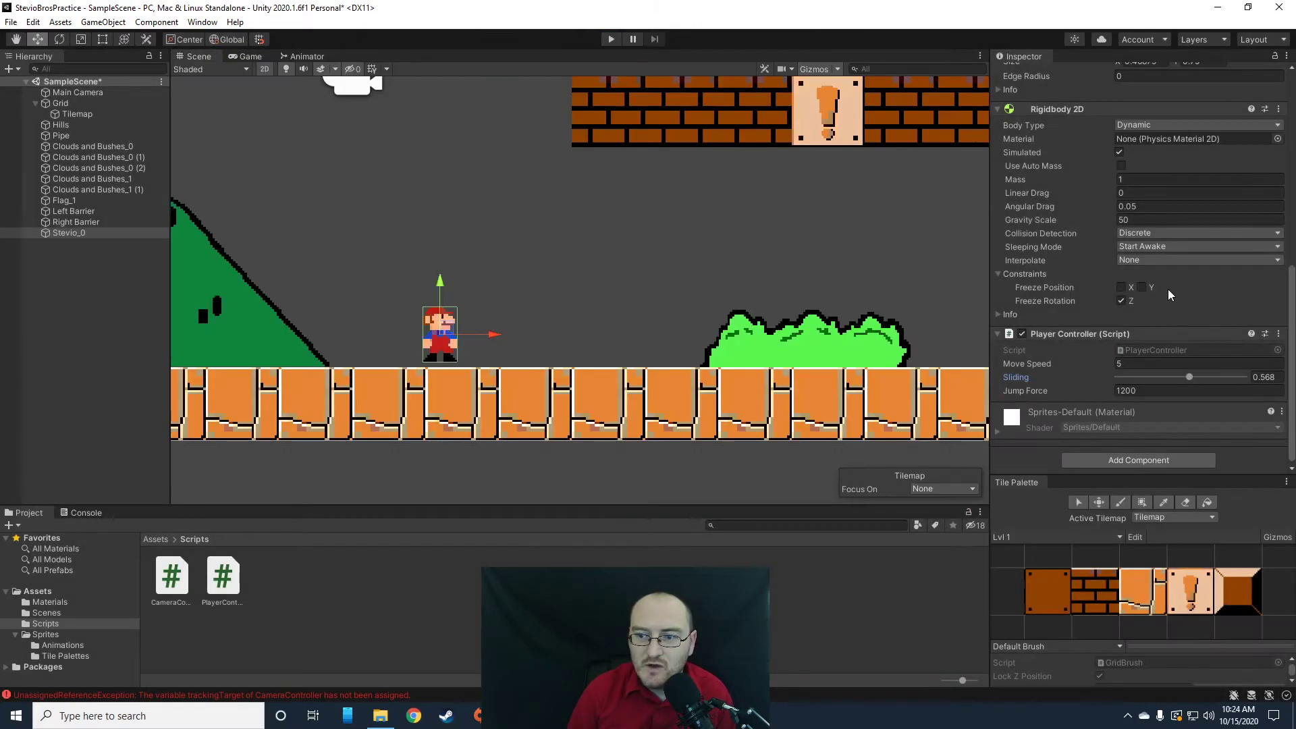
- Set Stevio_0's Gravity Scale to 5 and Move Speed to 10 in edit mode
left_click(1143, 219)
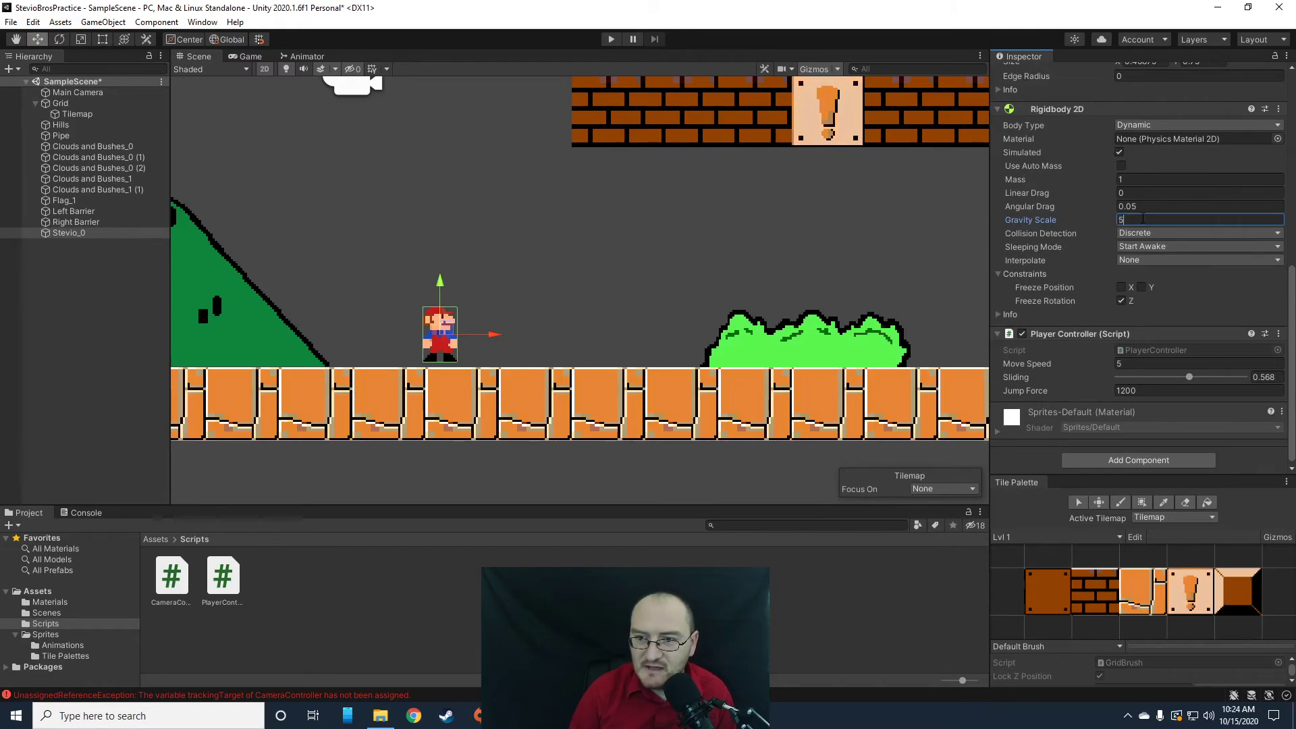
type("5")
left_click(1136, 364)
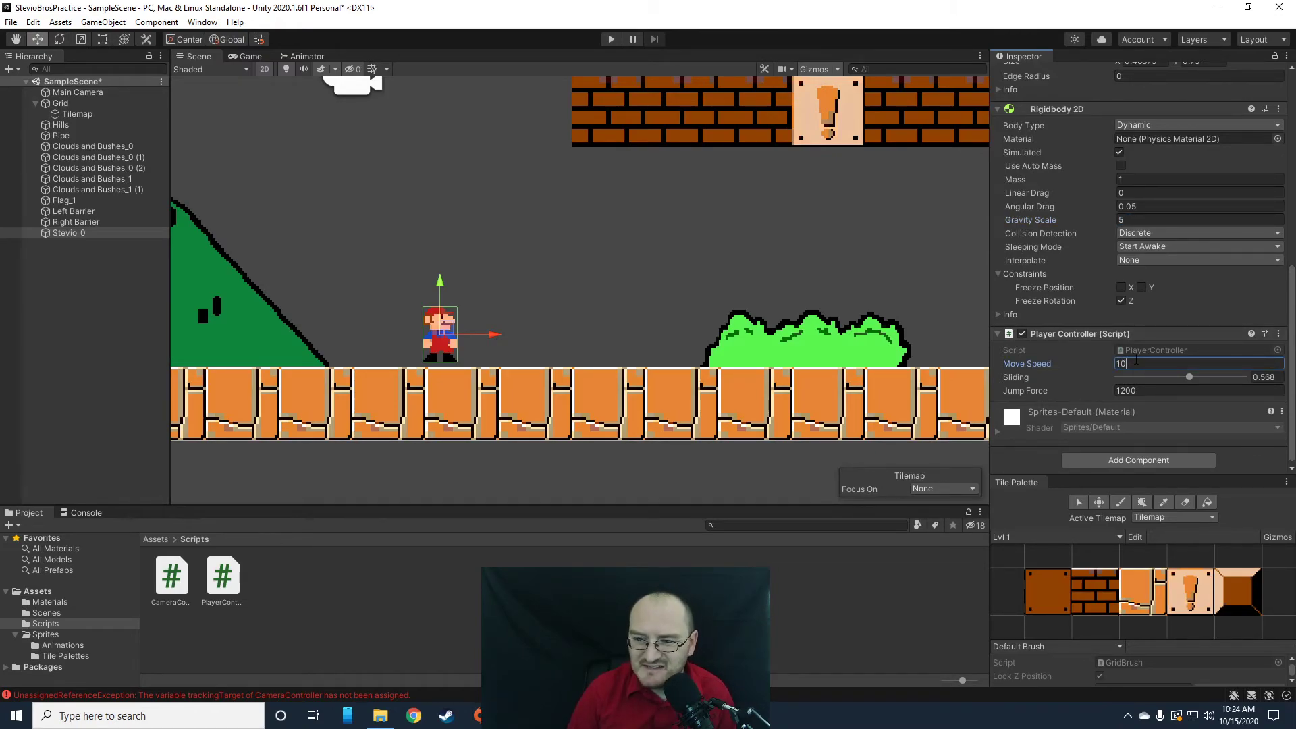
left_click(715, 272)
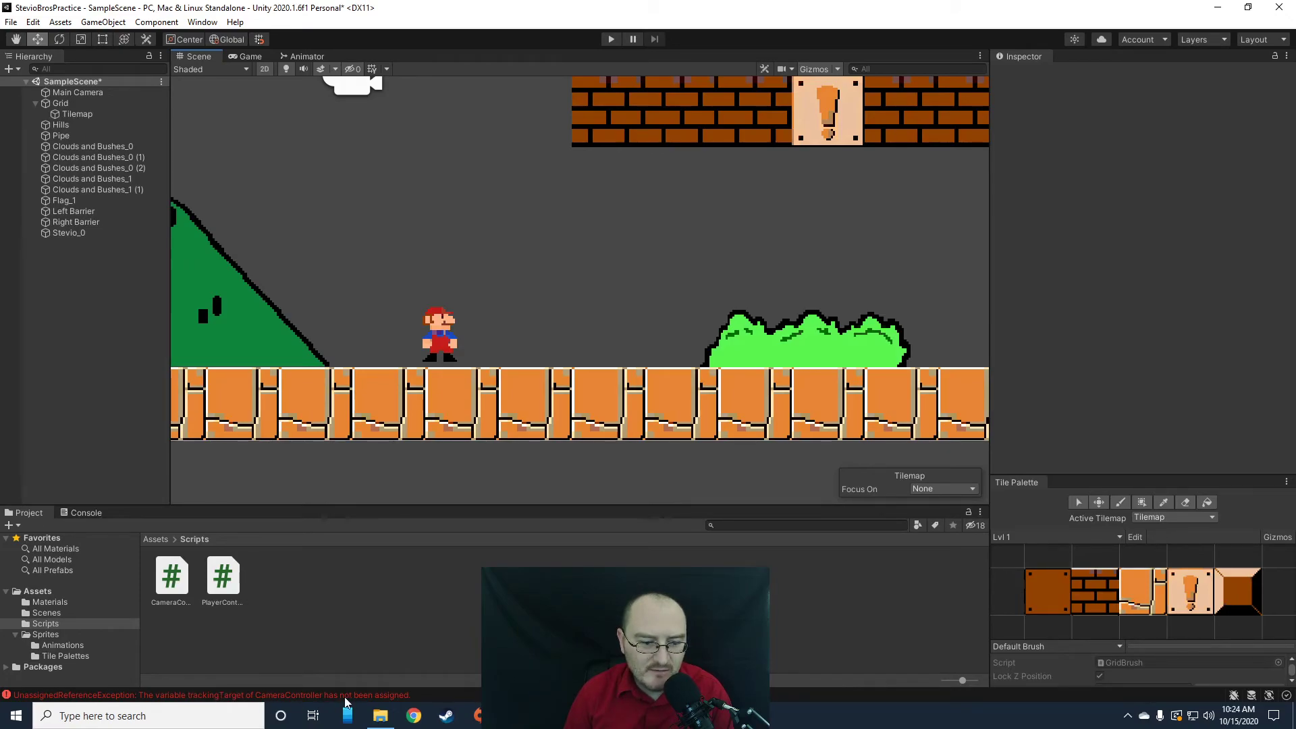
- Assign Stevio_0 as the Tracking Target in the Main Camera's Camera Controller
left_click(75, 93)
scroll(1045, 379, "down", 5)
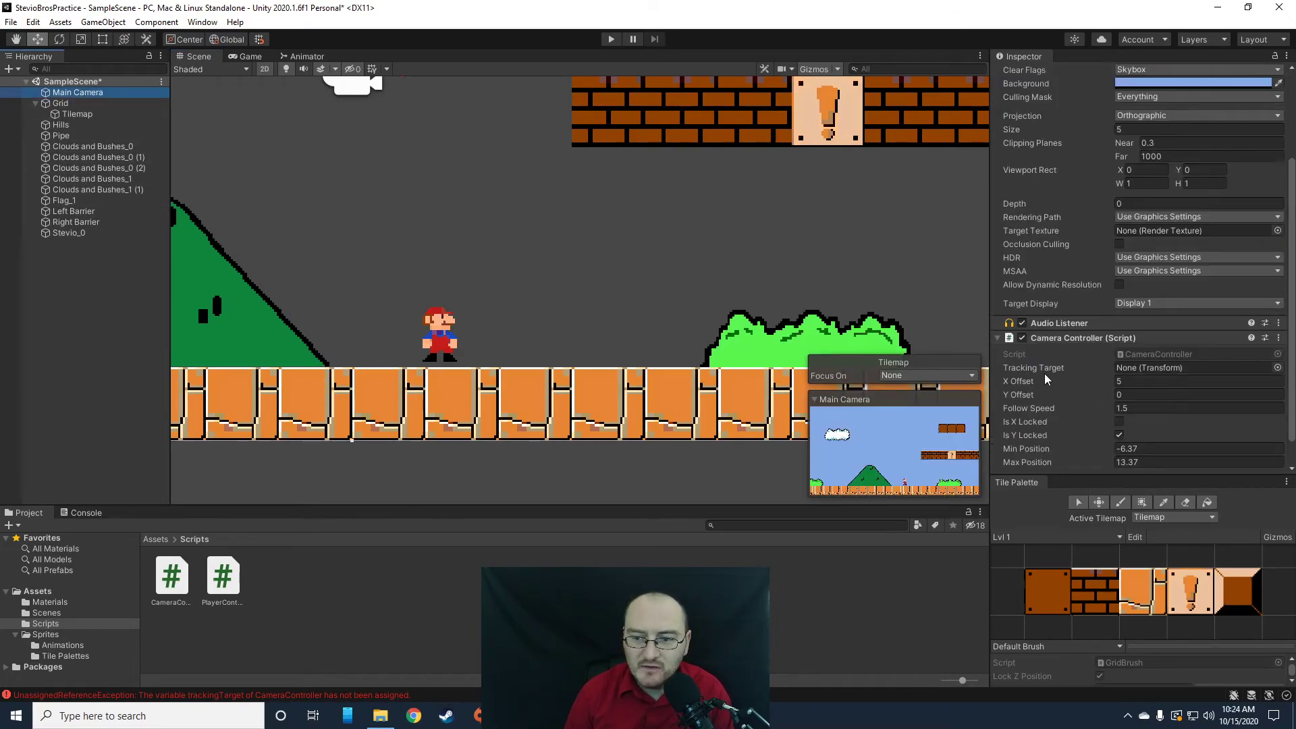
scroll(1045, 379, "down", 1)
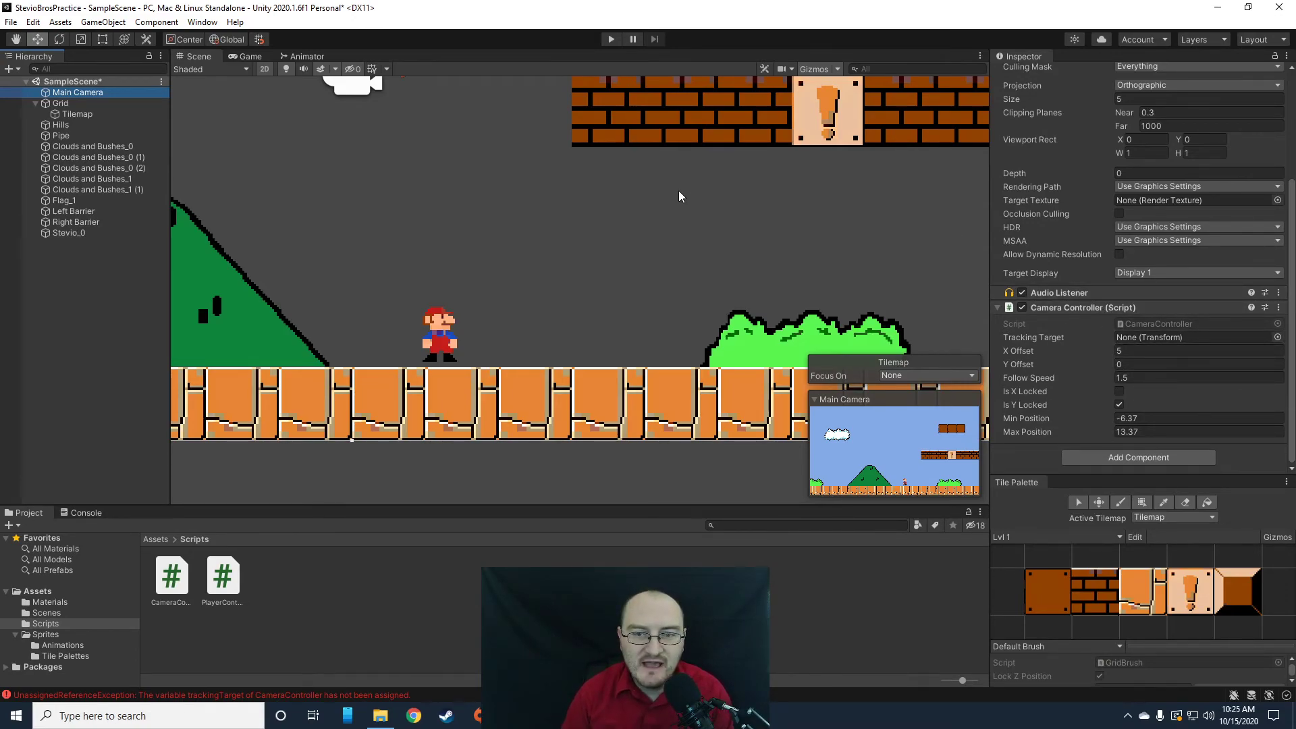
scroll(678, 191, "down", 10)
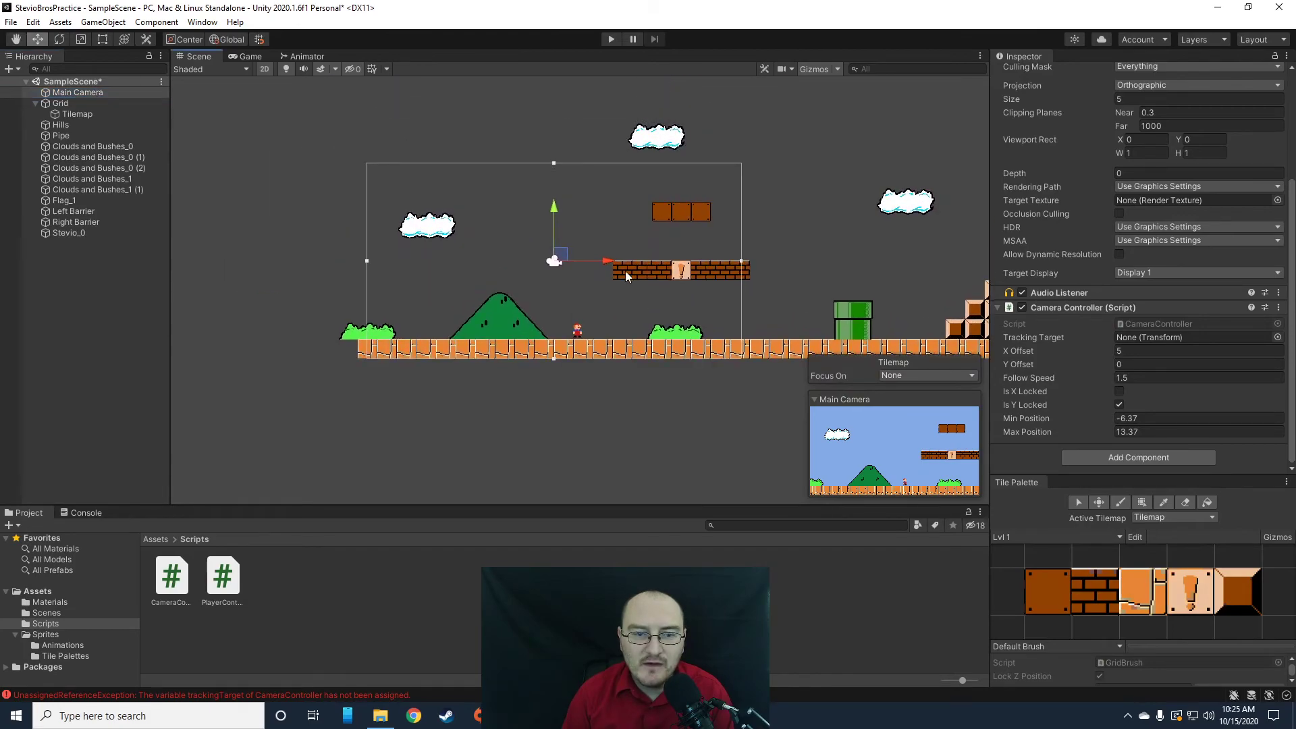
scroll(631, 287, "up", 4)
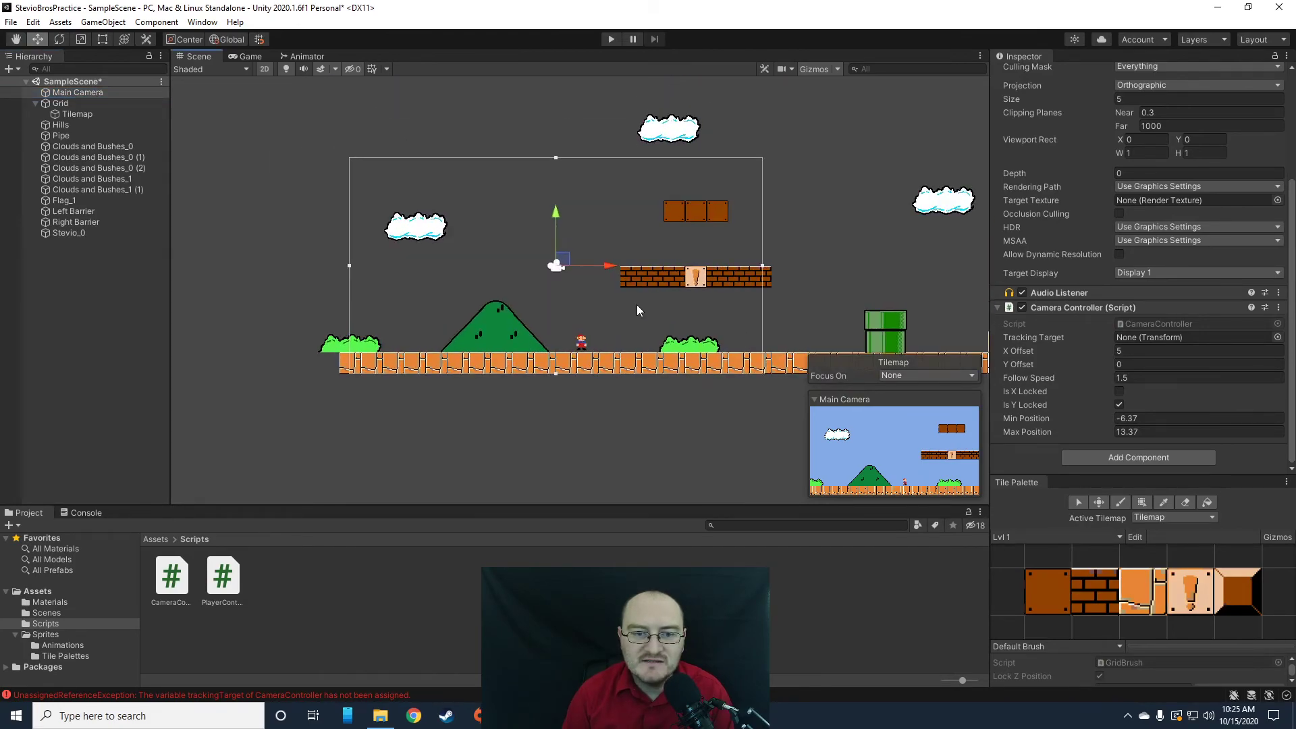
middle_click_drag(637, 310, 631, 321)
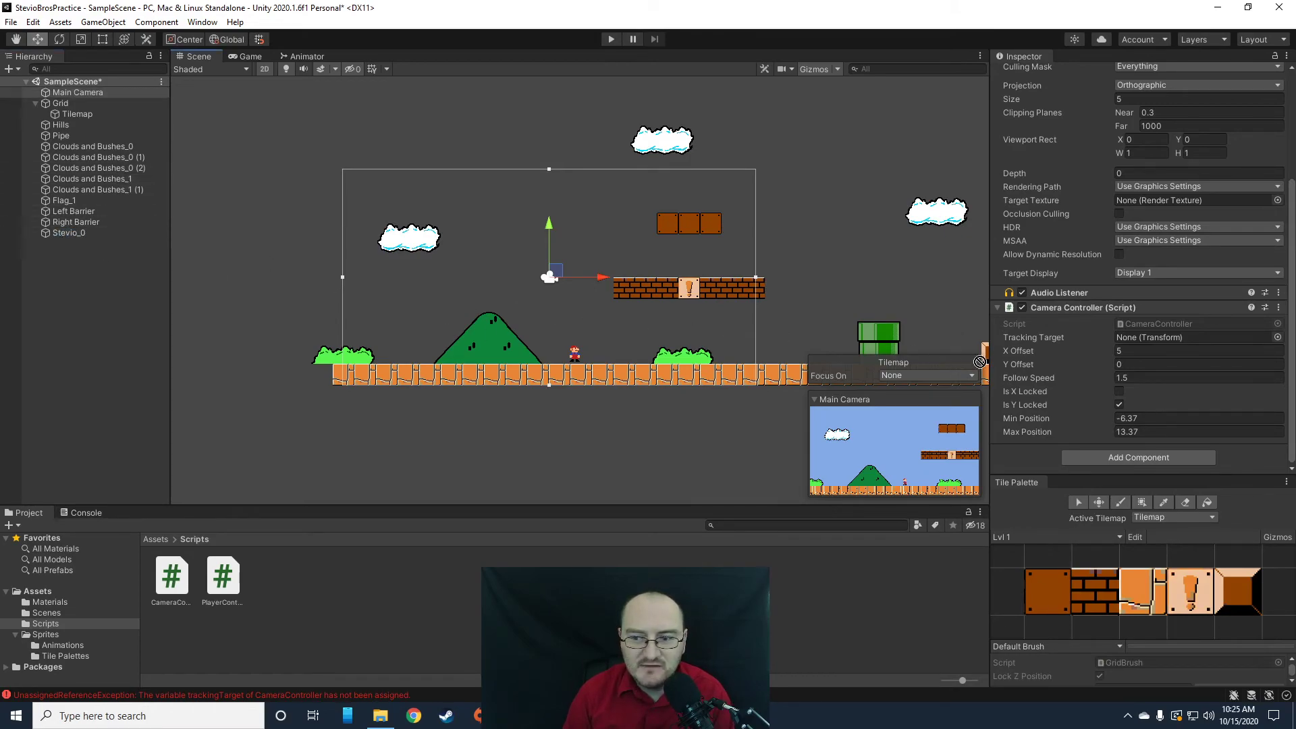
left_click_drag(980, 362, 1140, 337)
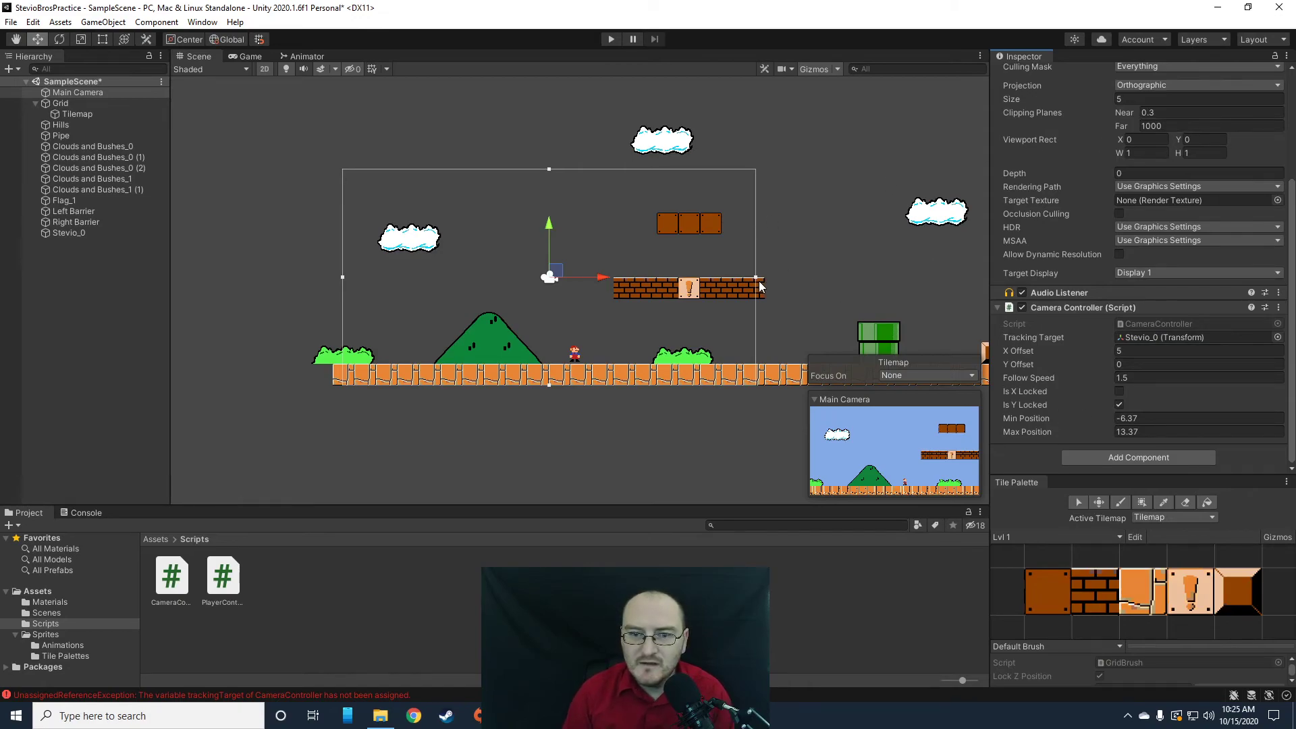
- Move the Main Camera to X -0.43 at the level's left end and set the Camera Controller's Min Position to -0.43
scroll(1124, 157, "up", 5)
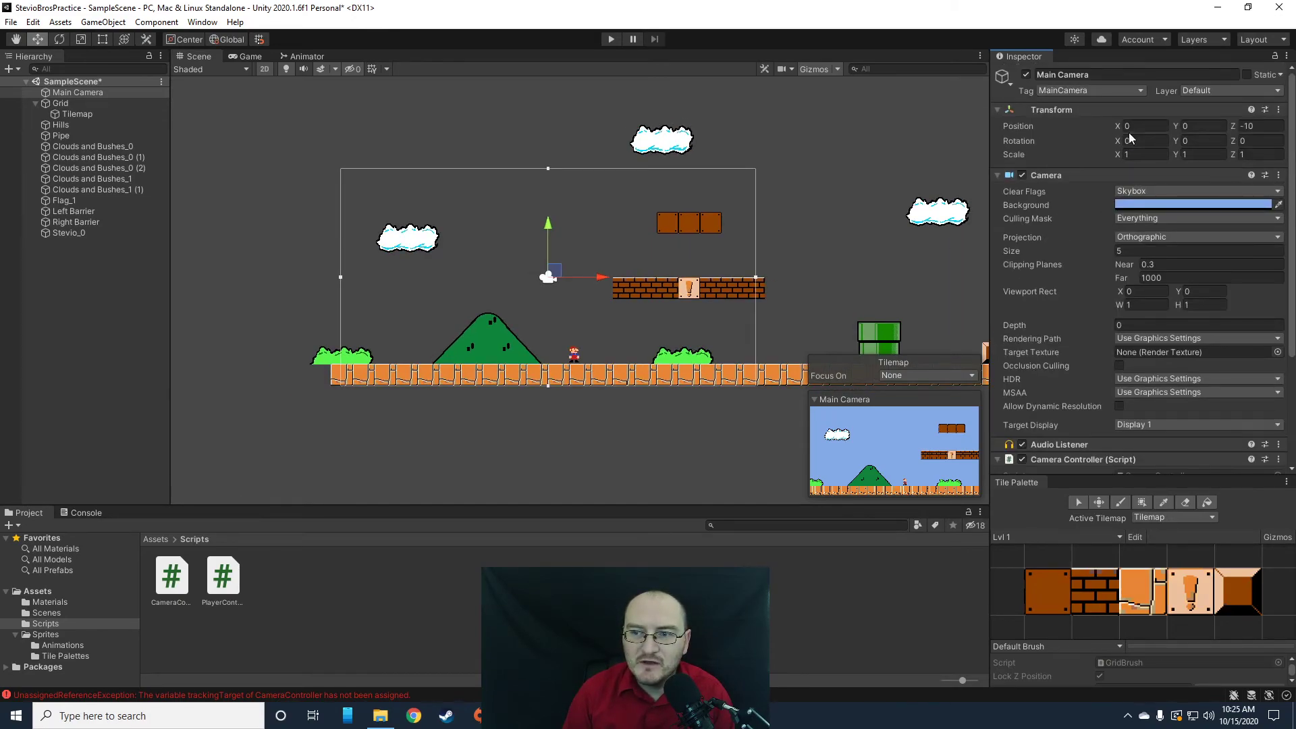
left_click_drag(1117, 130, 1107, 132)
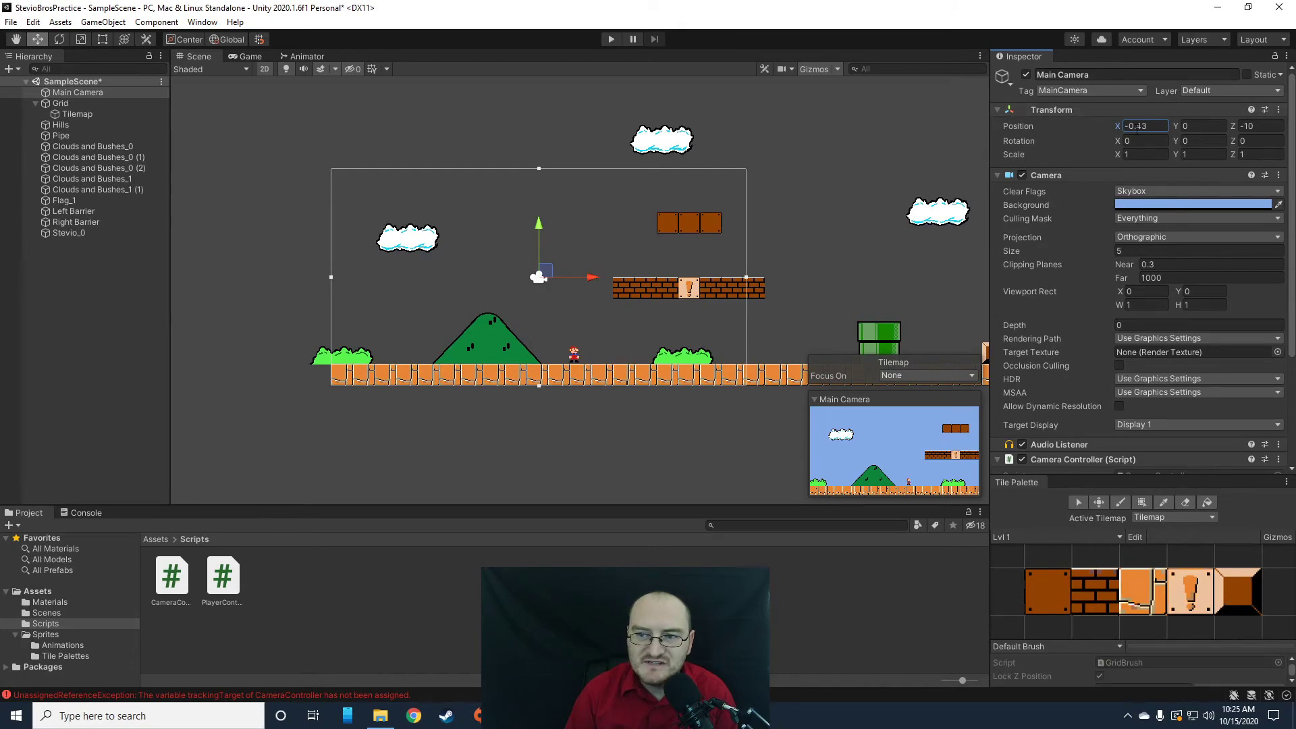
scroll(1147, 234, "down", 3)
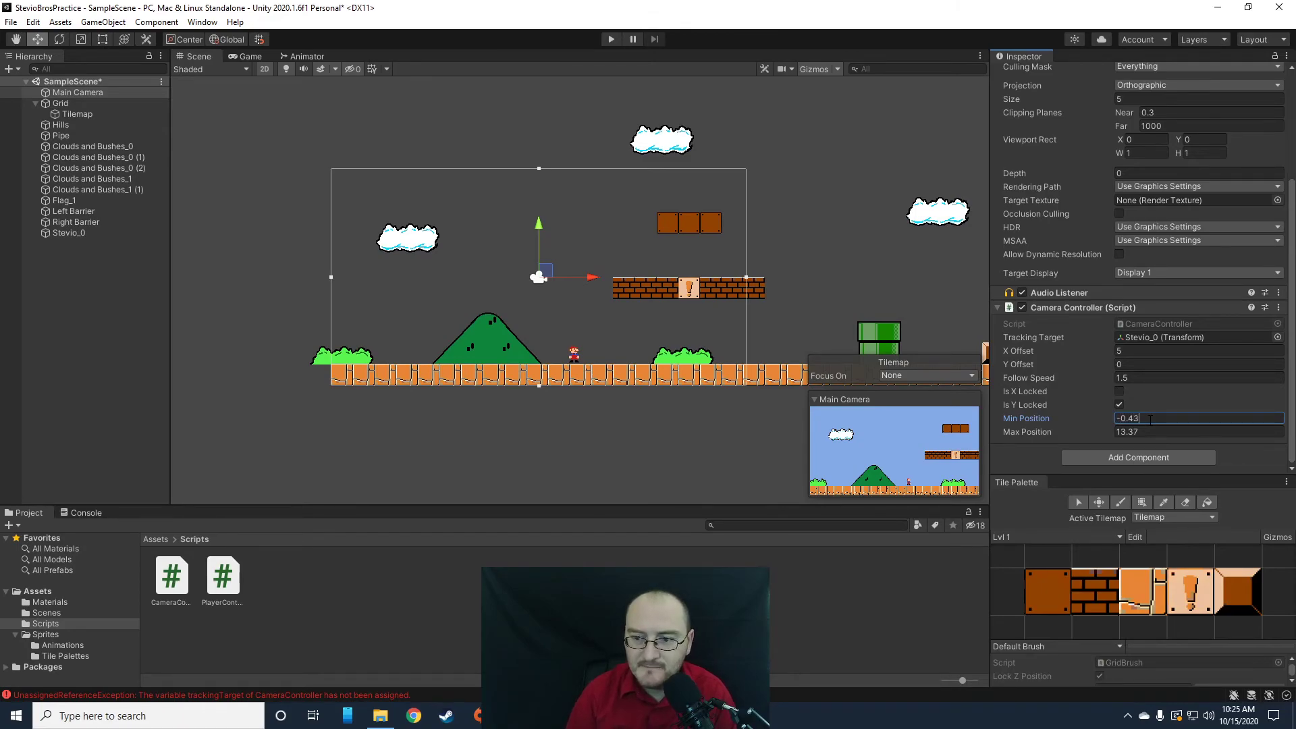
- Move the Main Camera to X 20.43 at the flag end of the level and set Max Position to 20.43
scroll(561, 265, "down", 2)
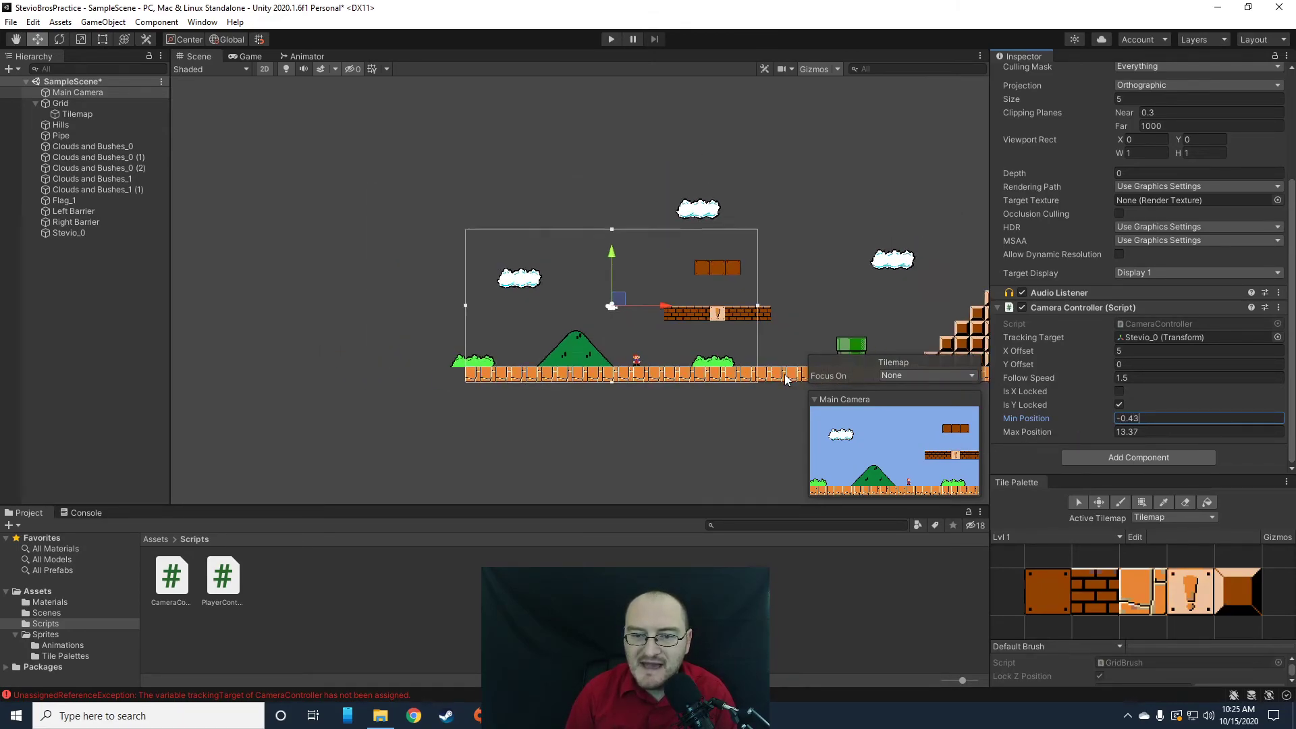
middle_click_drag(866, 270, 562, 265)
scroll(1188, 155, "up", 5)
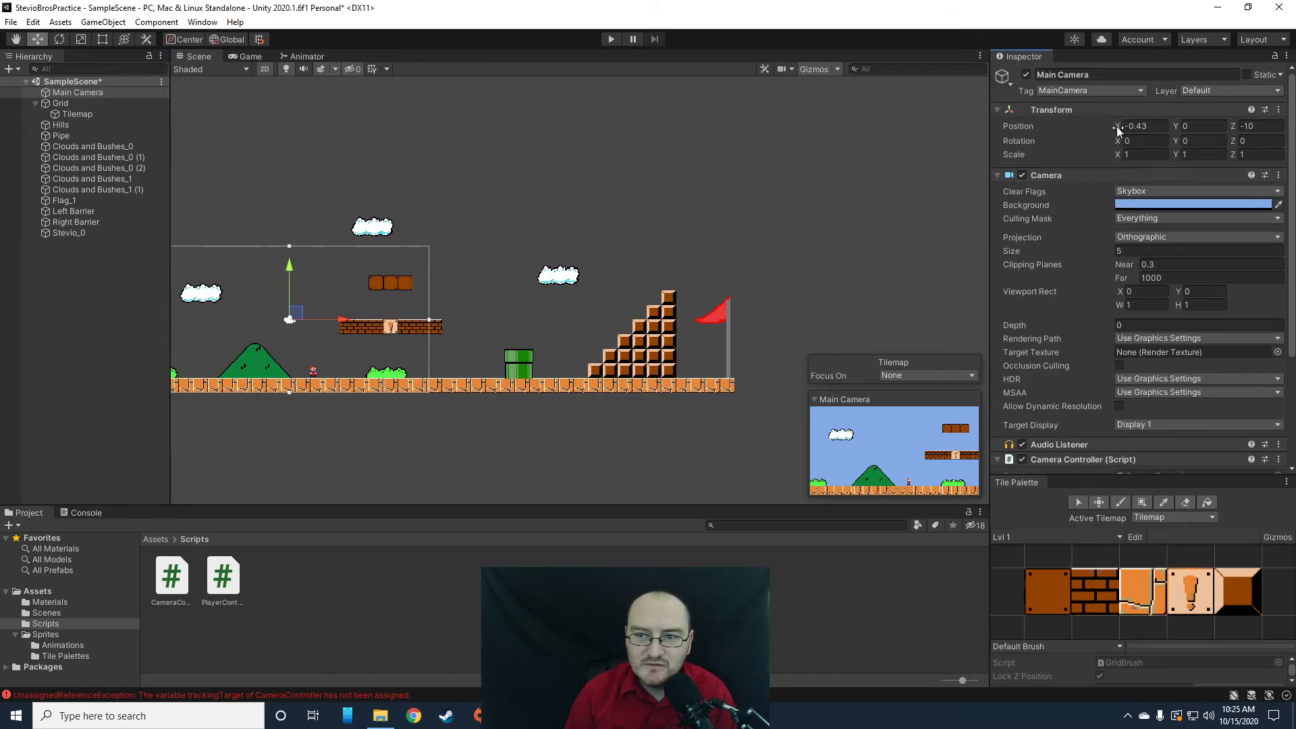
left_click_drag(1115, 130, 306, 150)
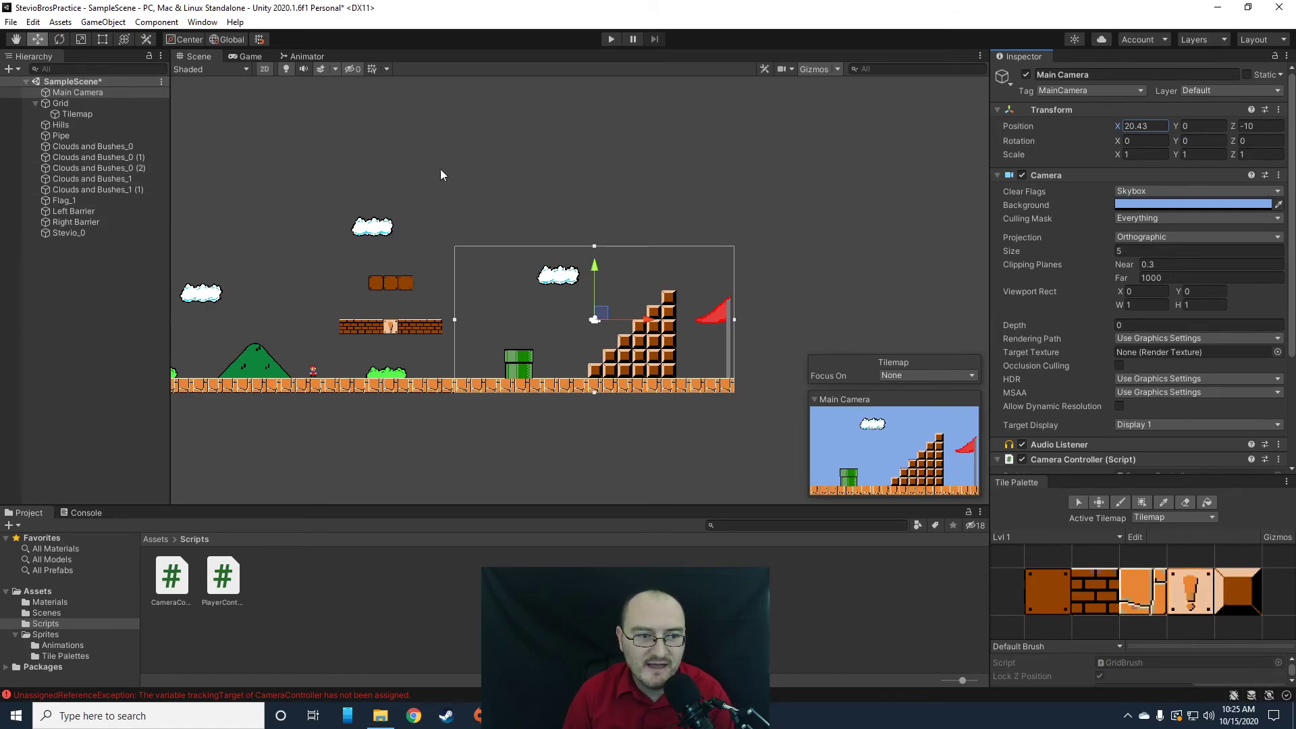
scroll(1141, 338, "down", 5)
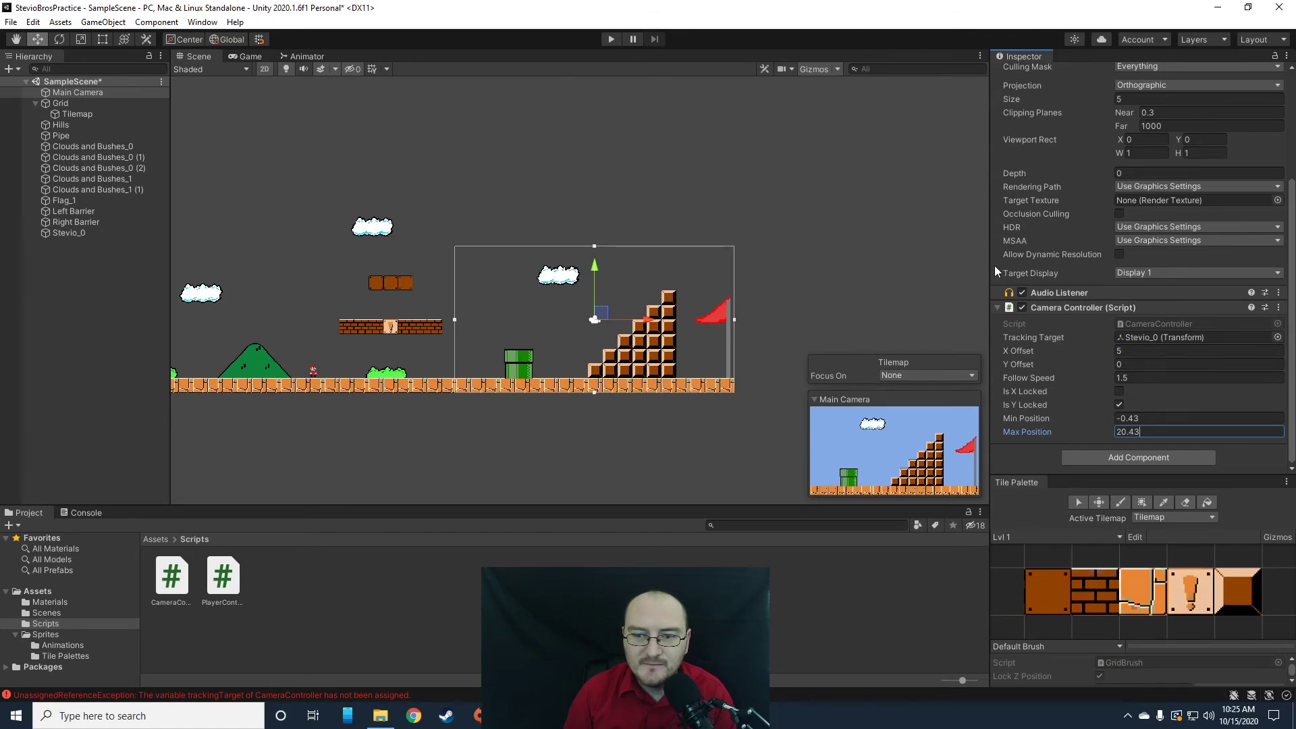
- Reposition the Main Camera at X 5.45 over the brick platforms and review the Camera Controller's offset and follow settings
scroll(1019, 258, "up", 3)
scroll(1018, 257, "down", 3)
scroll(1018, 257, "up", 5)
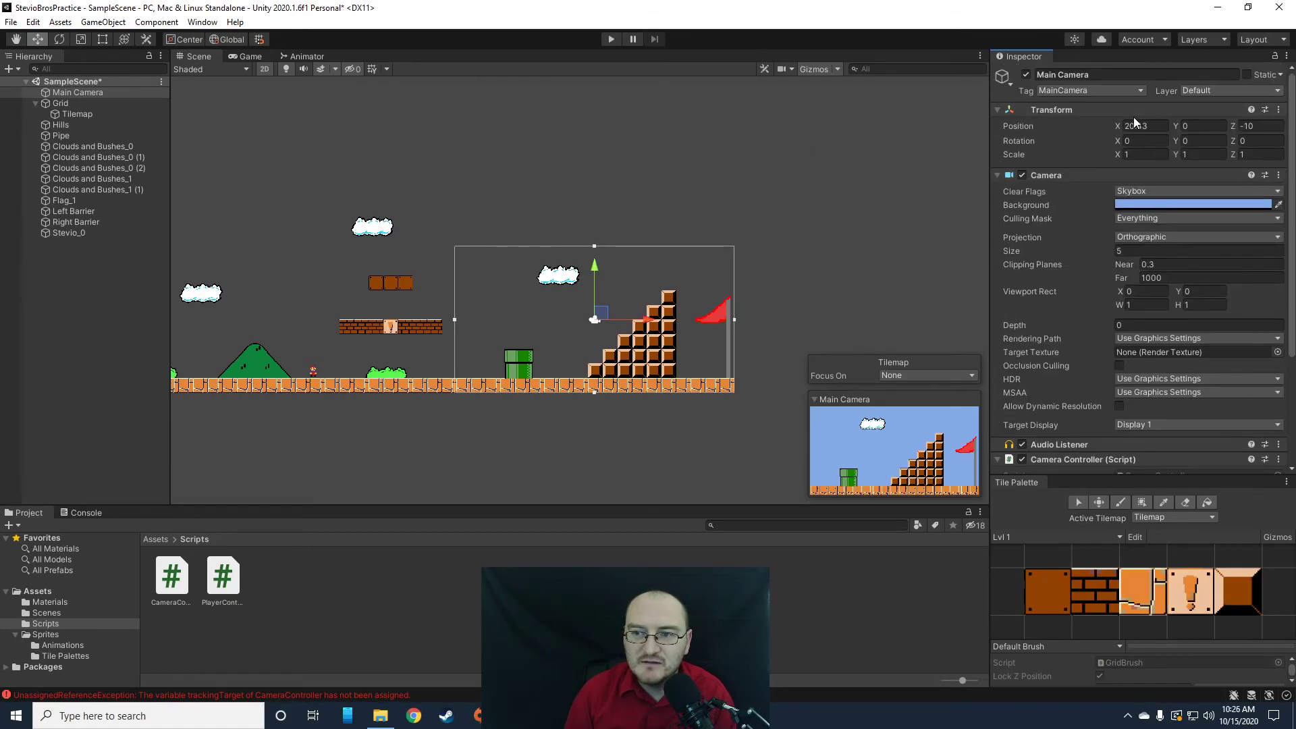
left_click_drag(1115, 124, 774, 150)
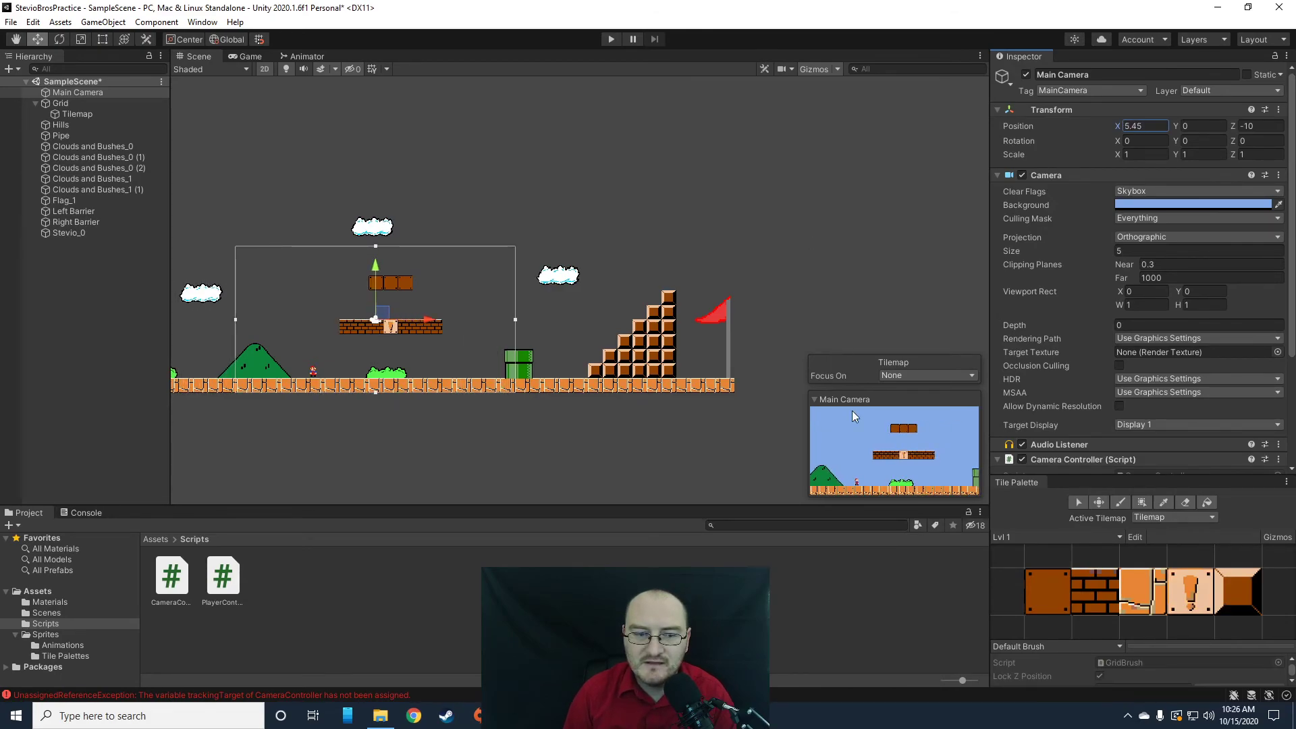
scroll(1080, 373, "down", 4)
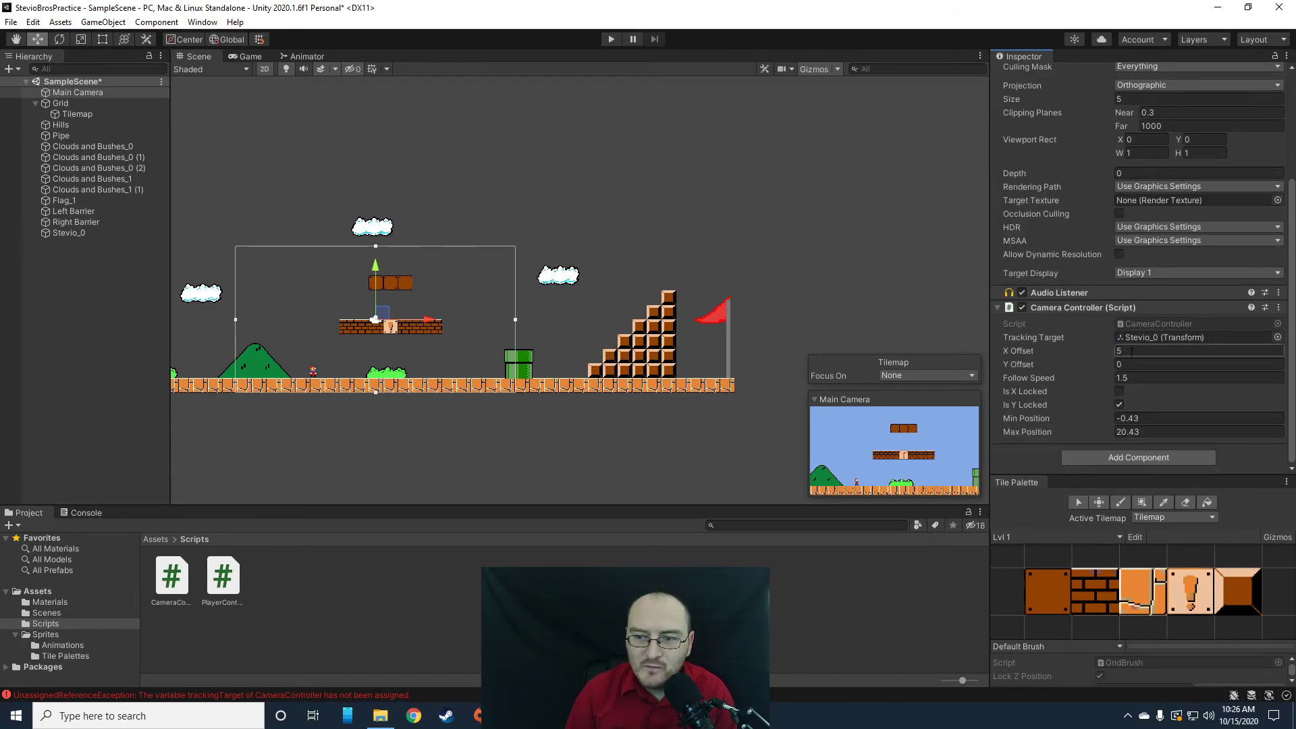
left_click(1036, 350)
key("Tab")
key("Tab")
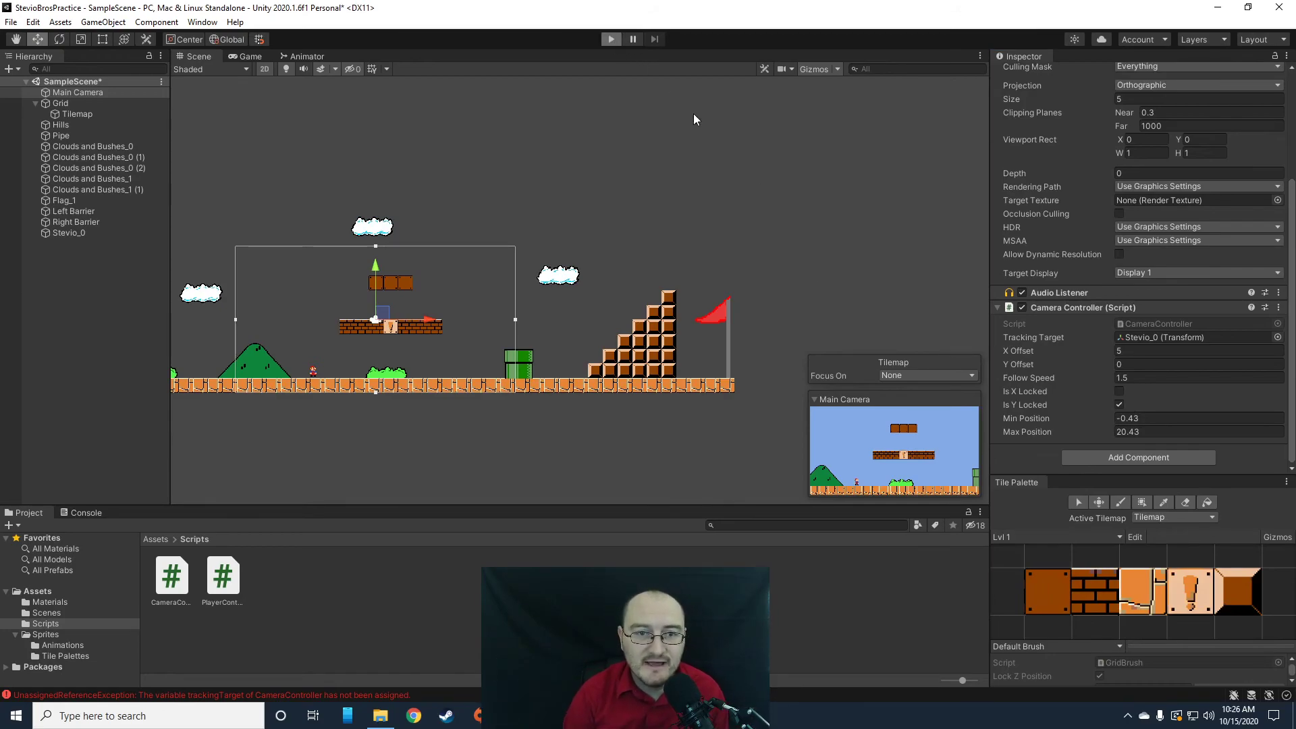
- Run the game and take Stevio over the pipe and staircase to the flag to test the camera following him
key("ctrl+p")
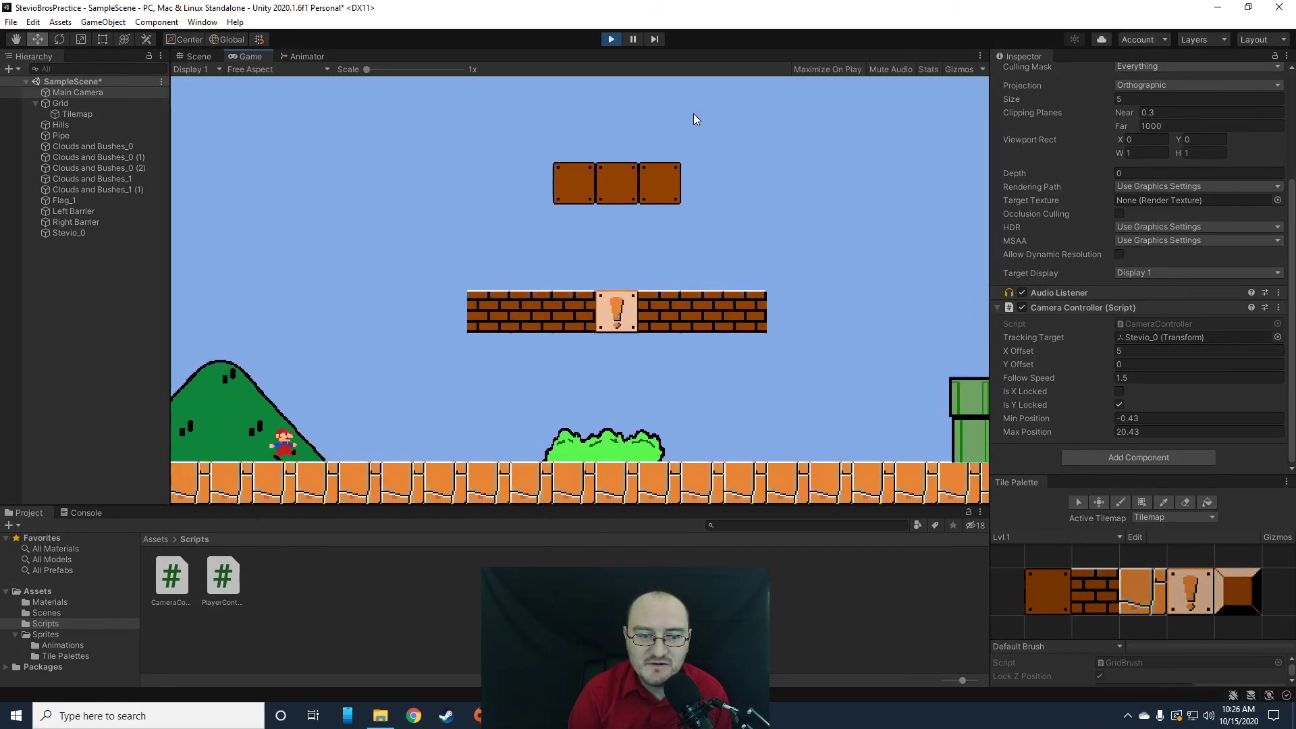
key("Right")
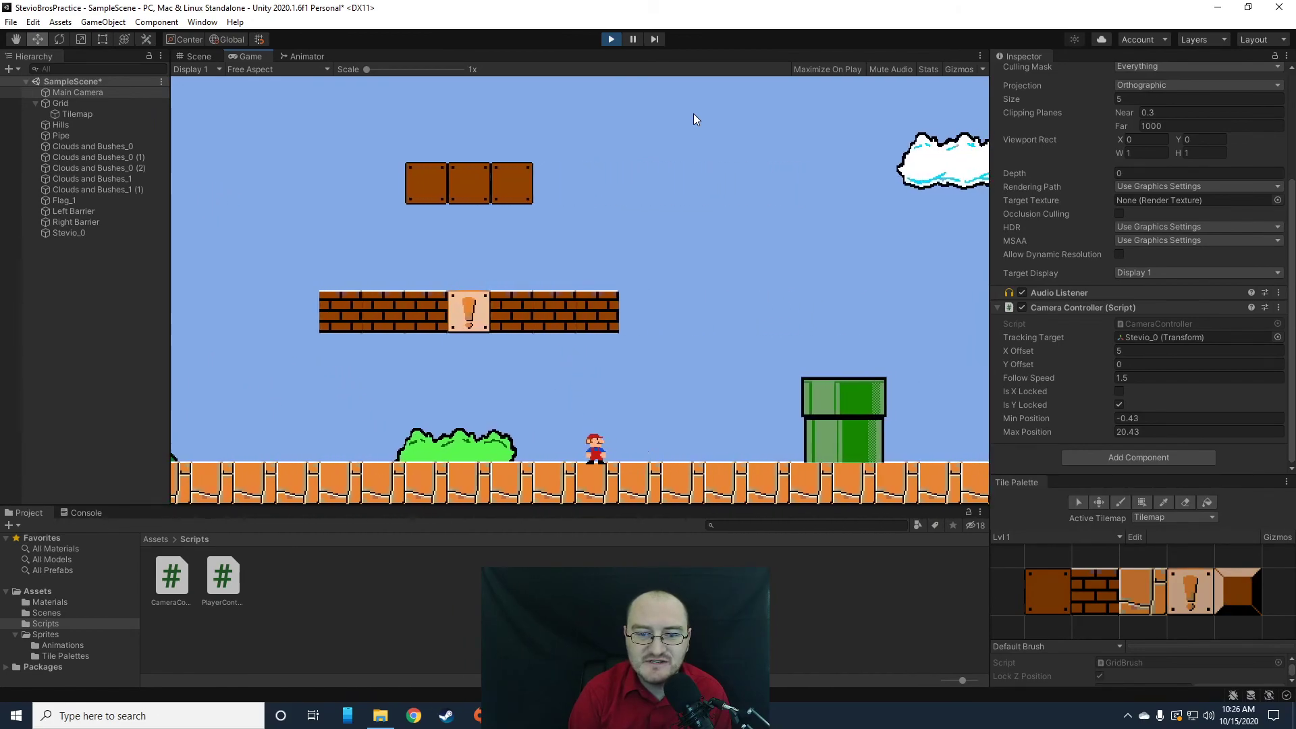
key("space")
key("space")
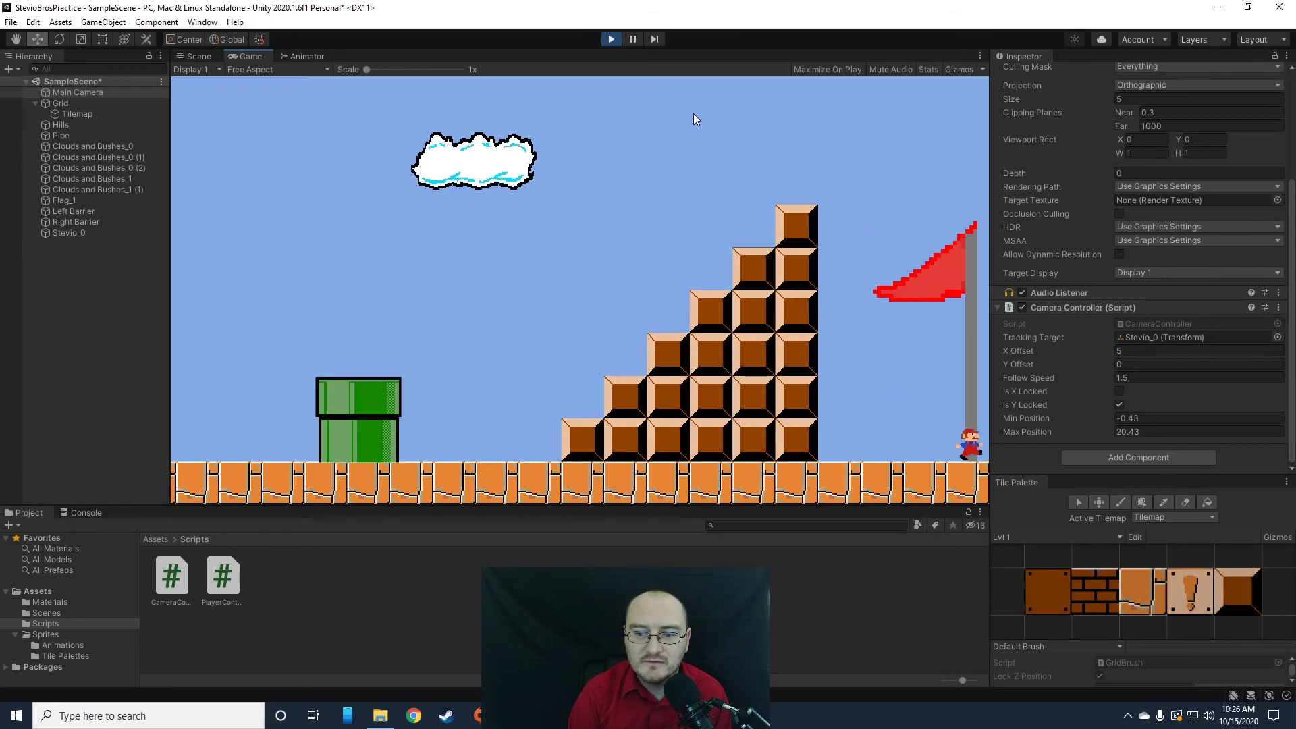
- Test running and jumping between the staircase and the flagpole, and stop the game
key("Left")
key("space")
key("space")
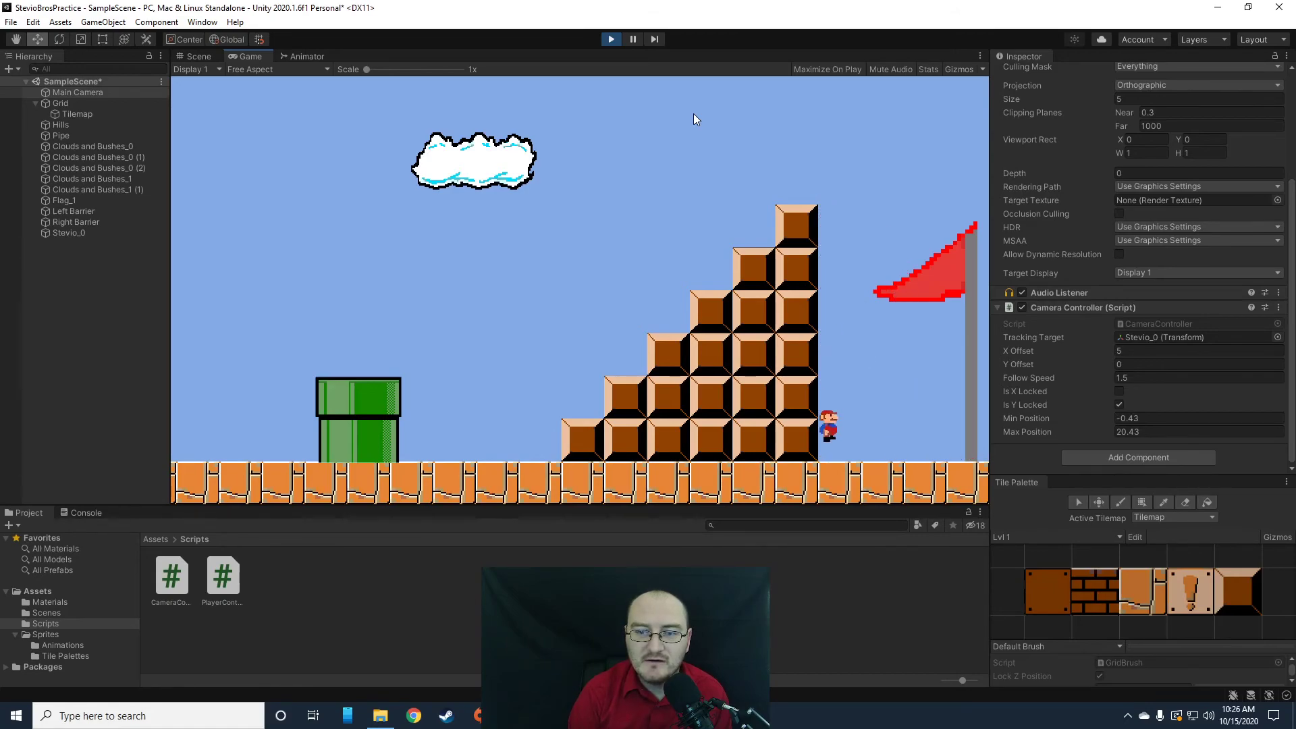
key("Right")
key("Left")
key("space")
key("Right")
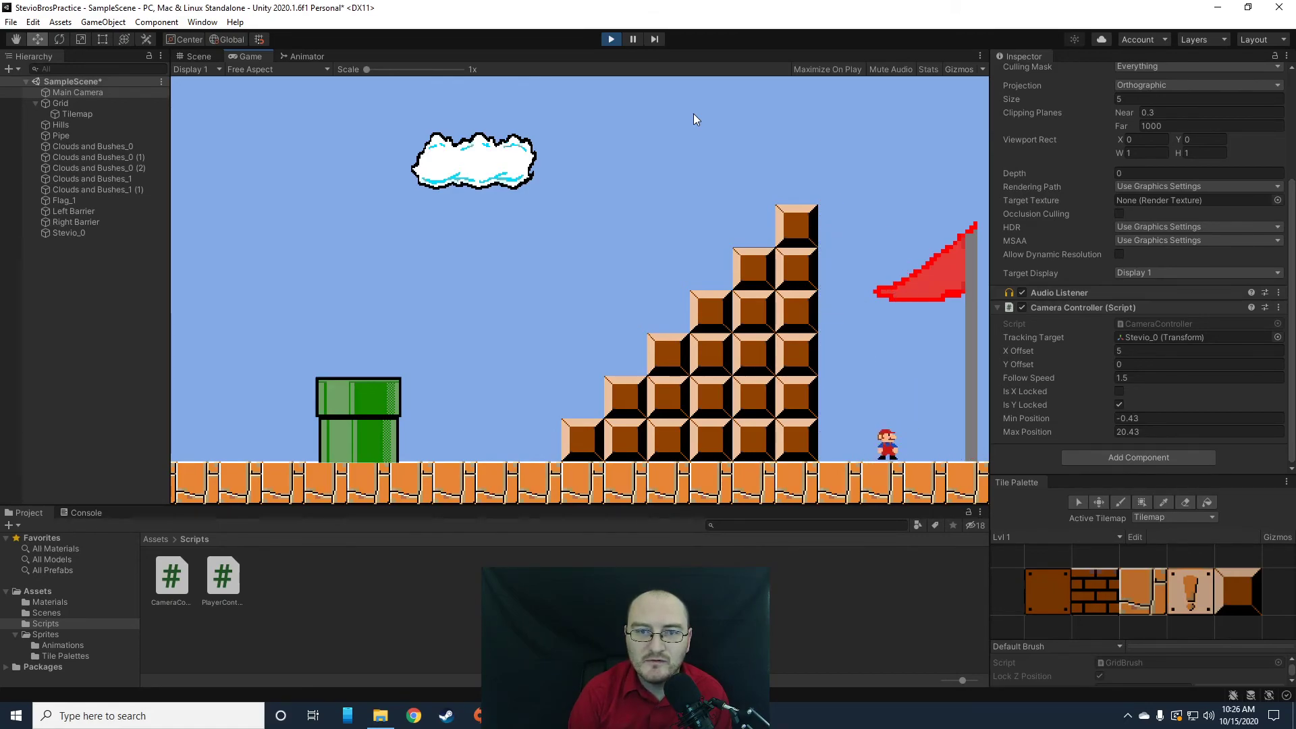
key("Left")
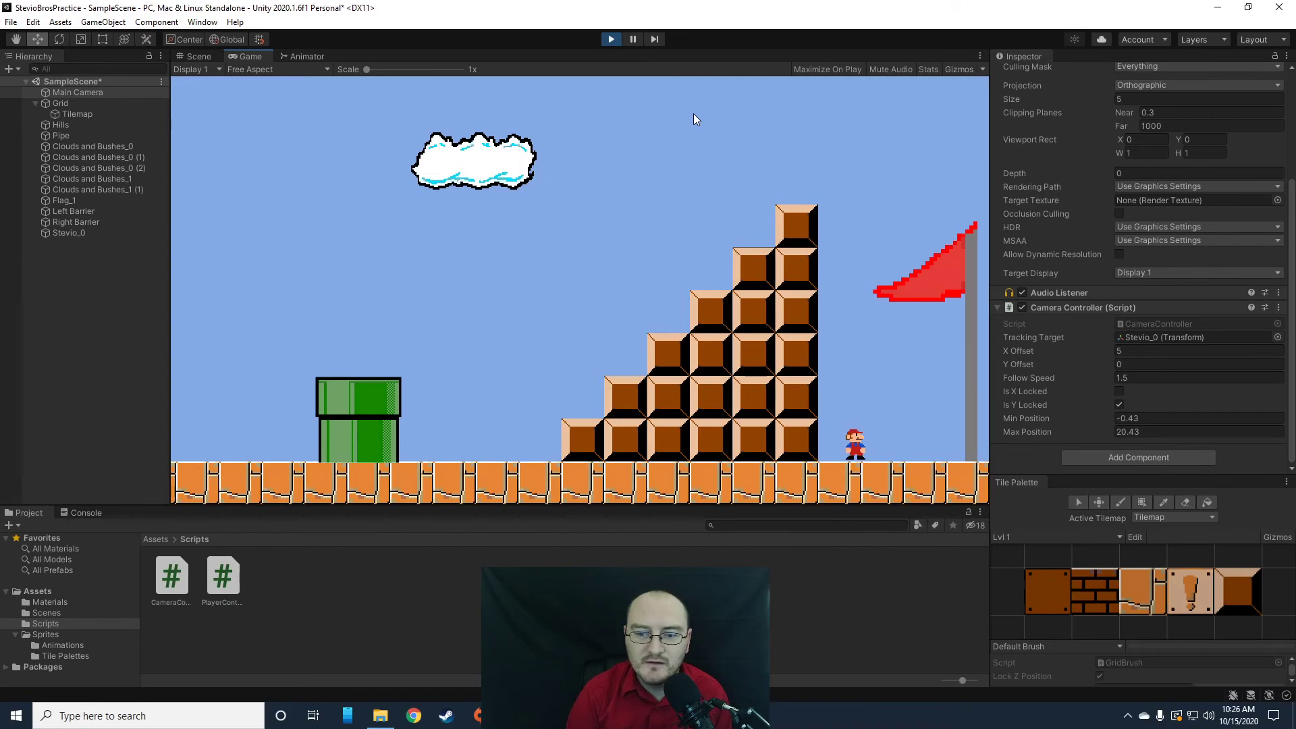
left_click(610, 42)
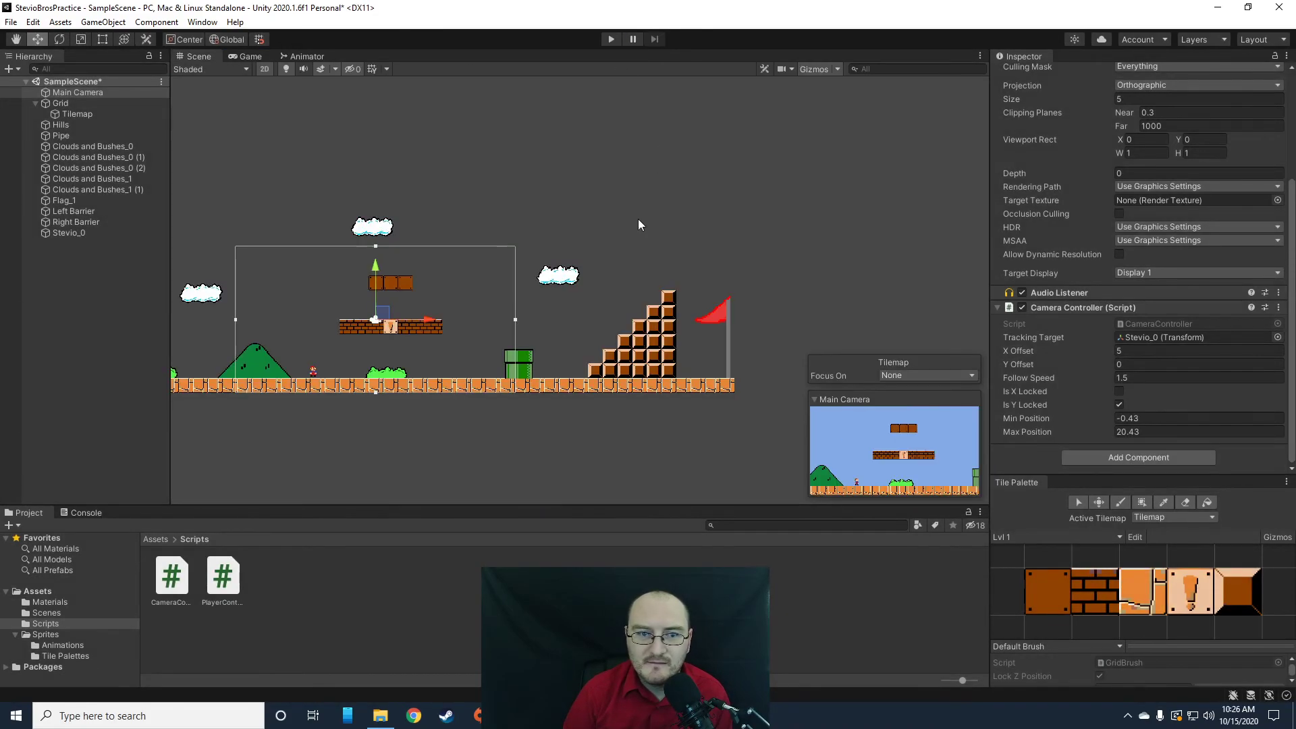
- Run the game, test Stevio jumping against the barrier at the start of the level, and stop the game
left_click(611, 40)
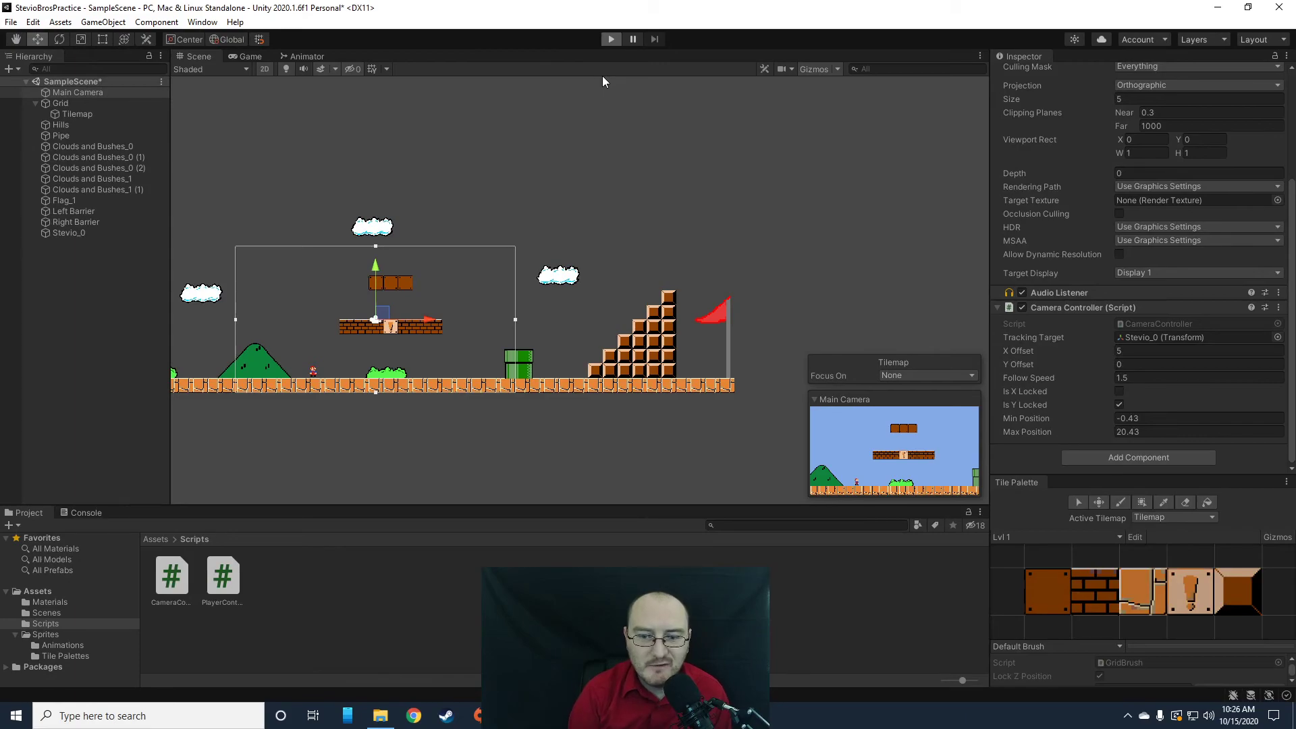
key("Left")
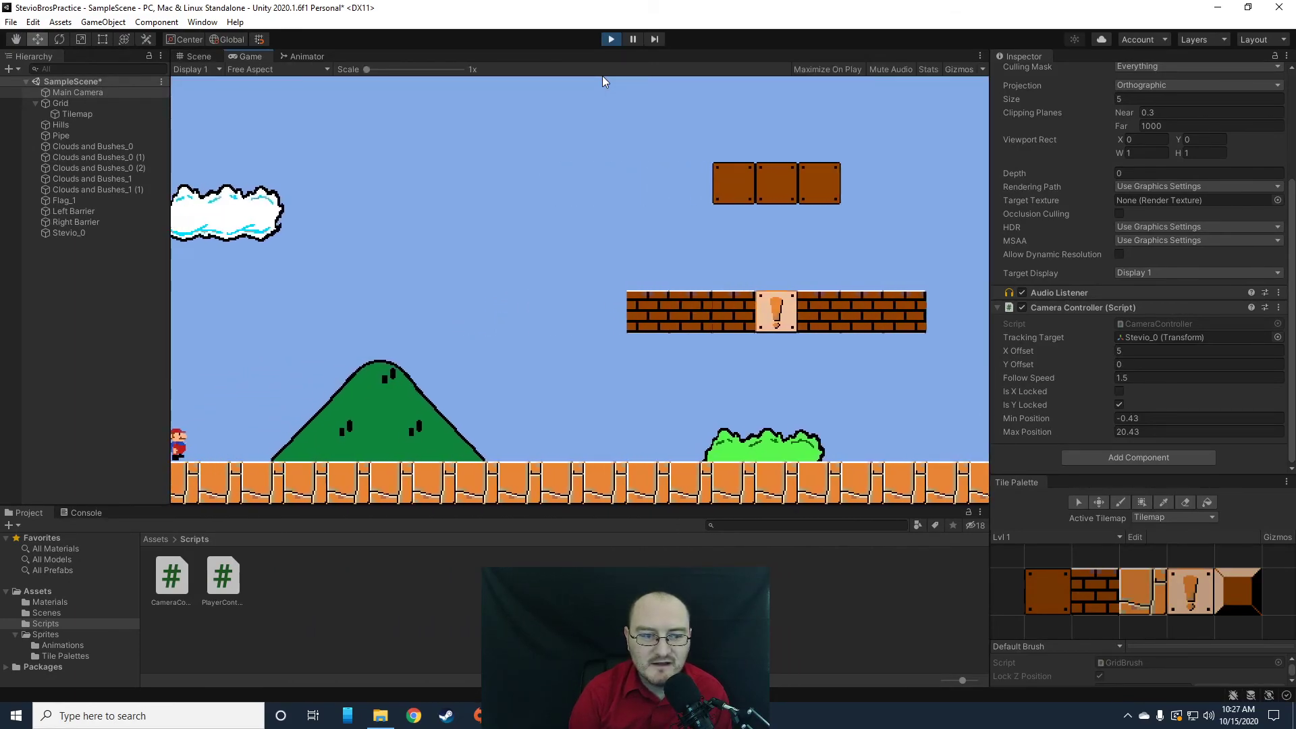
key("space")
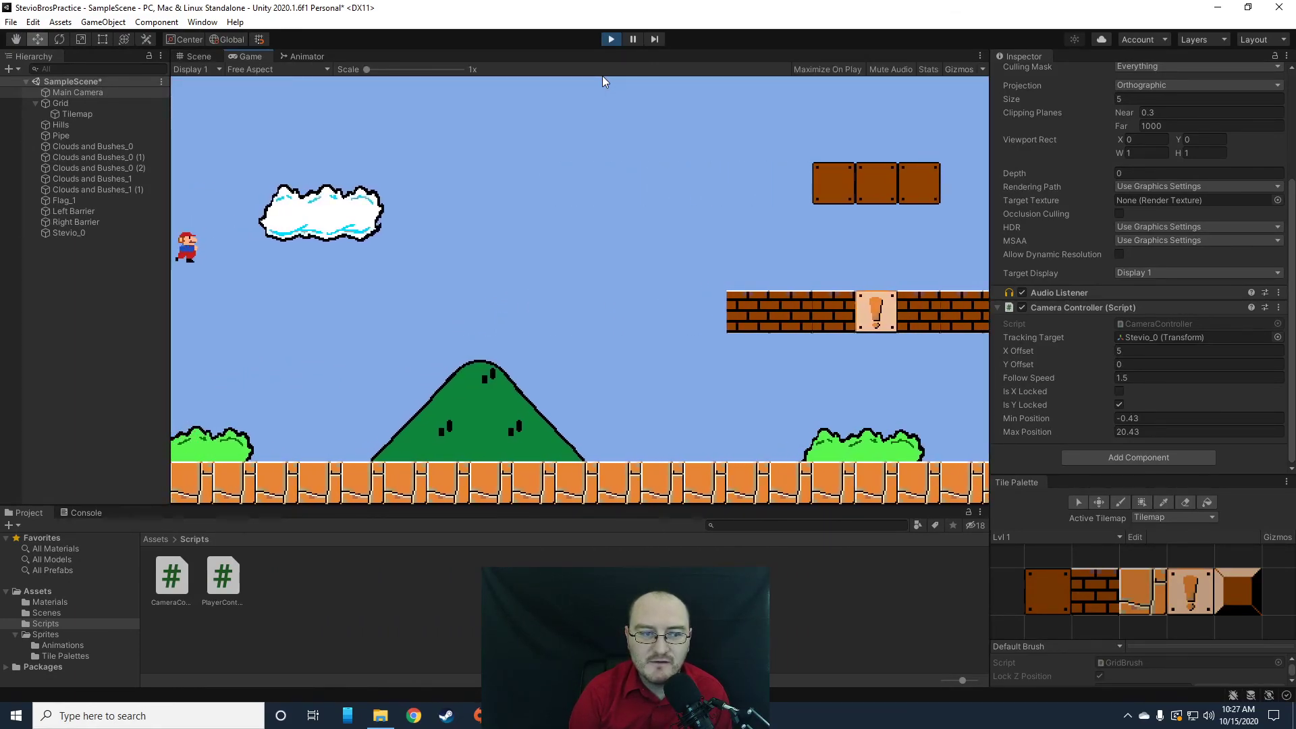
key("space")
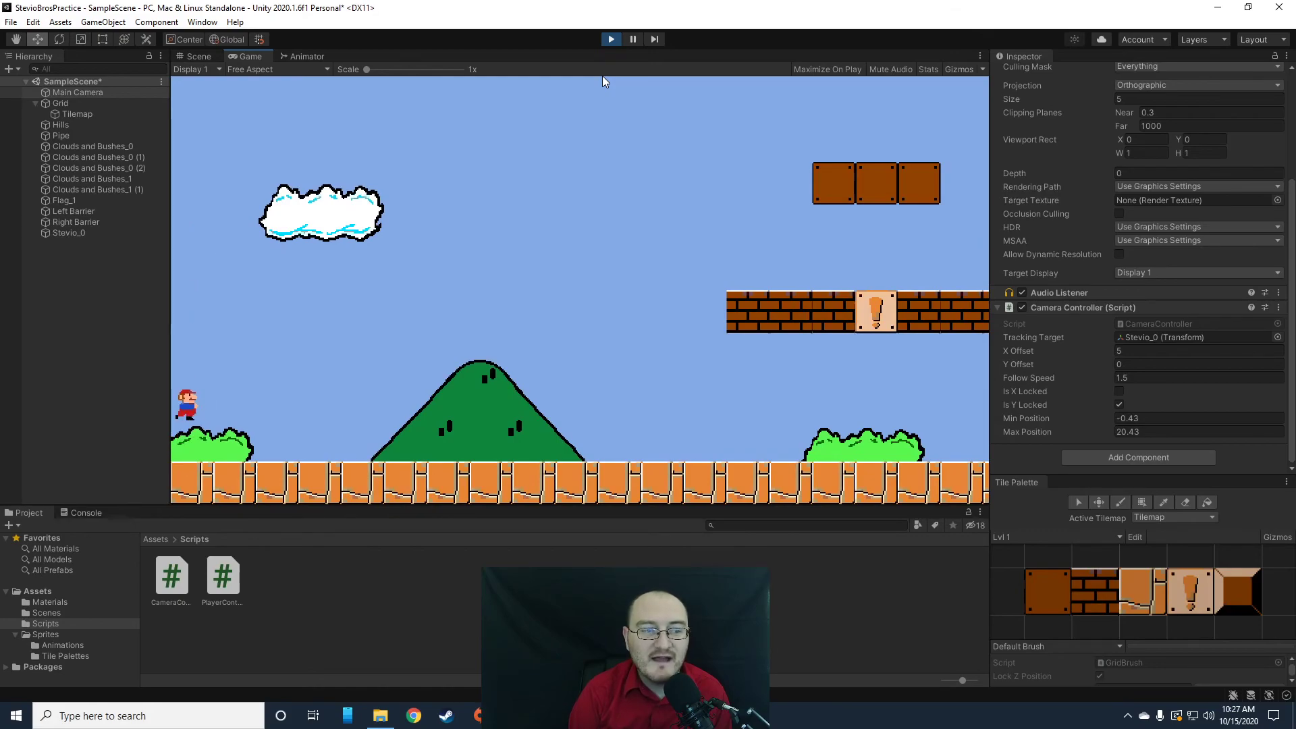
left_click(611, 39)
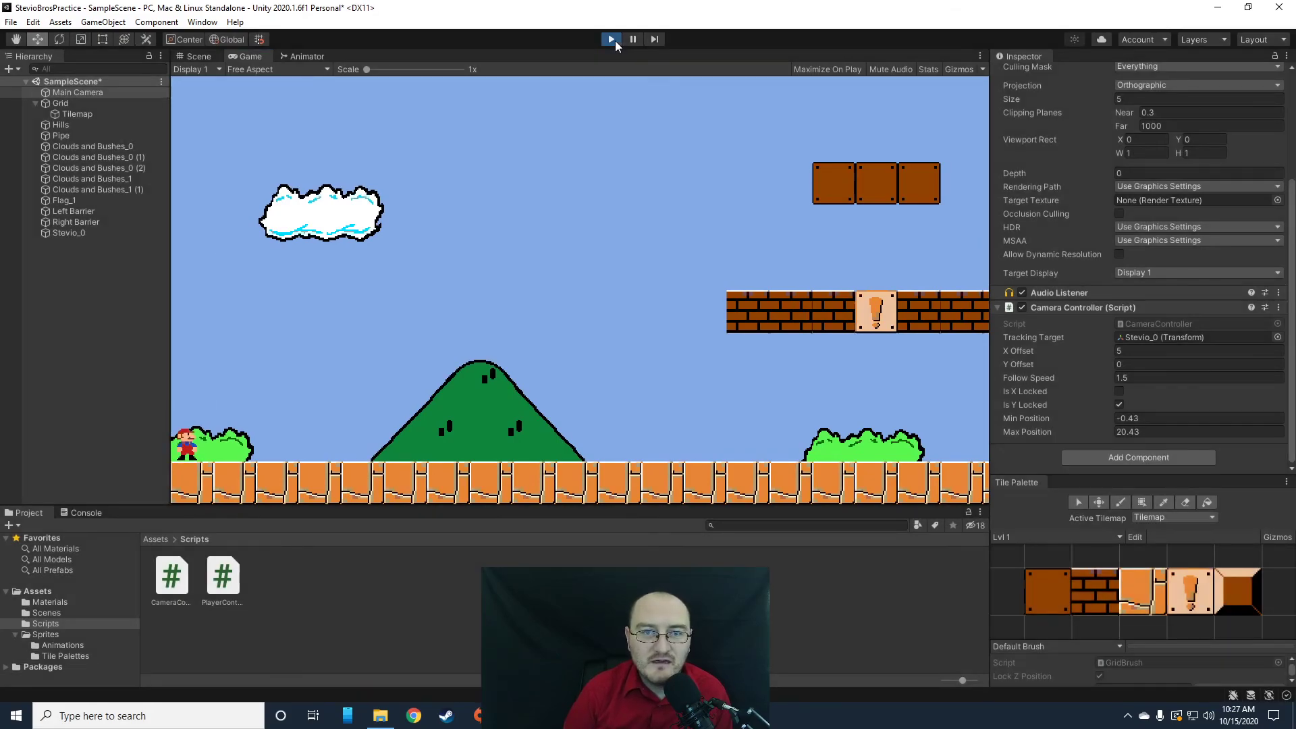
- Assign the Walls physics material to the Box Collider 2D of both Left Barrier and Right Barrier
left_click(59, 602)
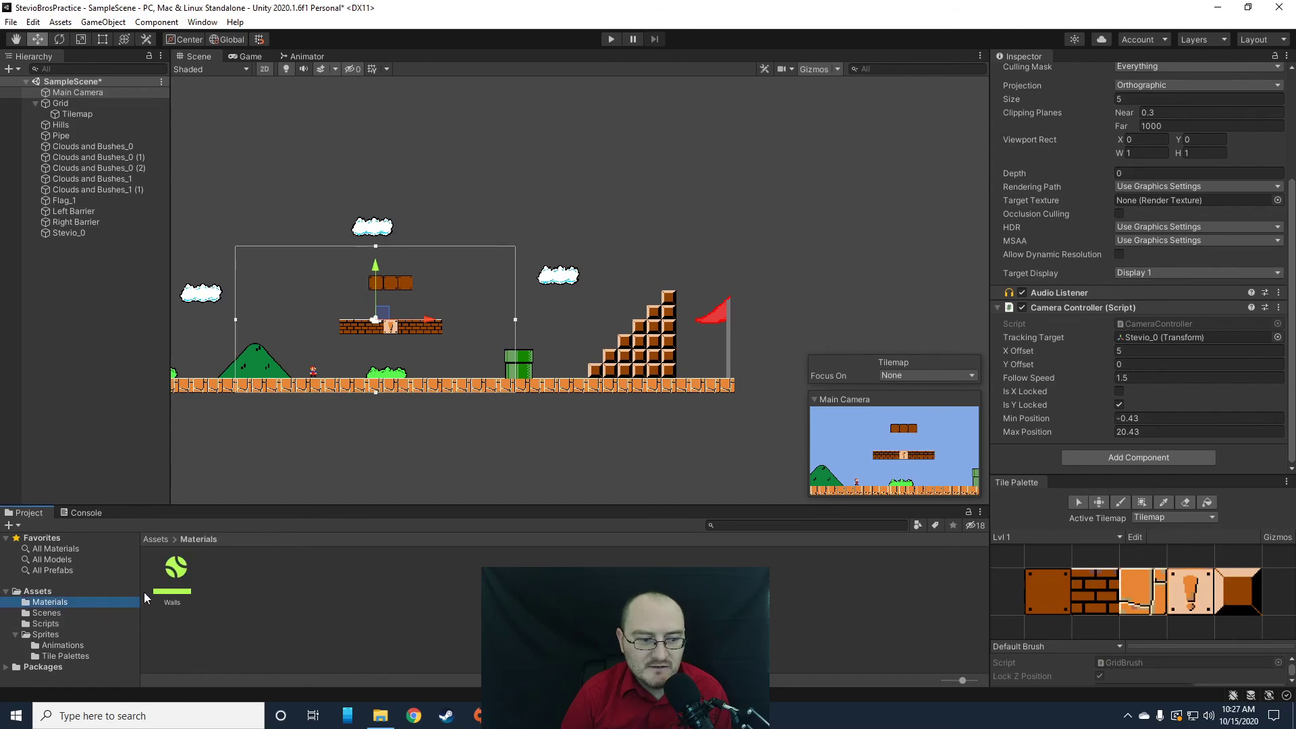
left_click(89, 211)
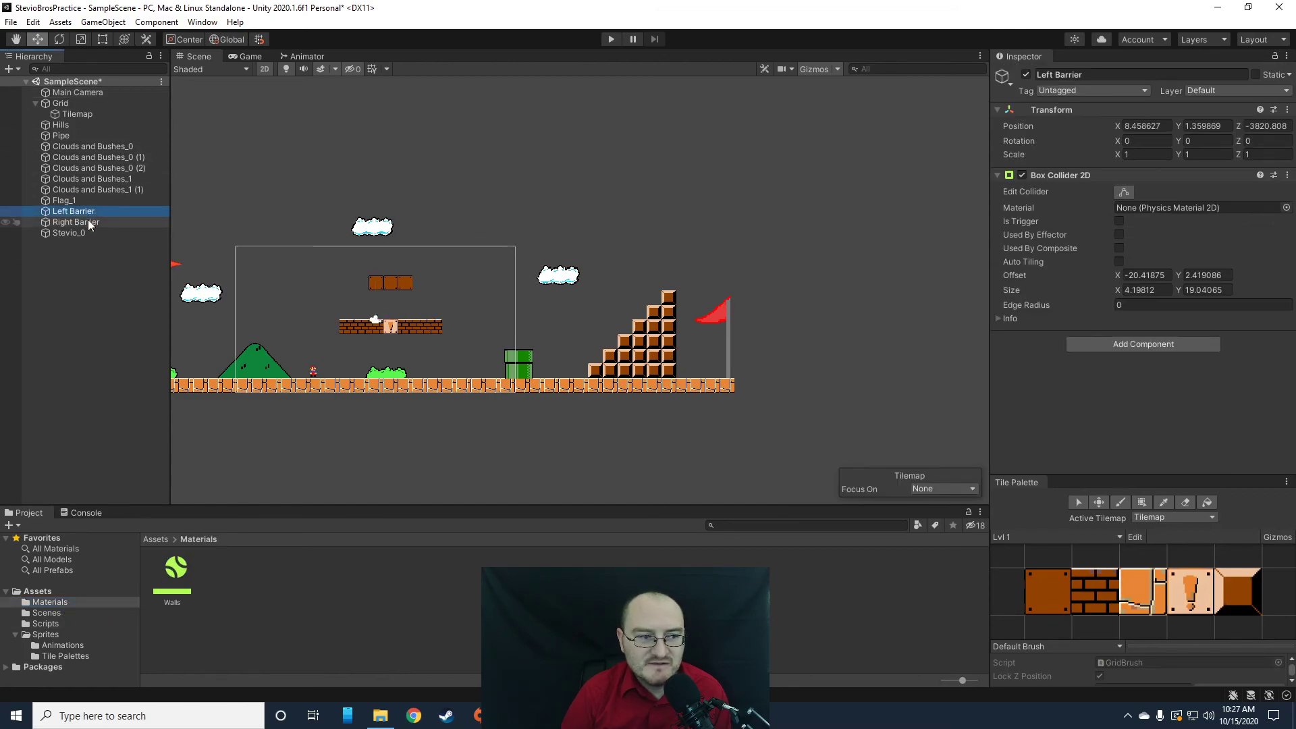
left_click(76, 222, "ctrl")
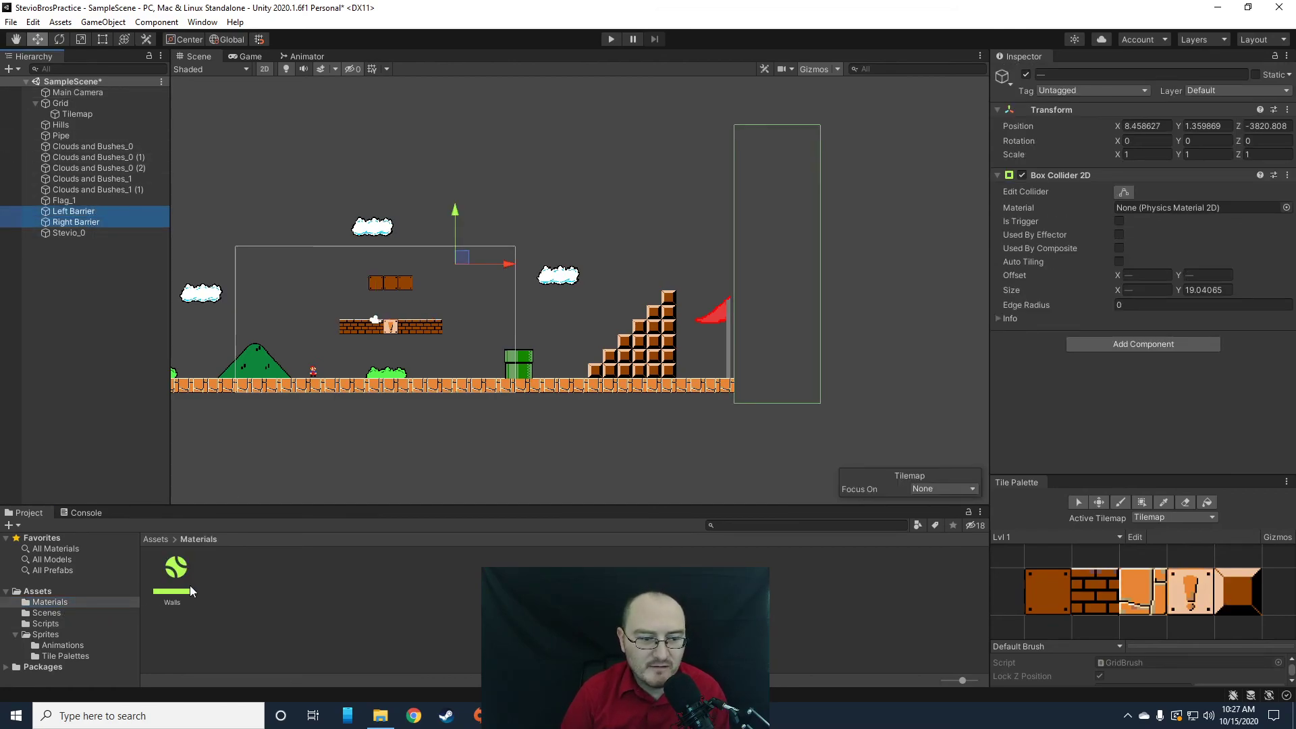
left_click_drag(174, 569, 1169, 211)
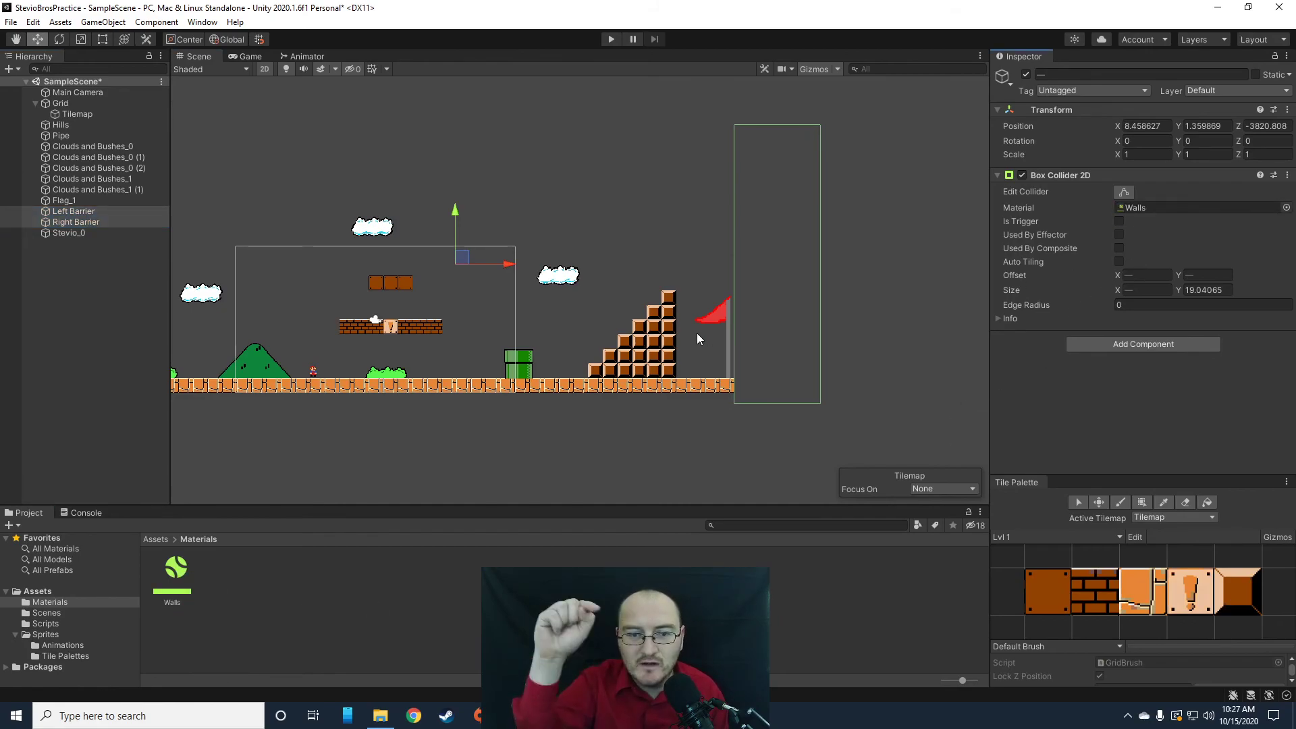
- Run the game and run Stevio into the left barrier to test its new material
left_click(613, 42)
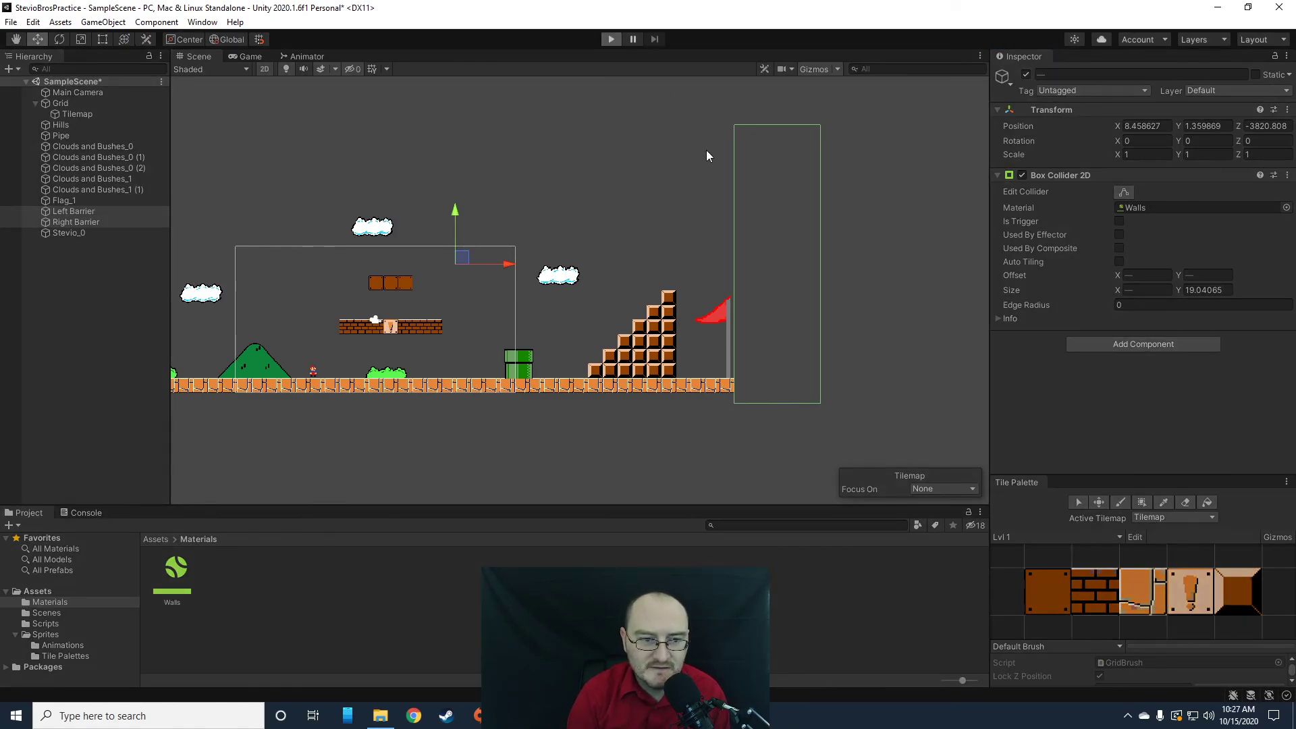
key("Right")
key("Left")
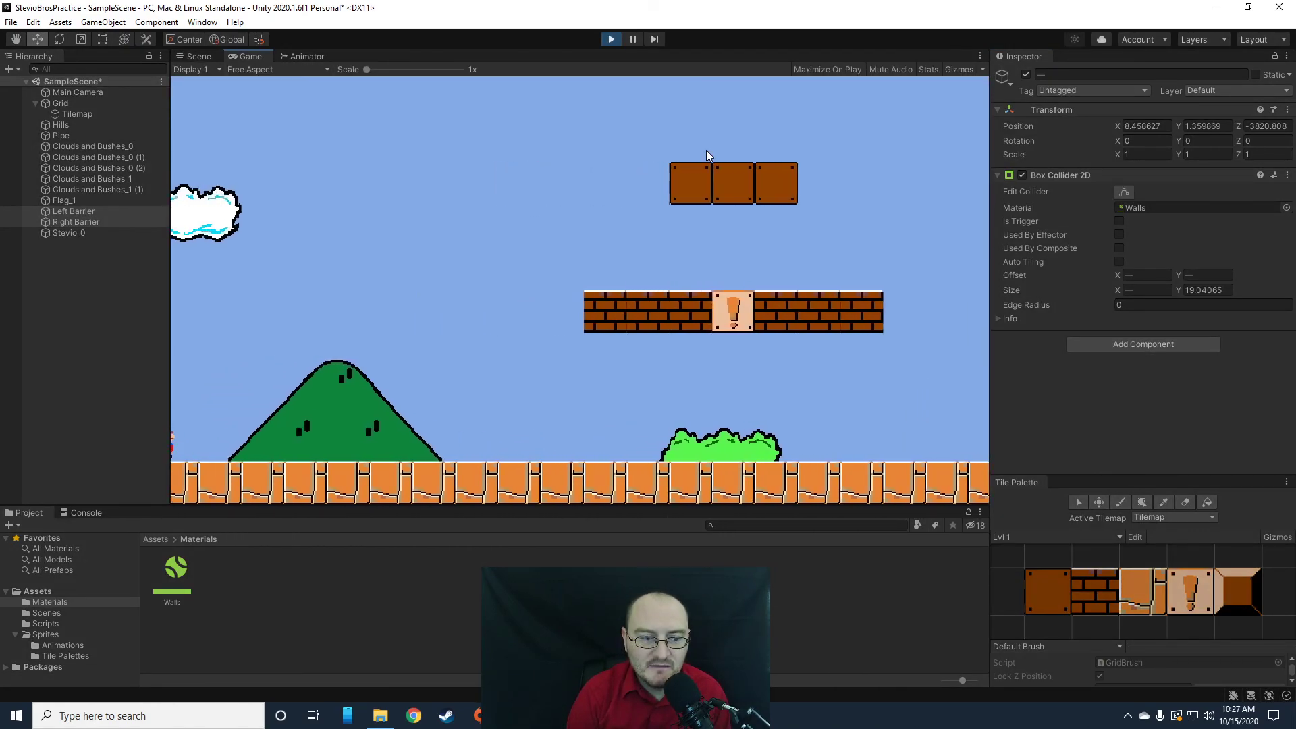
key("Left")
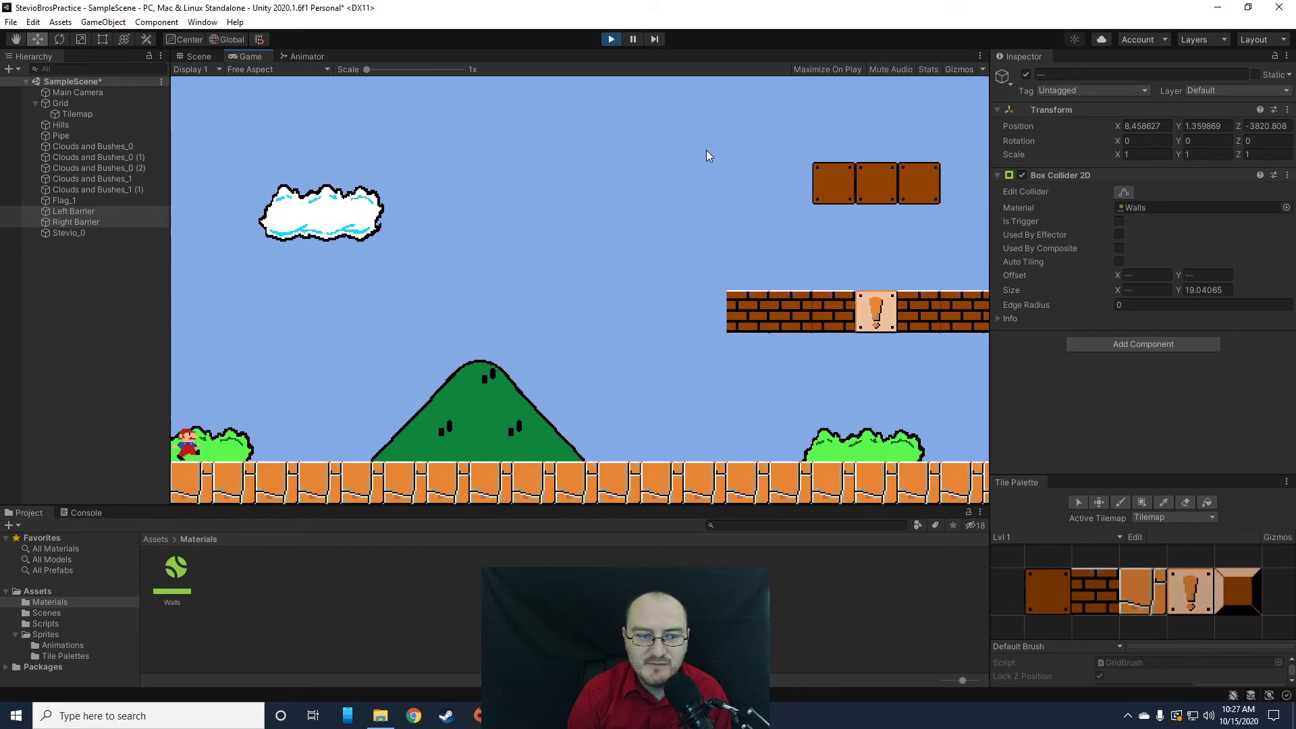
- Take Stevio past the brick platforms to the top of the staircase, then back to the pipe, and test jumping there
key("Right")
key("space")
key("space")
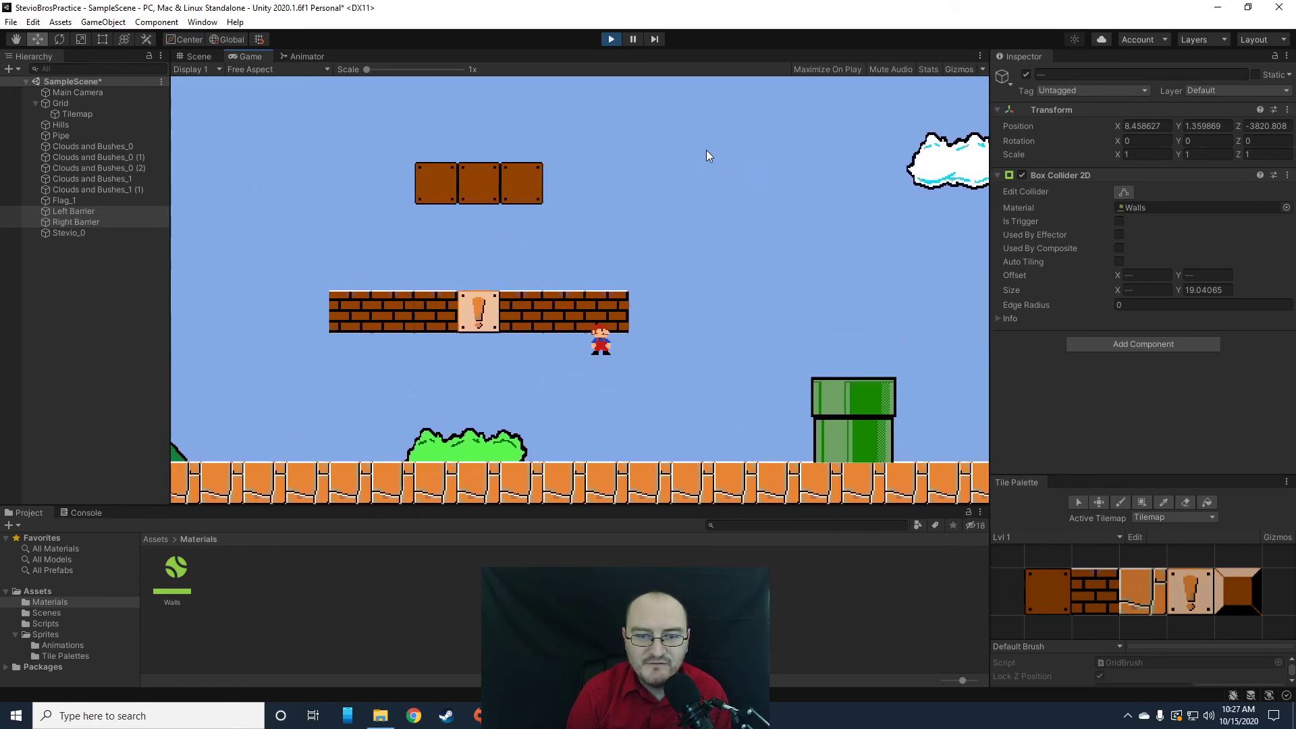
key("space")
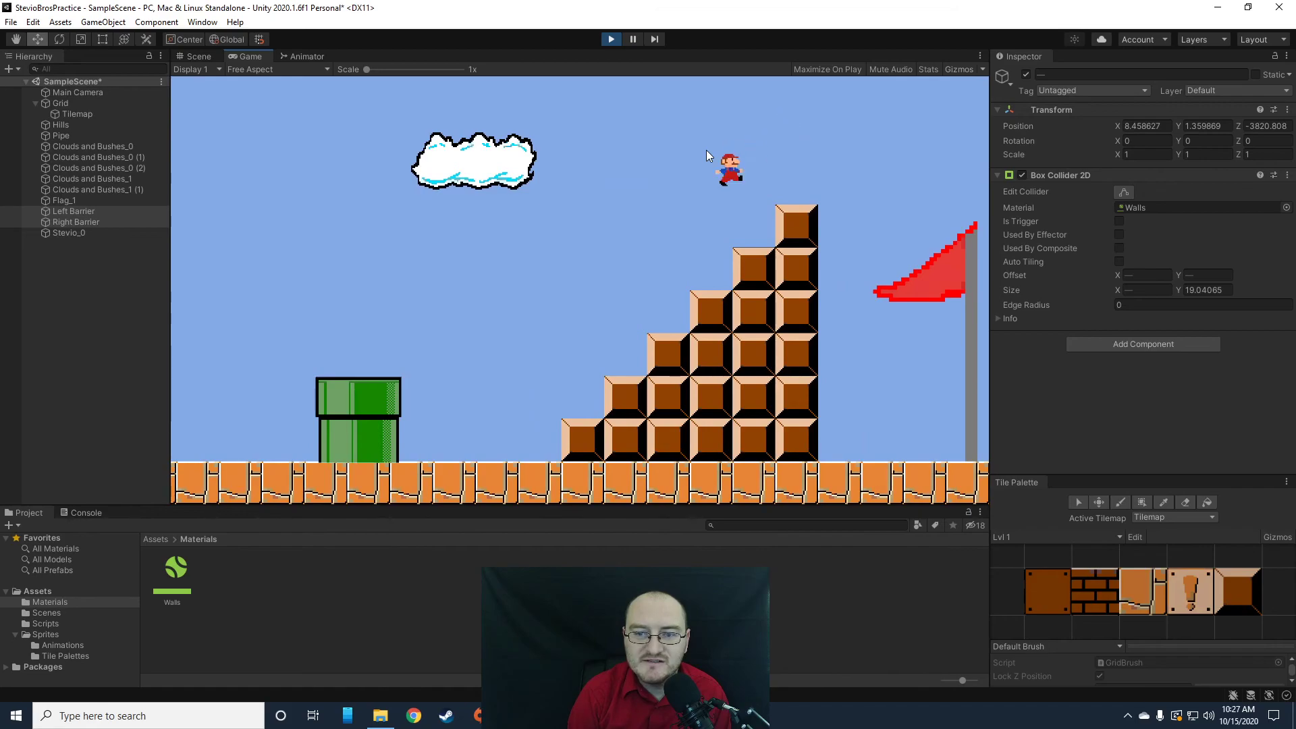
key("Left")
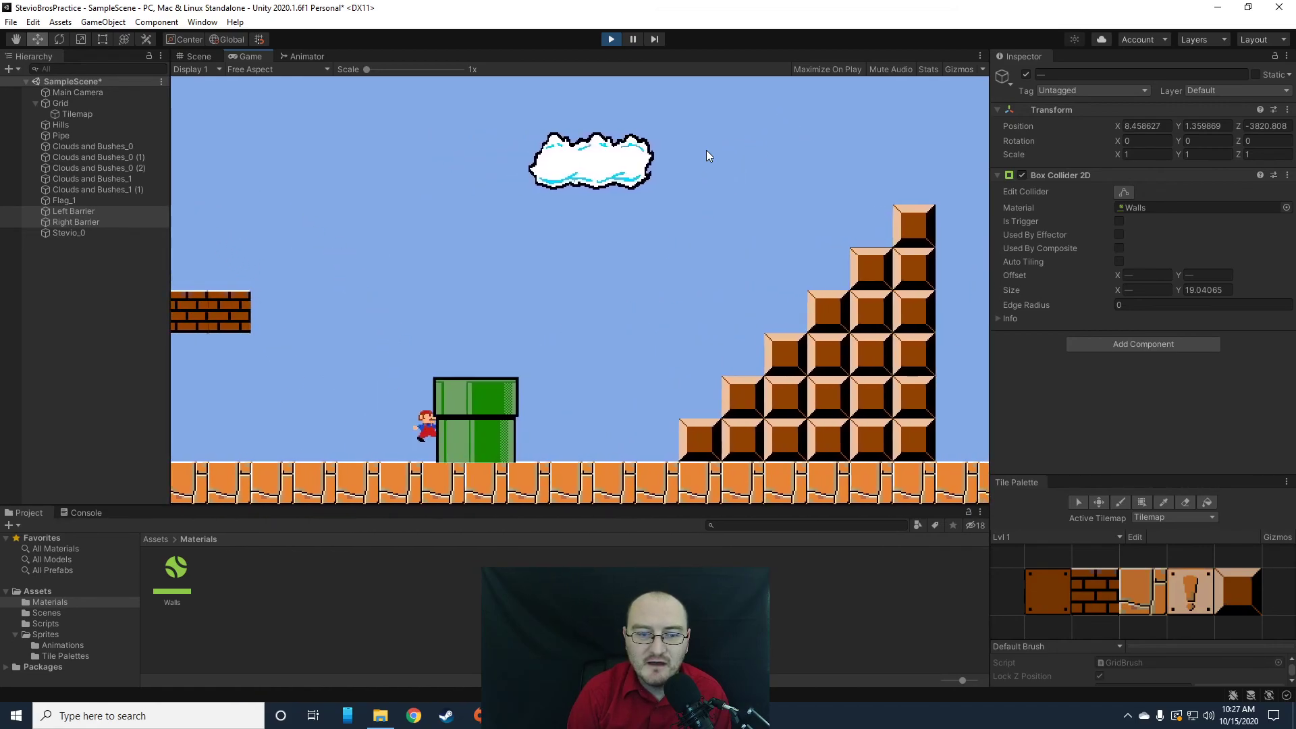
key("Right")
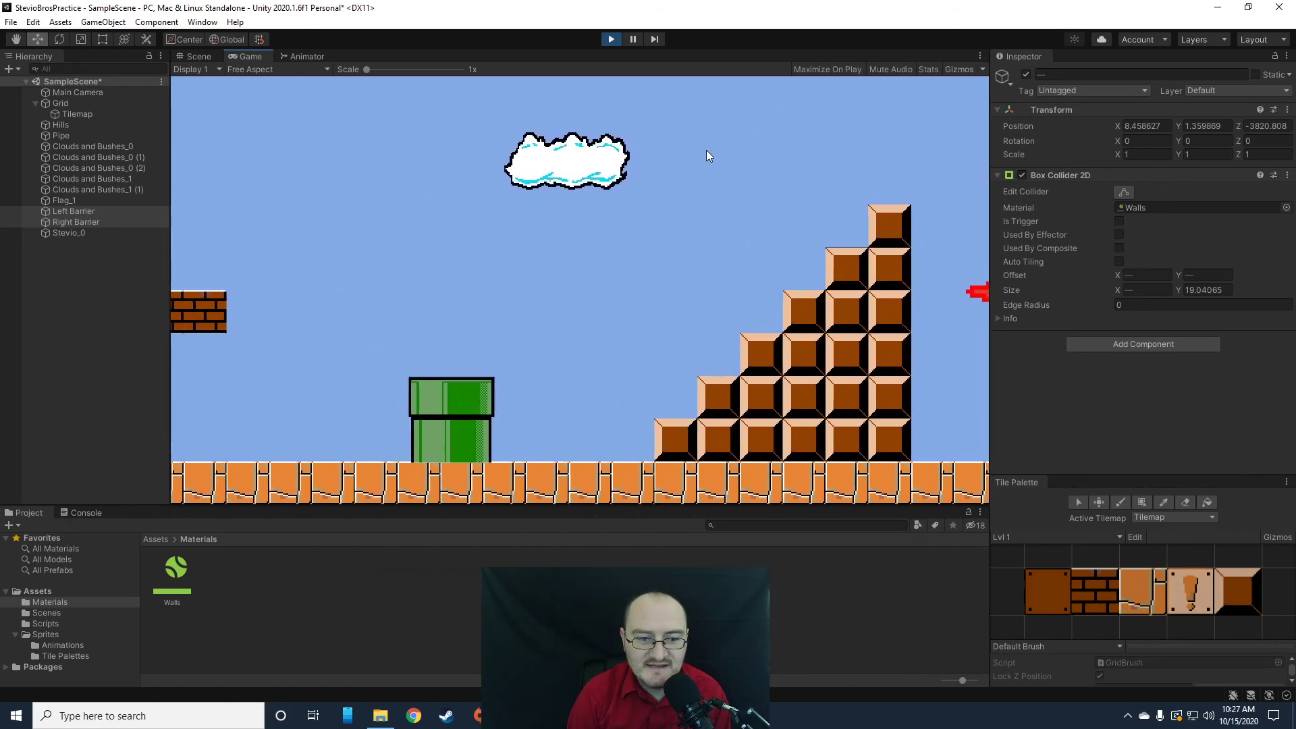
key("space")
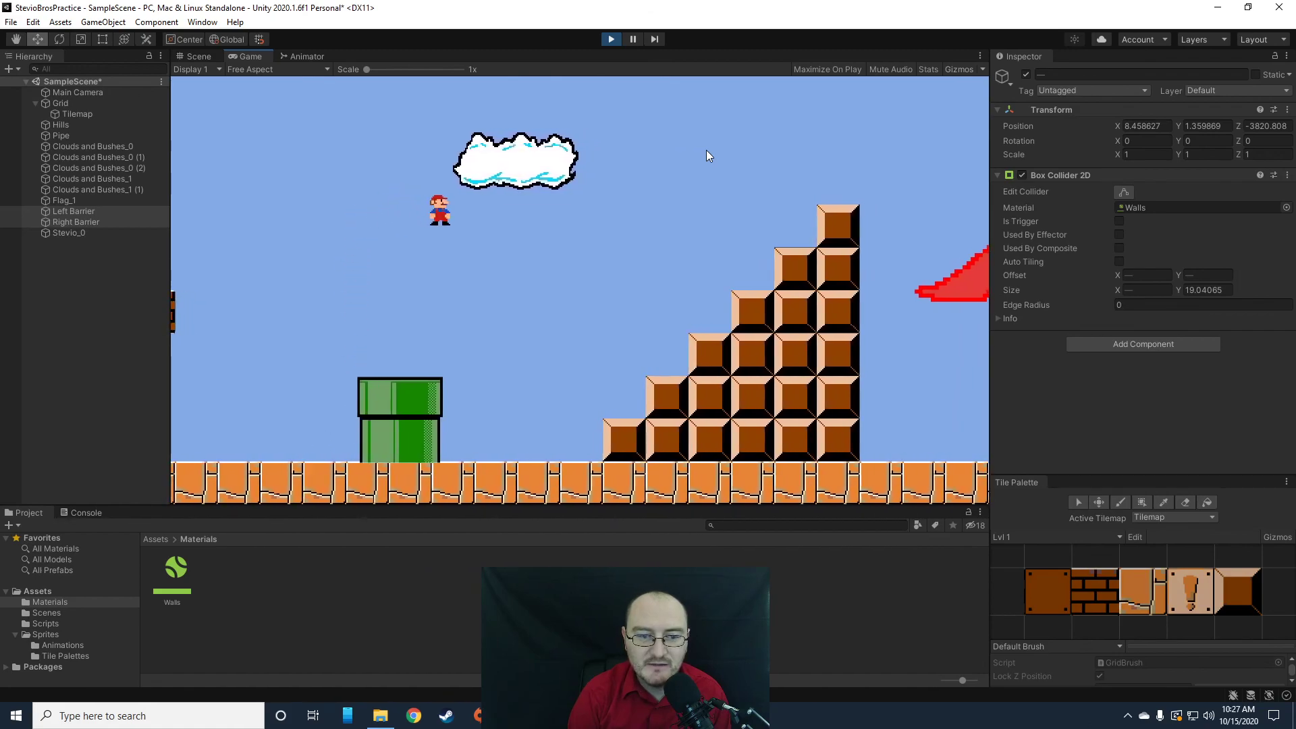
- Return Stevio to the brick platforms and test jumping between the brick row, the three-block platform and the ground
key("Left")
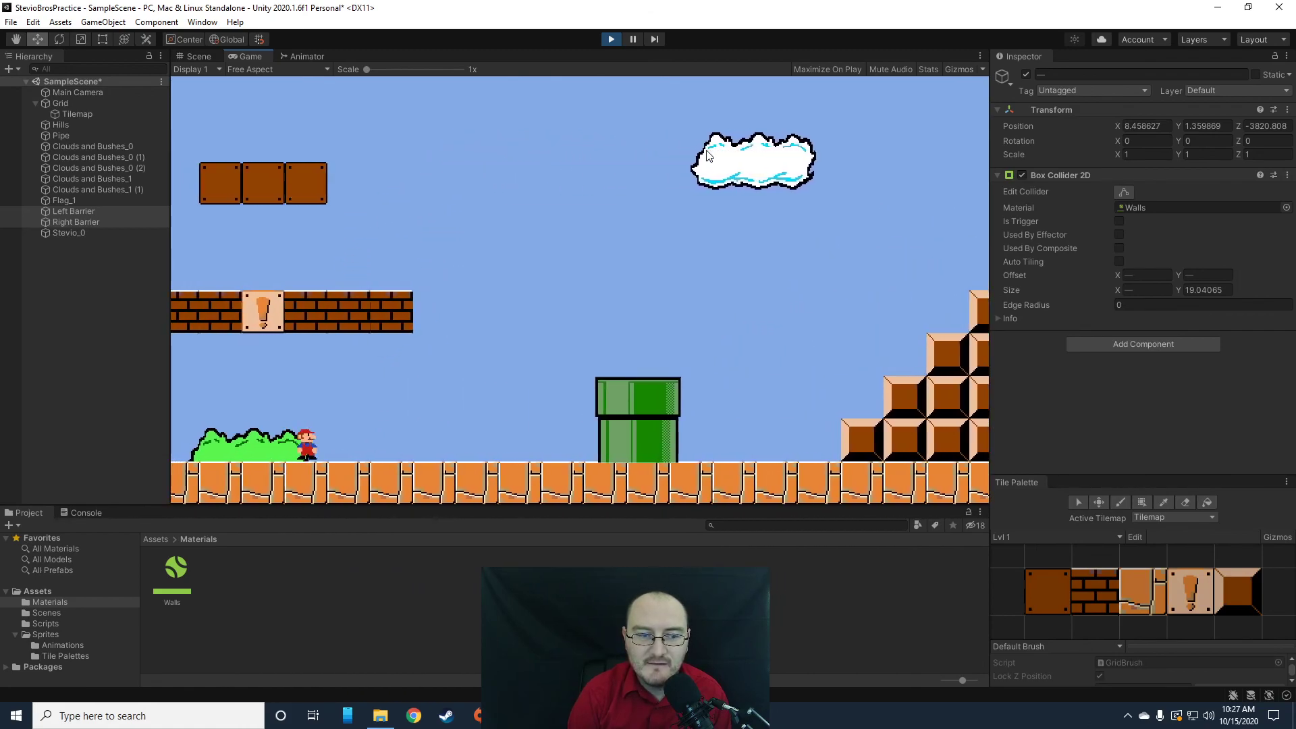
key("space")
key("space")
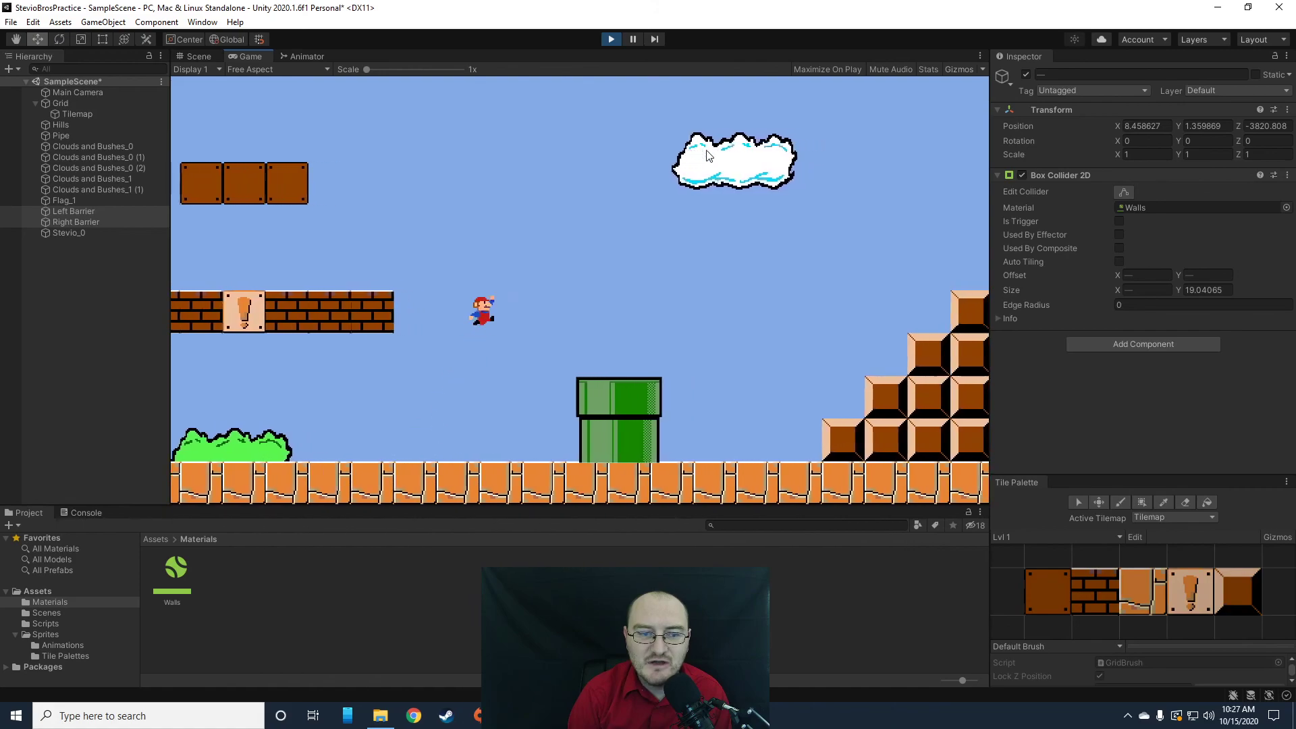
key("Left")
key("space")
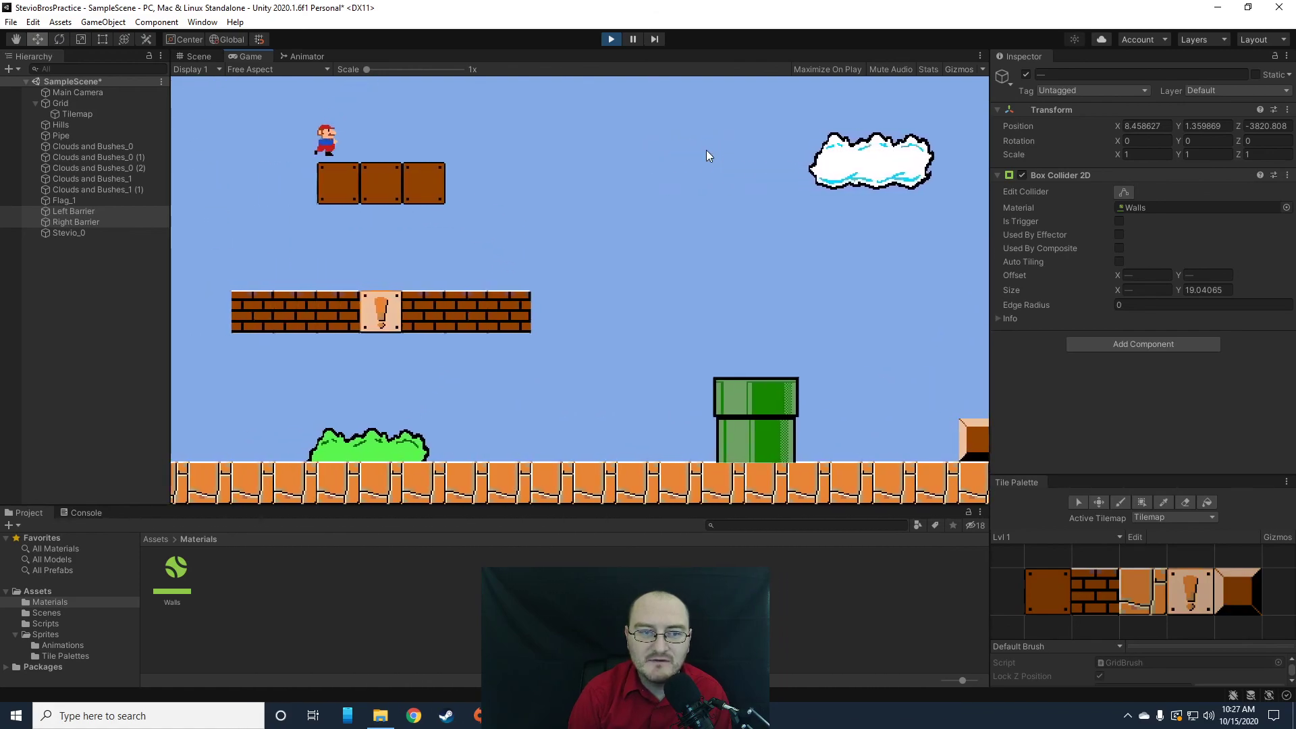
key("Right")
key("space")
key("Left")
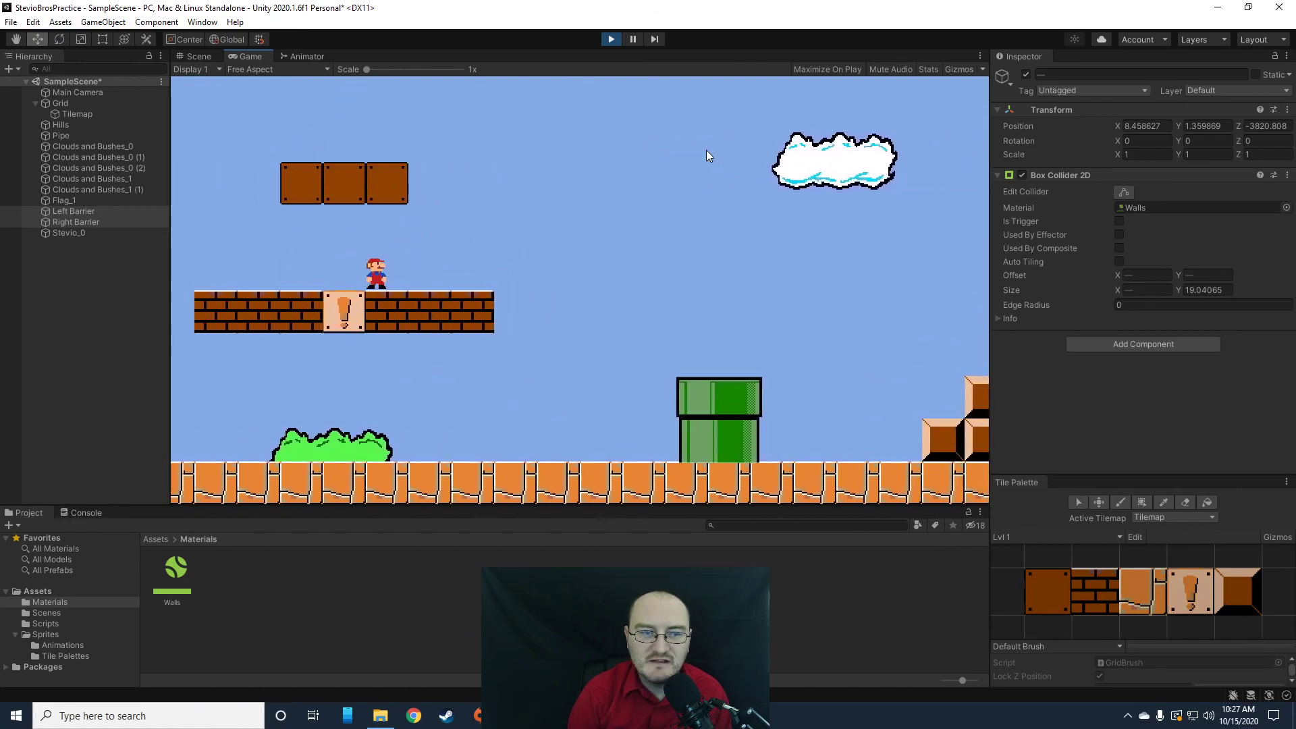
key("space")
key("Right")
key("Left")
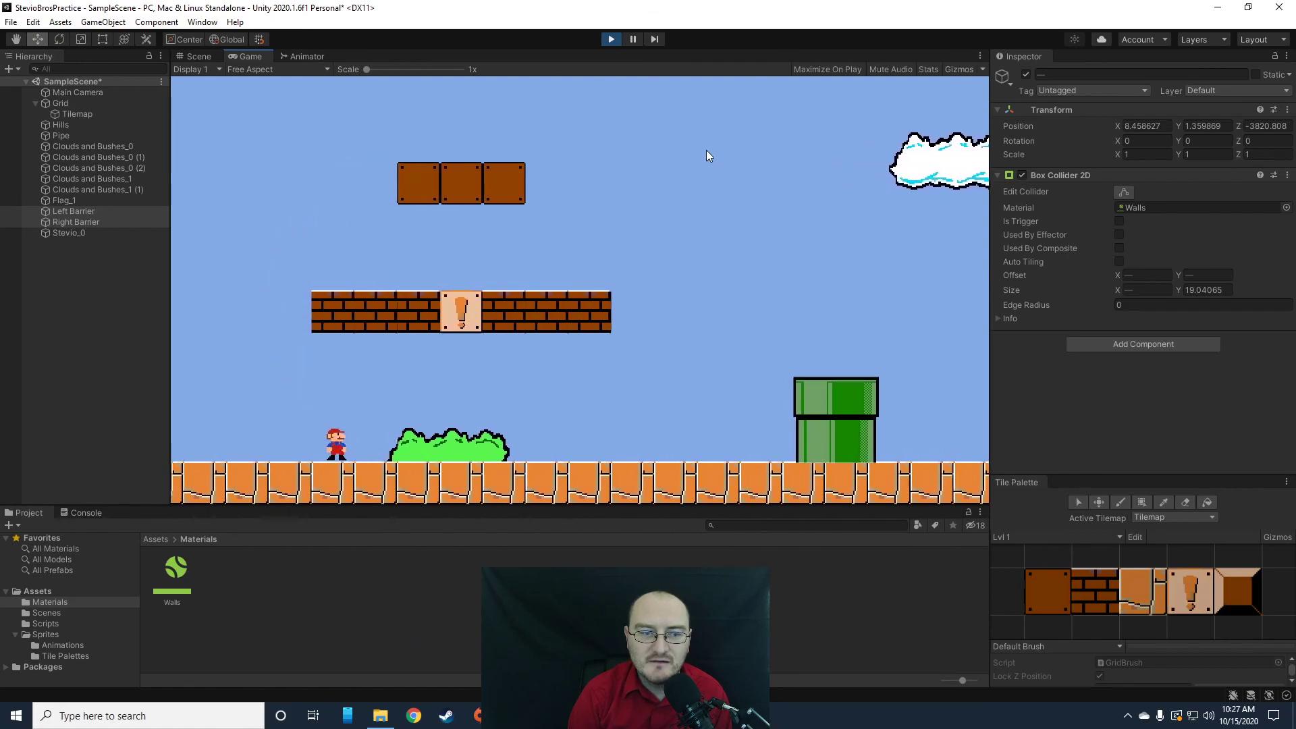
- Jump Stevio from the ground onto the three-block platform and leap off towards the pipe
key("space")
key("Right")
key("space")
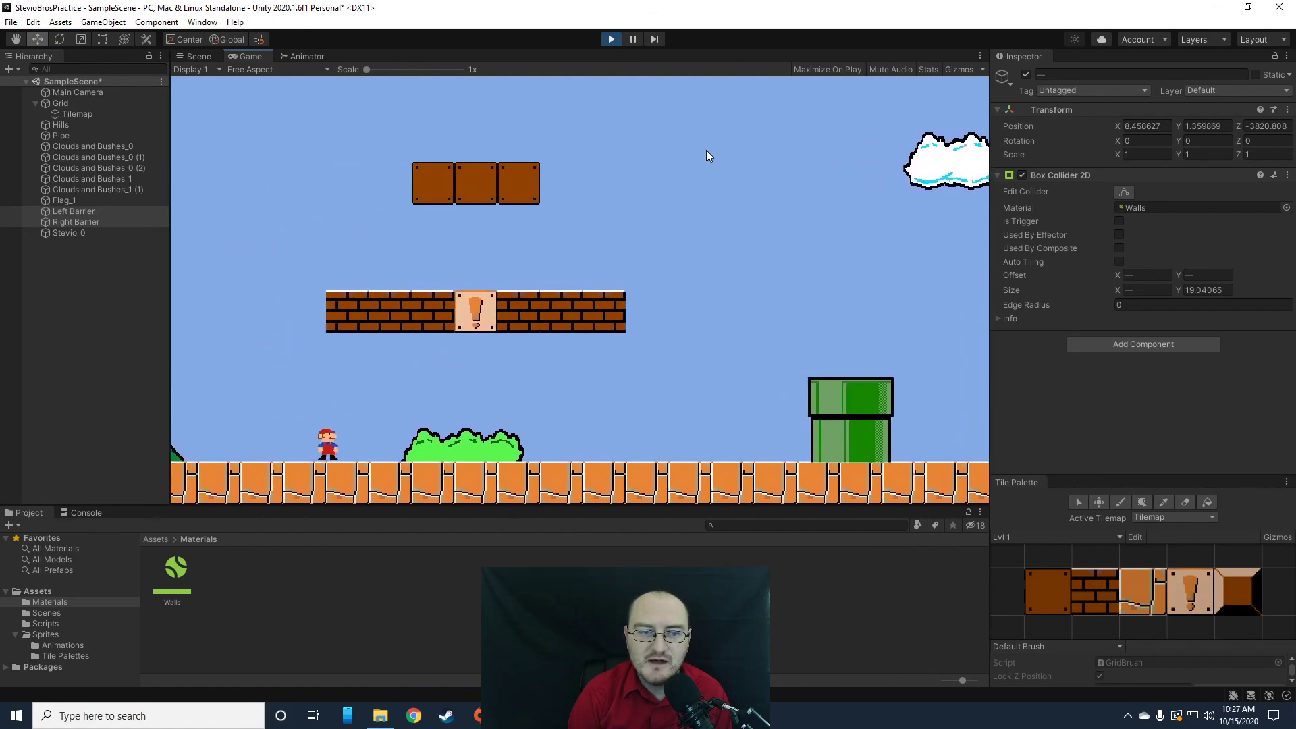
key("space")
key("Right")
key("space")
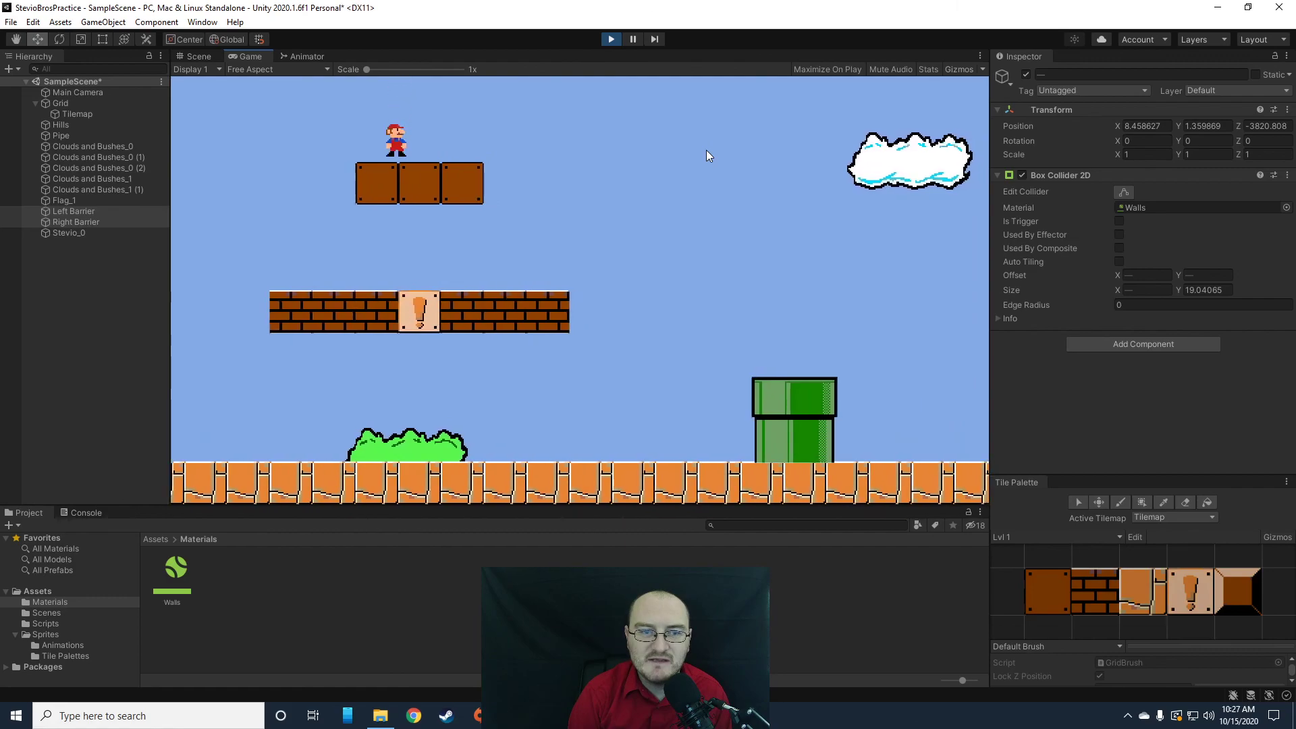
key("Right")
key("space")
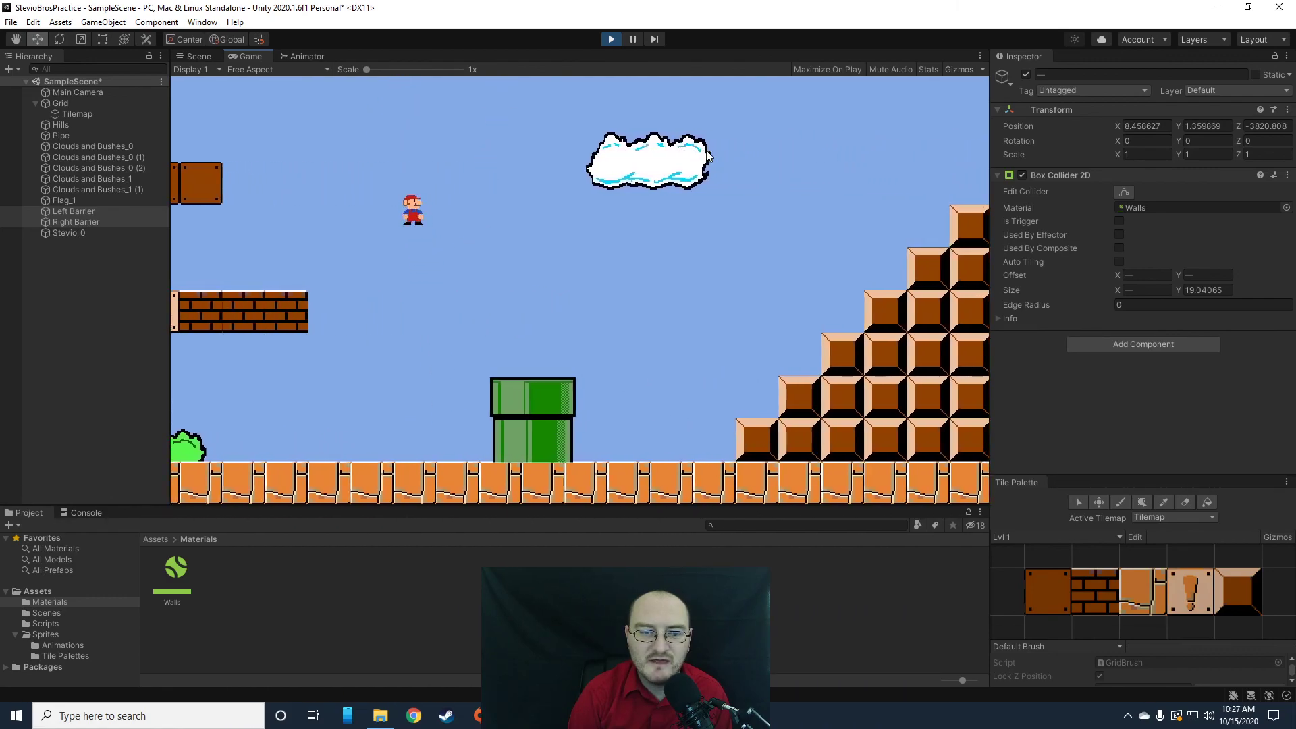
- Test quick direction changes on the ground before the pipe, then jump Stevio over it to the staircase
key("Left")
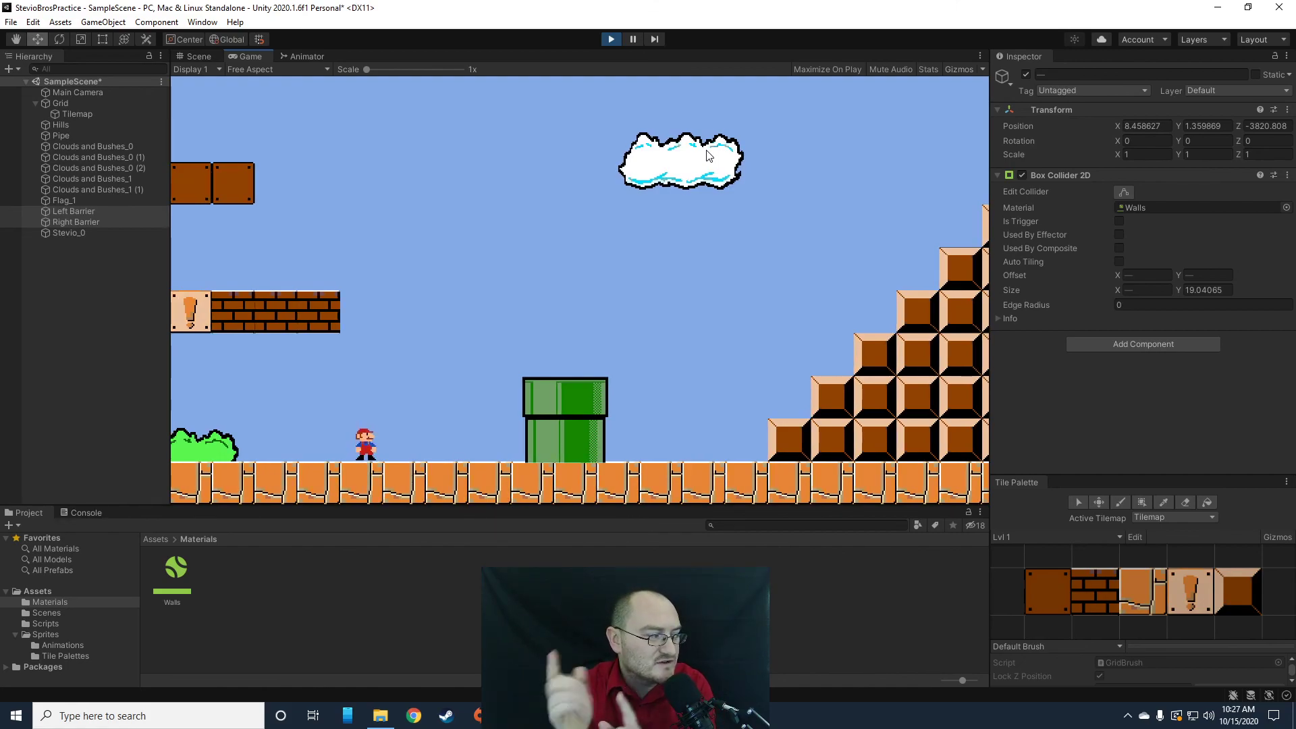
key("Left")
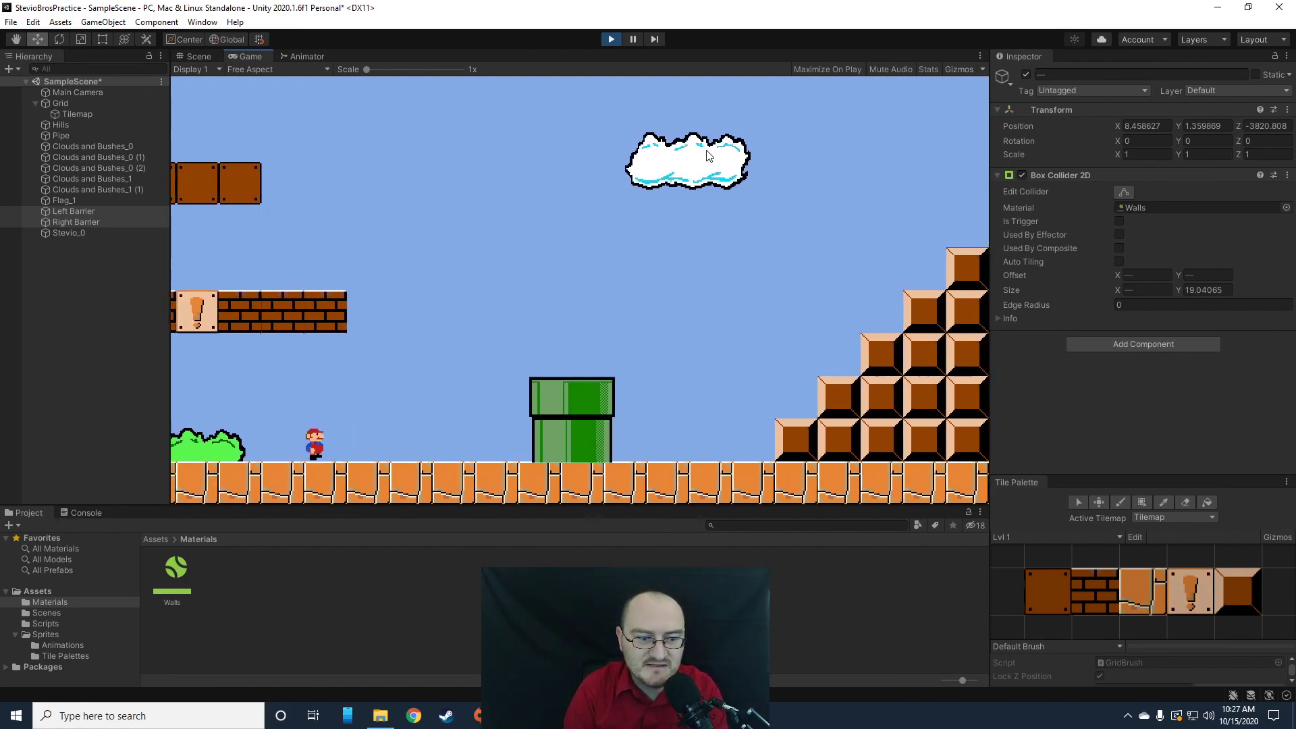
key("Right")
key("Left")
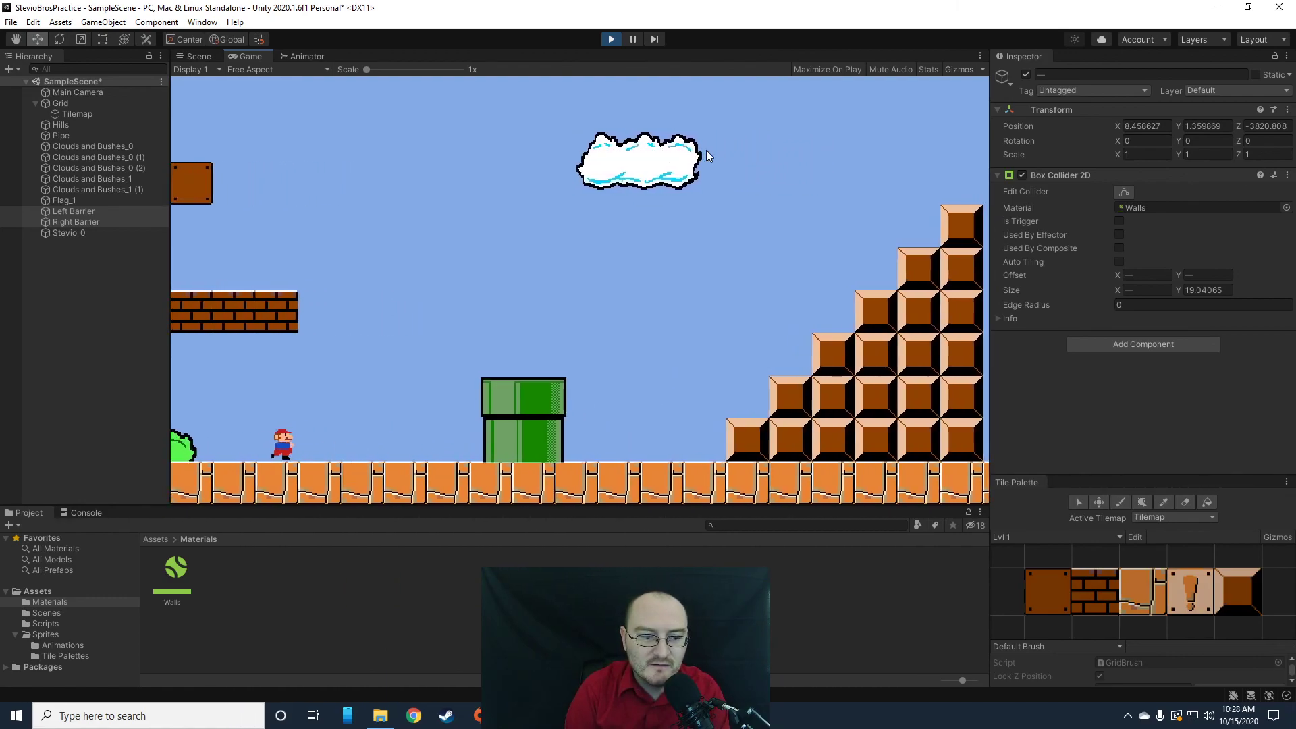
key("Right")
key("space")
key("Right")
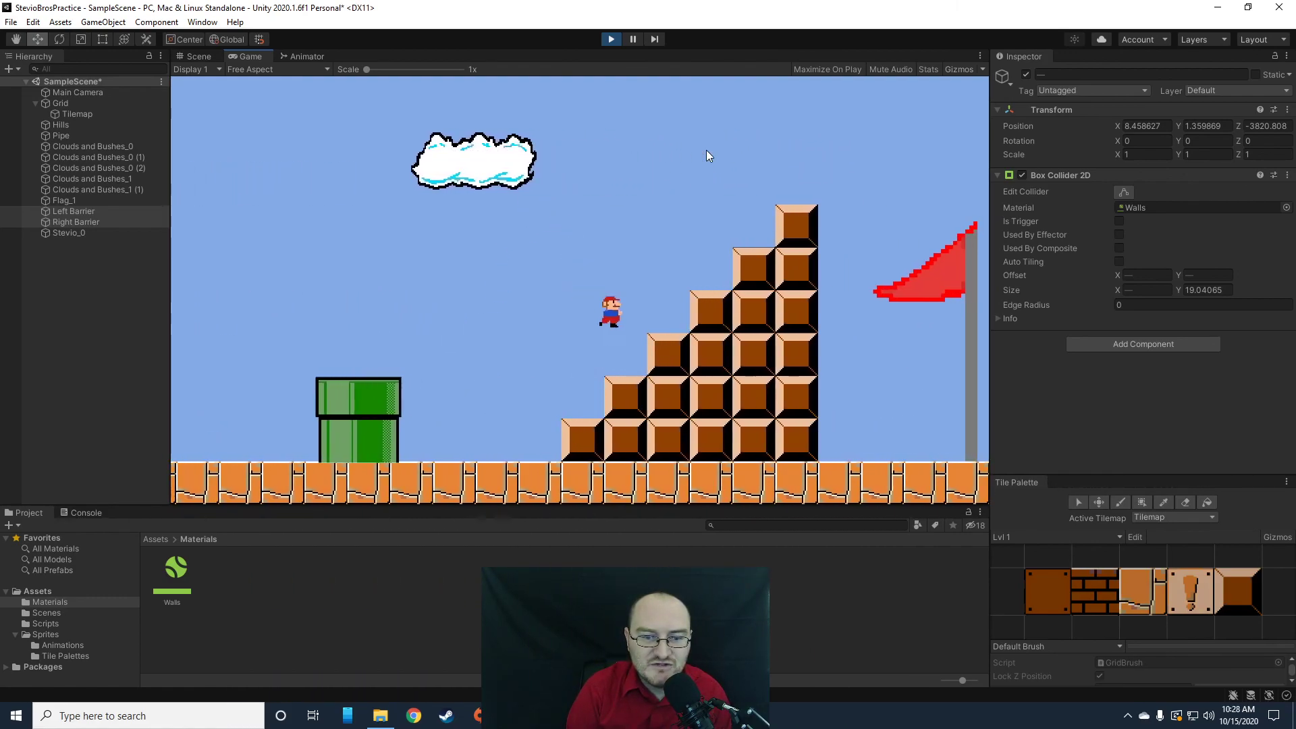
- Run Stevio back to the brick platforms and jump him over the pipe again while the camera follows
key("Left")
key("space")
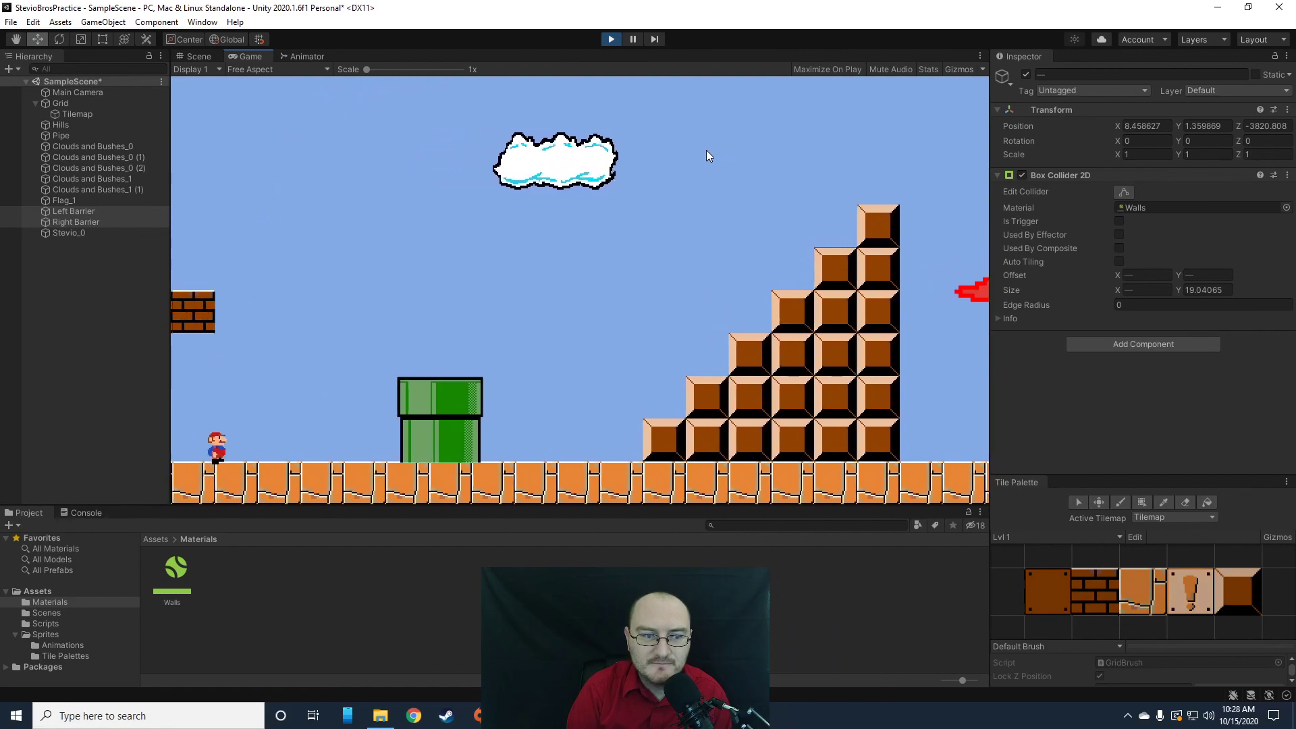
key("Right")
key("Left")
key("space")
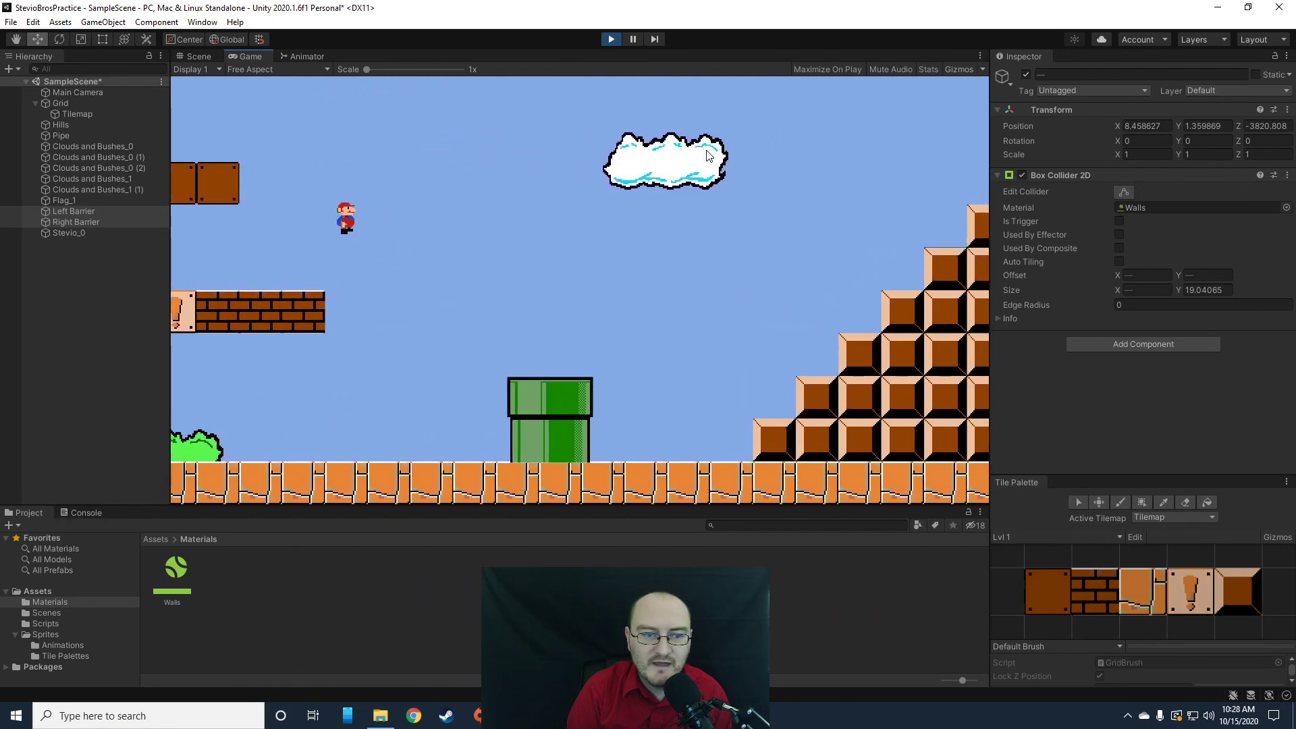
key("Left")
key("space")
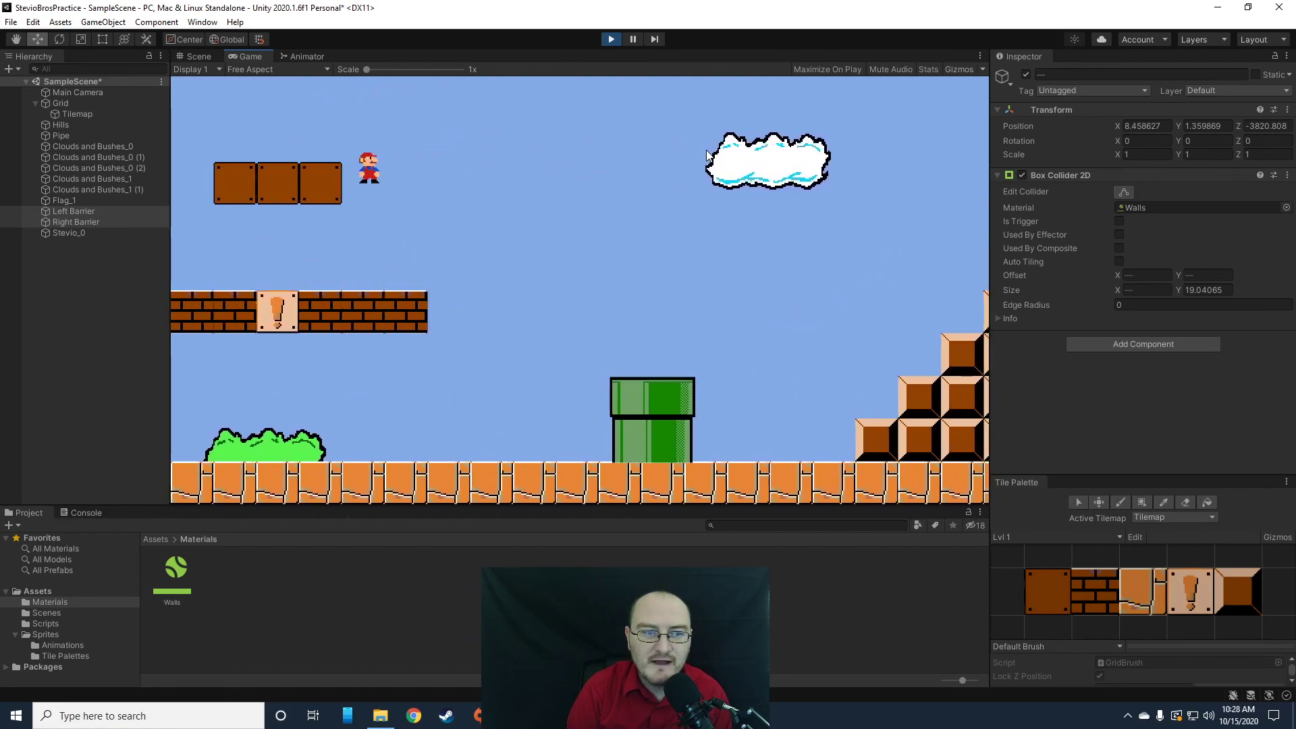
key("Right")
key("space")
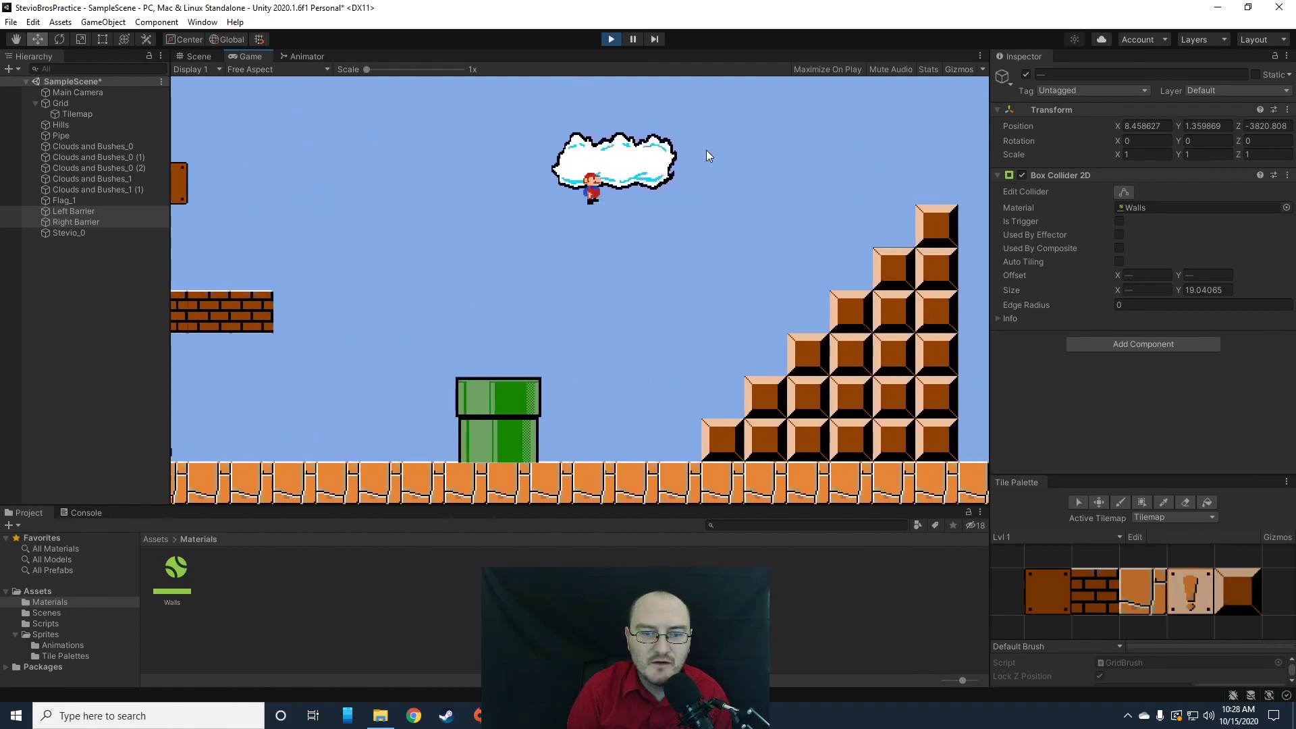